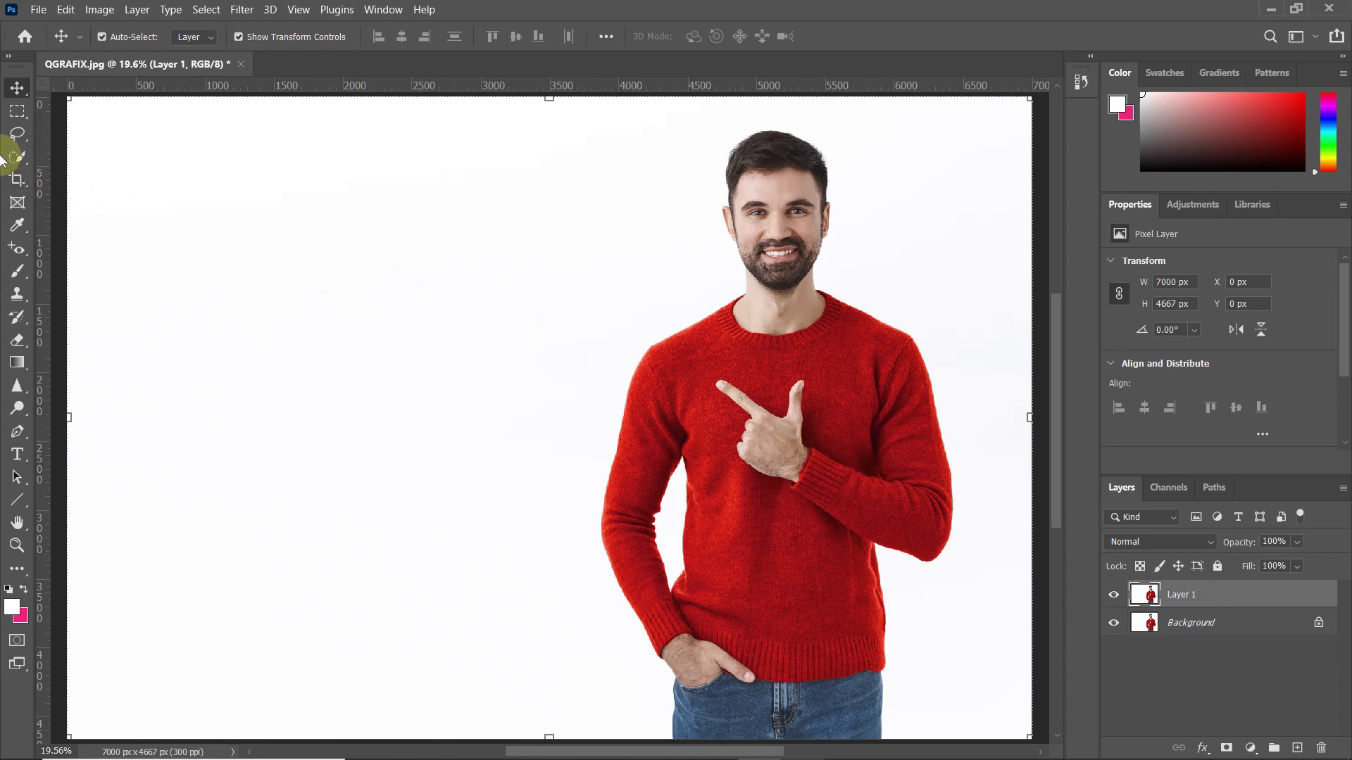
Select the man from head to jeans with the Quick Selection tool at a brush size of 175.
{"action": "left_click", "coordinate": [15, 157]}
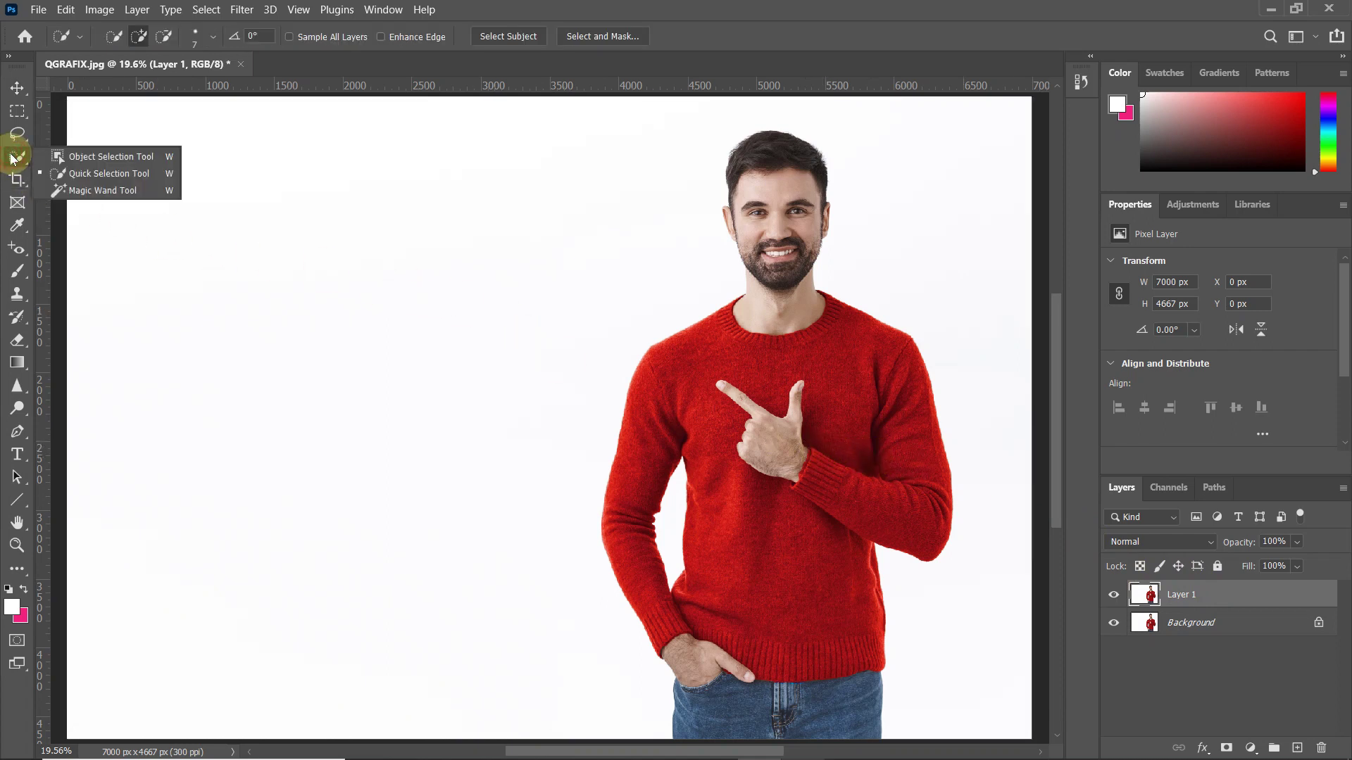
{"action": "left_click", "coordinate": [77, 170]}
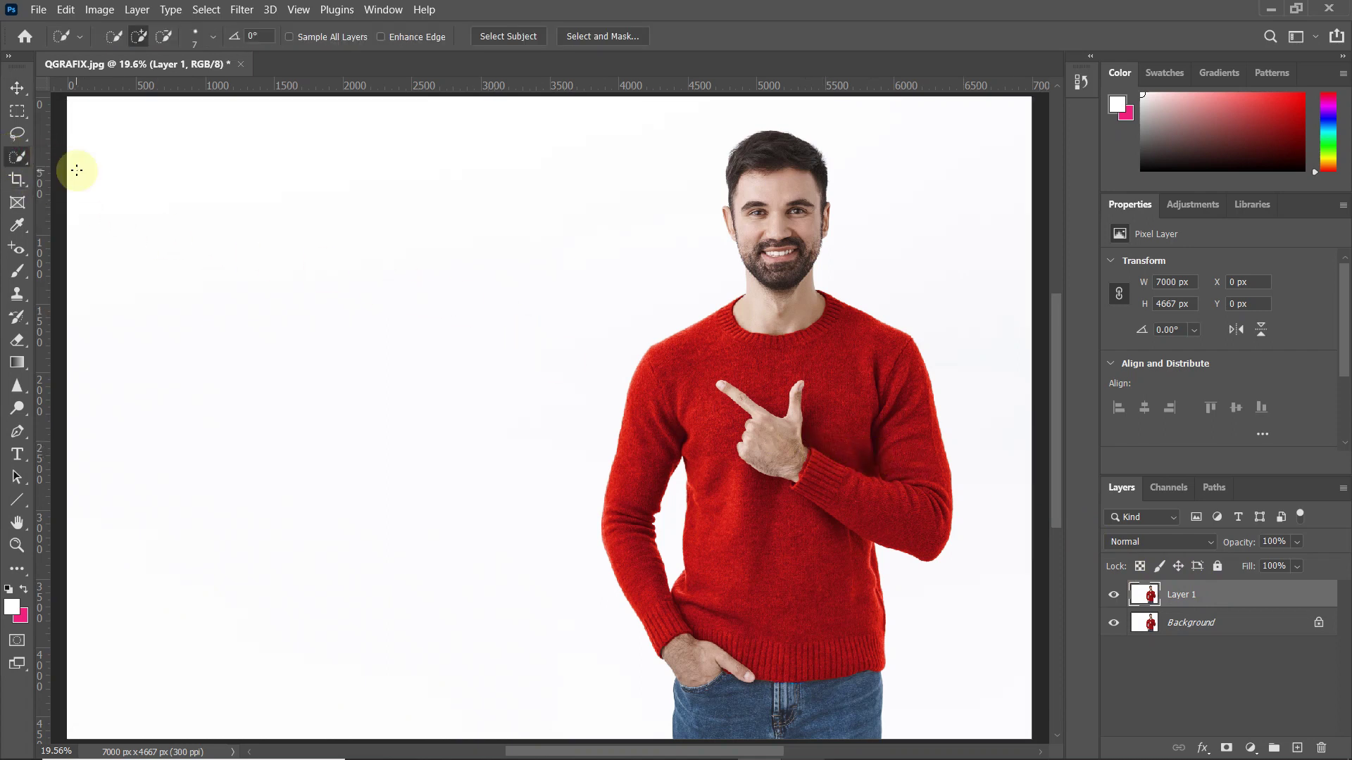
{"action": "left_click", "coordinate": [23, 158]}
{"action": "left_click", "coordinate": [74, 174]}
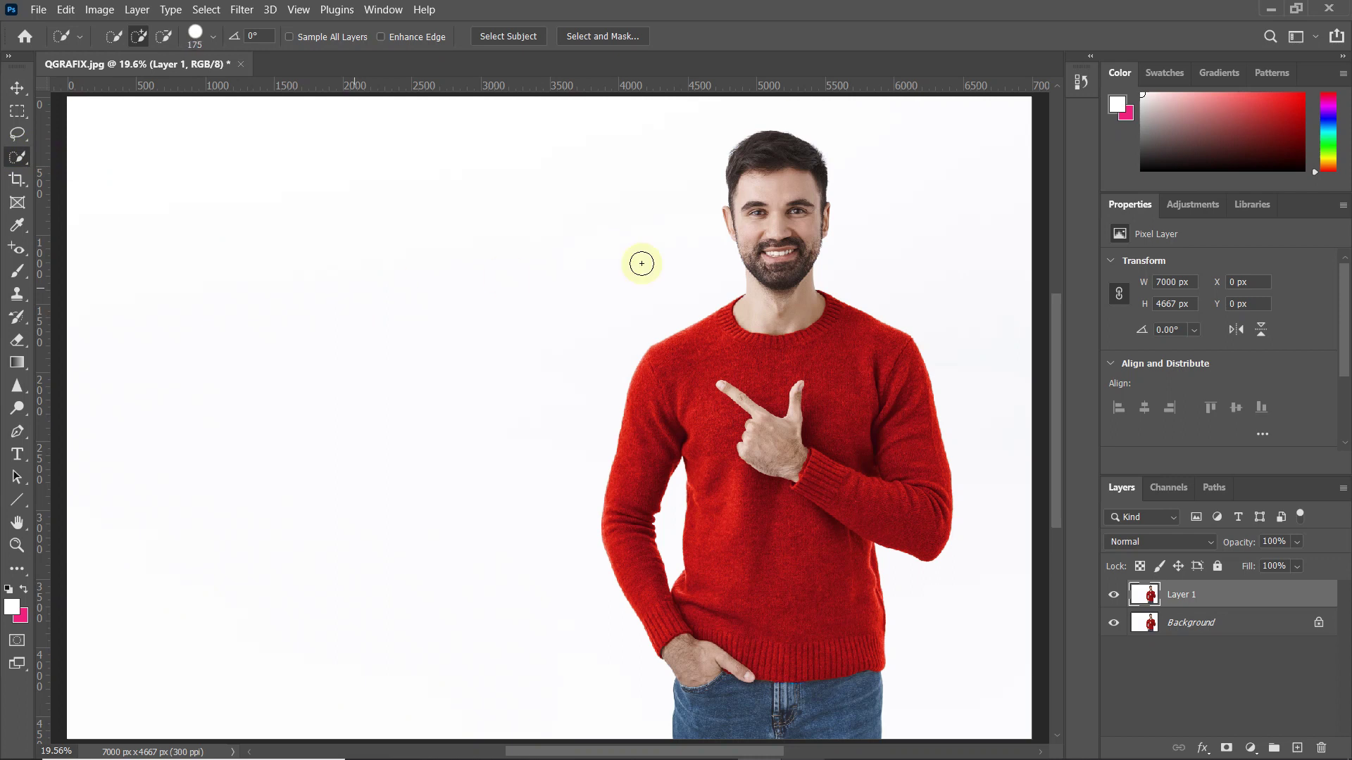
{"action": "mouse_move", "coordinate": [763, 186]}
{"action": "left_mouse_down"}
{"action": "mouse_move", "coordinate": [765, 337]}
{"action": "mouse_move", "coordinate": [703, 364]}
{"action": "mouse_move", "coordinate": [682, 390]}
{"action": "mouse_move", "coordinate": [885, 395]}
{"action": "mouse_move", "coordinate": [840, 421]}
{"action": "mouse_move", "coordinate": [821, 468]}
{"action": "mouse_move", "coordinate": [798, 731]}
{"action": "left_mouse_up"}
Add the missed hand at the pocket and the man's ears to the selection, checking its outline up to the hair.
{"action": "left_click_drag", "start_coordinate": [767, 615], "coordinate": [751, 528]}
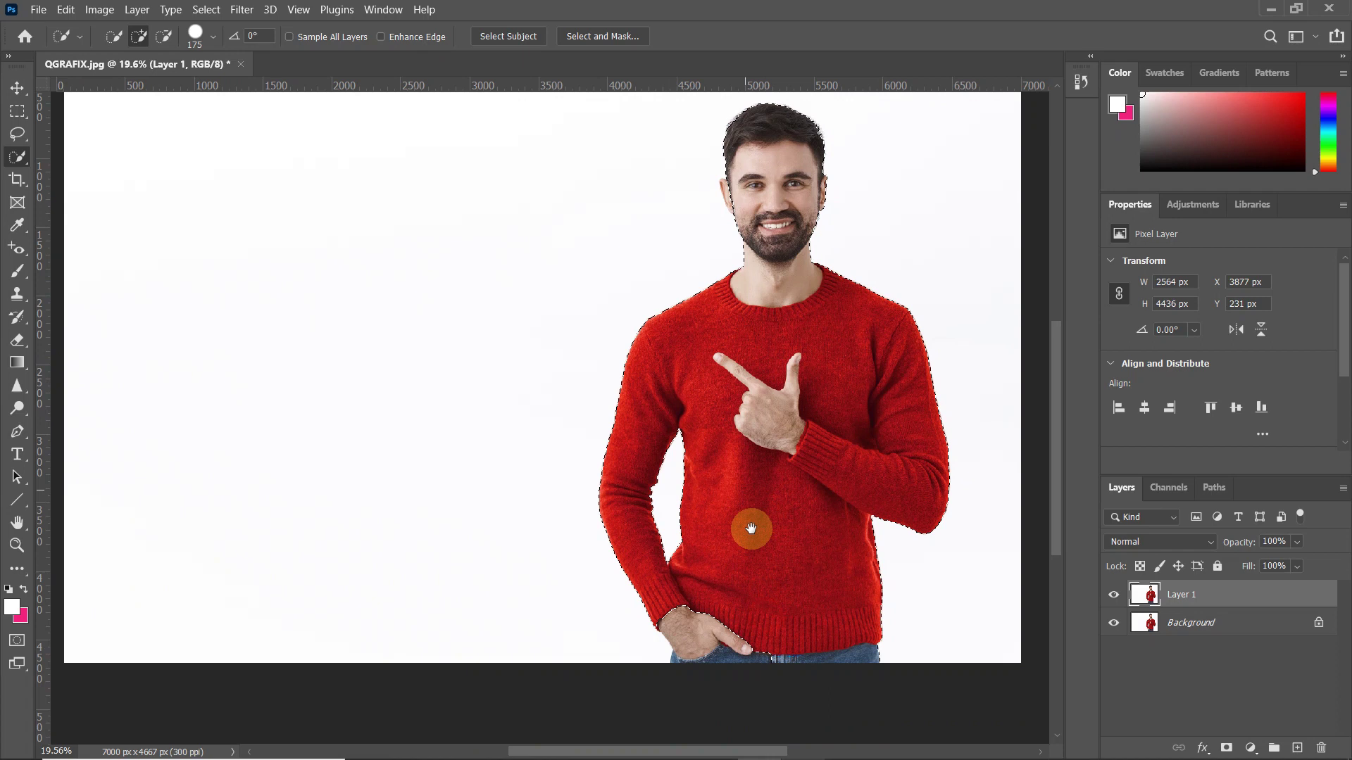
{"action": "scroll", "coordinate": [740, 611], "scroll_direction": "up", "scroll_amount": 5}
{"action": "scroll", "coordinate": [718, 580], "scroll_direction": "up", "scroll_amount": 1}
{"action": "mouse_move", "coordinate": [607, 529]}
{"action": "left_mouse_down"}
{"action": "mouse_move", "coordinate": [643, 558]}
{"action": "mouse_move", "coordinate": [641, 574]}
{"action": "left_mouse_up"}
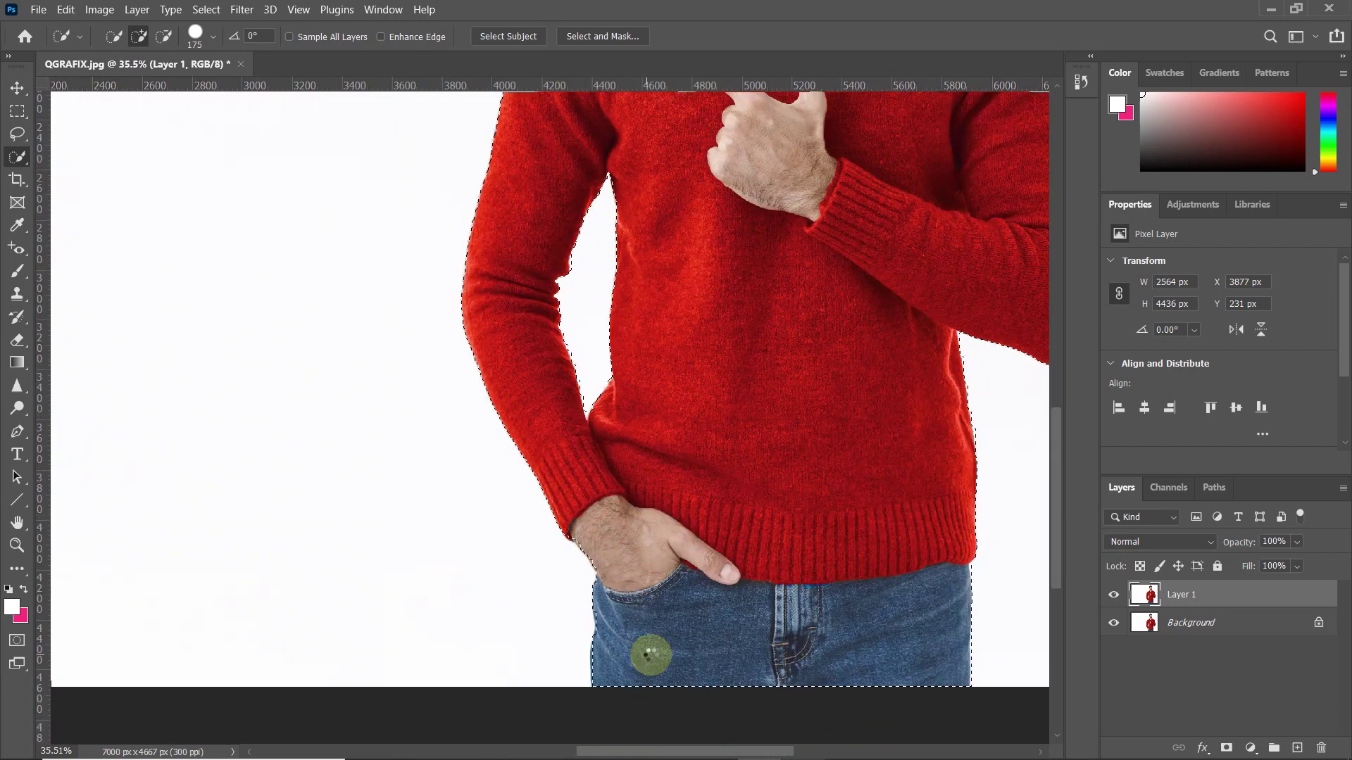
{"action": "left_click_drag", "start_coordinate": [703, 473], "coordinate": [707, 741]}
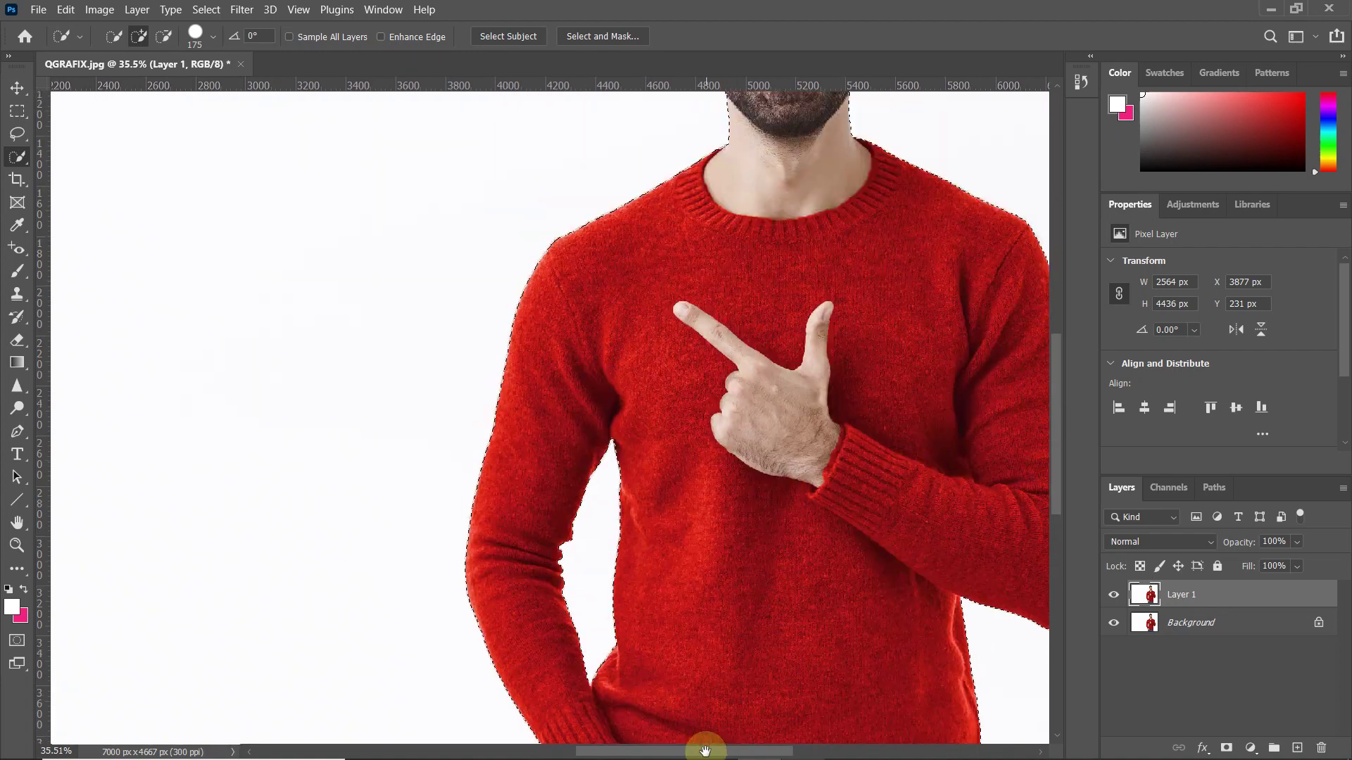
{"action": "left_click_drag", "start_coordinate": [714, 360], "coordinate": [719, 565]}
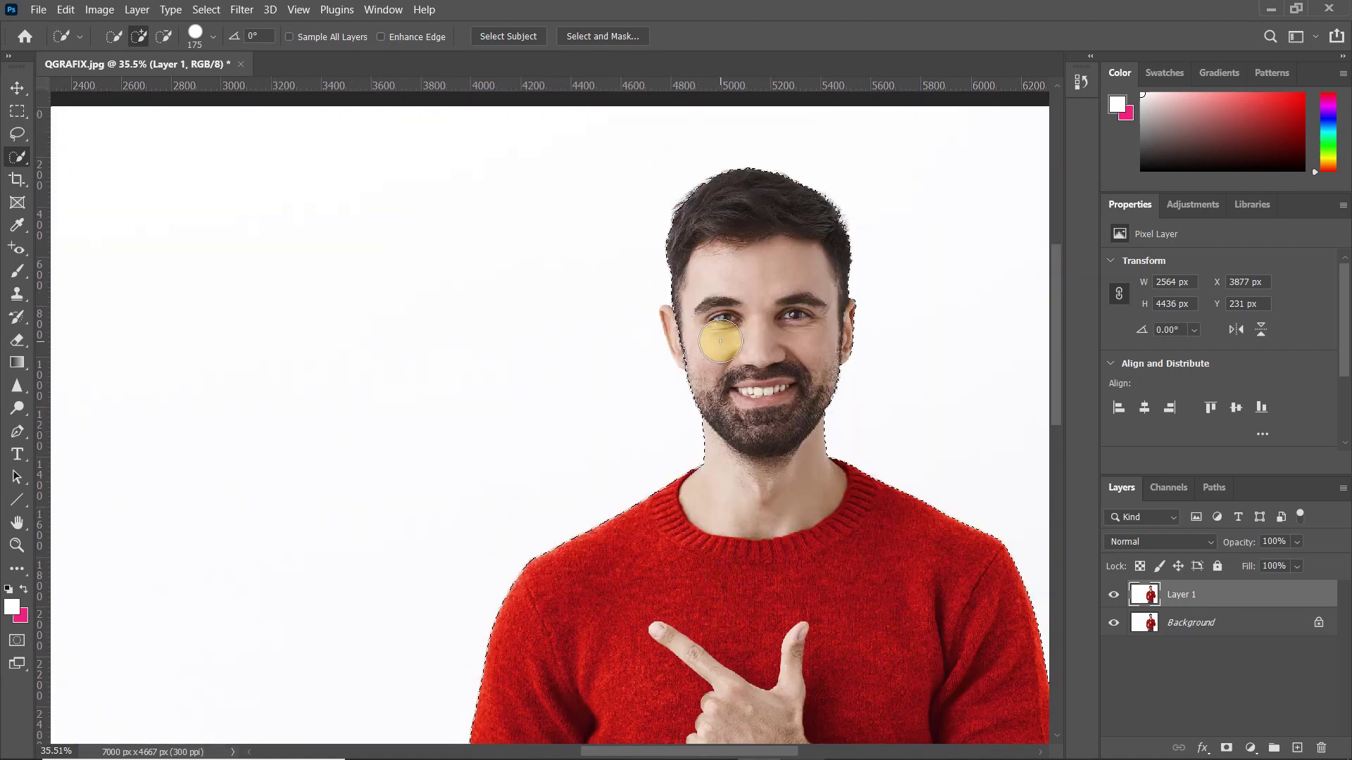
{"action": "scroll", "coordinate": [694, 324], "scroll_direction": "up", "scroll_amount": 3}
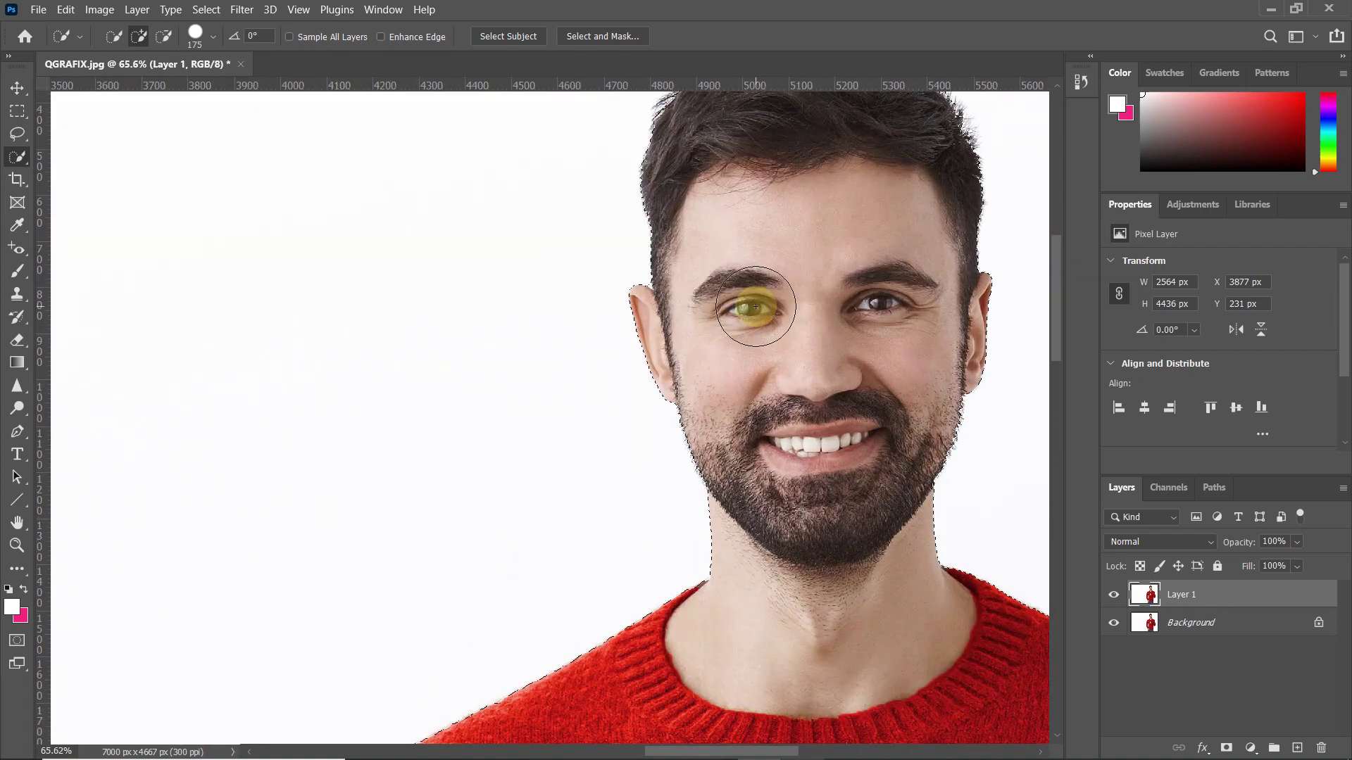
{"action": "scroll", "coordinate": [759, 303], "scroll_direction": "down", "scroll_amount": 4}
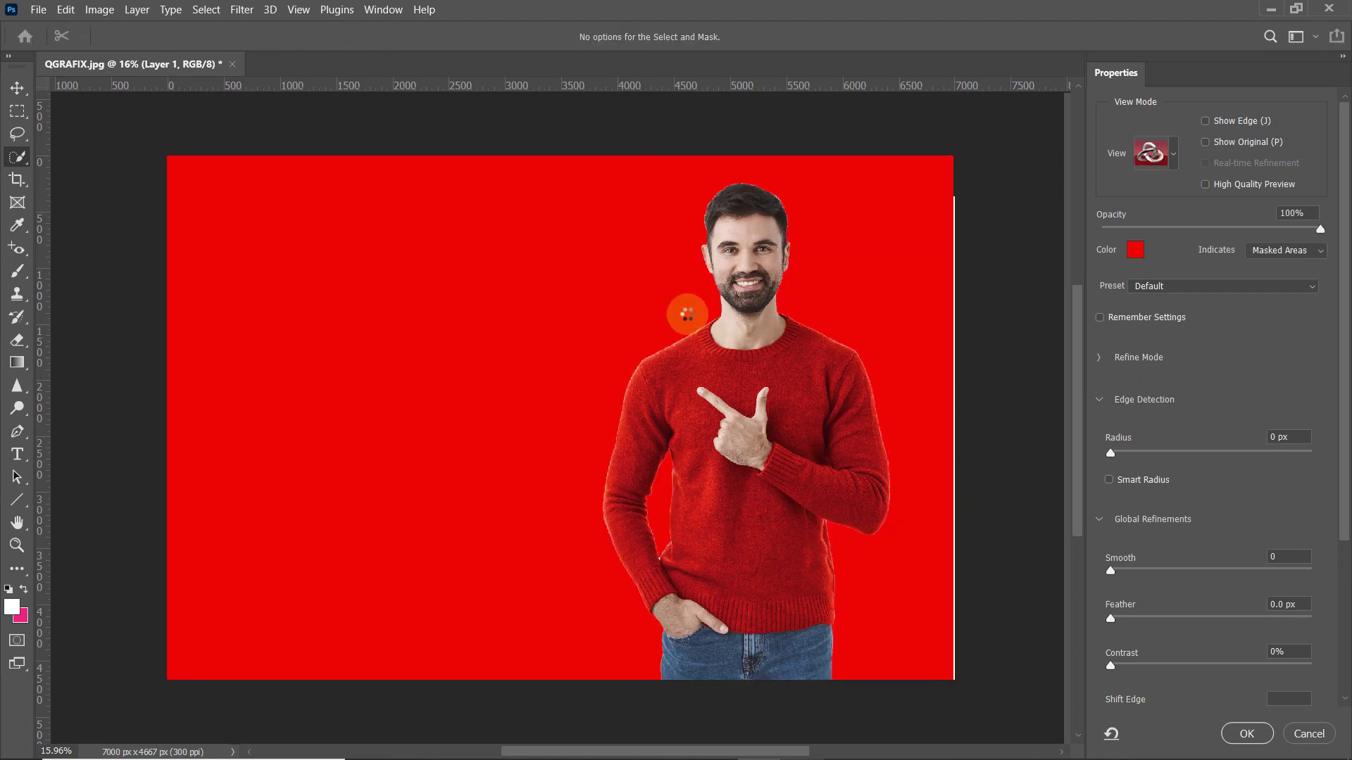
Preview the selection in Select and Mask with the On Black view at 94% opacity.
{"action": "left_click", "coordinate": [1173, 153]}
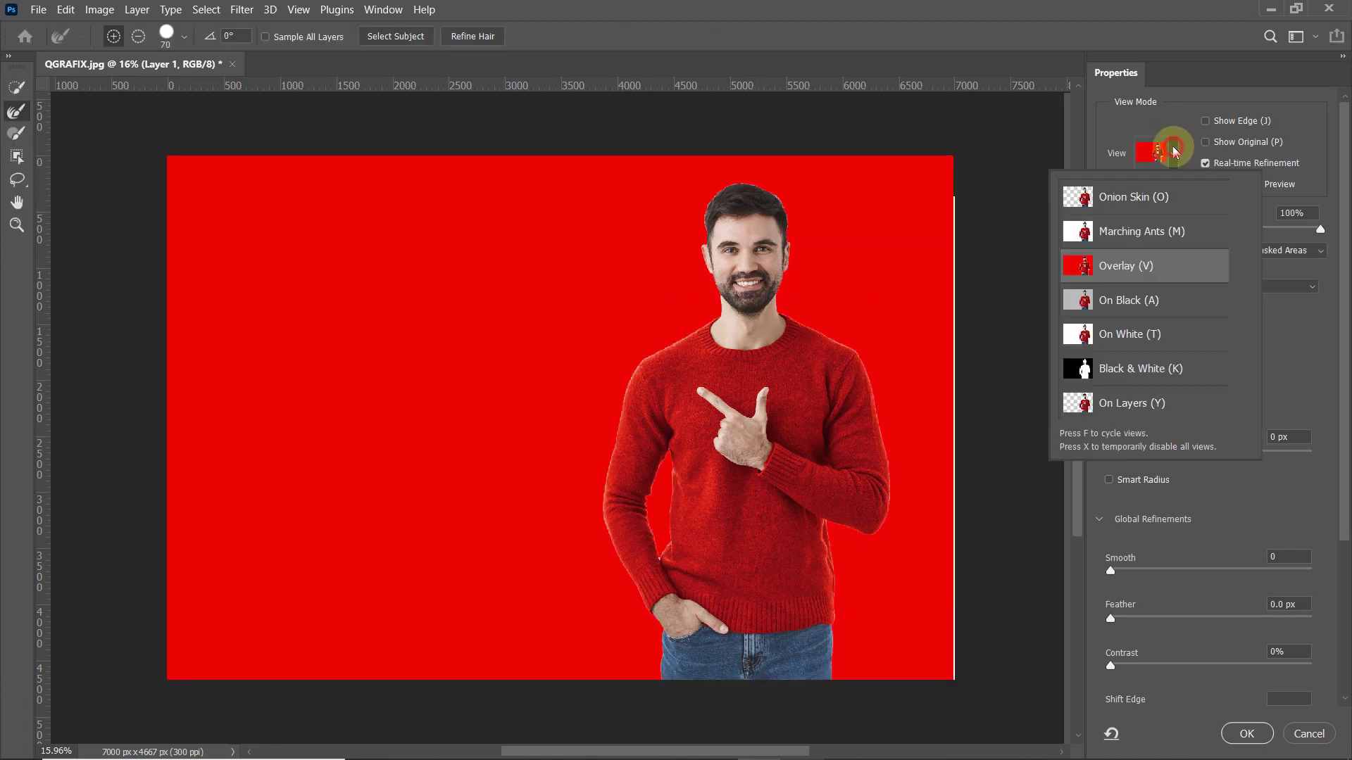
{"action": "left_click", "coordinate": [1128, 312]}
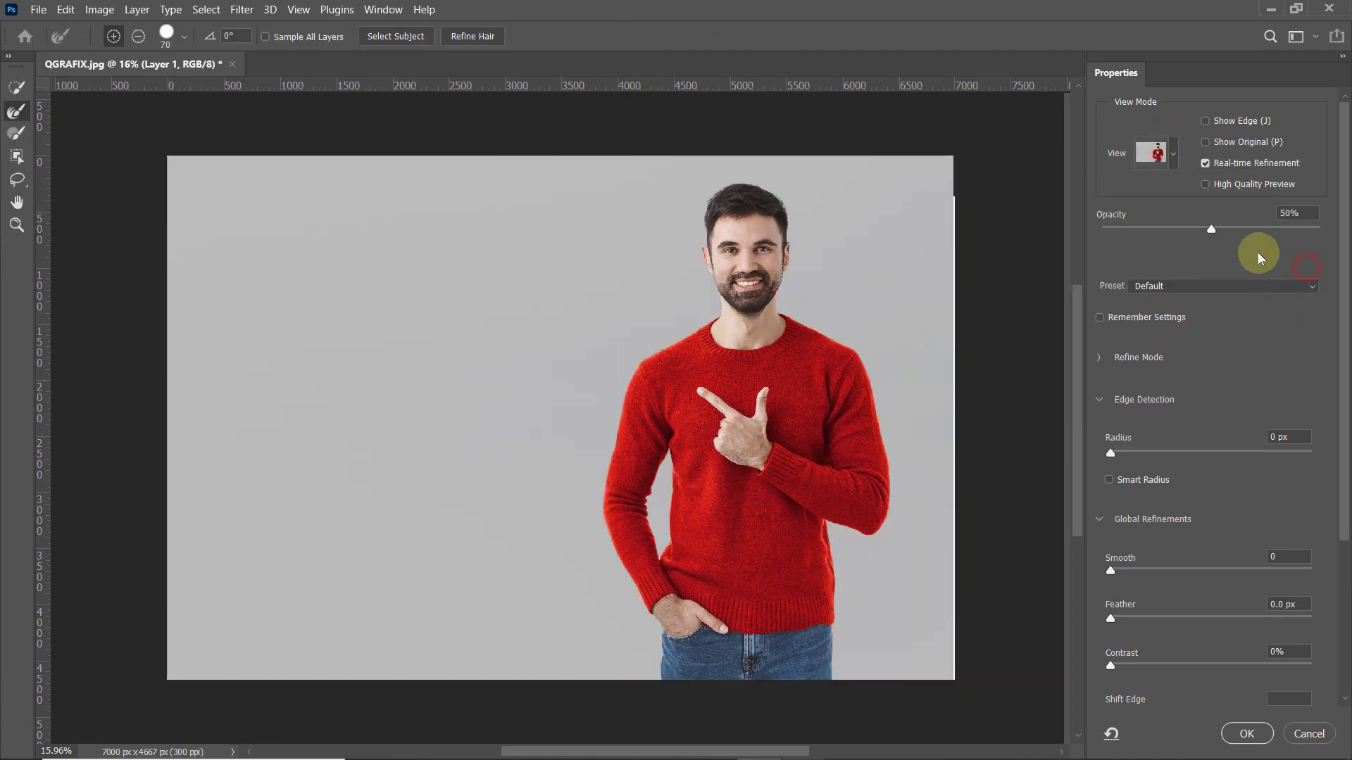
{"action": "left_click_drag", "start_coordinate": [1211, 228], "coordinate": [1308, 231]}
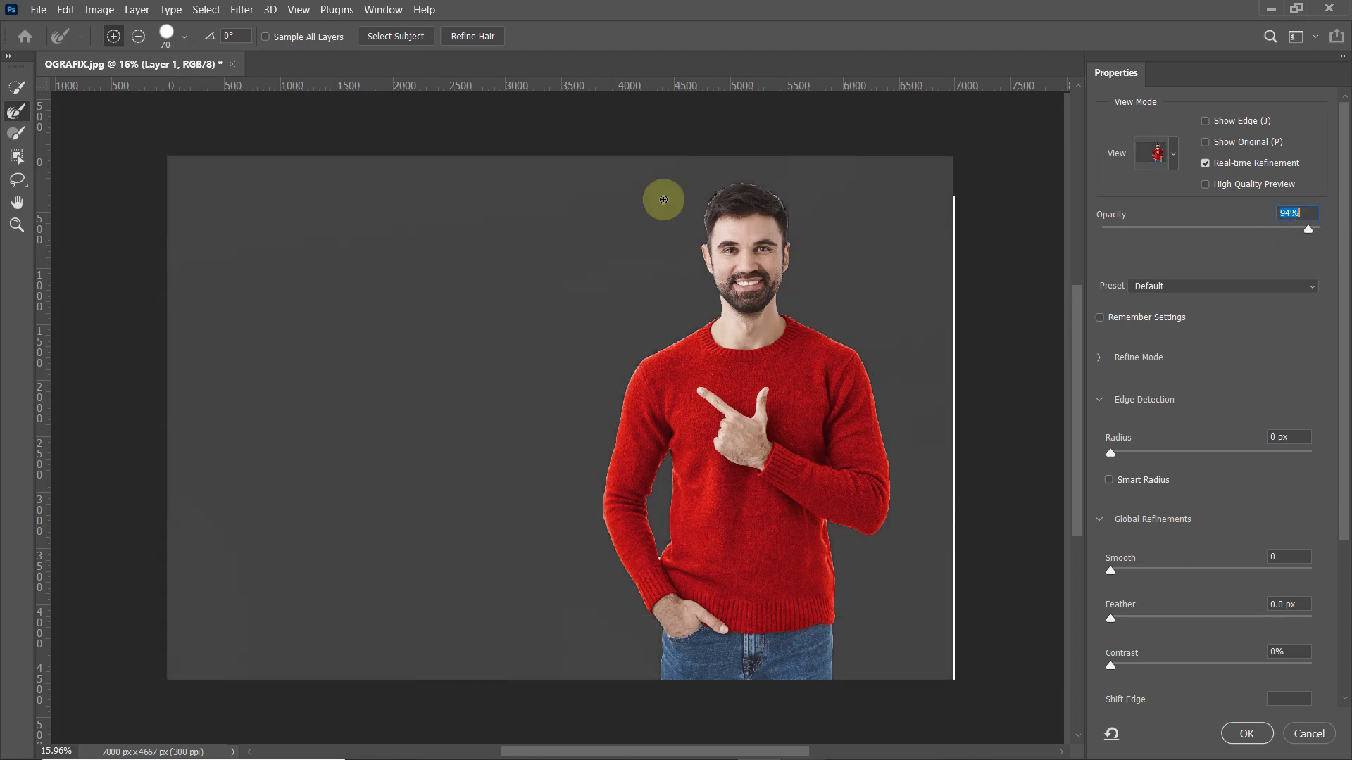
Refine the selection edge around the man's hair, ears and beard with the Refine Edge Brush at size 70.
{"action": "left_click_drag", "start_coordinate": [766, 217], "coordinate": [744, 220]}
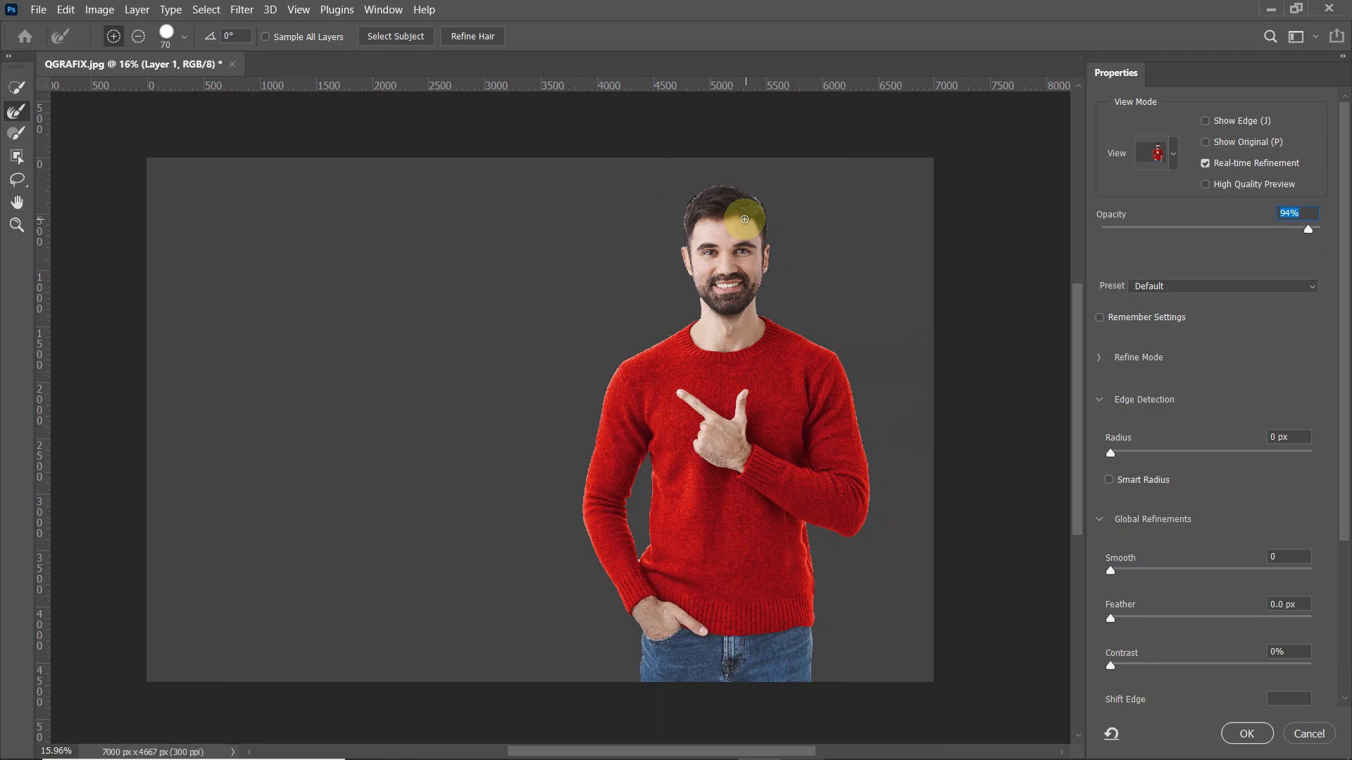
{"action": "key", "text": "ctrl+plus"}
{"action": "key", "text": "ctrl+plus"}
{"action": "key", "text": "ctrl+plus"}
{"action": "key", "text": "ctrl+plus"}
{"action": "key", "text": "ctrl+plus"}
{"action": "left_click_drag", "start_coordinate": [877, 230], "coordinate": [492, 598]}
{"action": "left_click_drag", "start_coordinate": [718, 320], "coordinate": [546, 633]}
{"action": "mouse_move", "coordinate": [848, 212]}
{"action": "left_mouse_down"}
{"action": "mouse_move", "coordinate": [809, 162]}
{"action": "mouse_move", "coordinate": [712, 121]}
{"action": "mouse_move", "coordinate": [603, 139]}
{"action": "mouse_move", "coordinate": [522, 212]}
{"action": "mouse_move", "coordinate": [522, 468]}
{"action": "mouse_move", "coordinate": [552, 550]}
{"action": "left_mouse_up"}
{"action": "left_click_drag", "start_coordinate": [849, 484], "coordinate": [848, 544]}
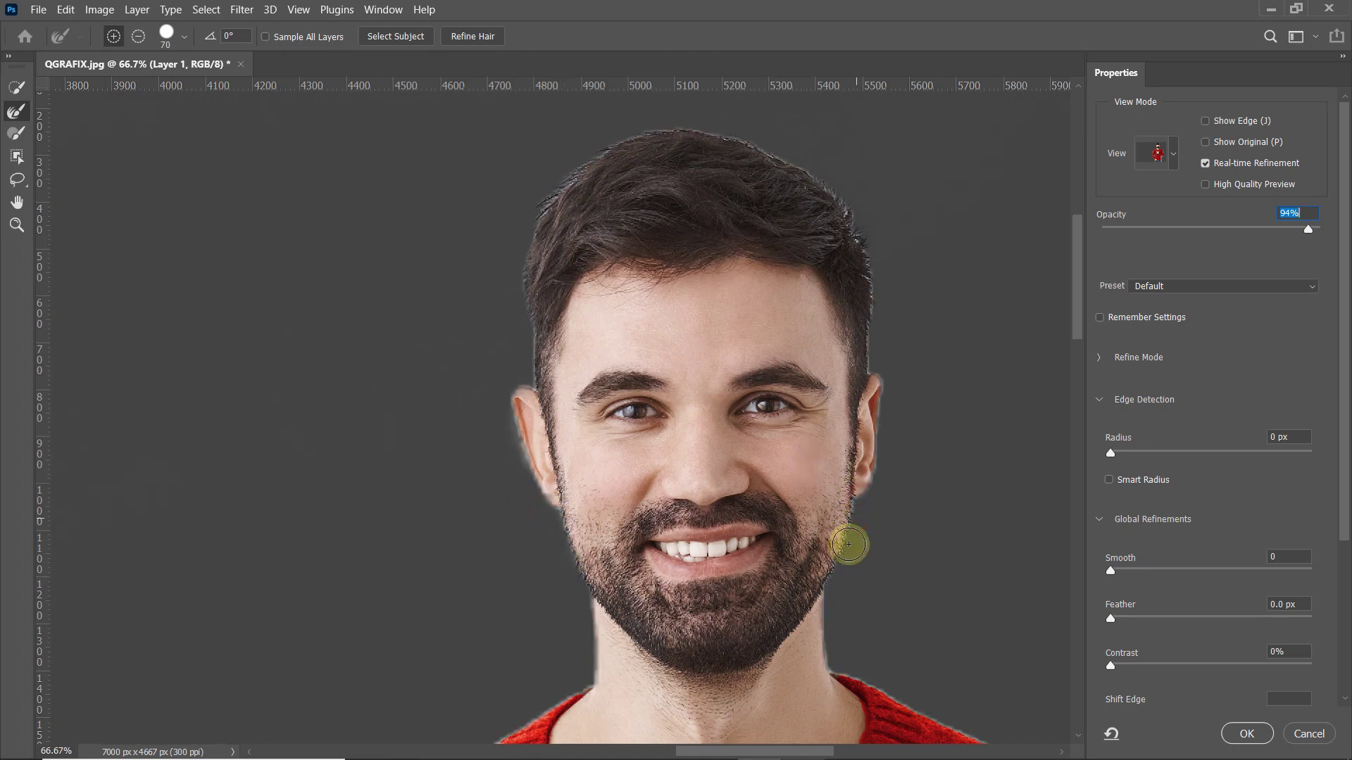
{"action": "mouse_move", "coordinate": [873, 387]}
{"action": "left_mouse_down"}
{"action": "mouse_move", "coordinate": [869, 296]}
{"action": "mouse_move", "coordinate": [821, 187]}
{"action": "mouse_move", "coordinate": [727, 126]}
{"action": "mouse_move", "coordinate": [810, 152]}
{"action": "mouse_move", "coordinate": [853, 256]}
{"action": "left_mouse_up"}
Refine the selection edge along the neck, sweater shoulders and sleeves, and apply the refined selection.
{"action": "left_click_drag", "start_coordinate": [865, 484], "coordinate": [705, 276]}
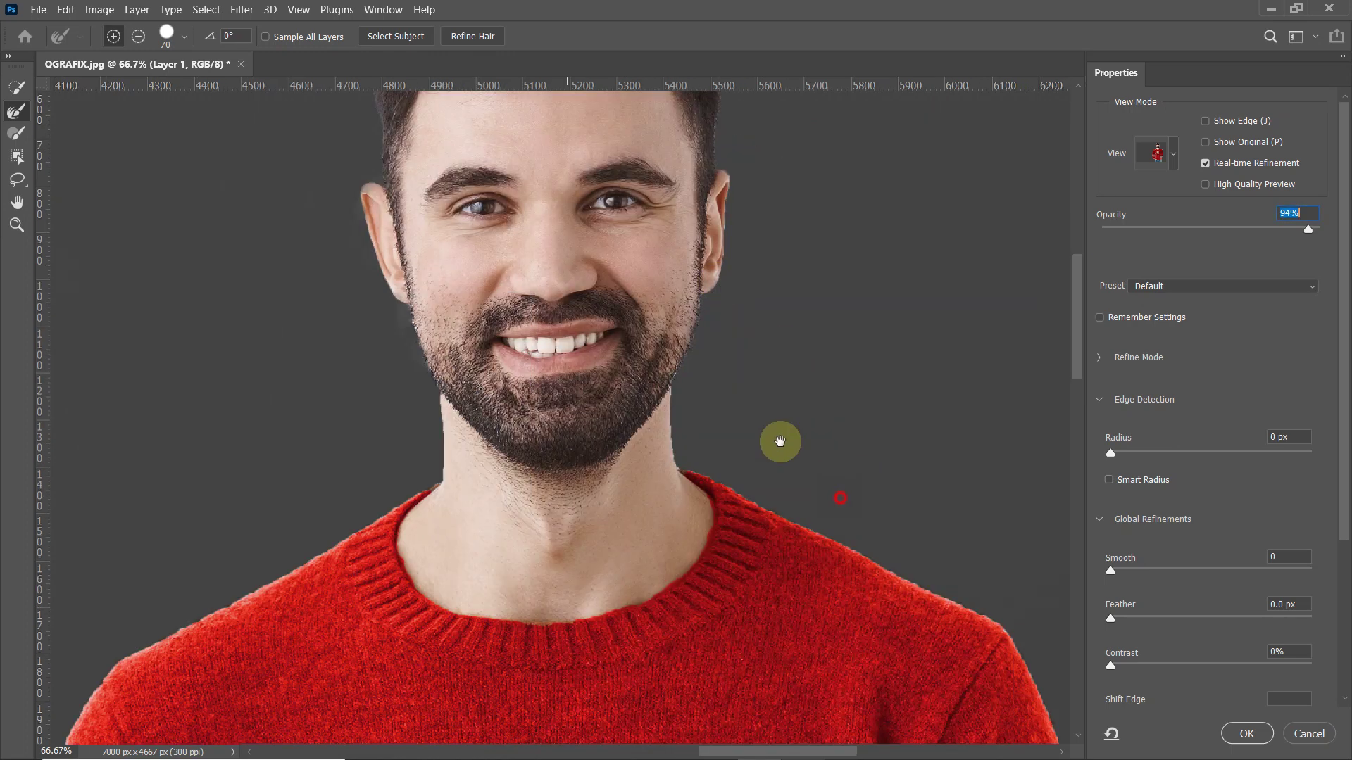
{"action": "left_click_drag", "start_coordinate": [778, 441], "coordinate": [645, 342]}
{"action": "left_click_drag", "start_coordinate": [652, 414], "coordinate": [691, 429]}
{"action": "left_click_drag", "start_coordinate": [800, 489], "coordinate": [858, 521]}
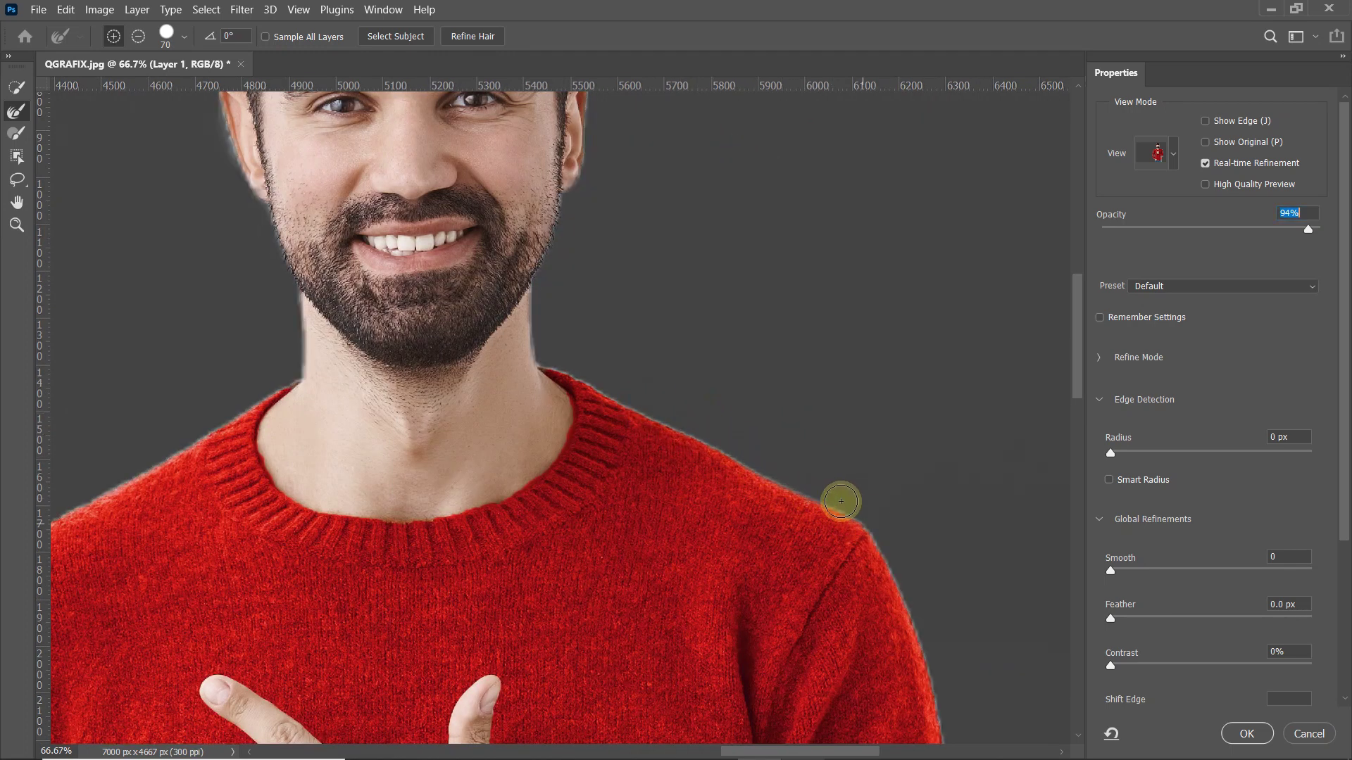
{"action": "mouse_move", "coordinate": [289, 421]}
{"action": "left_mouse_down"}
{"action": "mouse_move", "coordinate": [513, 418]}
{"action": "mouse_move", "coordinate": [556, 409]}
{"action": "mouse_move", "coordinate": [557, 366]}
{"action": "mouse_move", "coordinate": [250, 542]}
{"action": "mouse_move", "coordinate": [212, 605]}
{"action": "left_mouse_up"}
{"action": "scroll", "coordinate": [425, 353], "scroll_direction": "down", "scroll_amount": 7}
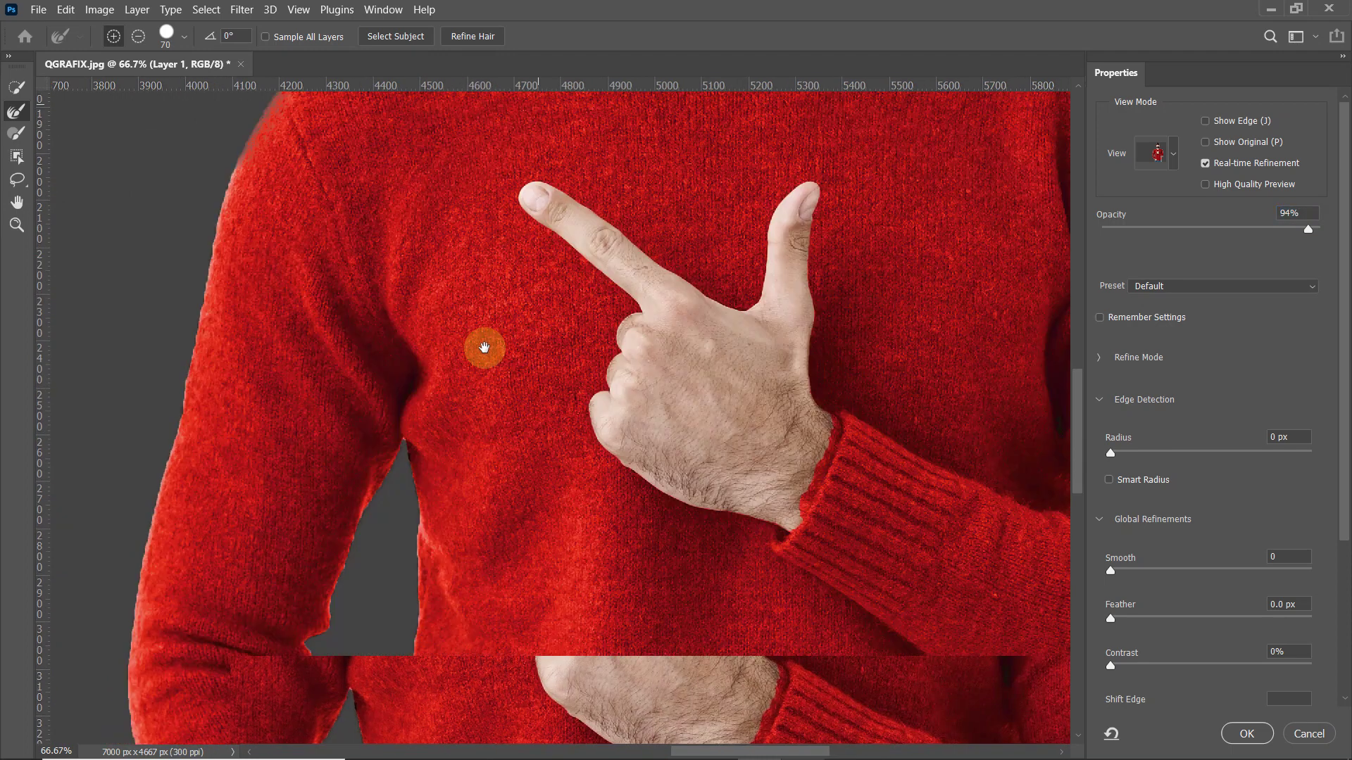
{"action": "mouse_move", "coordinate": [403, 462]}
{"action": "left_mouse_down"}
{"action": "mouse_move", "coordinate": [343, 549]}
{"action": "mouse_move", "coordinate": [305, 682]}
{"action": "left_mouse_up"}
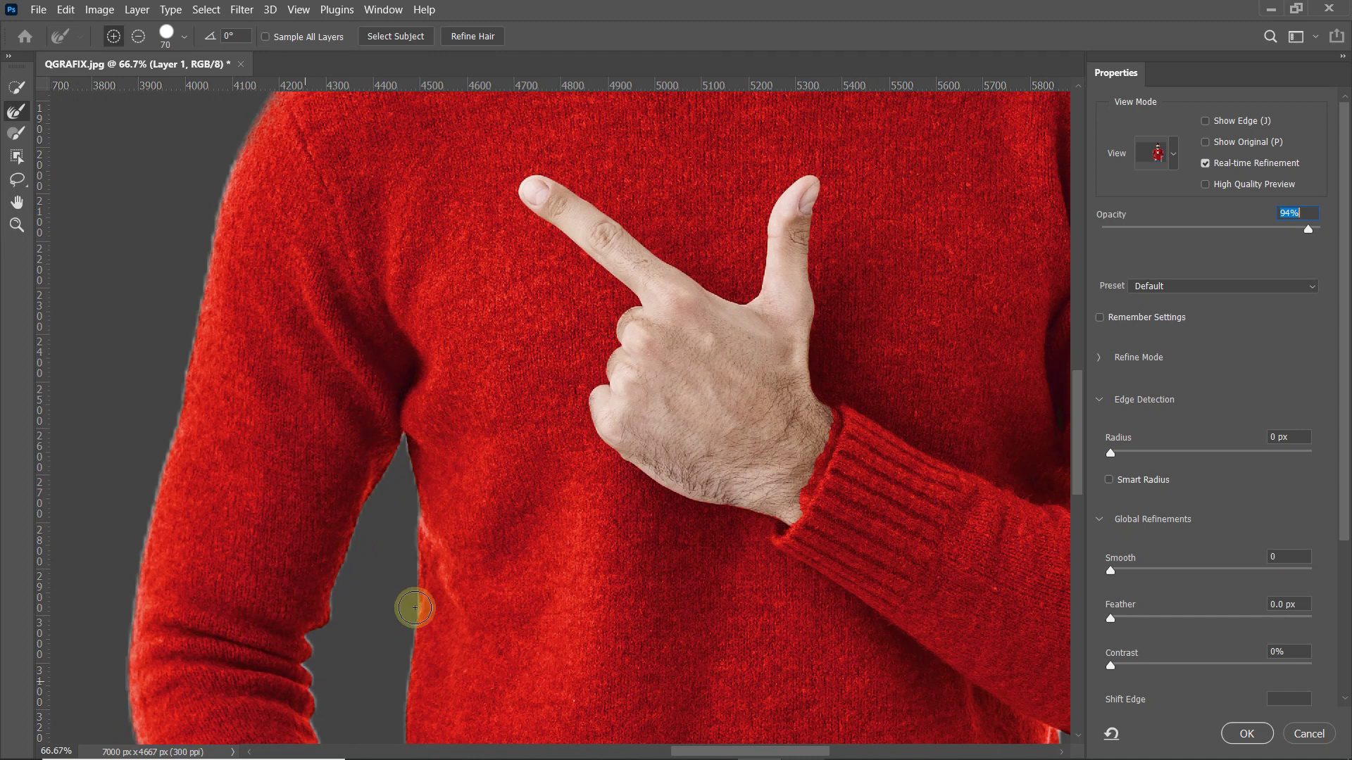
{"action": "scroll", "coordinate": [426, 590], "scroll_direction": "down", "scroll_amount": 3}
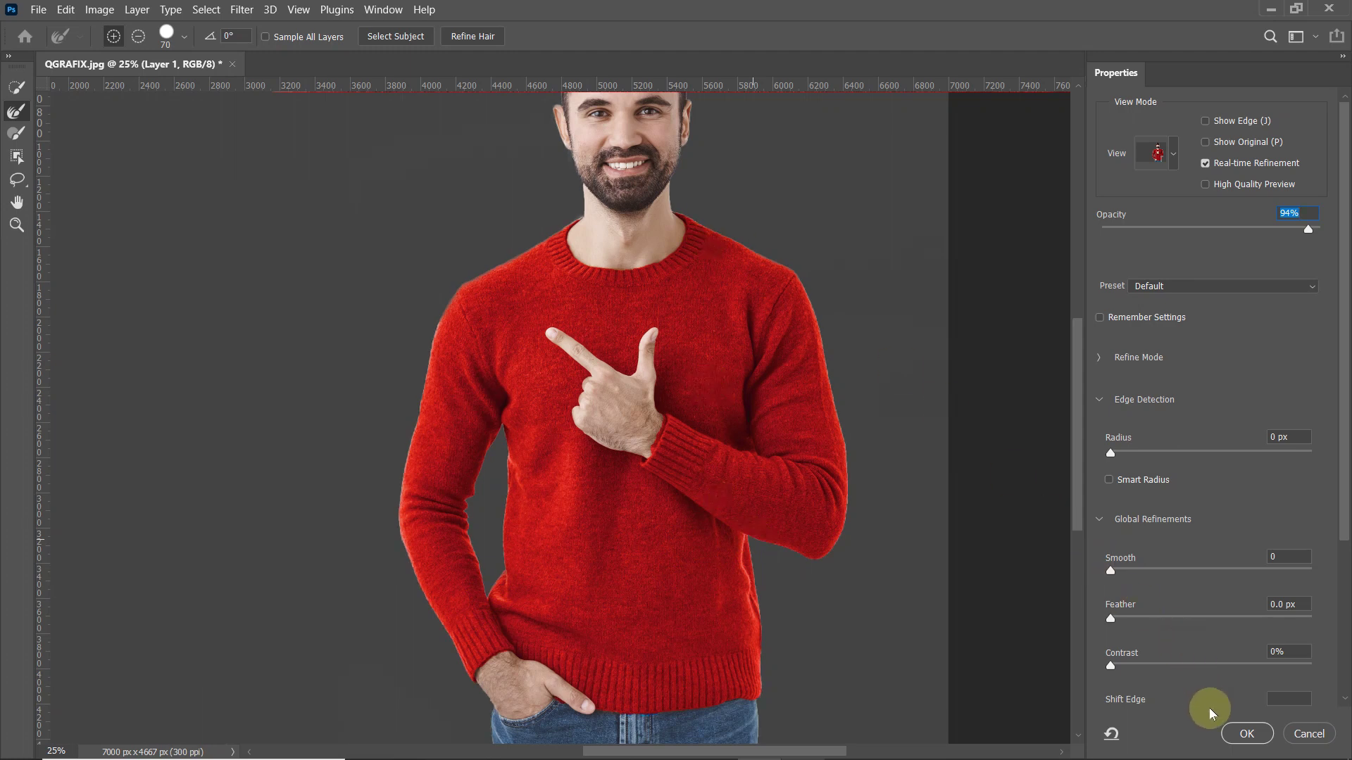
{"action": "left_click", "coordinate": [1230, 734]}
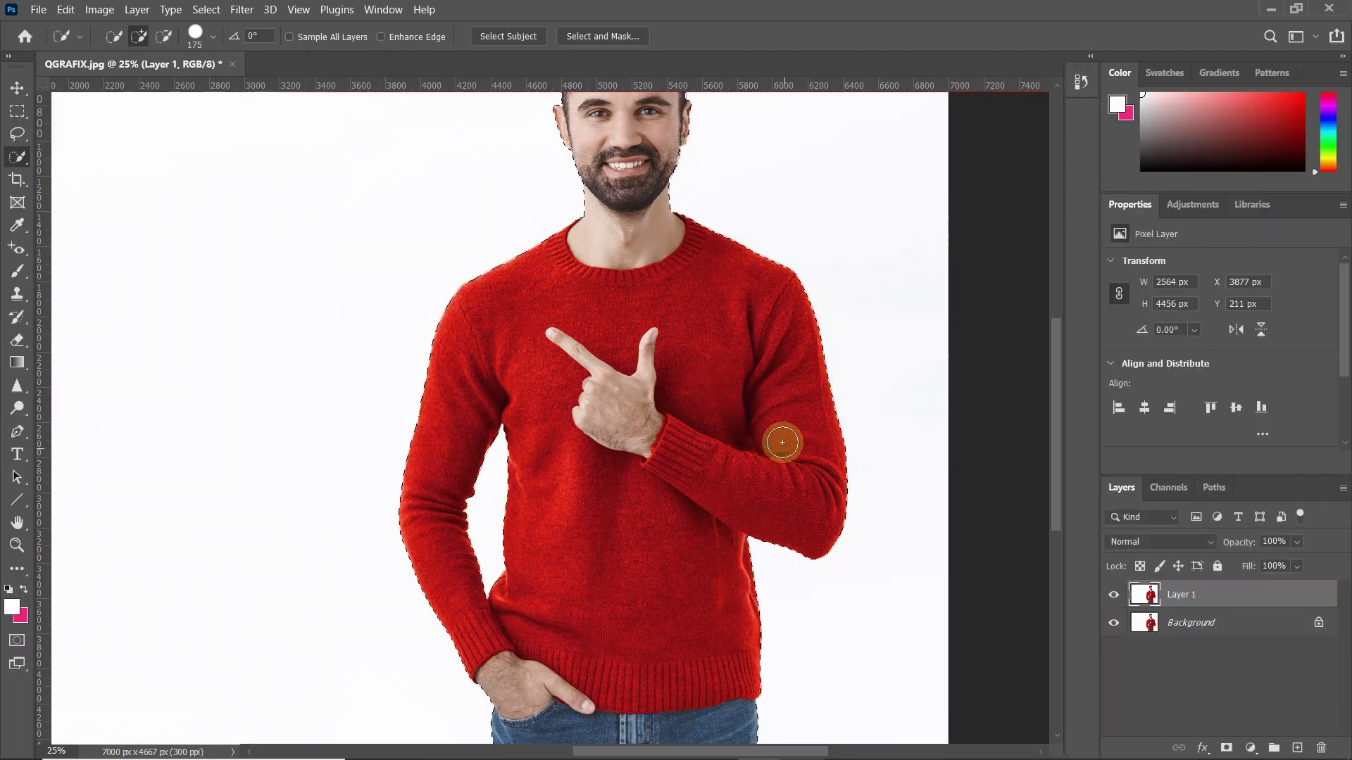
Copy the selected man onto a new layer with Layer Via Copy.
{"action": "scroll", "coordinate": [779, 439], "scroll_direction": "down", "scroll_amount": 2}
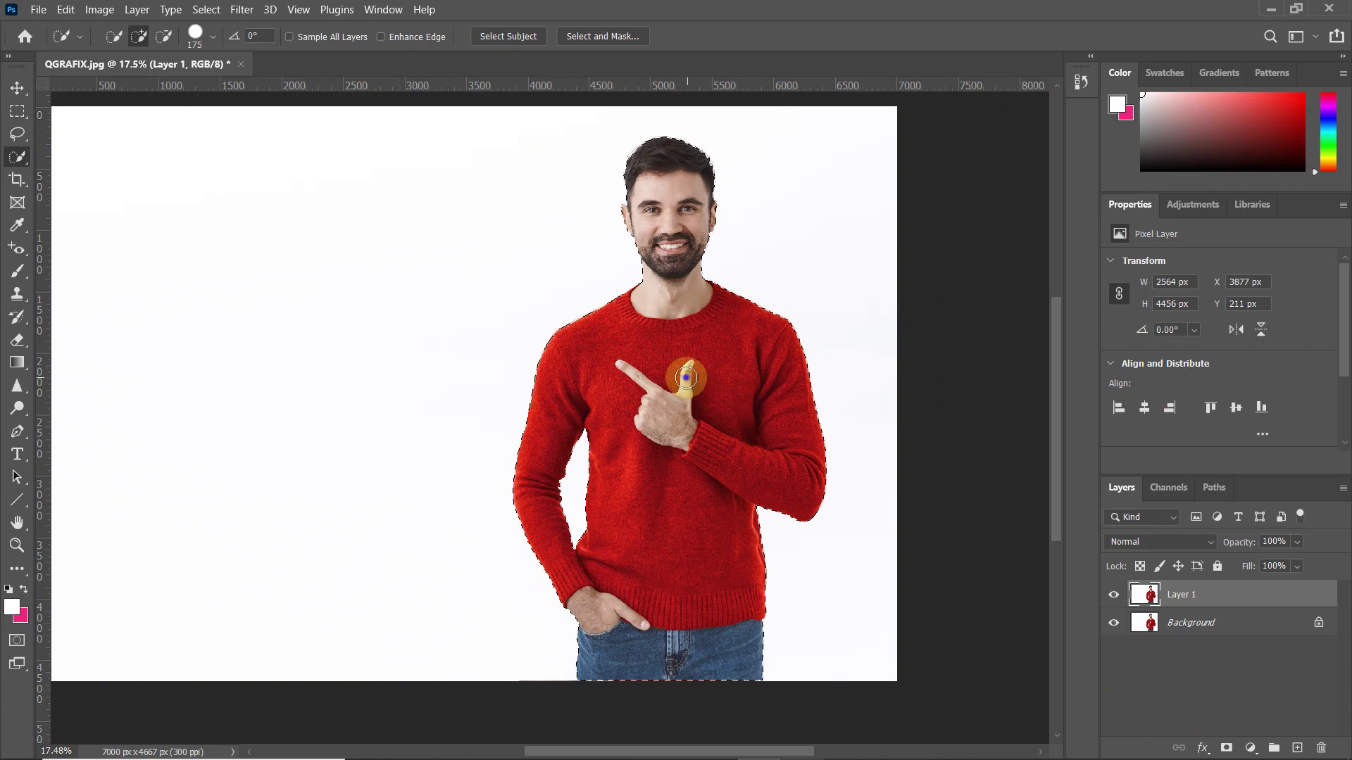
{"action": "right_click", "coordinate": [686, 378]}
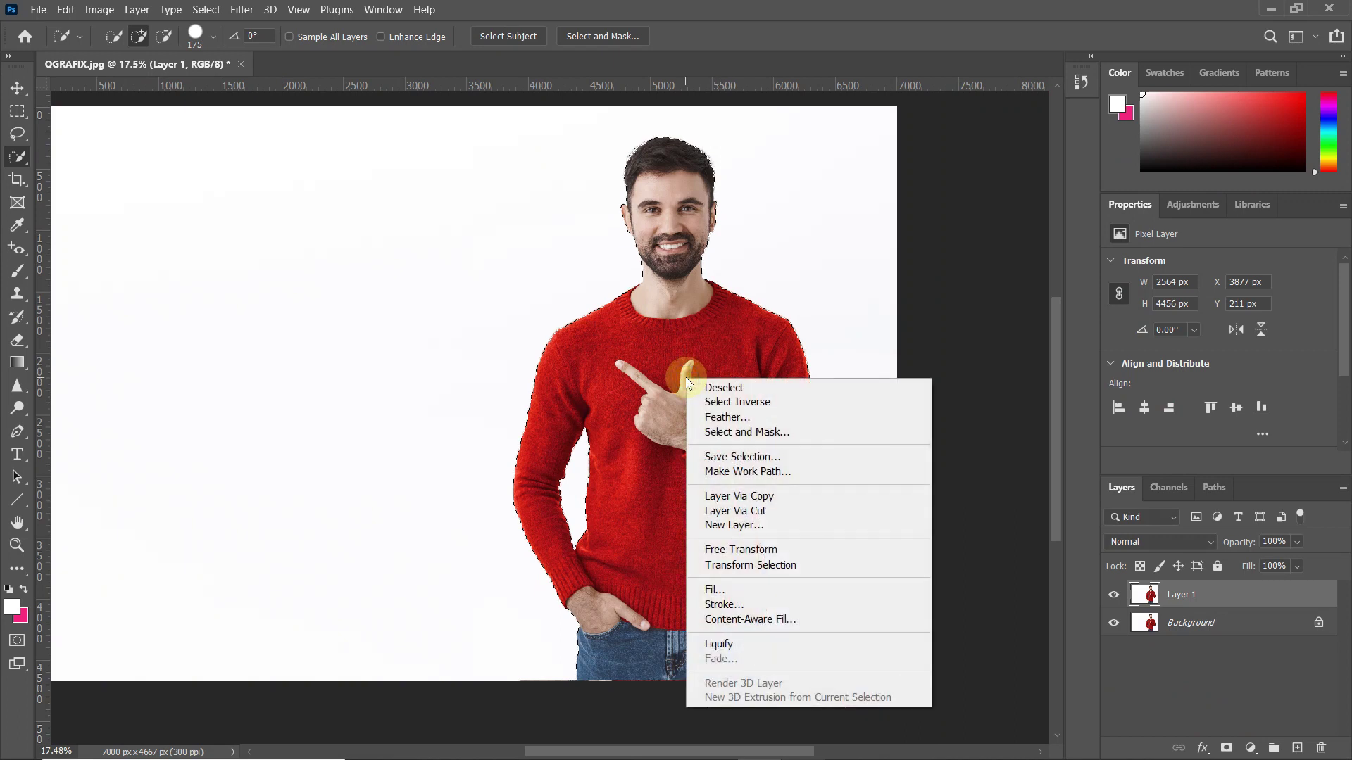
{"action": "left_click", "coordinate": [758, 496]}
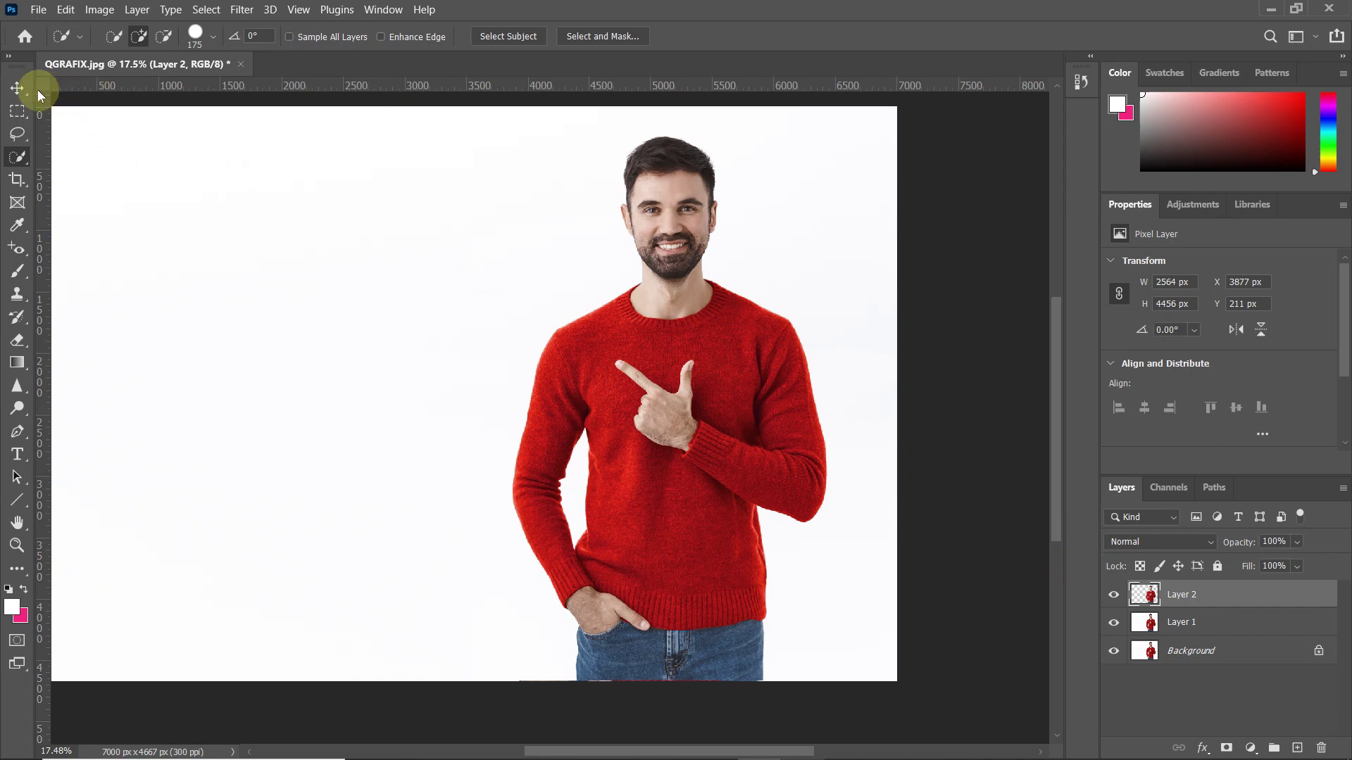
Create an empty layer and place it directly beneath the man's cut-out layer.
{"action": "left_click", "coordinate": [18, 88]}
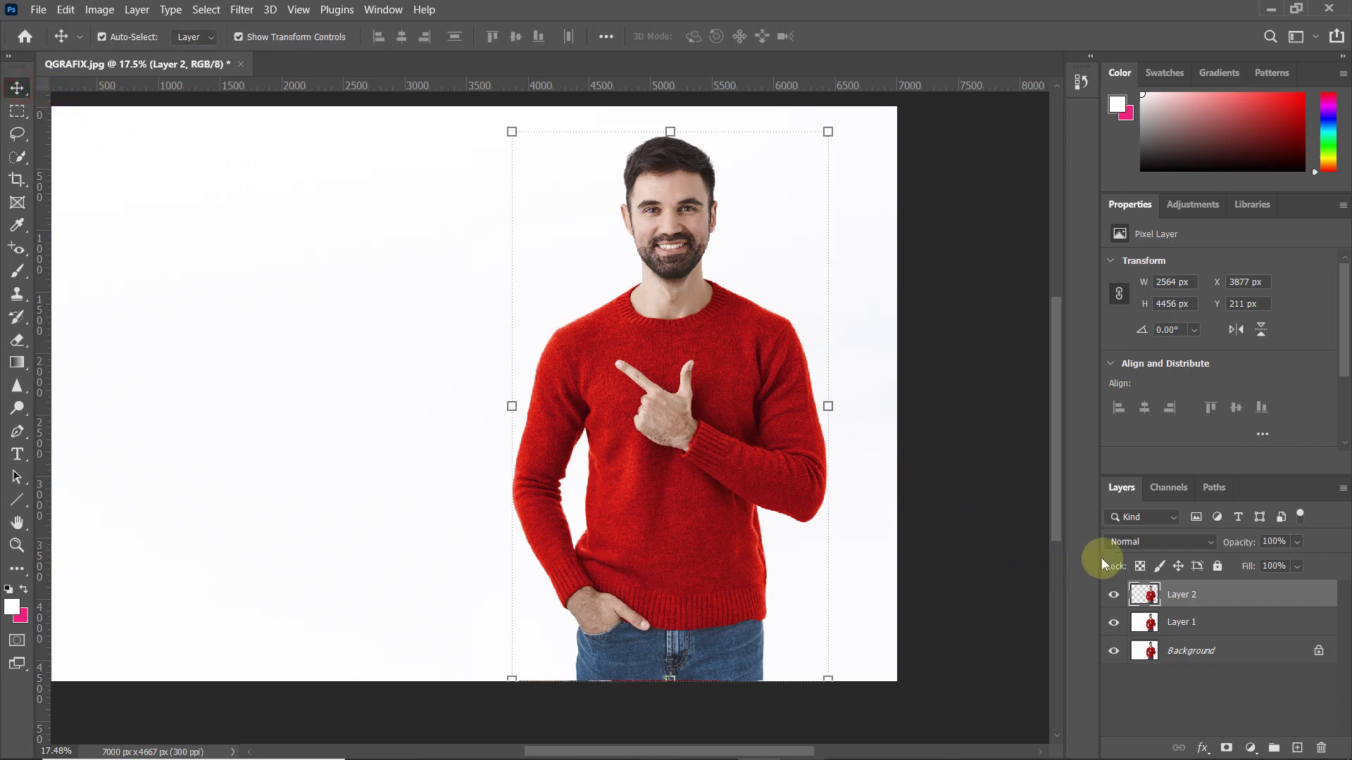
{"action": "left_click", "coordinate": [1298, 747]}
{"action": "left_click_drag", "start_coordinate": [1161, 595], "coordinate": [1176, 636]}
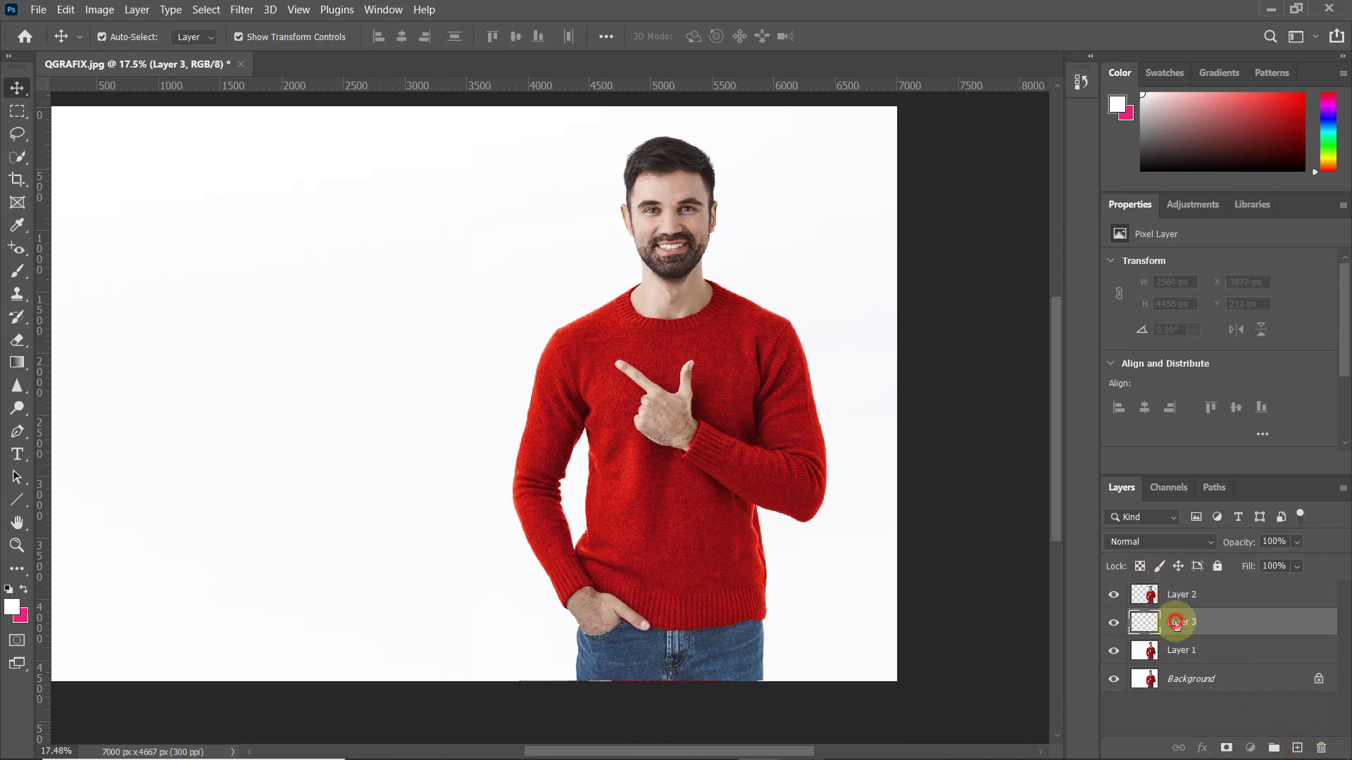
Add a light grey Solid Color fill, #e0e0e0, as the background beneath the cut-out.
{"action": "left_click", "coordinate": [1249, 746]}
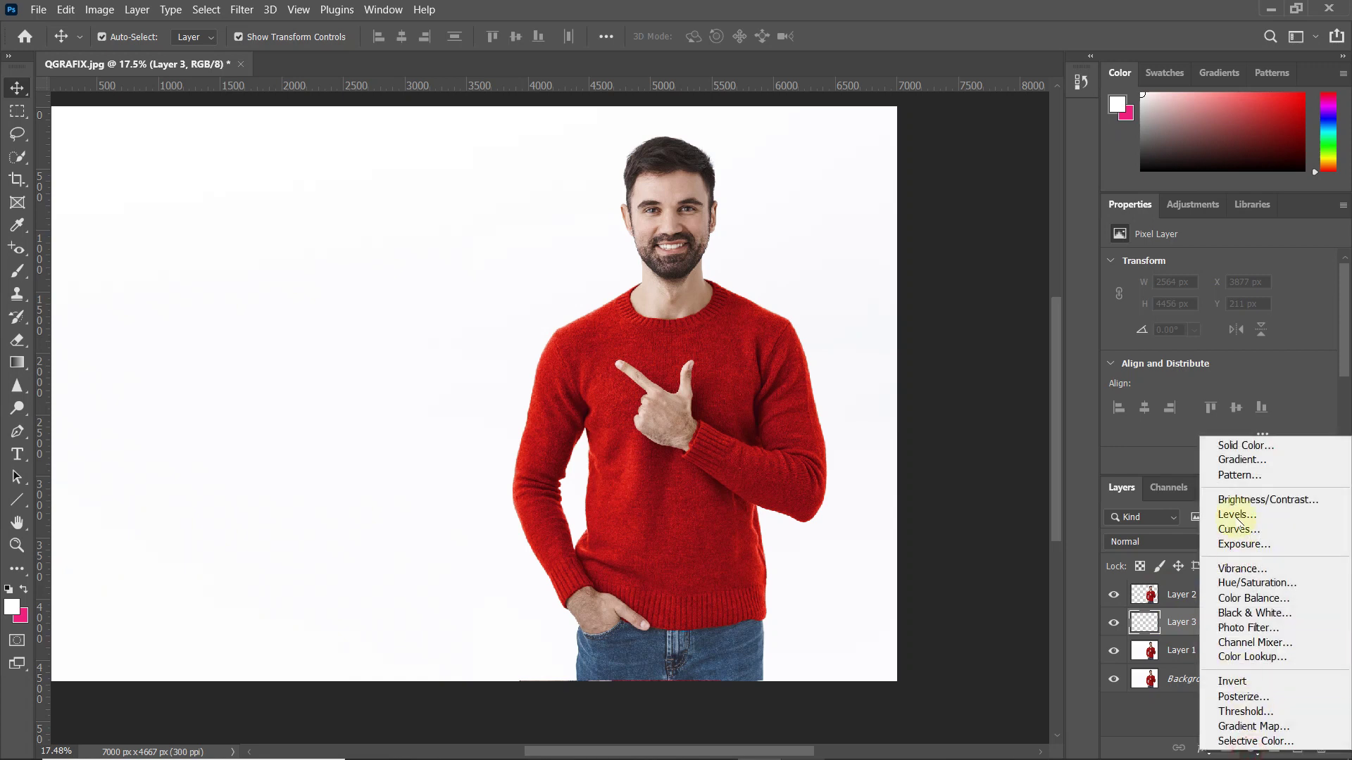
{"action": "left_click", "coordinate": [1242, 447]}
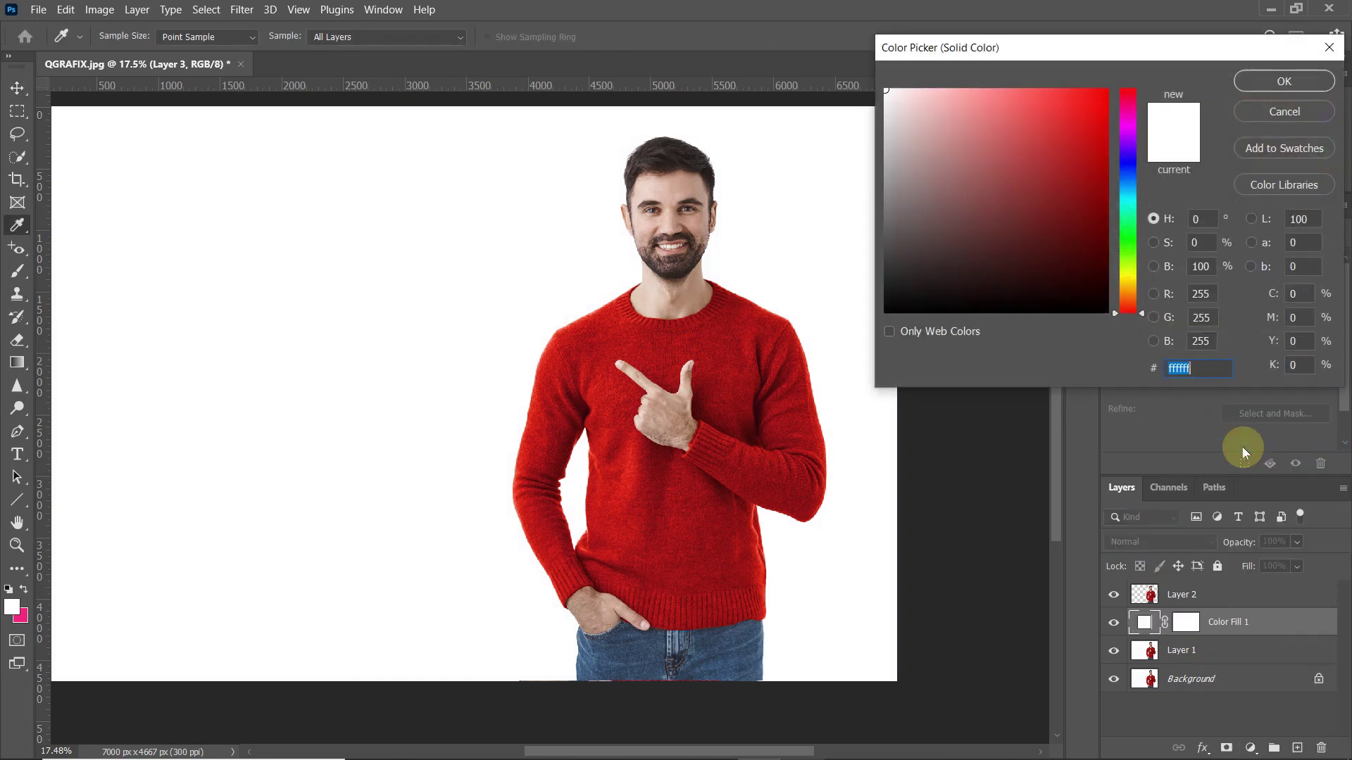
{"action": "left_click_drag", "start_coordinate": [1023, 227], "coordinate": [789, 130]}
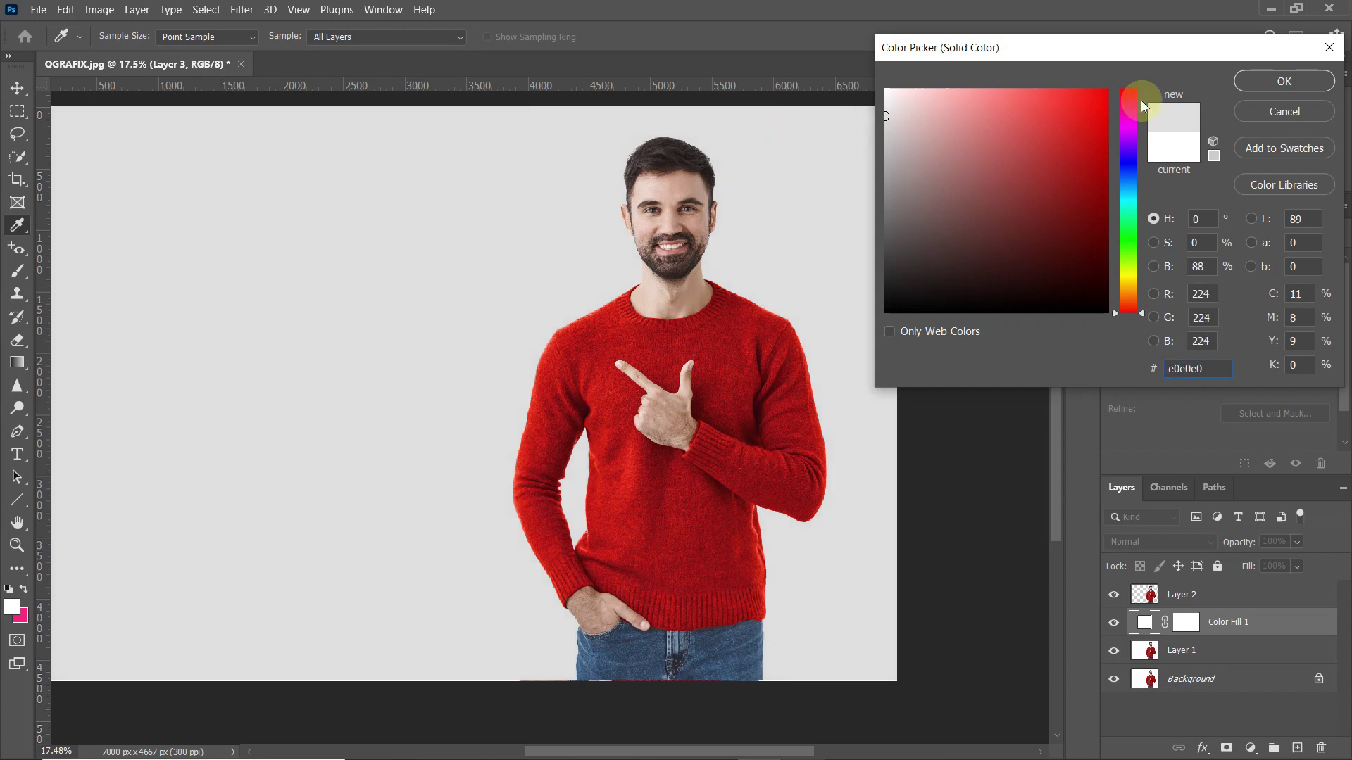
{"action": "left_click", "coordinate": [1278, 83]}
Move the man's cut-out to the horizontal middle of the canvas, at X about 2218 px.
{"action": "scroll", "coordinate": [726, 243], "scroll_direction": "down", "scroll_amount": 3}
{"action": "left_click_drag", "start_coordinate": [700, 304], "coordinate": [551, 313]}
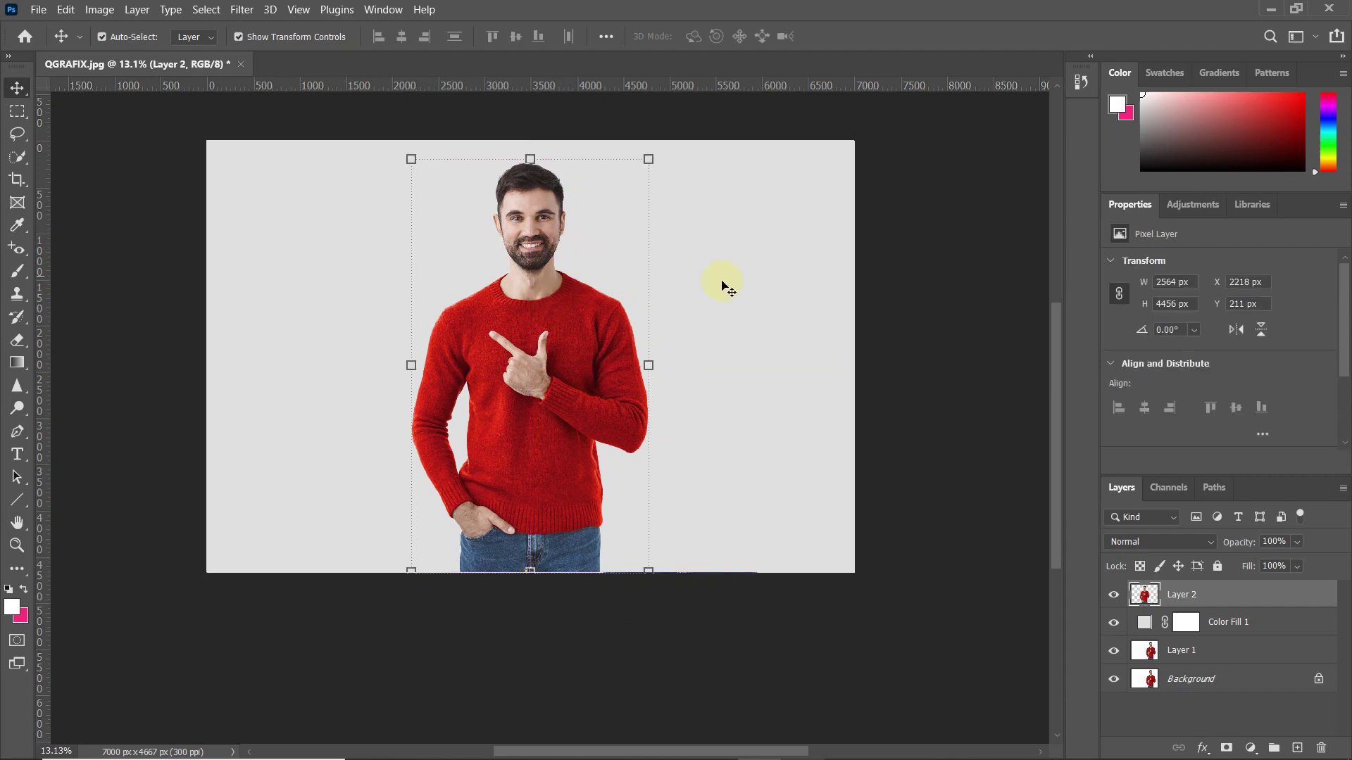
{"action": "left_click", "coordinate": [719, 290]}
{"action": "scroll", "coordinate": [607, 283], "scroll_direction": "up", "scroll_amount": 4}
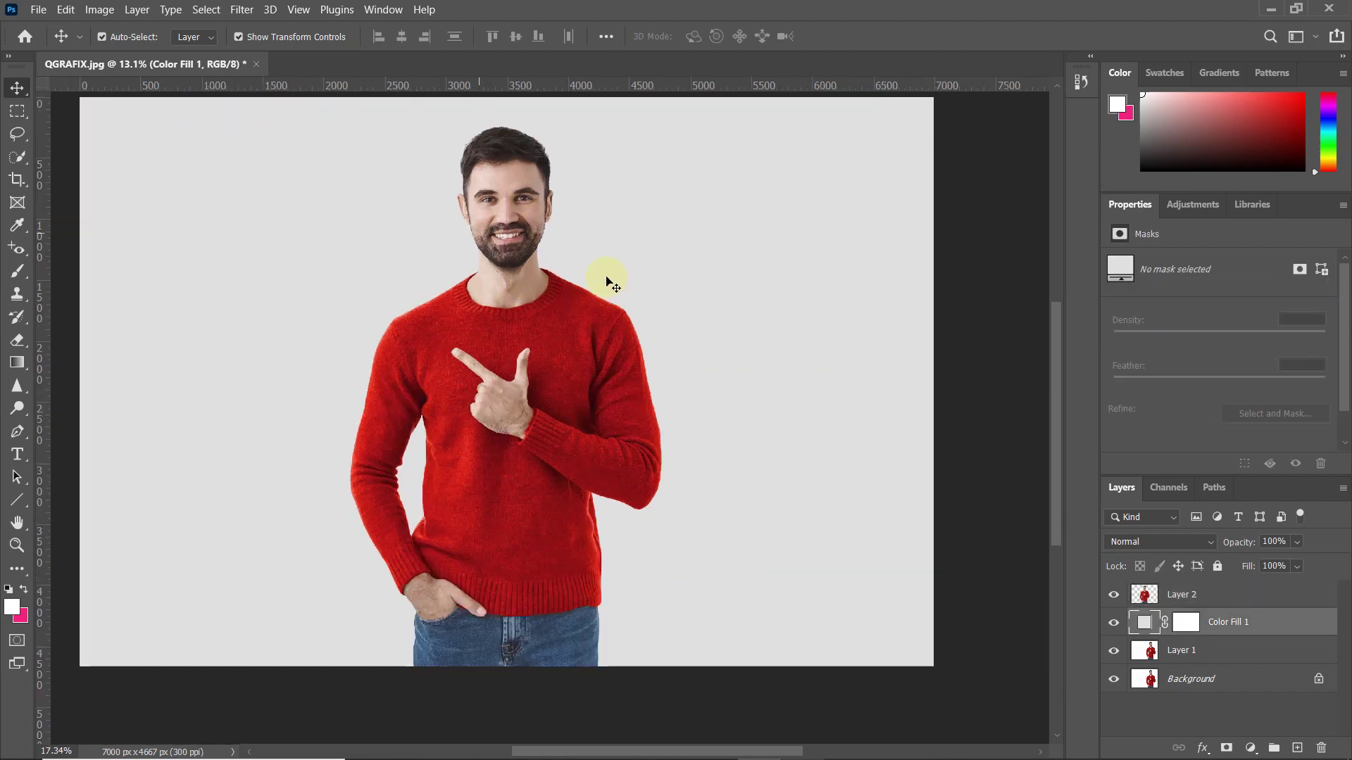
{"action": "left_click_drag", "start_coordinate": [632, 286], "coordinate": [640, 288]}
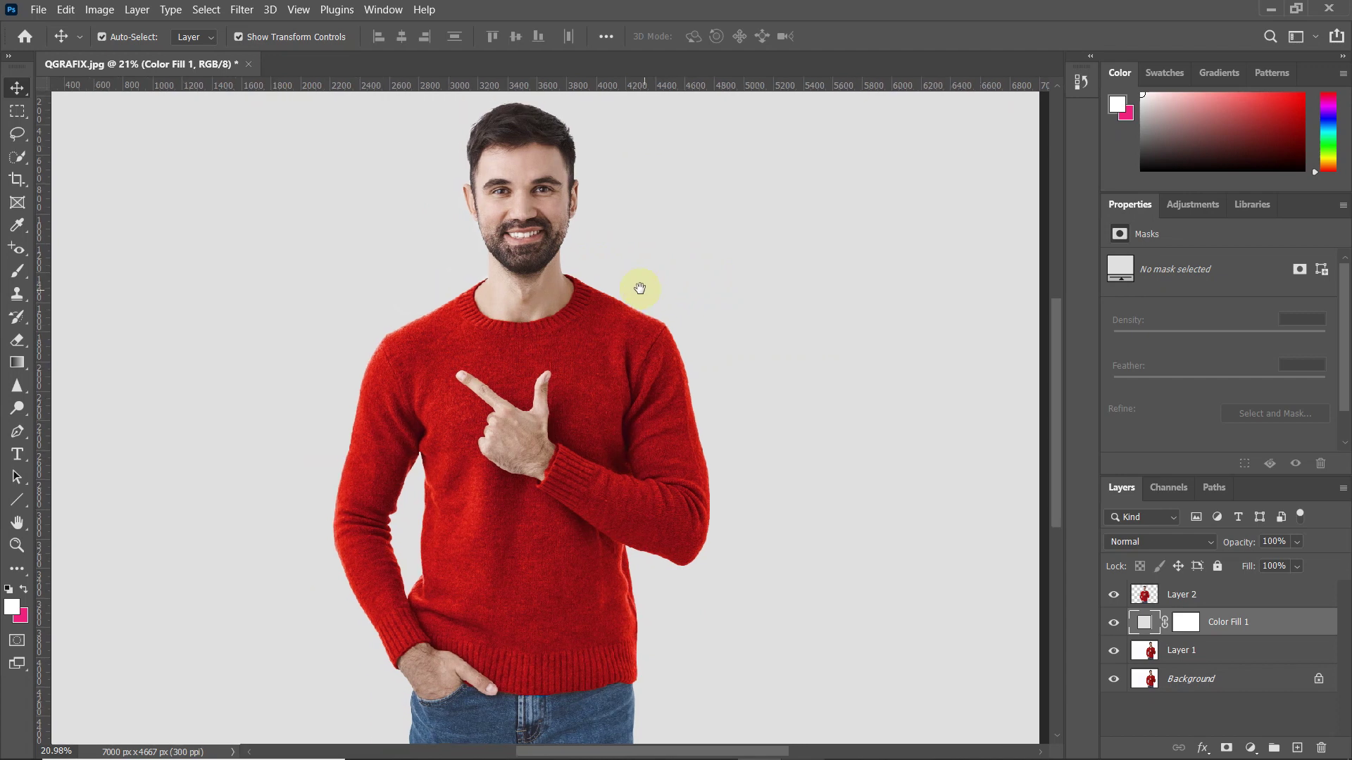
Duplicate the man's cut-out layer, hide the copy, and make the original Layer 2 active.
{"action": "left_click", "coordinate": [1217, 595]}
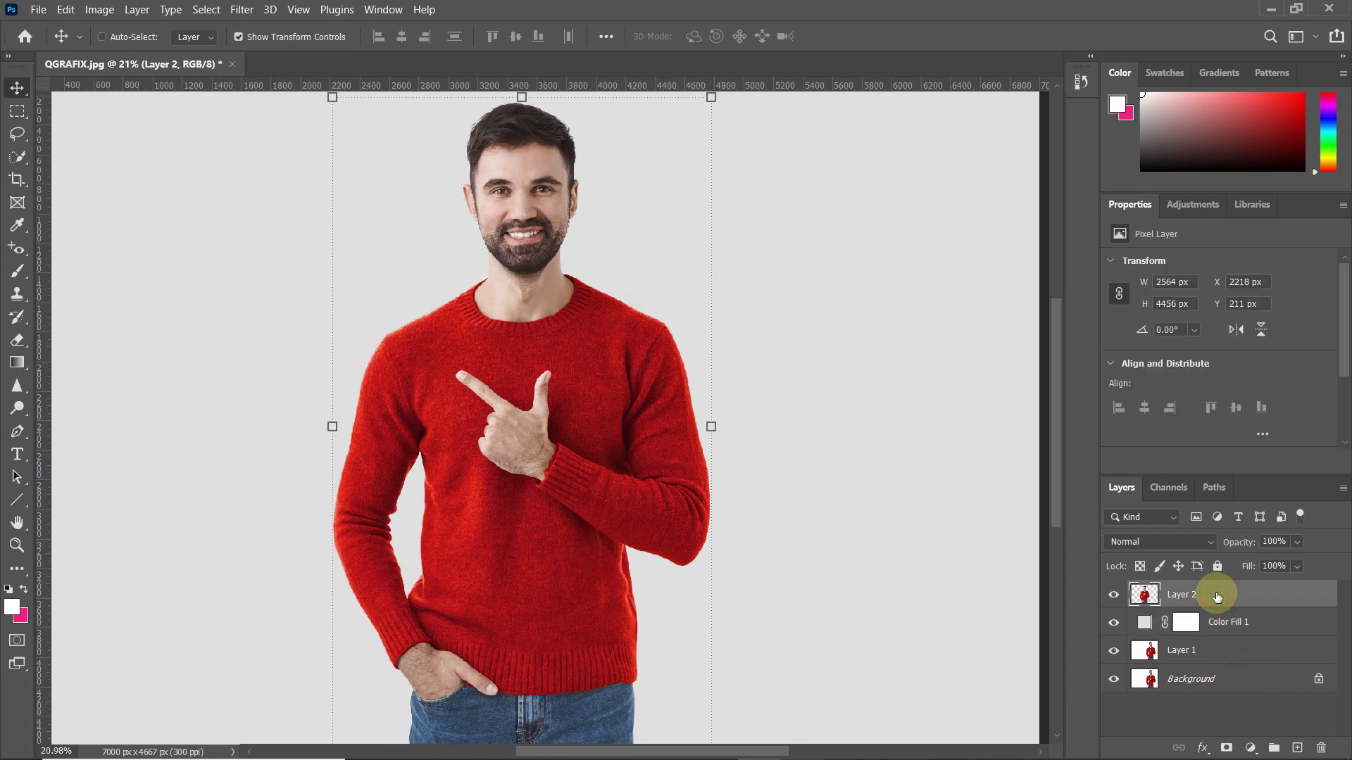
{"action": "key", "text": "ctrl+j"}
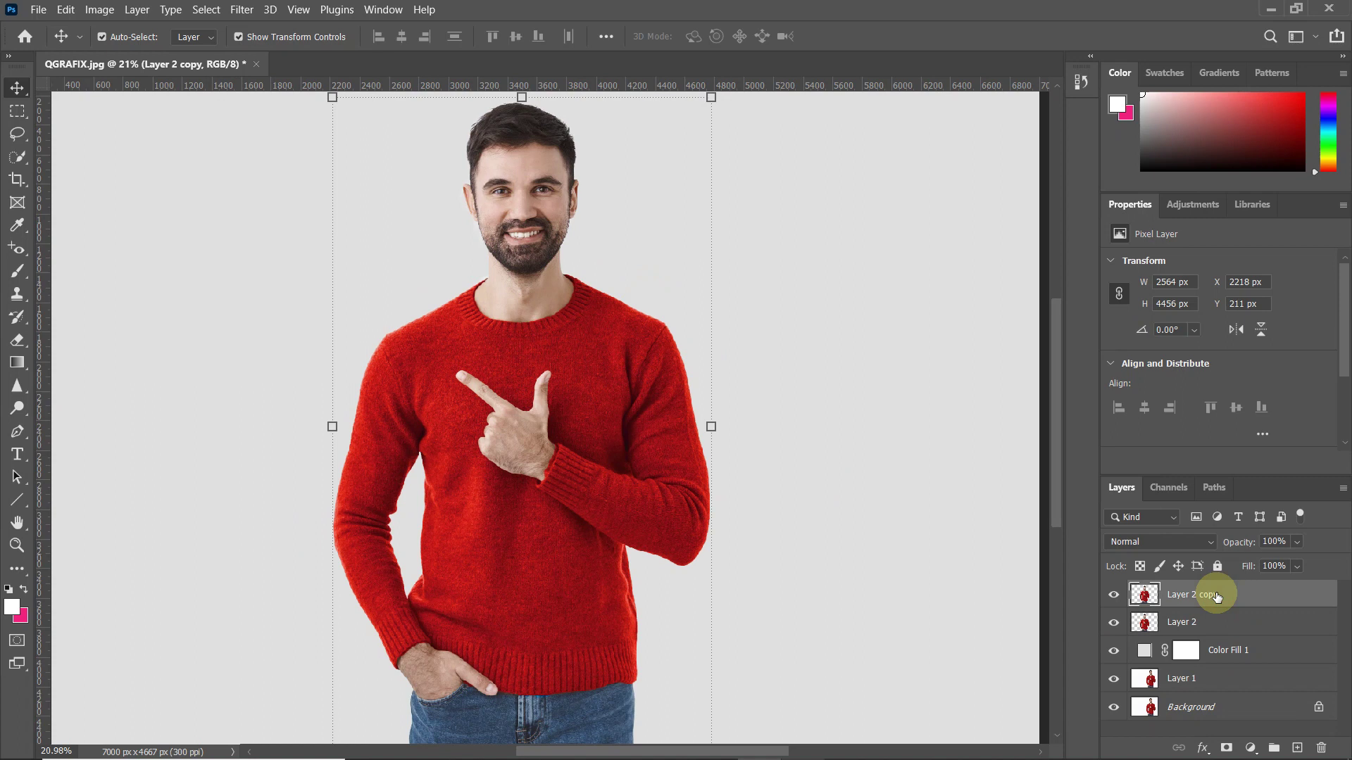
{"action": "left_click", "coordinate": [1116, 595]}
{"action": "left_click", "coordinate": [1151, 623]}
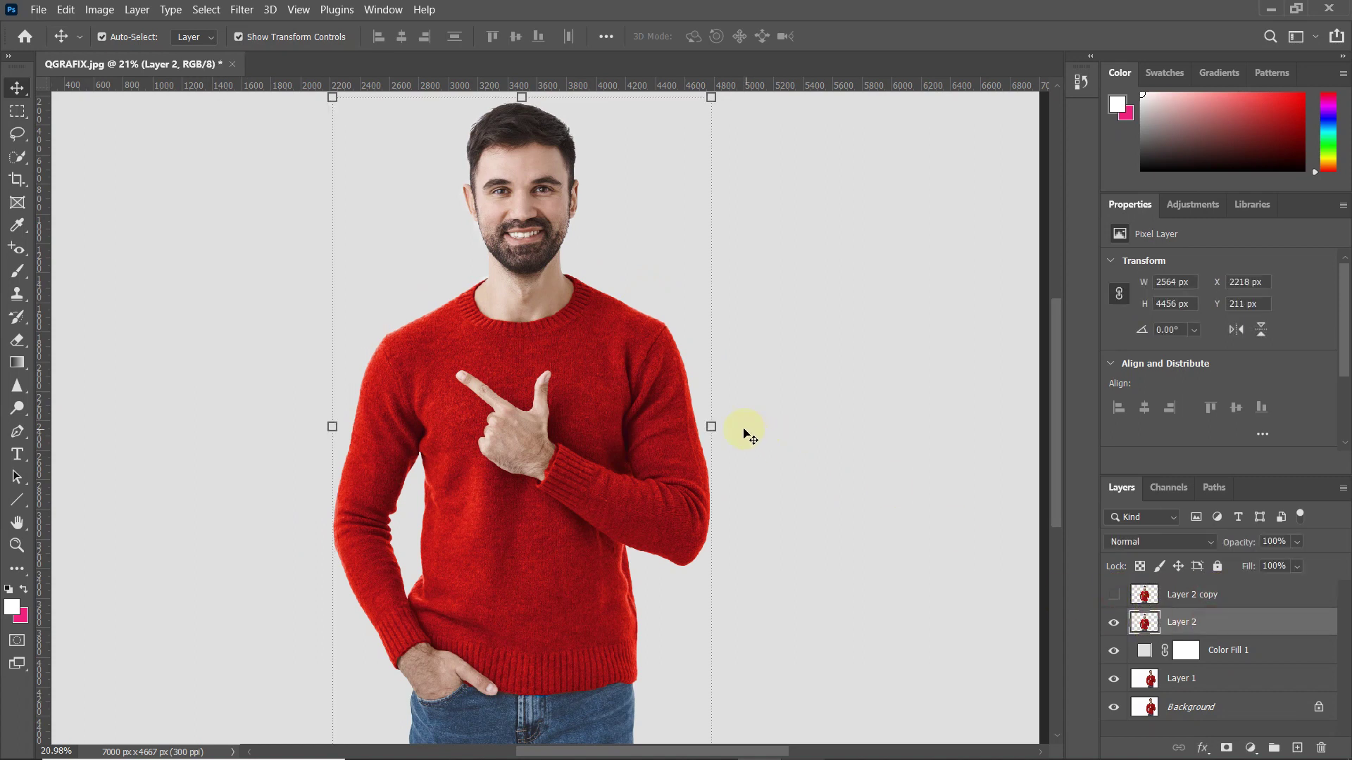
{"action": "key", "text": "ctrl+0"}
{"action": "scroll", "coordinate": [686, 443], "scroll_direction": "down", "scroll_amount": 2}
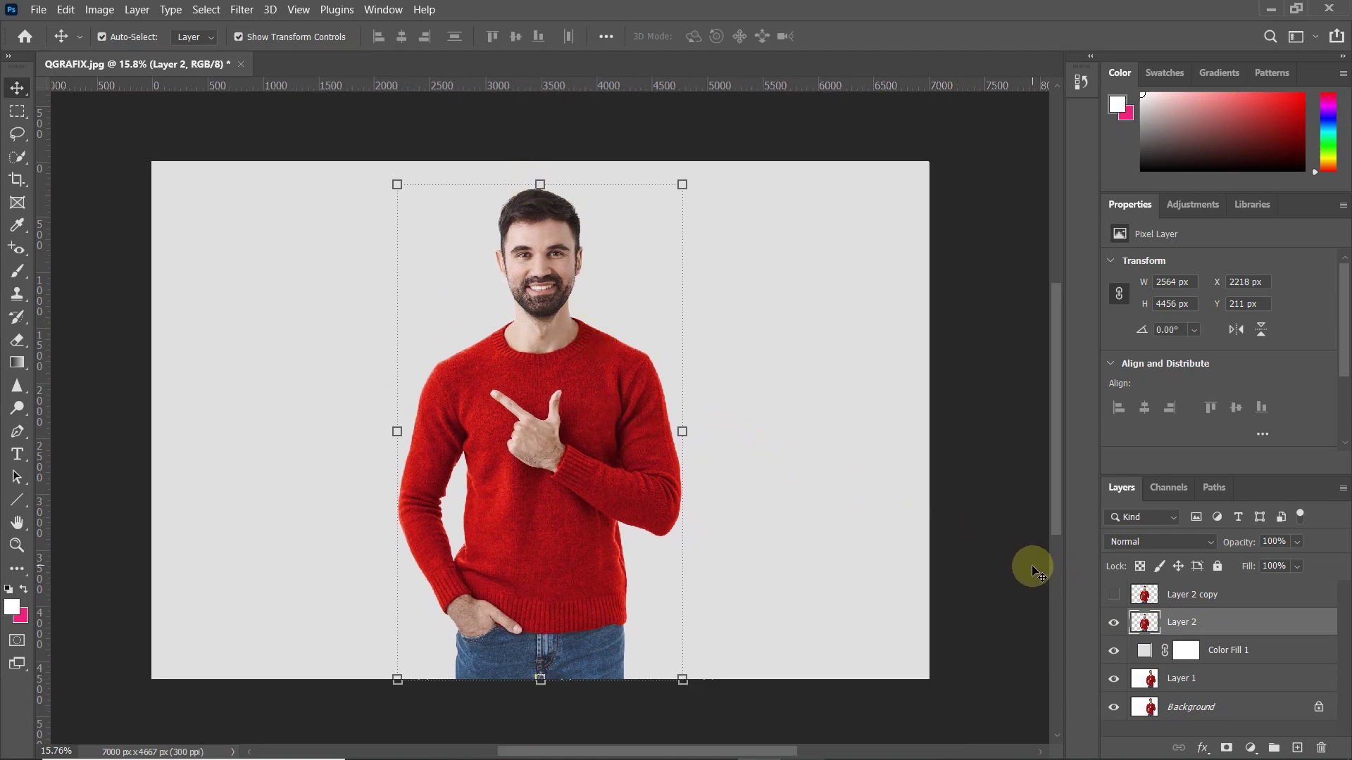
Open Liquify on Layer 2 and, with a size 500 Forward Warp brush, push the right edges of the man's head, neck, shoulder and sleeve outward.
{"action": "left_click", "coordinate": [242, 11]}
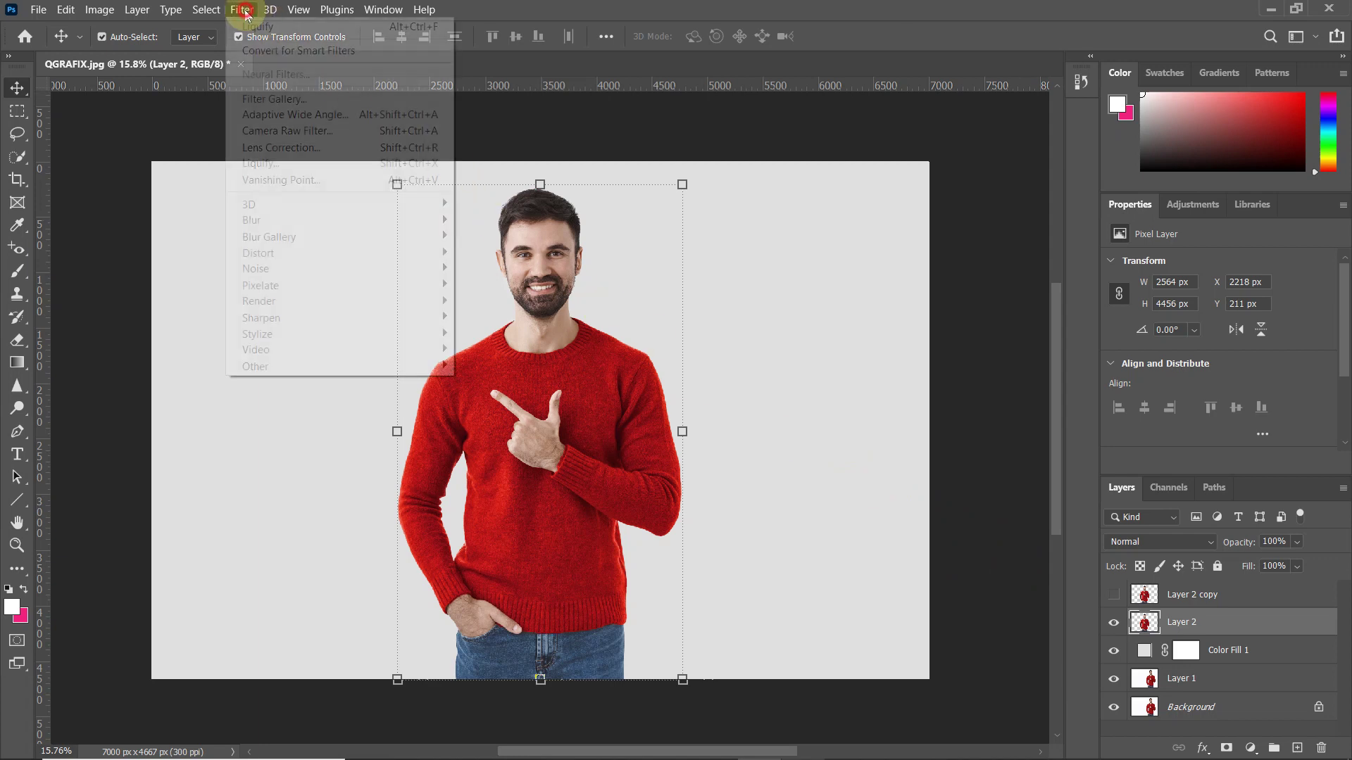
{"action": "left_click", "coordinate": [264, 164]}
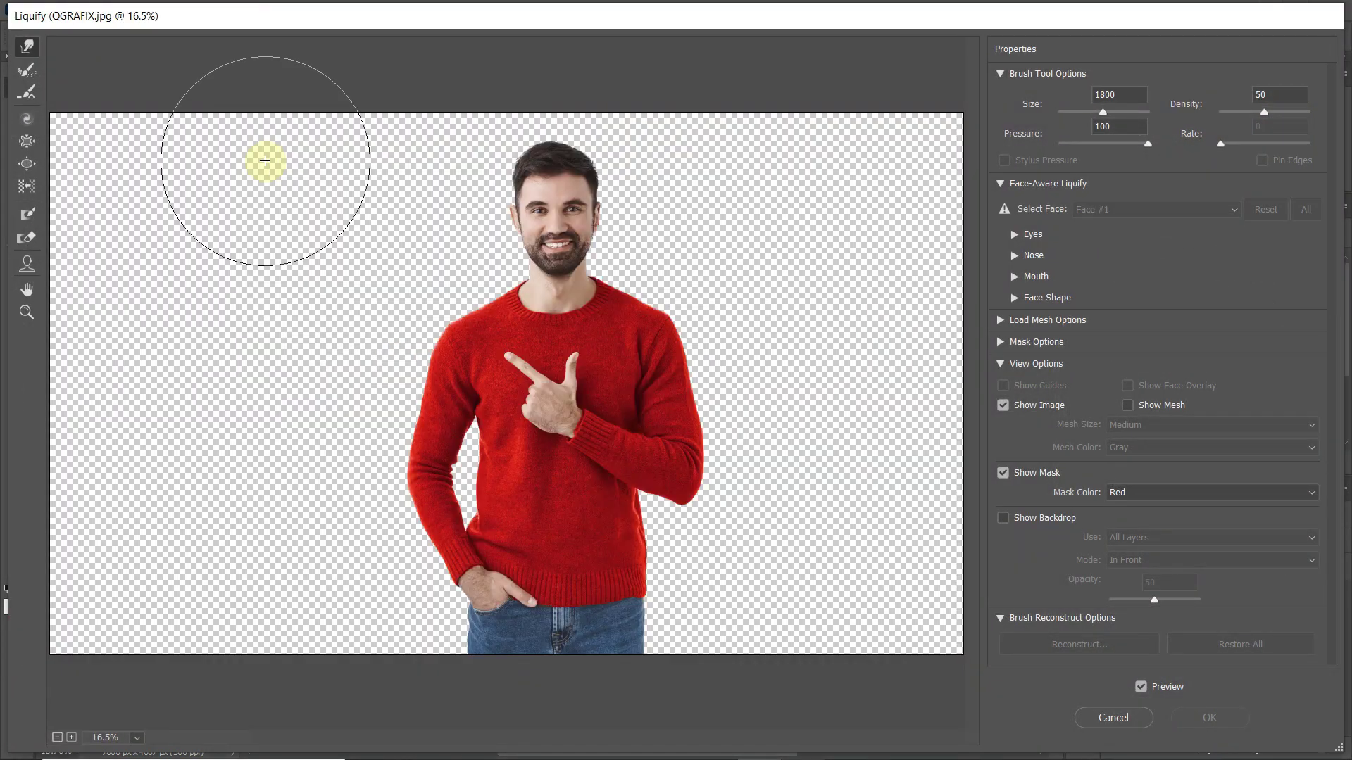
{"action": "key", "text": "bracketleft"}
{"action": "key", "text": "bracketleft"}
{"action": "key", "text": "bracketleft"}
{"action": "key", "text": "bracketleft"}
{"action": "key", "text": "bracketleft"}
{"action": "scroll", "coordinate": [620, 184], "scroll_direction": "up", "scroll_amount": 4}
{"action": "mouse_move", "coordinate": [657, 149]}
{"action": "left_mouse_down"}
{"action": "mouse_move", "coordinate": [524, 172]}
{"action": "mouse_move", "coordinate": [544, 282]}
{"action": "left_mouse_up"}
{"action": "scroll", "coordinate": [532, 179], "scroll_direction": "up", "scroll_amount": 2}
{"action": "key", "text": "bracketleft"}
{"action": "key", "text": "bracketleft"}
{"action": "key", "text": "bracketleft"}
{"action": "key", "text": "bracketleft"}
{"action": "key", "text": "bracketleft"}
{"action": "key", "text": "bracketleft"}
{"action": "key", "text": "bracketleft"}
{"action": "key", "text": "bracketleft"}
{"action": "left_click_drag", "start_coordinate": [485, 131], "coordinate": [526, 102]}
{"action": "left_click_drag", "start_coordinate": [488, 162], "coordinate": [562, 148]}
{"action": "left_click_drag", "start_coordinate": [504, 203], "coordinate": [580, 176]}
{"action": "mouse_move", "coordinate": [508, 246]}
{"action": "left_mouse_down"}
{"action": "mouse_move", "coordinate": [552, 241]}
{"action": "mouse_move", "coordinate": [555, 214]}
{"action": "left_mouse_up"}
{"action": "left_click_drag", "start_coordinate": [477, 321], "coordinate": [564, 296]}
{"action": "mouse_move", "coordinate": [503, 361]}
{"action": "left_mouse_down"}
{"action": "mouse_move", "coordinate": [554, 345]}
{"action": "mouse_move", "coordinate": [691, 422]}
{"action": "left_mouse_up"}
{"action": "left_click_drag", "start_coordinate": [640, 485], "coordinate": [697, 483]}
{"action": "left_click_drag", "start_coordinate": [670, 574], "coordinate": [725, 594]}
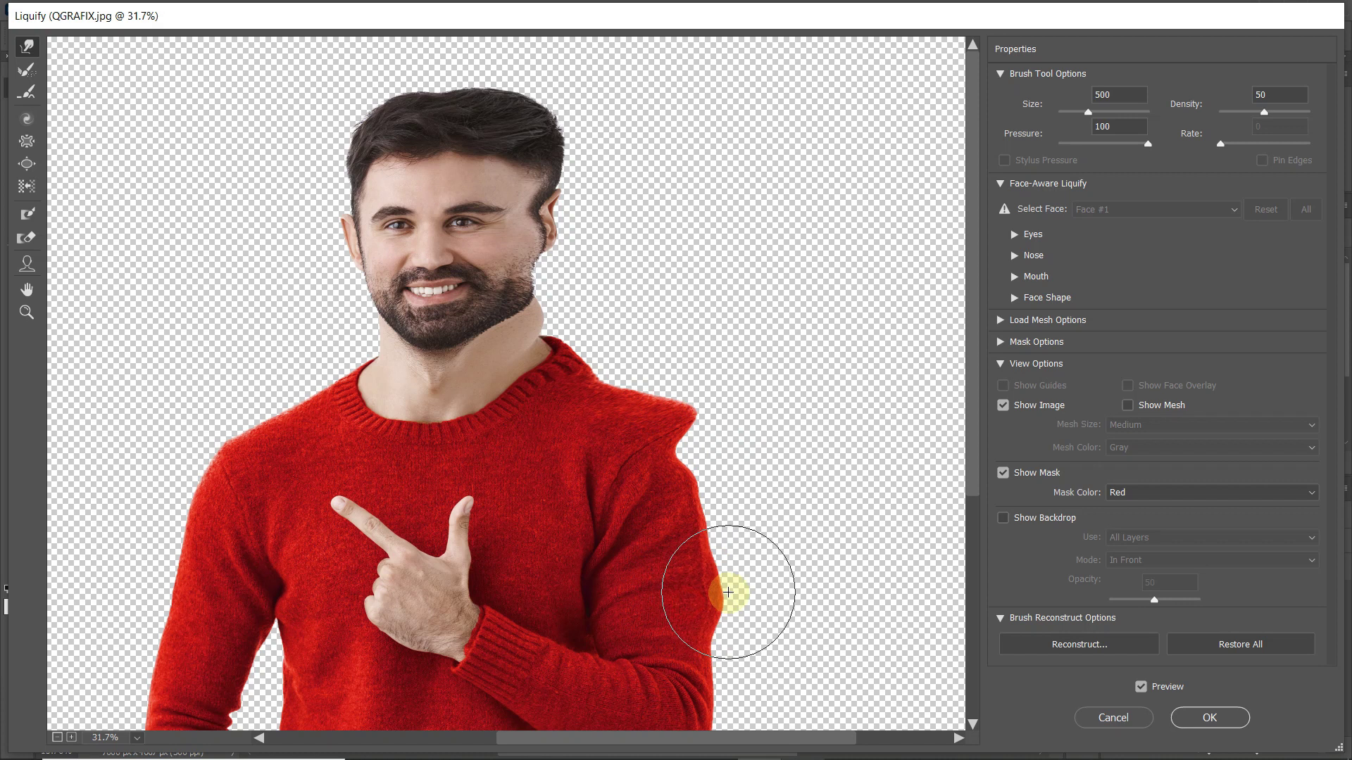
{"action": "left_click_drag", "start_coordinate": [601, 419], "coordinate": [542, 105]}
{"action": "left_click_drag", "start_coordinate": [662, 395], "coordinate": [697, 340]}
{"action": "left_click_drag", "start_coordinate": [505, 501], "coordinate": [580, 487]}
{"action": "left_click_drag", "start_coordinate": [528, 540], "coordinate": [585, 537]}
{"action": "left_click_drag", "start_coordinate": [549, 593], "coordinate": [607, 593]}
{"action": "left_click_drag", "start_coordinate": [606, 644], "coordinate": [578, 610]}
{"action": "mouse_move", "coordinate": [507, 616]}
{"action": "left_mouse_down"}
{"action": "mouse_move", "coordinate": [542, 696]}
{"action": "mouse_move", "coordinate": [614, 712]}
{"action": "left_mouse_up"}
Enlarge the warp brush to size 1500 and smear the right side of the man's head and neck far out to the right.
{"action": "scroll", "coordinate": [612, 719], "scroll_direction": "down", "scroll_amount": 3}
{"action": "scroll", "coordinate": [445, 331], "scroll_direction": "up", "scroll_amount": 3}
{"action": "key", "text": "bracketright"}
{"action": "key", "text": "bracketright"}
{"action": "mouse_move", "coordinate": [458, 120]}
{"action": "left_mouse_down"}
{"action": "mouse_move", "coordinate": [687, 80]}
{"action": "mouse_move", "coordinate": [519, 171]}
{"action": "mouse_move", "coordinate": [641, 207]}
{"action": "mouse_move", "coordinate": [830, 188]}
{"action": "left_mouse_up"}
{"action": "mouse_move", "coordinate": [486, 289]}
{"action": "left_mouse_down"}
{"action": "mouse_move", "coordinate": [596, 325]}
{"action": "mouse_move", "coordinate": [878, 250]}
{"action": "left_mouse_up"}
{"action": "left_click_drag", "start_coordinate": [619, 169], "coordinate": [697, 88]}
{"action": "left_click_drag", "start_coordinate": [524, 85], "coordinate": [475, 9]}
{"action": "left_click_drag", "start_coordinate": [576, 47], "coordinate": [651, 4]}
{"action": "scroll", "coordinate": [700, 205], "scroll_direction": "down", "scroll_amount": 1}
{"action": "left_click_drag", "start_coordinate": [662, 173], "coordinate": [873, 57]}
{"action": "left_click_drag", "start_coordinate": [517, 275], "coordinate": [1089, 143]}
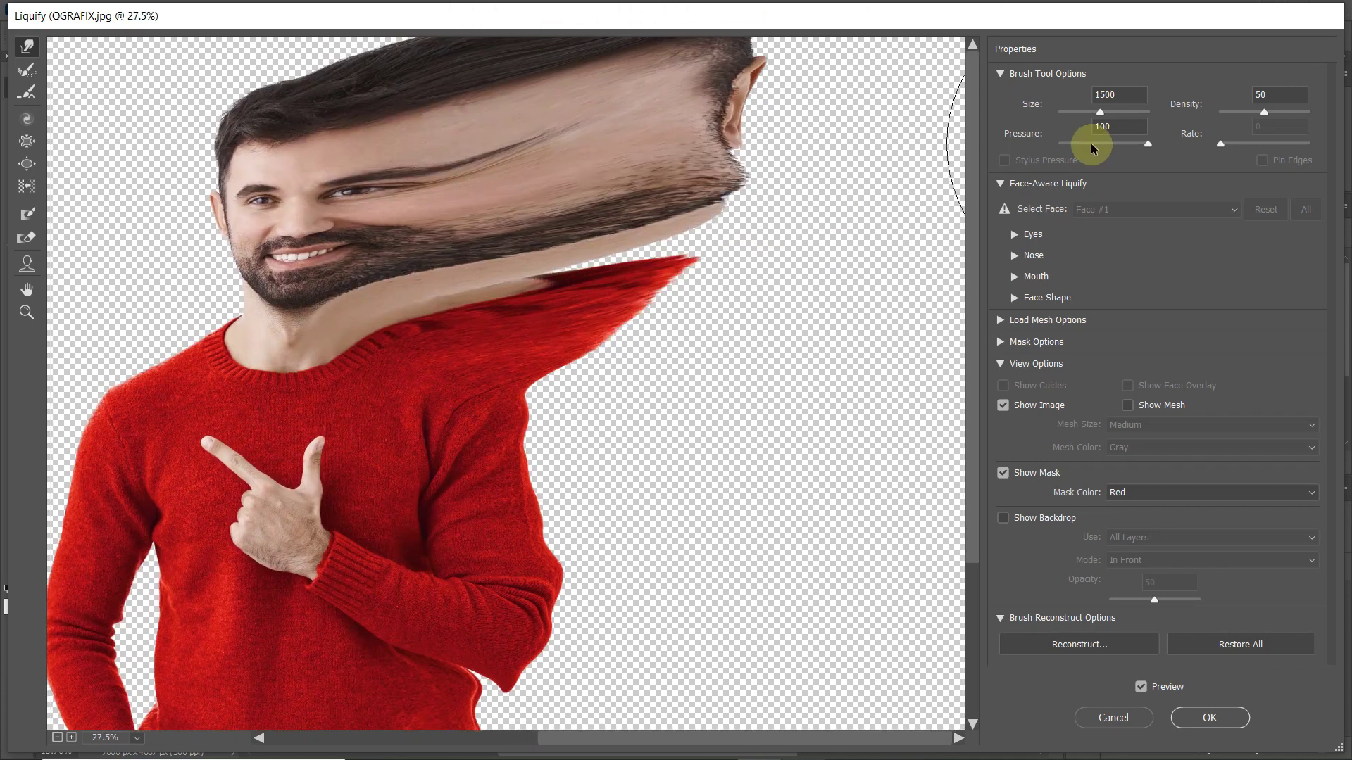
Smear the right shoulder, sleeve, sweater hem and jeans far out to the right with the warp brush.
{"action": "left_click_drag", "start_coordinate": [552, 425], "coordinate": [881, 300]}
{"action": "left_click_drag", "start_coordinate": [676, 303], "coordinate": [939, 338]}
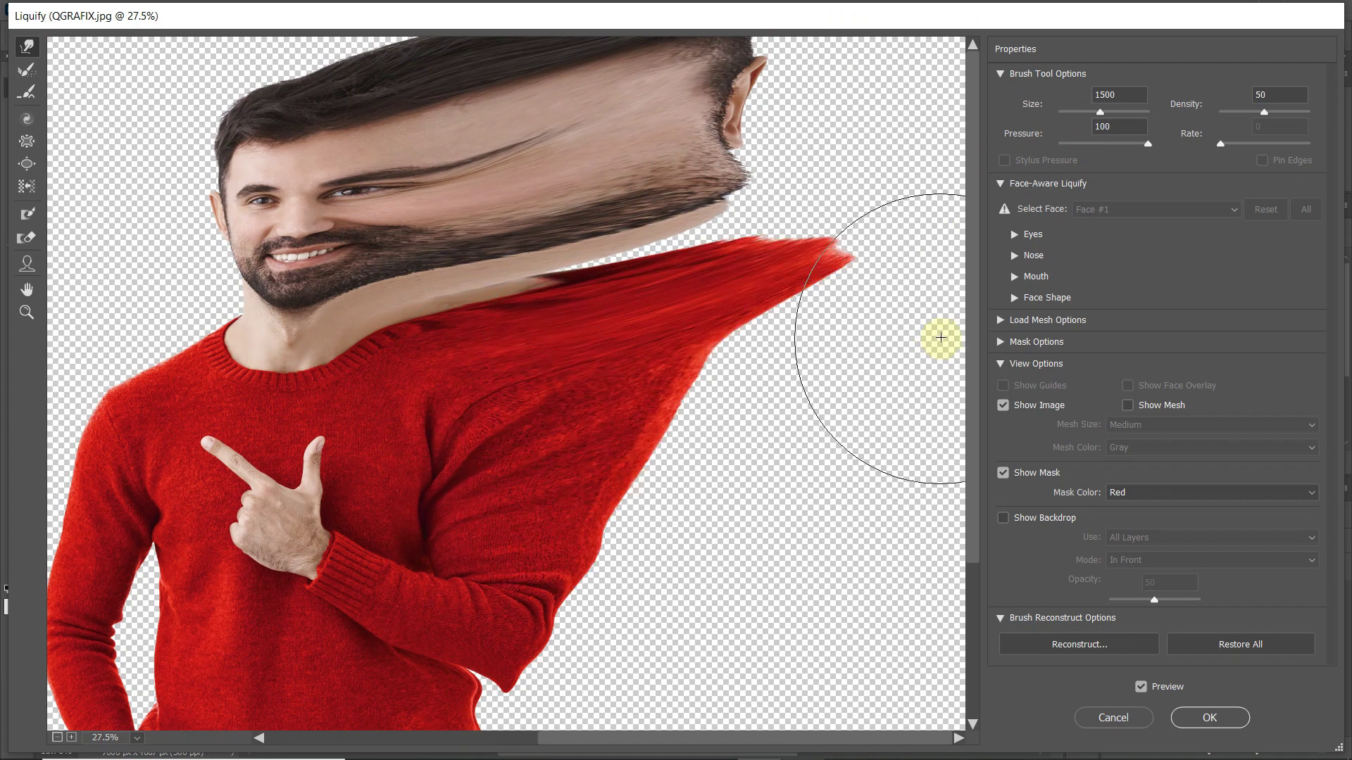
{"action": "left_click_drag", "start_coordinate": [552, 669], "coordinate": [789, 580]}
{"action": "left_click_drag", "start_coordinate": [624, 544], "coordinate": [873, 448]}
{"action": "scroll", "coordinate": [669, 521], "scroll_direction": "down", "scroll_amount": 1}
{"action": "scroll", "coordinate": [640, 517], "scroll_direction": "down", "scroll_amount": 5}
{"action": "left_click_drag", "start_coordinate": [422, 635], "coordinate": [926, 471]}
{"action": "scroll", "coordinate": [925, 471], "scroll_direction": "down", "scroll_amount": 1}
{"action": "left_click_drag", "start_coordinate": [502, 701], "coordinate": [932, 643]}
{"action": "left_click_drag", "start_coordinate": [561, 540], "coordinate": [884, 450]}
{"action": "left_click_drag", "start_coordinate": [614, 581], "coordinate": [921, 546]}
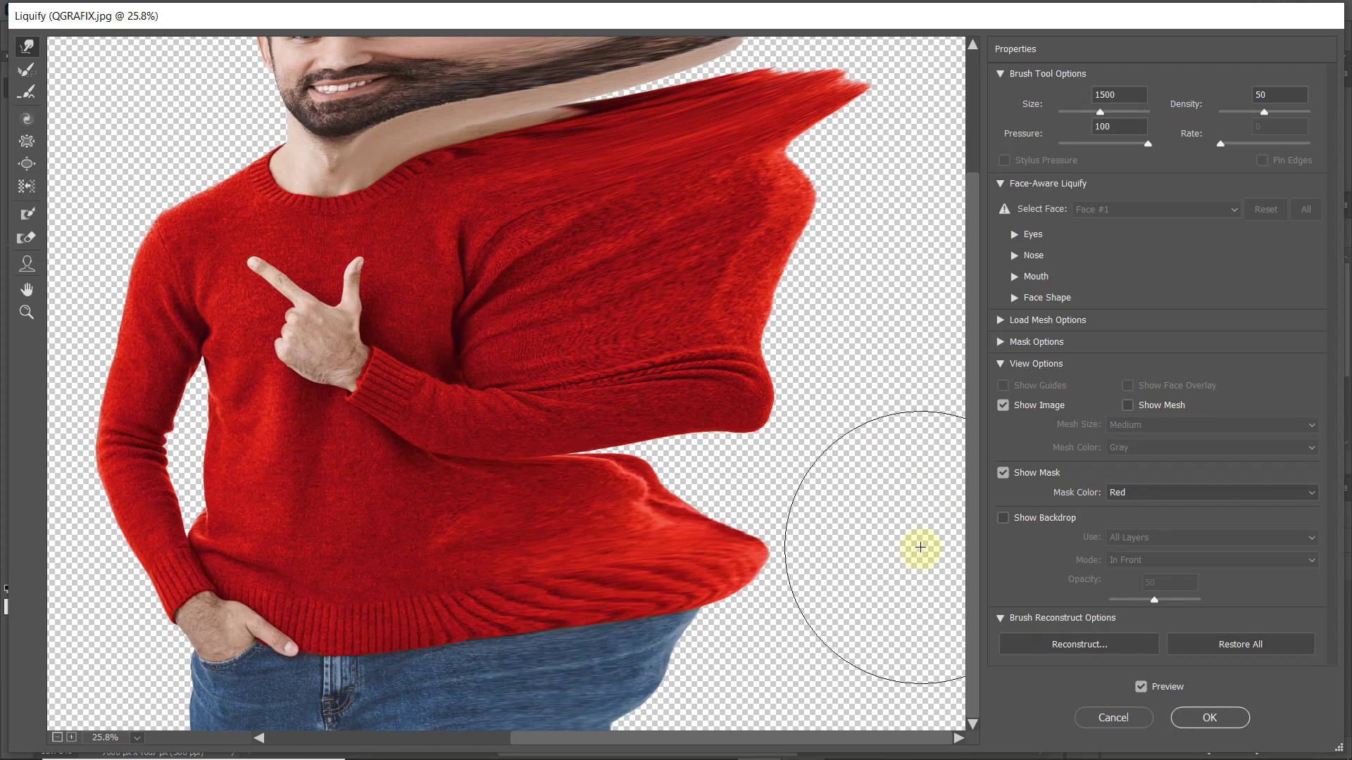
Stretch the smeared sweater and head further toward the right edge of the canvas.
{"action": "left_click_drag", "start_coordinate": [619, 469], "coordinate": [871, 432]}
{"action": "left_click_drag", "start_coordinate": [736, 303], "coordinate": [908, 208]}
{"action": "scroll", "coordinate": [661, 257], "scroll_direction": "down", "scroll_amount": 5}
{"action": "left_click_drag", "start_coordinate": [739, 211], "coordinate": [947, 131]}
{"action": "left_click_drag", "start_coordinate": [806, 104], "coordinate": [916, 83]}
{"action": "left_click_drag", "start_coordinate": [778, 179], "coordinate": [936, 152]}
{"action": "left_click_drag", "start_coordinate": [823, 264], "coordinate": [977, 244]}
{"action": "left_click_drag", "start_coordinate": [822, 374], "coordinate": [1012, 336]}
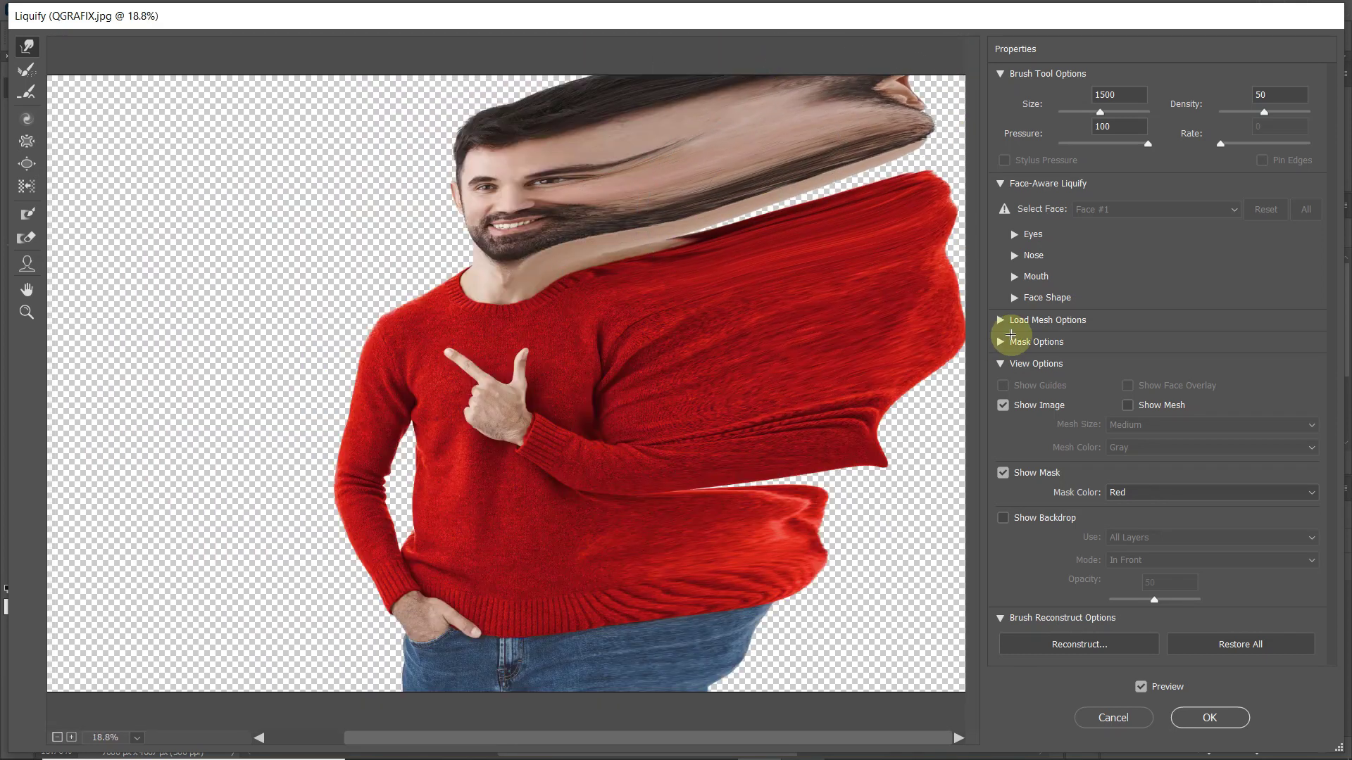
{"action": "left_click_drag", "start_coordinate": [845, 422], "coordinate": [943, 384]}
Pull the remaining jeans, sweater and head smears to the right canvas edge, narrow the gaps between them, and apply Liquify.
{"action": "scroll", "coordinate": [701, 599], "scroll_direction": "down", "scroll_amount": 5}
{"action": "mouse_move", "coordinate": [715, 591]}
{"action": "left_mouse_down"}
{"action": "mouse_move", "coordinate": [828, 561]}
{"action": "mouse_move", "coordinate": [911, 486]}
{"action": "left_mouse_up"}
{"action": "left_click_drag", "start_coordinate": [795, 458], "coordinate": [855, 435]}
{"action": "left_click_drag", "start_coordinate": [817, 219], "coordinate": [859, 216]}
{"action": "left_click_drag", "start_coordinate": [851, 271], "coordinate": [876, 260]}
{"action": "left_click_drag", "start_coordinate": [794, 445], "coordinate": [855, 439]}
{"action": "left_click_drag", "start_coordinate": [809, 510], "coordinate": [929, 524]}
{"action": "left_click_drag", "start_coordinate": [747, 617], "coordinate": [821, 601]}
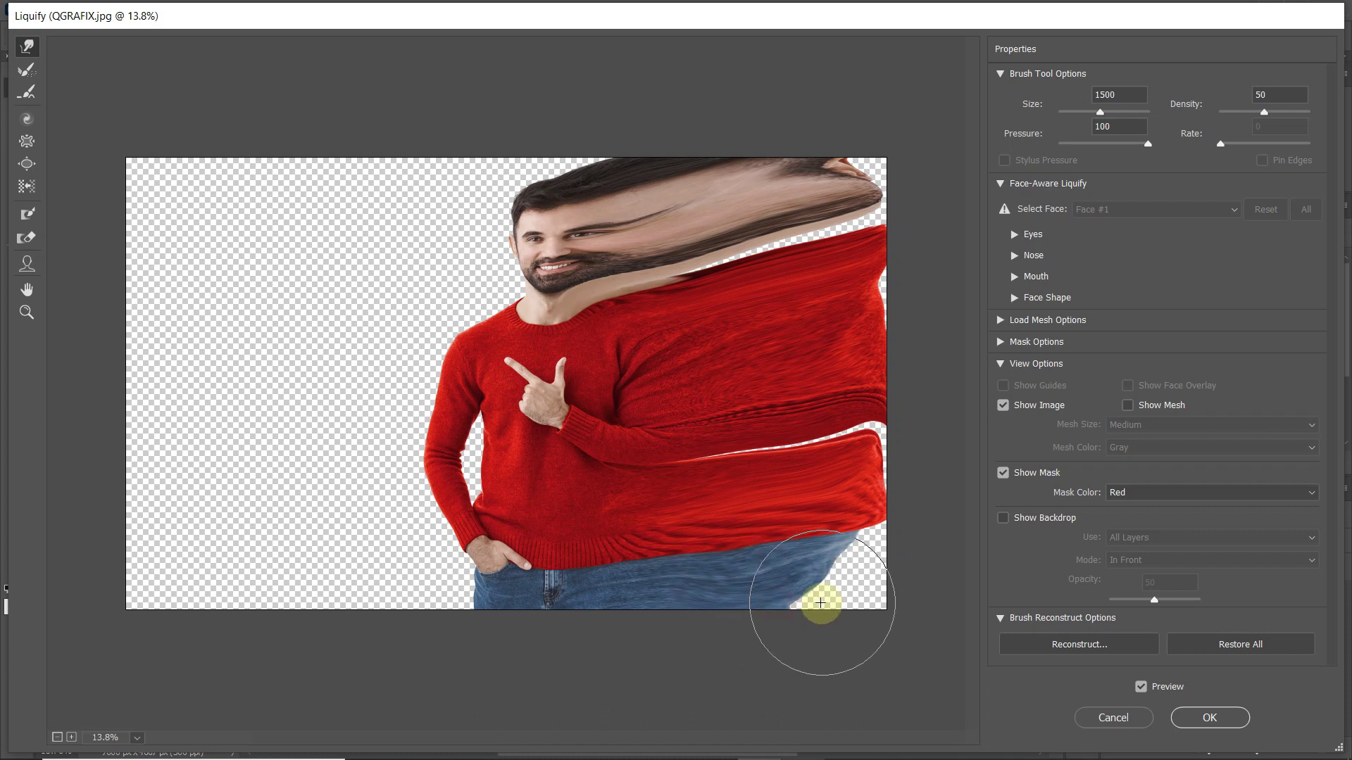
{"action": "left_click_drag", "start_coordinate": [822, 205], "coordinate": [919, 152]}
{"action": "left_click_drag", "start_coordinate": [788, 252], "coordinate": [859, 229]}
{"action": "left_click_drag", "start_coordinate": [791, 247], "coordinate": [845, 231]}
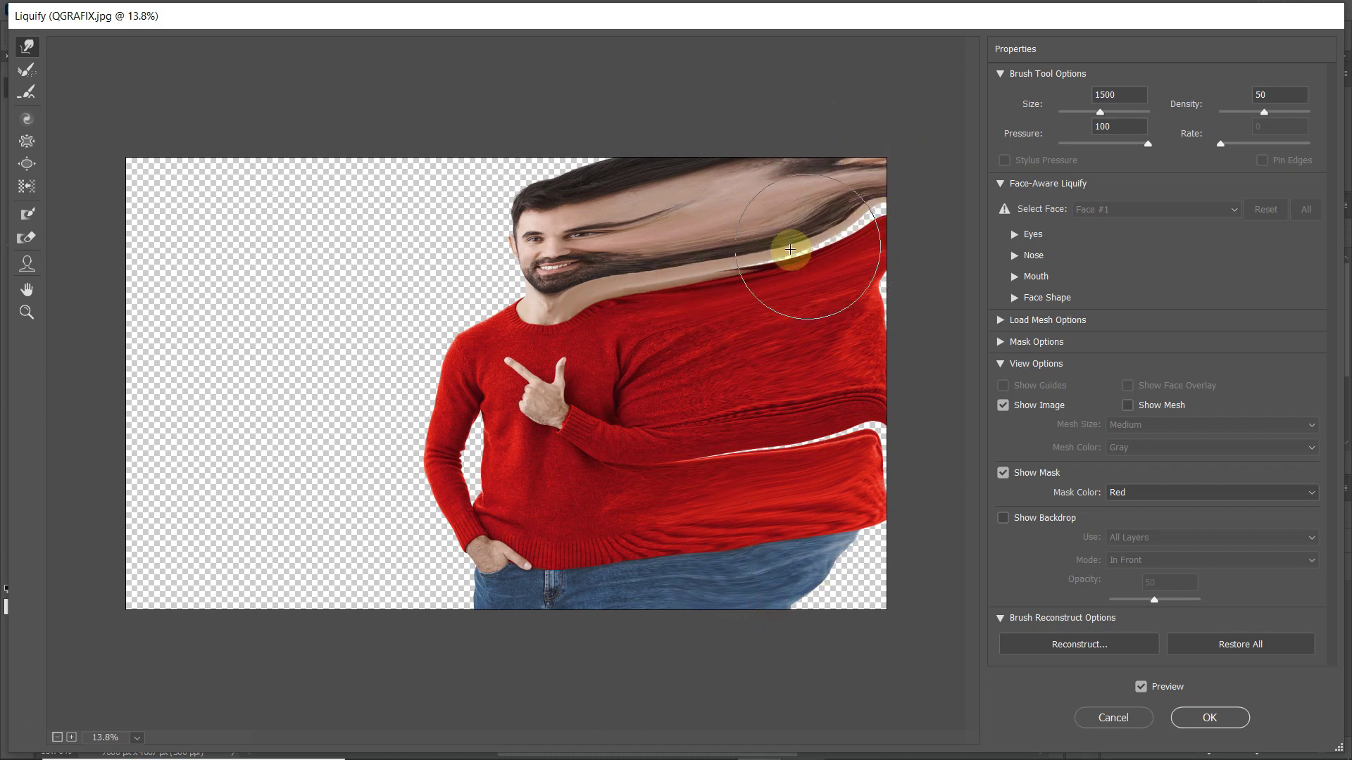
{"action": "mouse_move", "coordinate": [716, 273]}
{"action": "left_mouse_down"}
{"action": "mouse_move", "coordinate": [876, 233]}
{"action": "mouse_move", "coordinate": [896, 205]}
{"action": "left_mouse_up"}
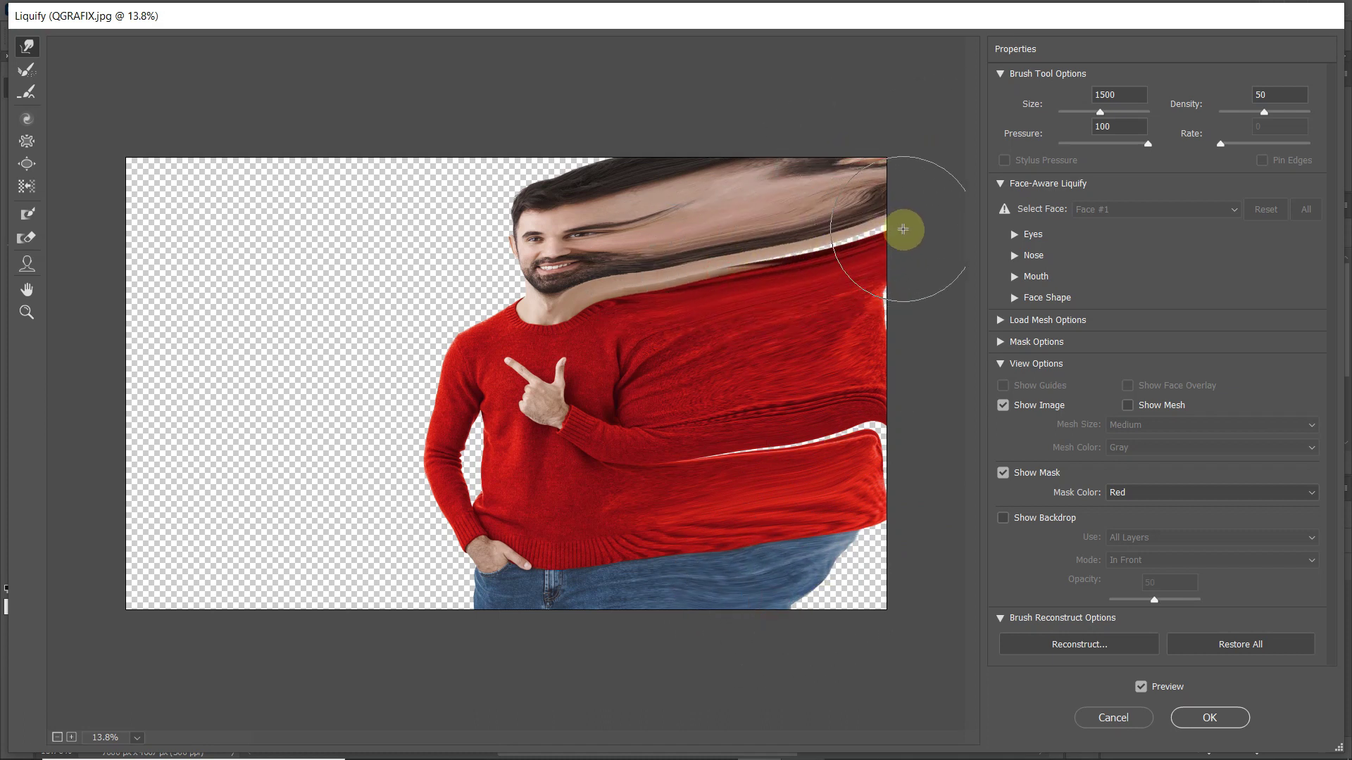
{"action": "mouse_move", "coordinate": [778, 412]}
{"action": "left_mouse_down"}
{"action": "mouse_move", "coordinate": [688, 462]}
{"action": "mouse_move", "coordinate": [652, 462]}
{"action": "mouse_move", "coordinate": [791, 450]}
{"action": "mouse_move", "coordinate": [758, 447]}
{"action": "mouse_move", "coordinate": [927, 401]}
{"action": "left_mouse_up"}
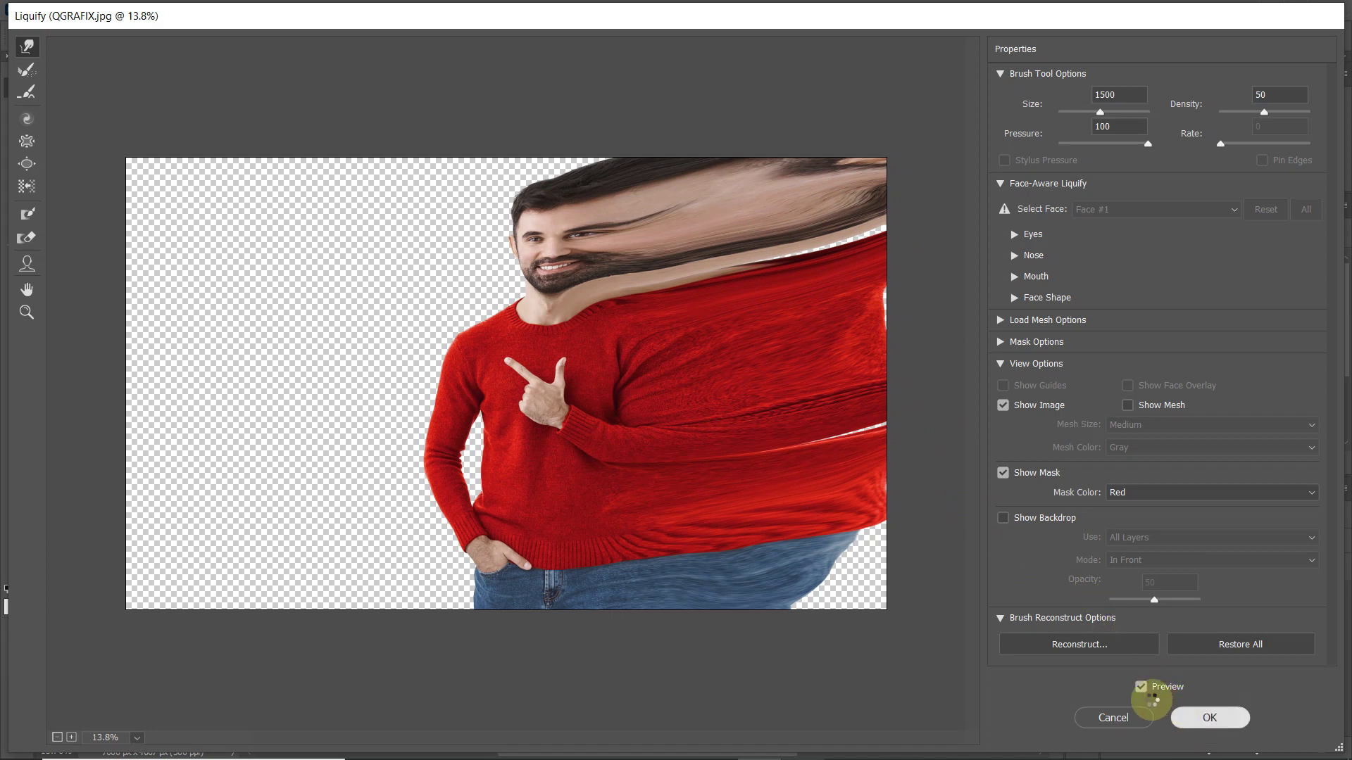
{"action": "key", "text": "Return"}
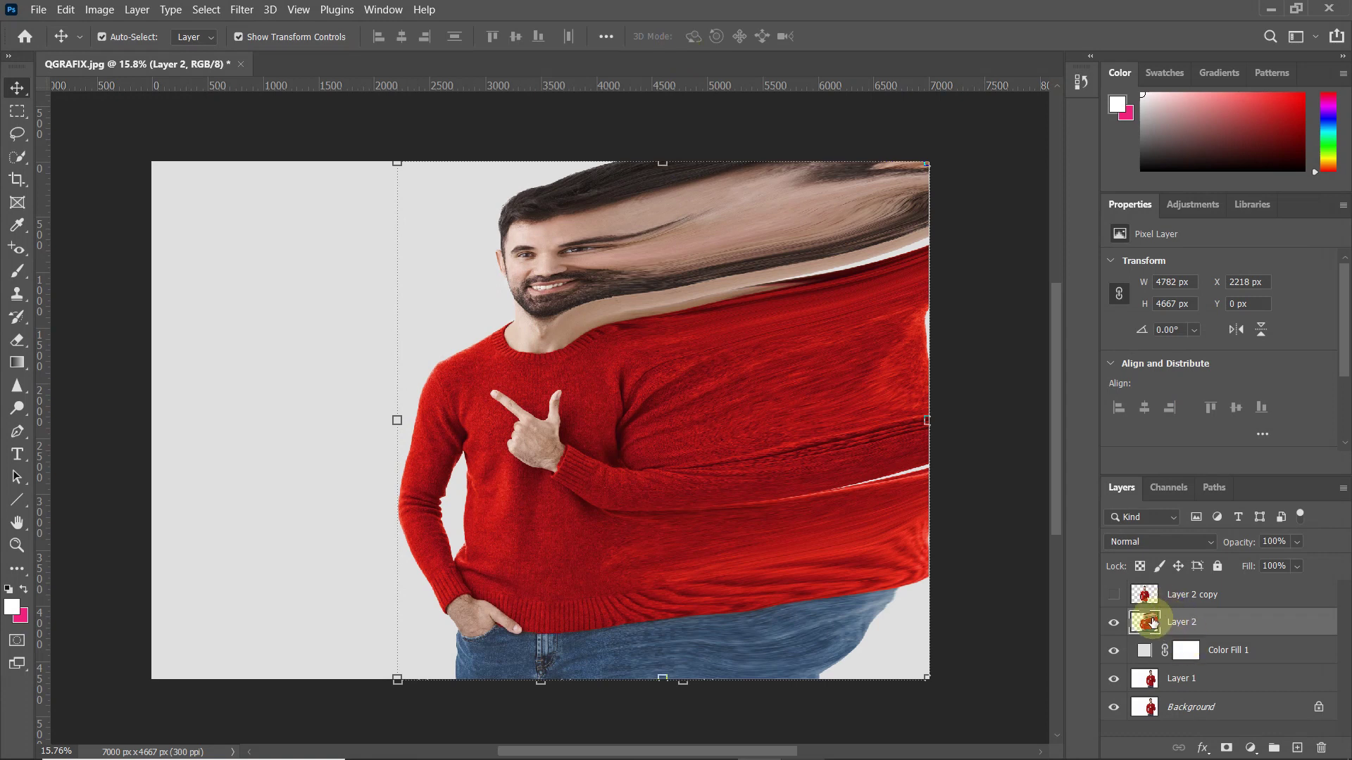
Hide Layer 2 with a black layer mask, and make Layer 2 copy visible with a white layer mask.
{"action": "left_click", "coordinate": [1226, 749], "text": "alt"}
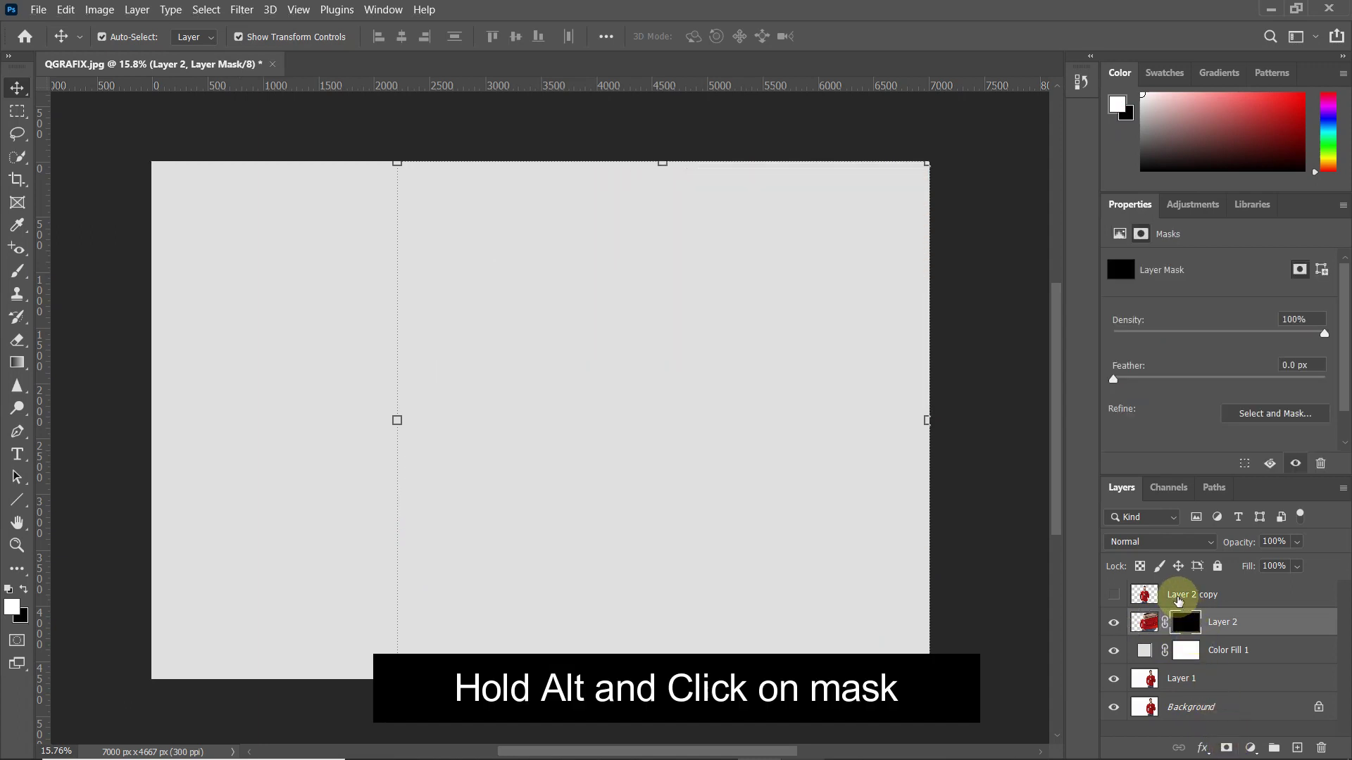
{"action": "left_click", "coordinate": [1144, 594]}
{"action": "left_click", "coordinate": [1114, 595]}
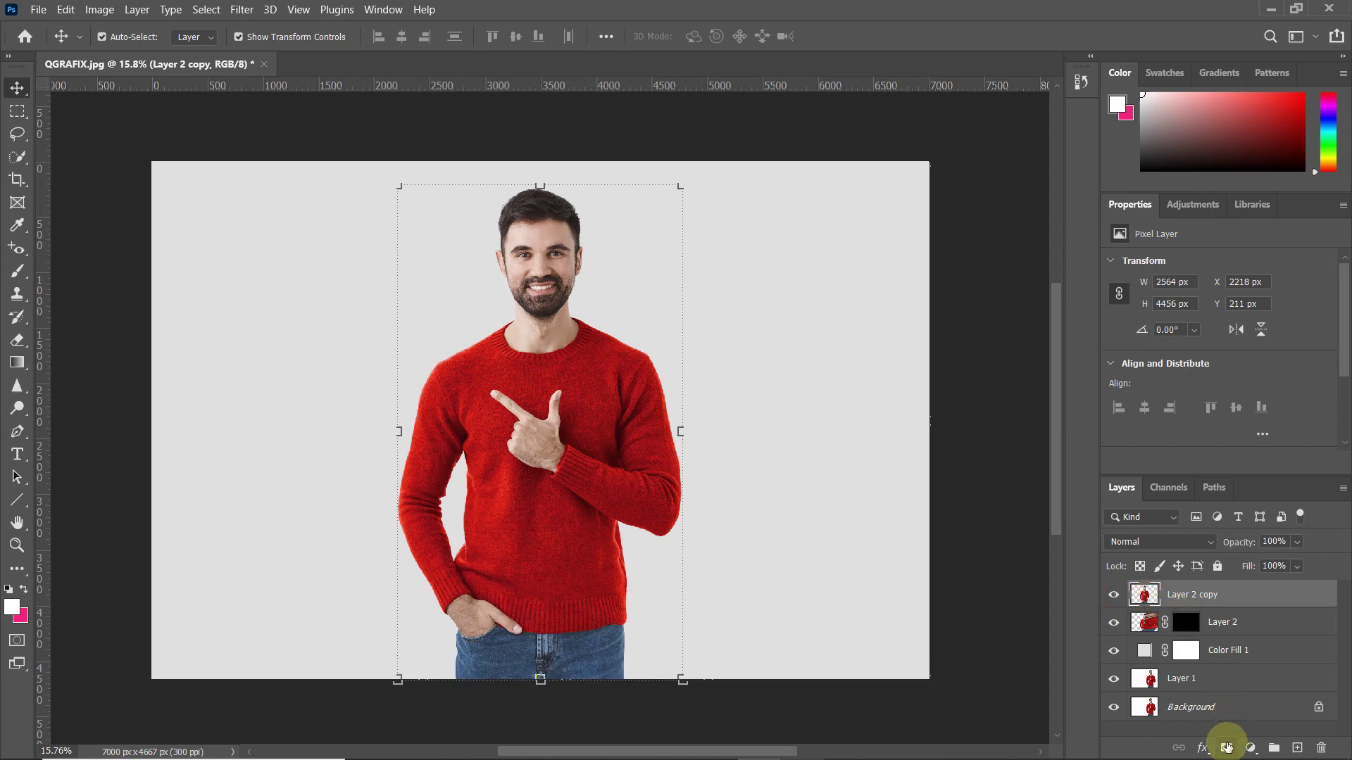
{"action": "left_click", "coordinate": [1226, 747]}
{"action": "left_click", "coordinate": [1187, 598]}
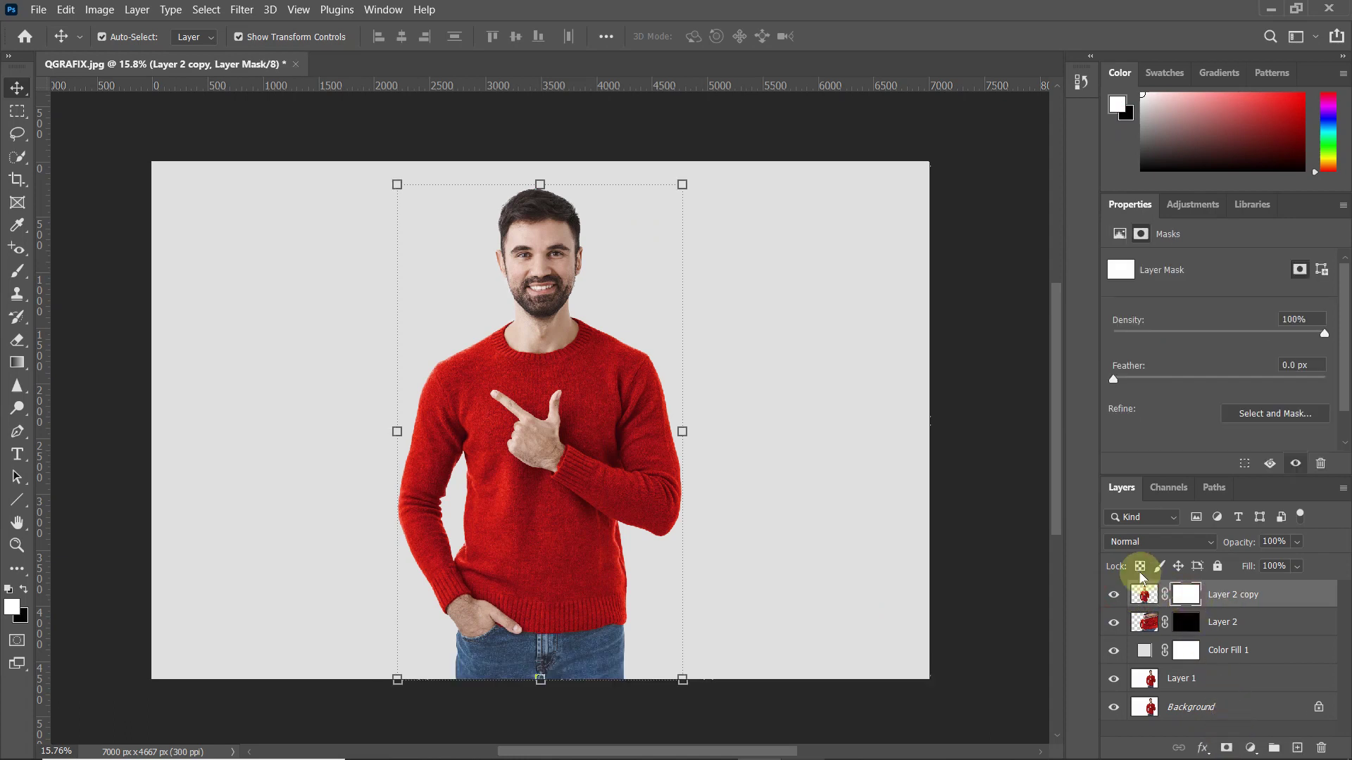
Choose the Dispersion Birds 19 tip from the 20 Dispersion Birds Brushes set for the Brush tool.
{"action": "left_click_drag", "start_coordinate": [23, 280], "coordinate": [86, 268]}
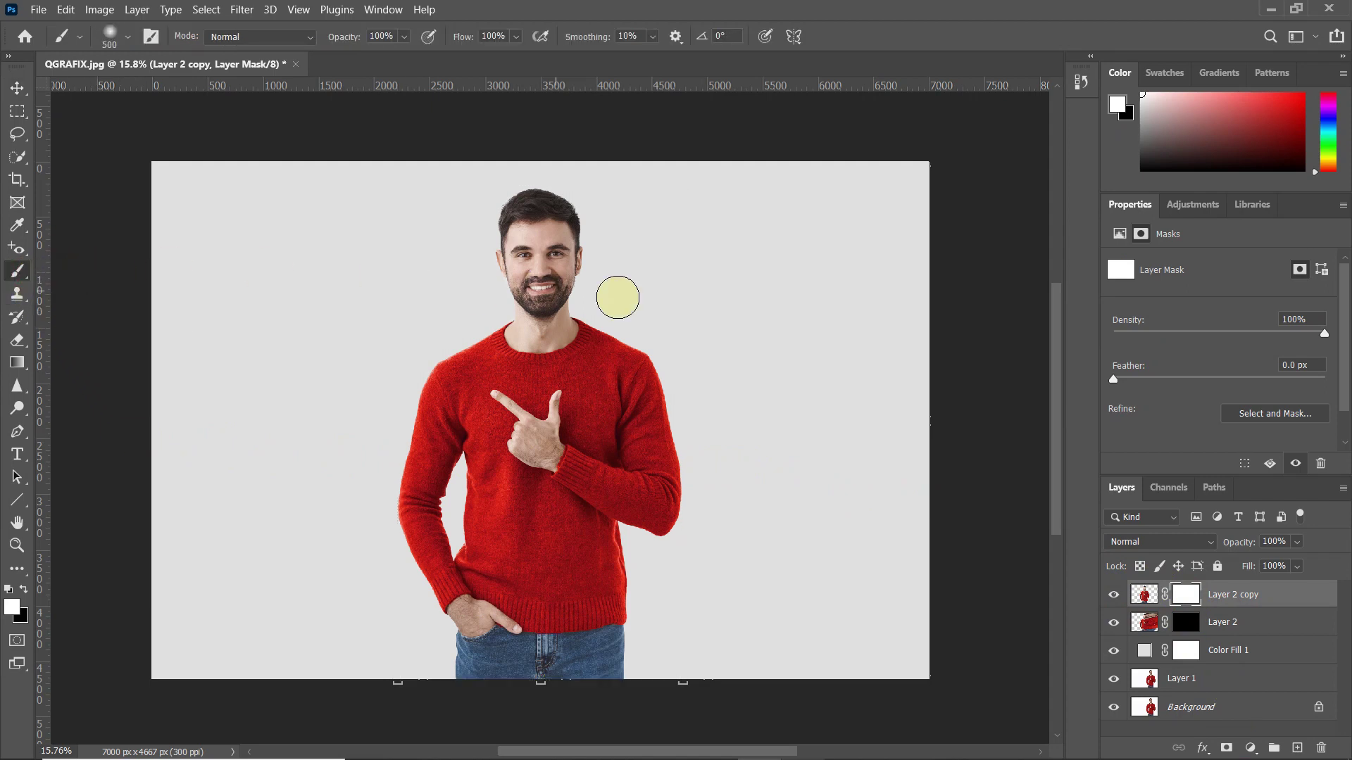
{"action": "scroll", "coordinate": [621, 347], "scroll_direction": "up", "scroll_amount": 3}
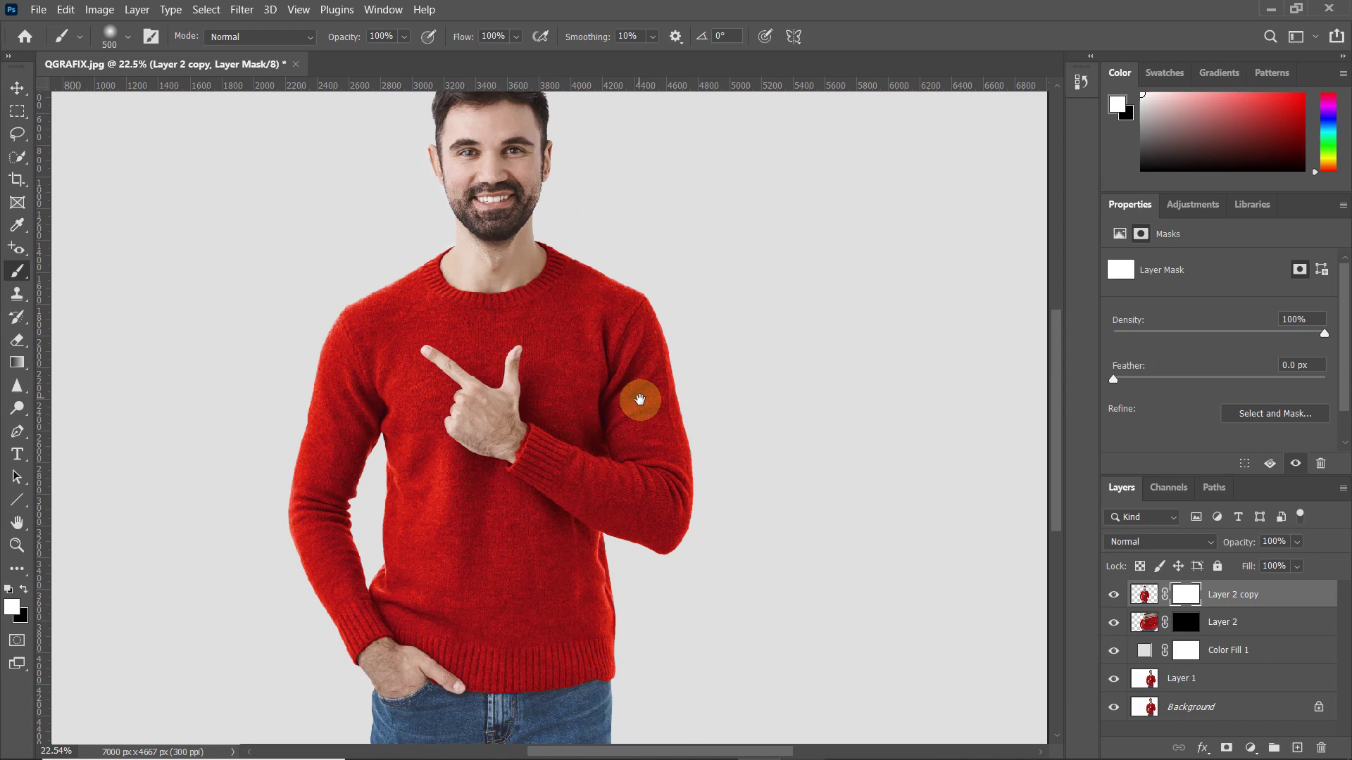
{"action": "right_click", "coordinate": [640, 315]}
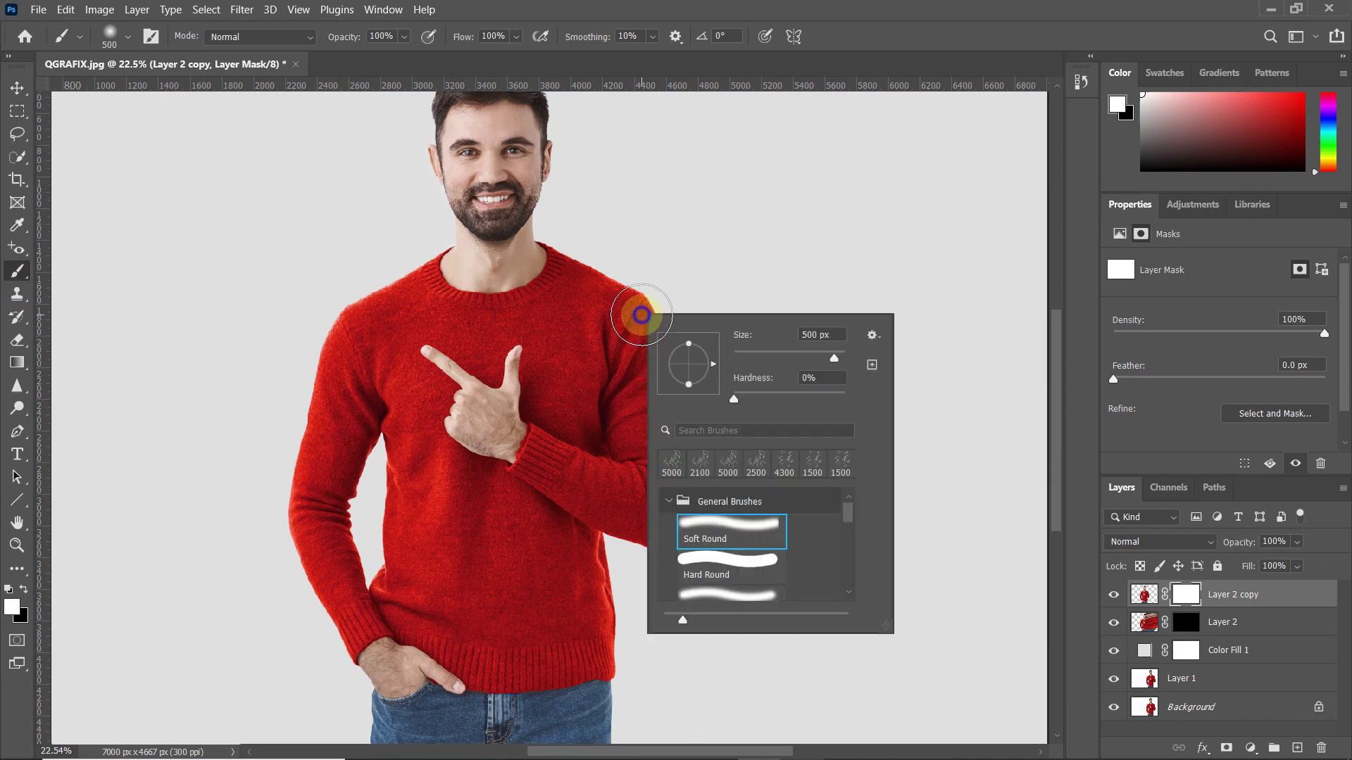
{"action": "left_click", "coordinate": [669, 502]}
{"action": "scroll", "coordinate": [718, 525], "scroll_direction": "down", "scroll_amount": 3}
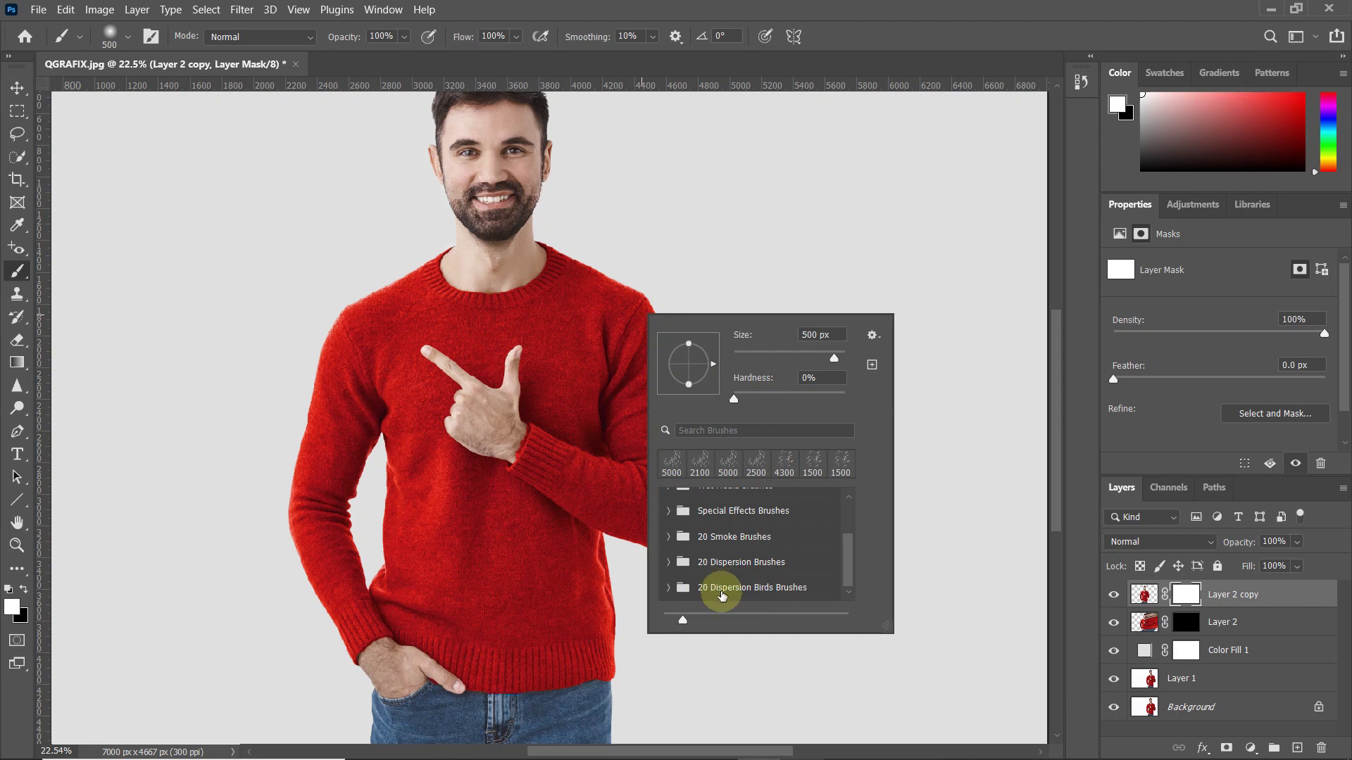
{"action": "left_click", "coordinate": [729, 594]}
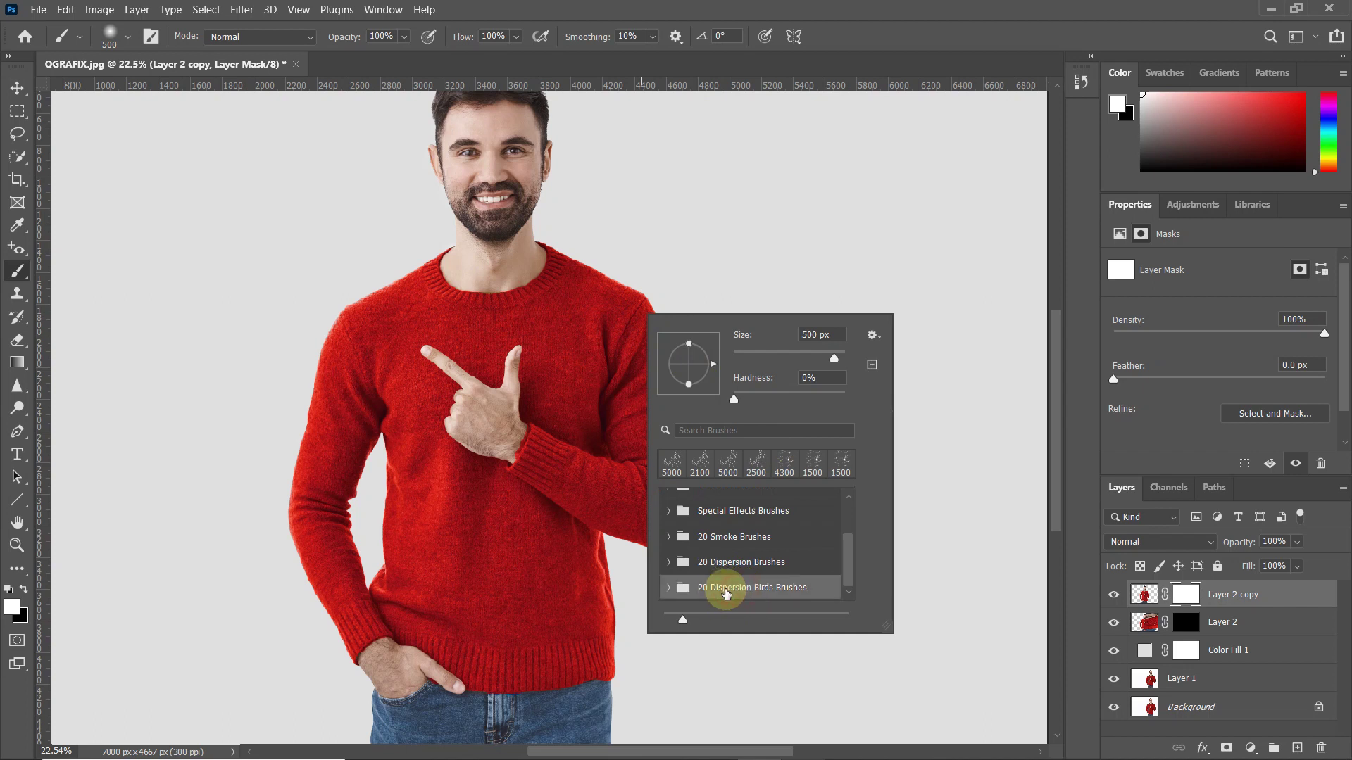
{"action": "left_click", "coordinate": [682, 588]}
{"action": "scroll", "coordinate": [732, 563], "scroll_direction": "down", "scroll_amount": 3}
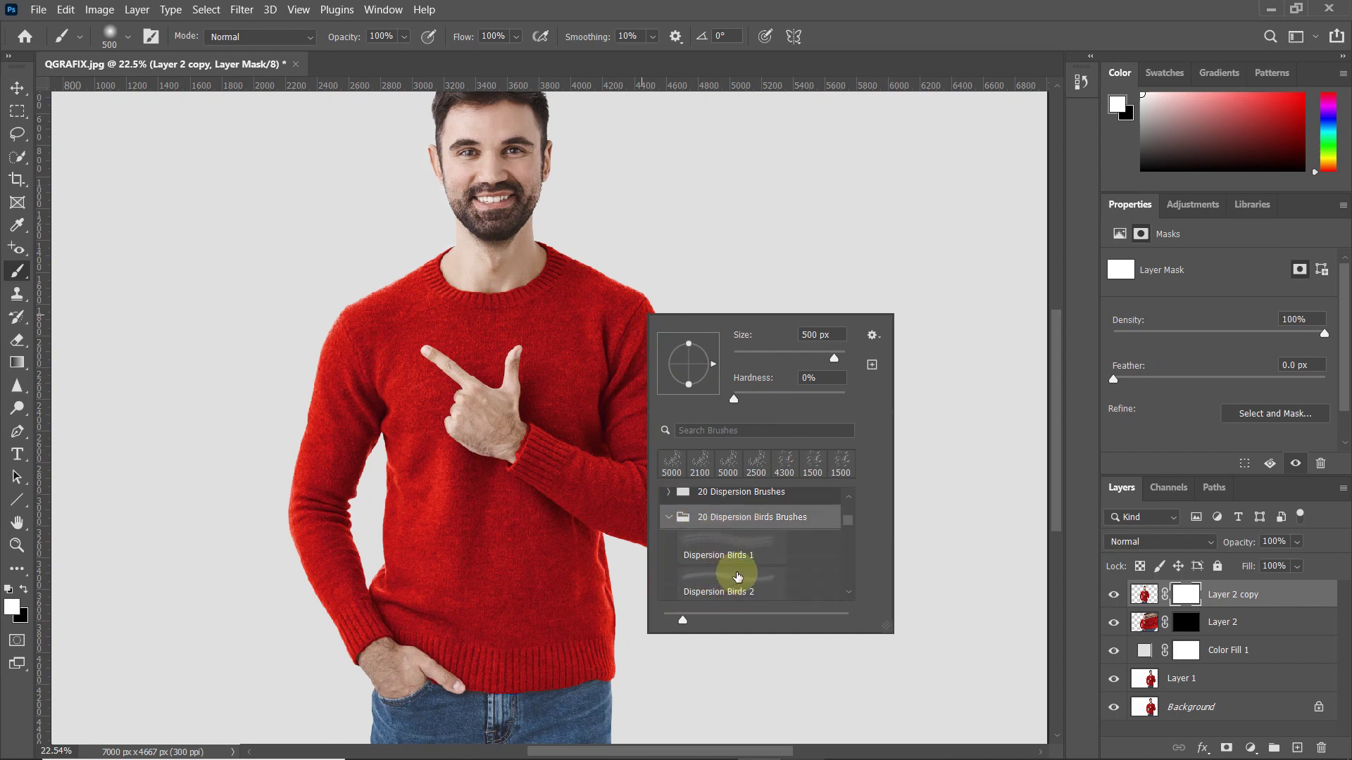
{"action": "scroll", "coordinate": [751, 564], "scroll_direction": "down", "scroll_amount": 5}
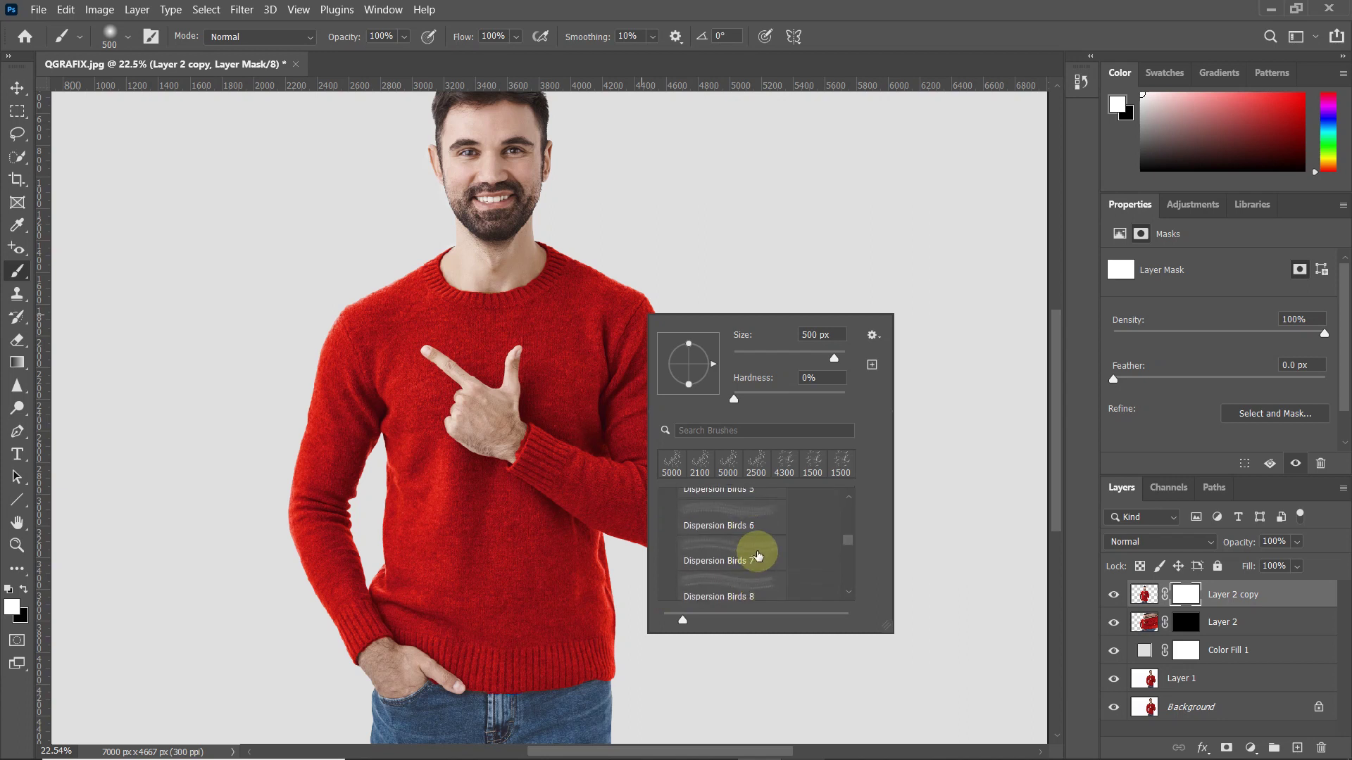
{"action": "scroll", "coordinate": [768, 557], "scroll_direction": "down", "scroll_amount": 8}
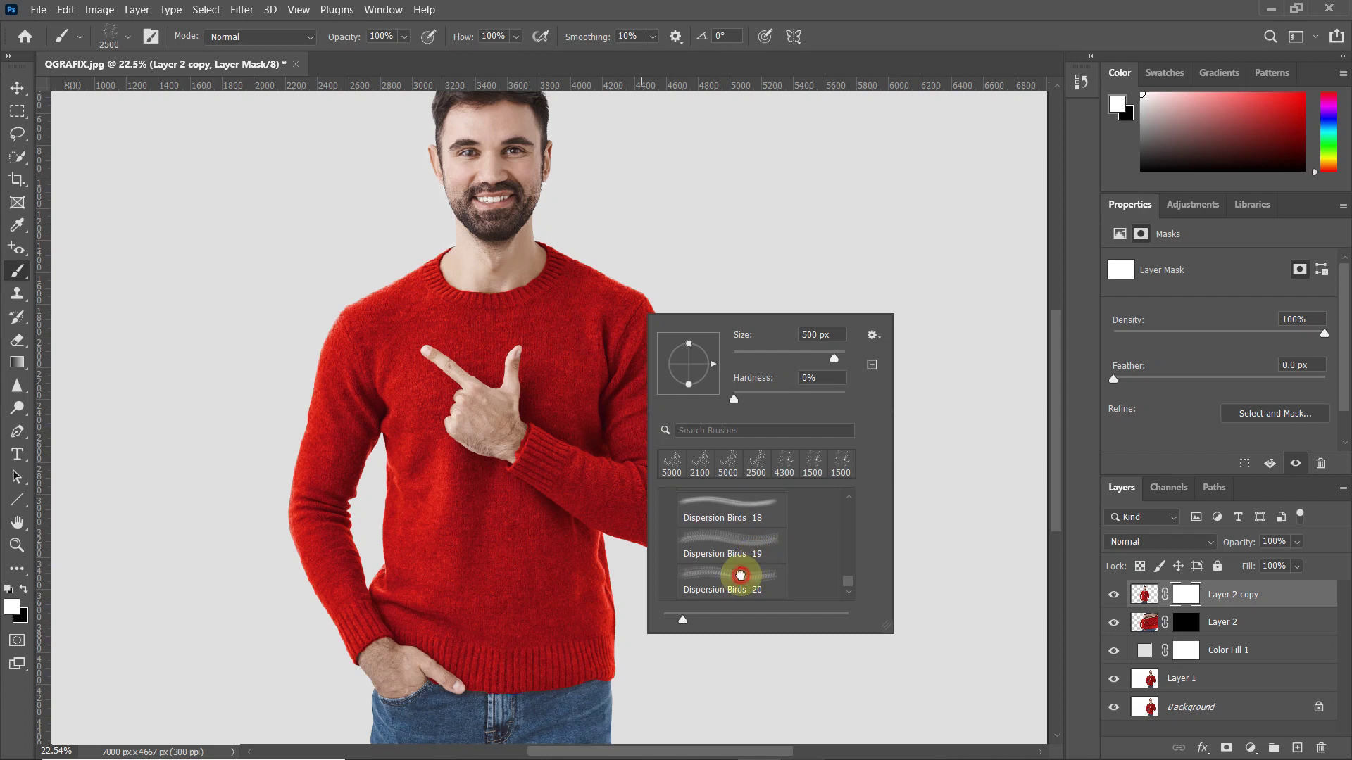
{"action": "left_click", "coordinate": [740, 576]}
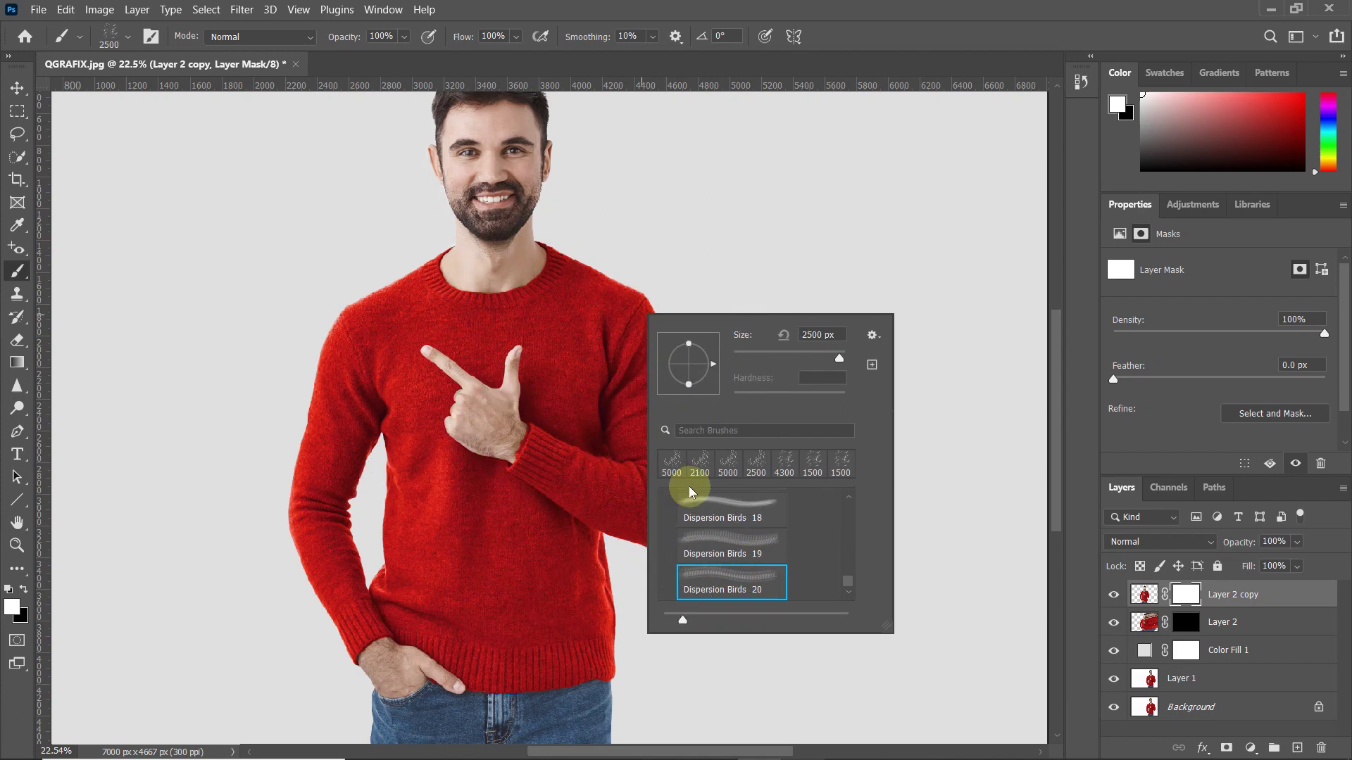
{"action": "left_click", "coordinate": [711, 539]}
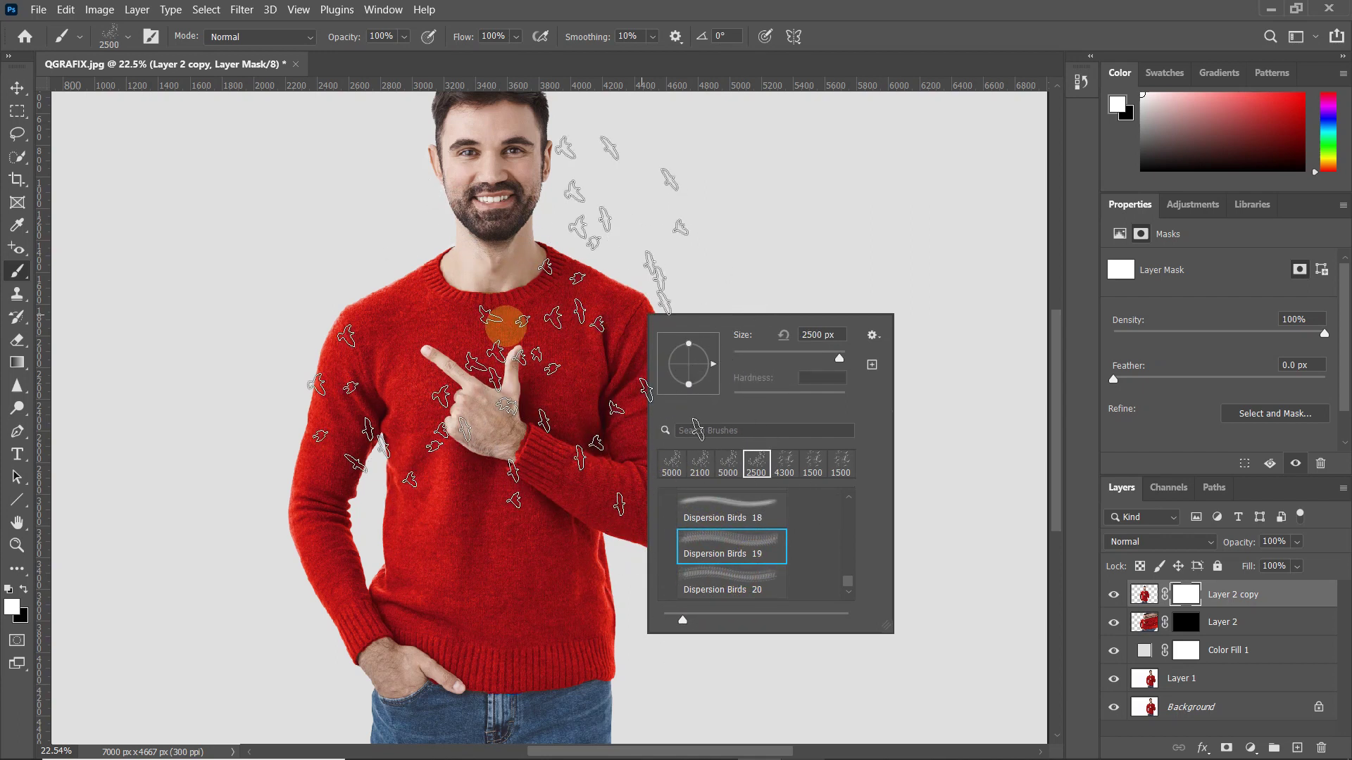
{"action": "scroll", "coordinate": [506, 326], "scroll_direction": "down", "scroll_amount": 1}
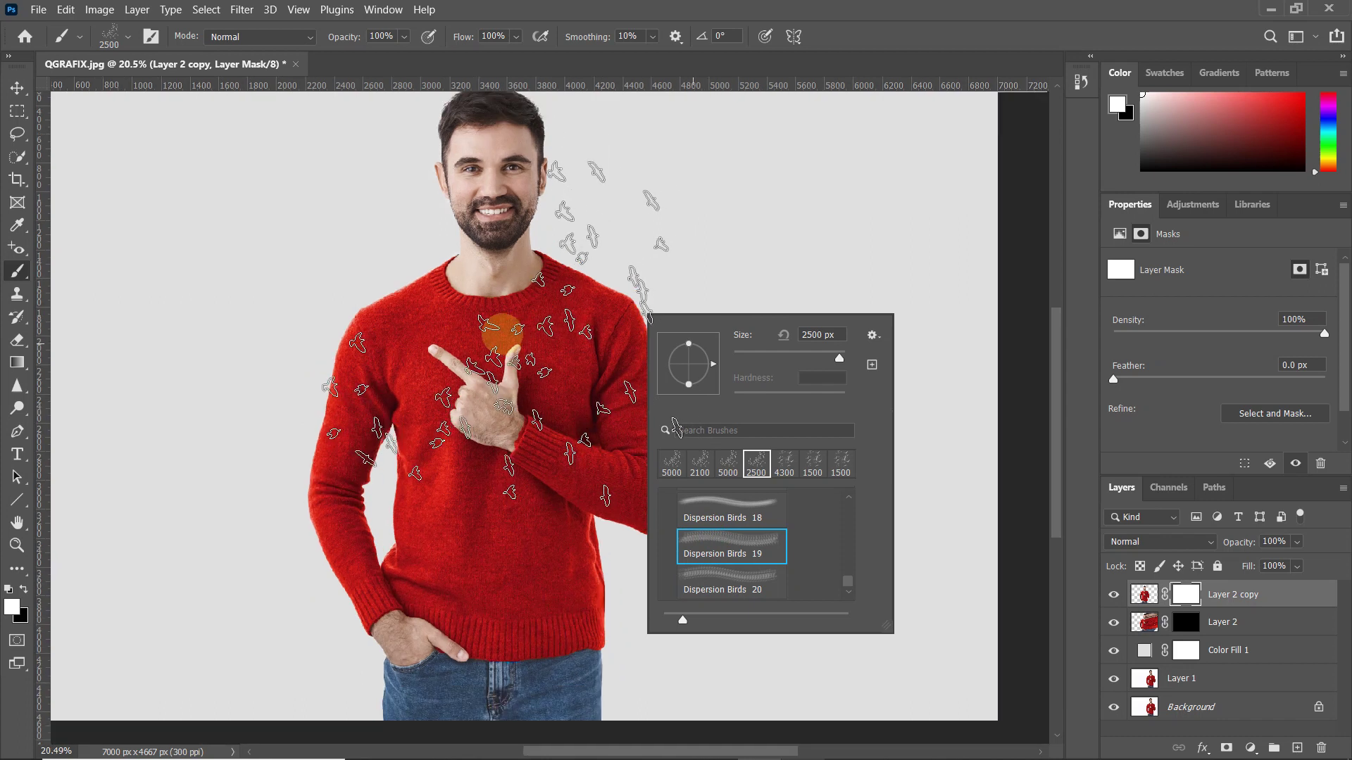
{"action": "left_click", "coordinate": [620, 7]}
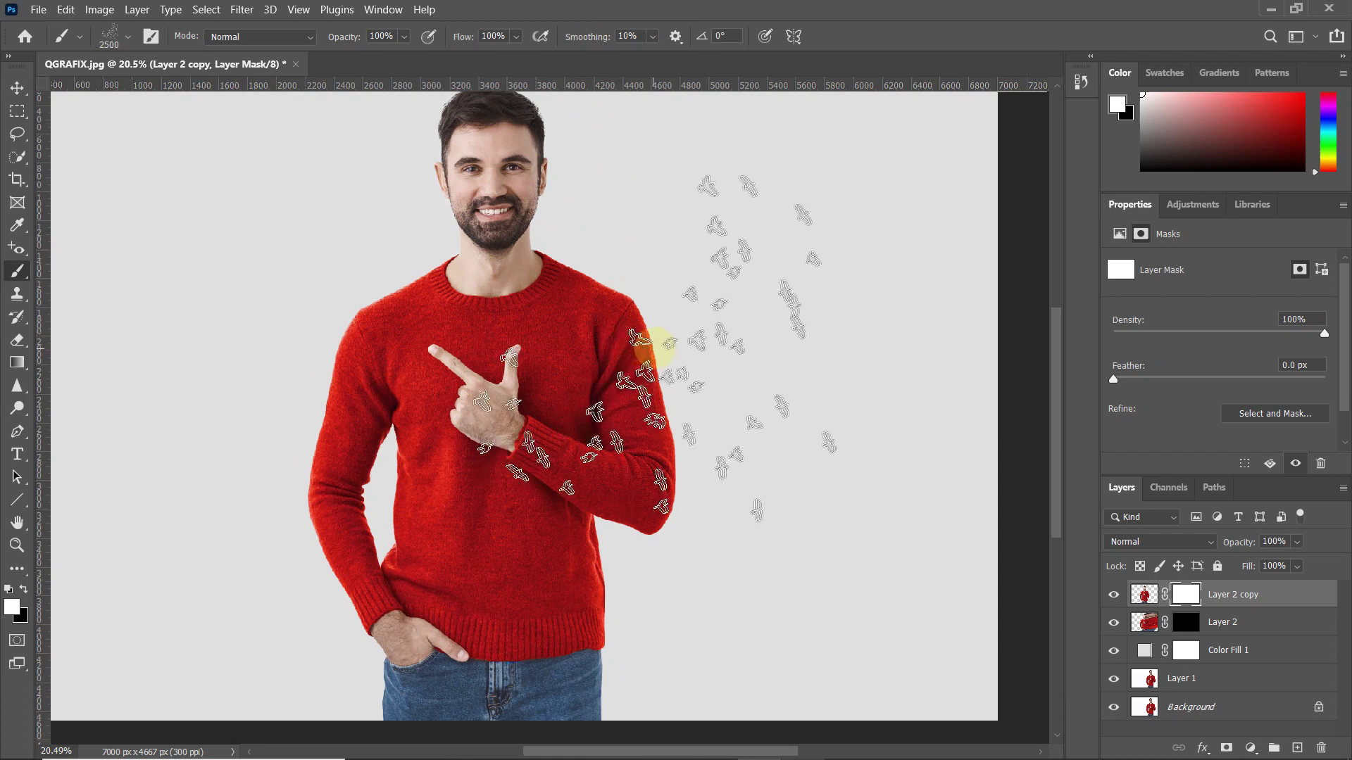
Stamp birds in black at 1000 px on Layer 2 copy's mask over the right side of the man's head and shoulder.
{"action": "left_click_drag", "start_coordinate": [768, 326], "coordinate": [775, 374]}
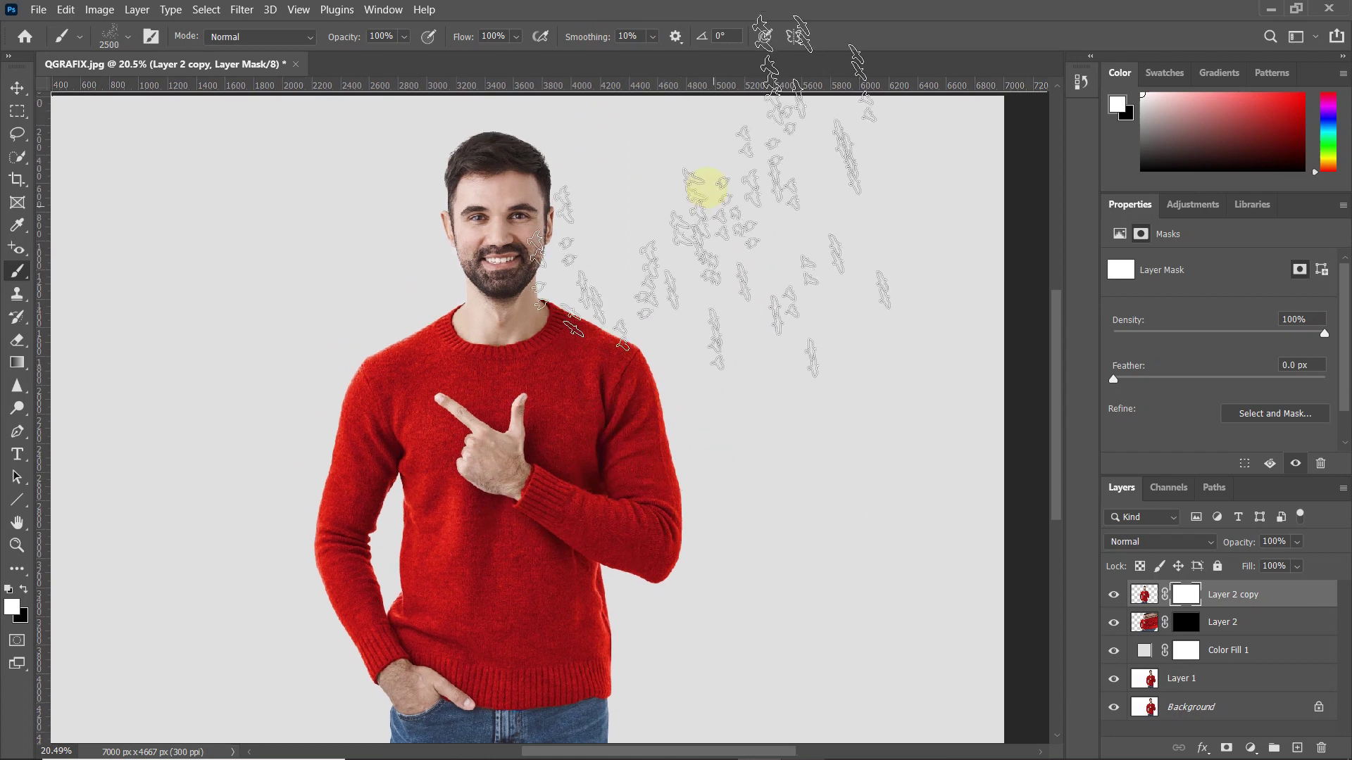
{"action": "key", "text": "bracketleft"}
{"action": "key", "text": "bracketleft"}
{"action": "key", "text": "bracketleft"}
{"action": "key", "text": "bracketleft"}
{"action": "key", "text": "bracketleft"}
{"action": "key", "text": "bracketleft"}
{"action": "key", "text": "bracketleft"}
{"action": "key", "text": "bracketleft"}
{"action": "key", "text": "bracketleft"}
{"action": "key", "text": "bracketleft"}
{"action": "key", "text": "bracketleft"}
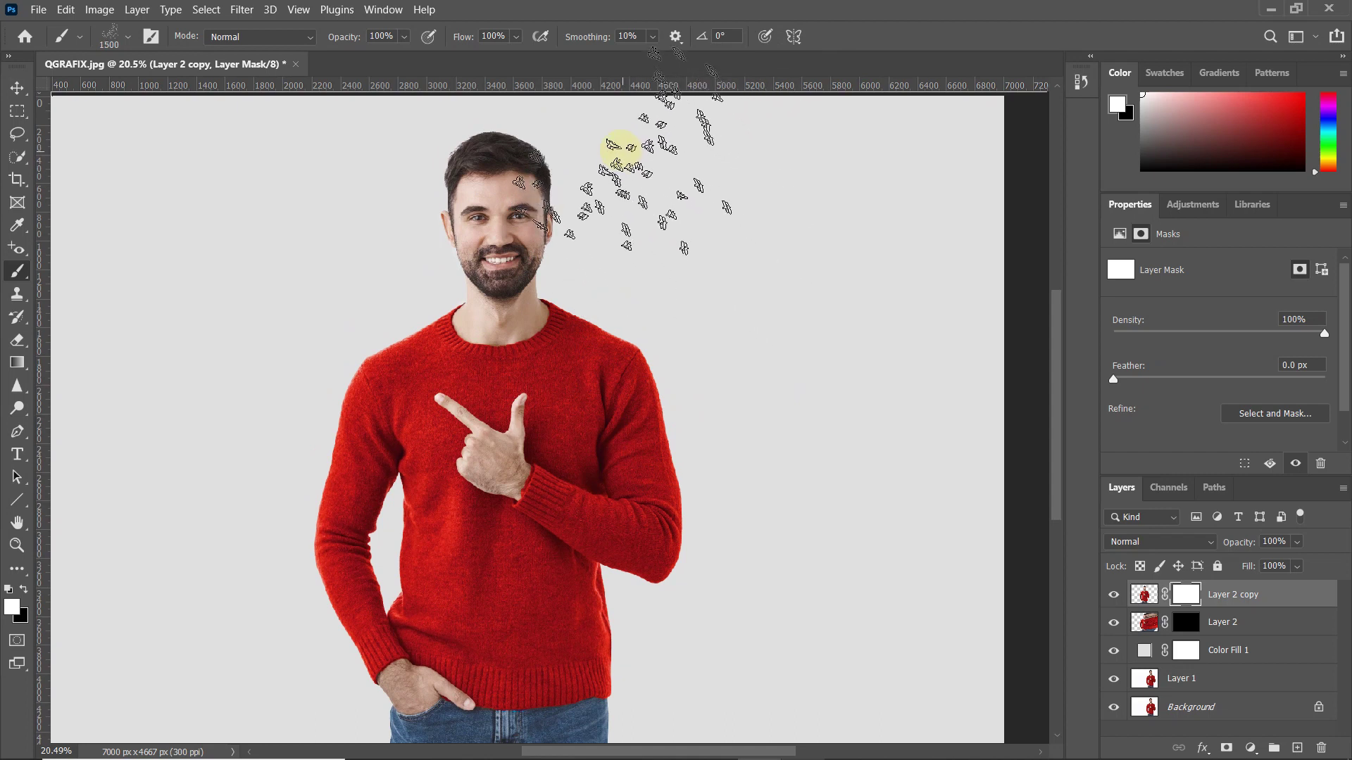
{"action": "key", "text": "bracketleft"}
{"action": "key", "text": "bracketleft"}
{"action": "key", "text": "bracketleft"}
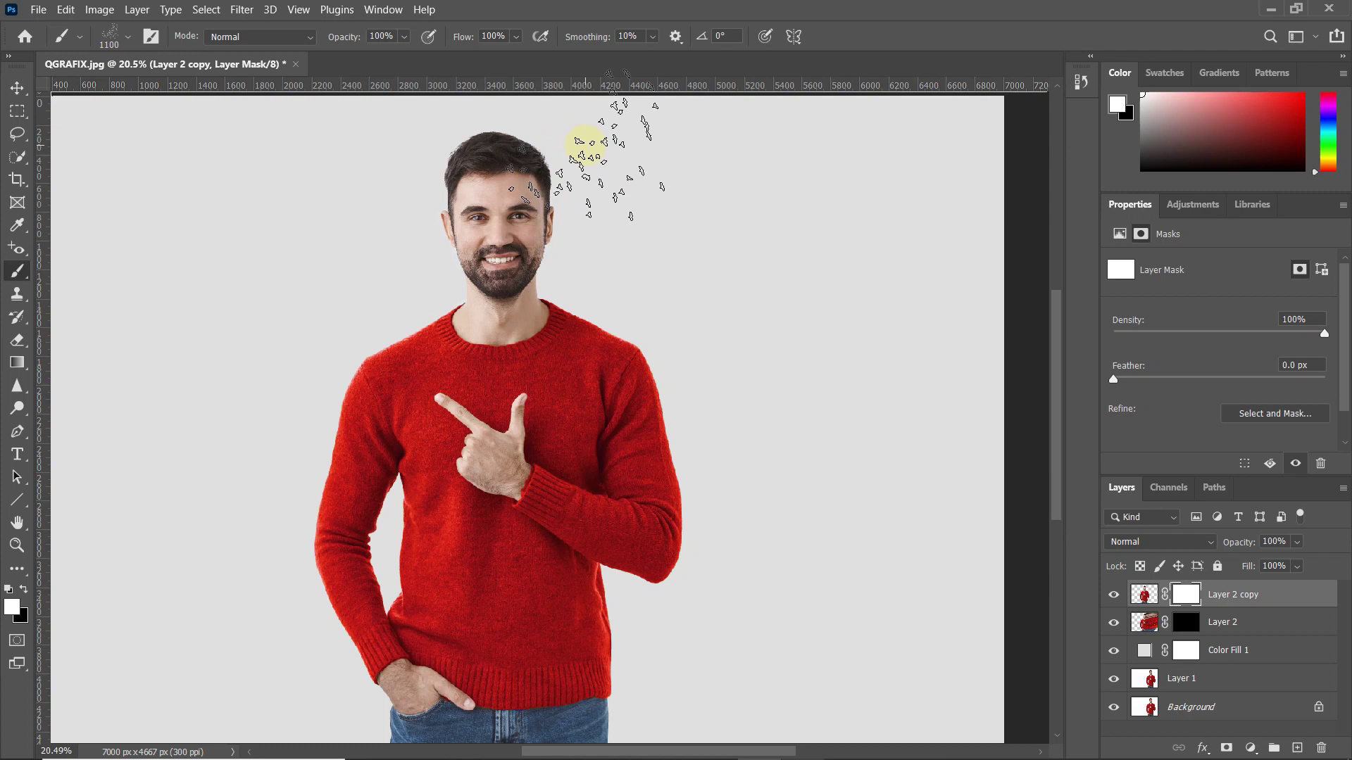
{"action": "key", "text": "bracketleft"}
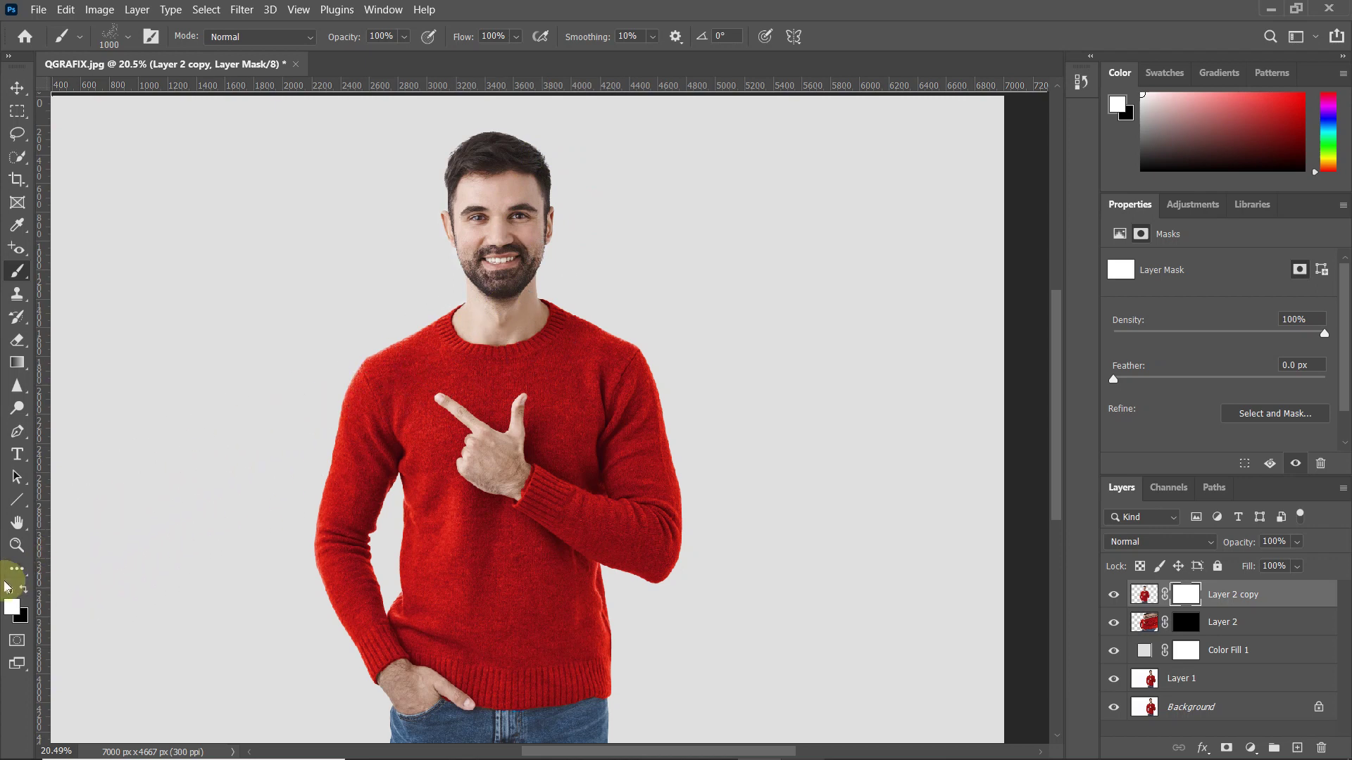
{"action": "left_click_drag", "start_coordinate": [546, 145], "coordinate": [561, 136]}
{"action": "mouse_move", "coordinate": [568, 224]}
{"action": "left_mouse_down"}
{"action": "mouse_move", "coordinate": [597, 251]}
{"action": "mouse_move", "coordinate": [595, 352]}
{"action": "left_mouse_up"}
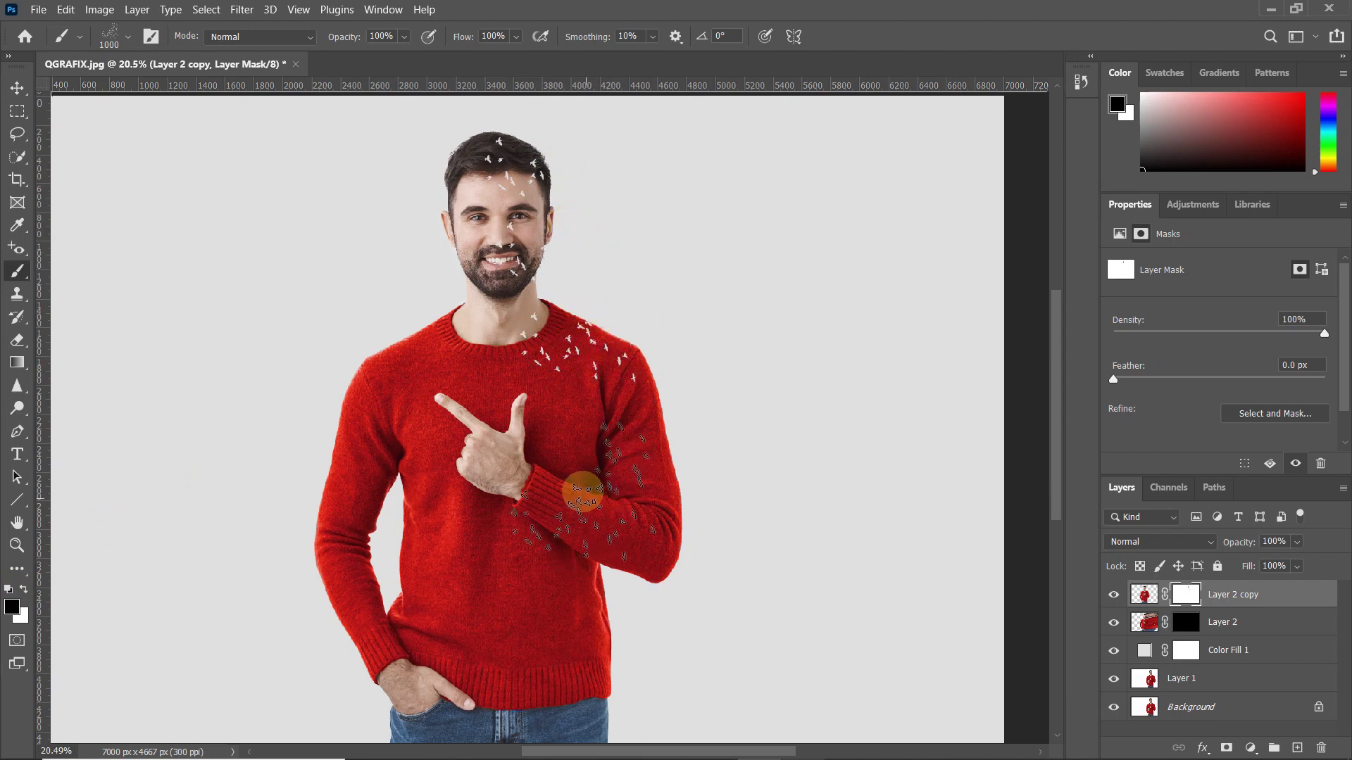
Rotate the brush tip to -24° and stamp birds on the mask over the man's upper sleeve on the right.
{"action": "right_click", "coordinate": [578, 428]}
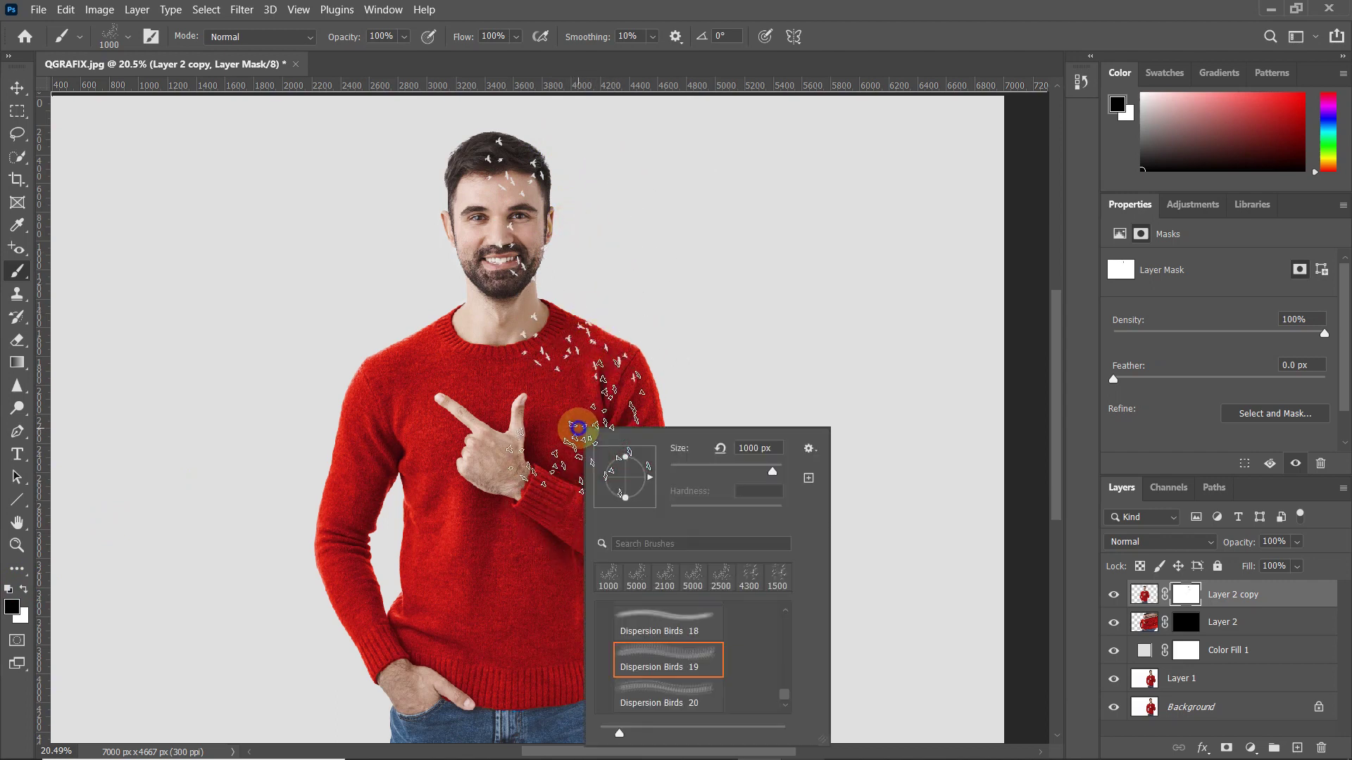
{"action": "mouse_move", "coordinate": [654, 495]}
{"action": "left_mouse_down"}
{"action": "mouse_move", "coordinate": [619, 377]}
{"action": "mouse_move", "coordinate": [647, 495]}
{"action": "left_mouse_up"}
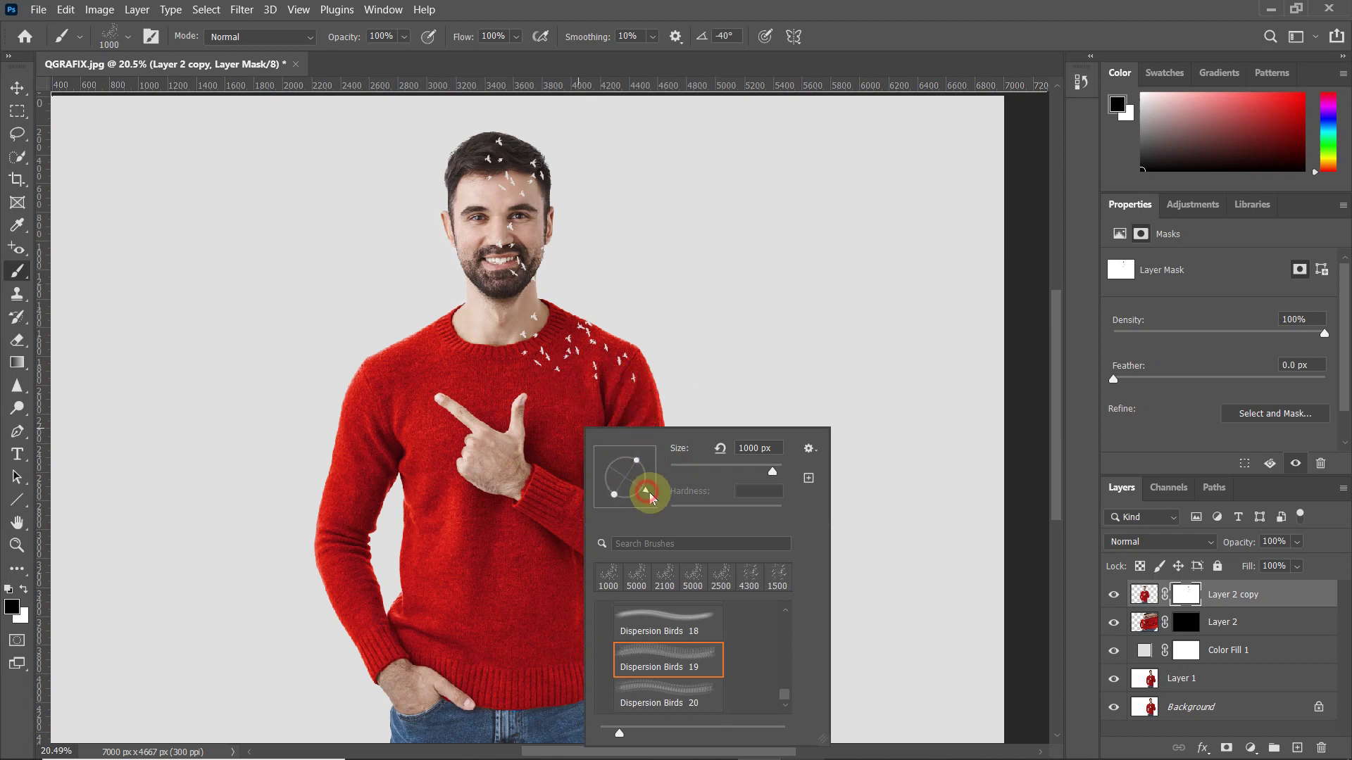
{"action": "left_click", "coordinate": [621, 402]}
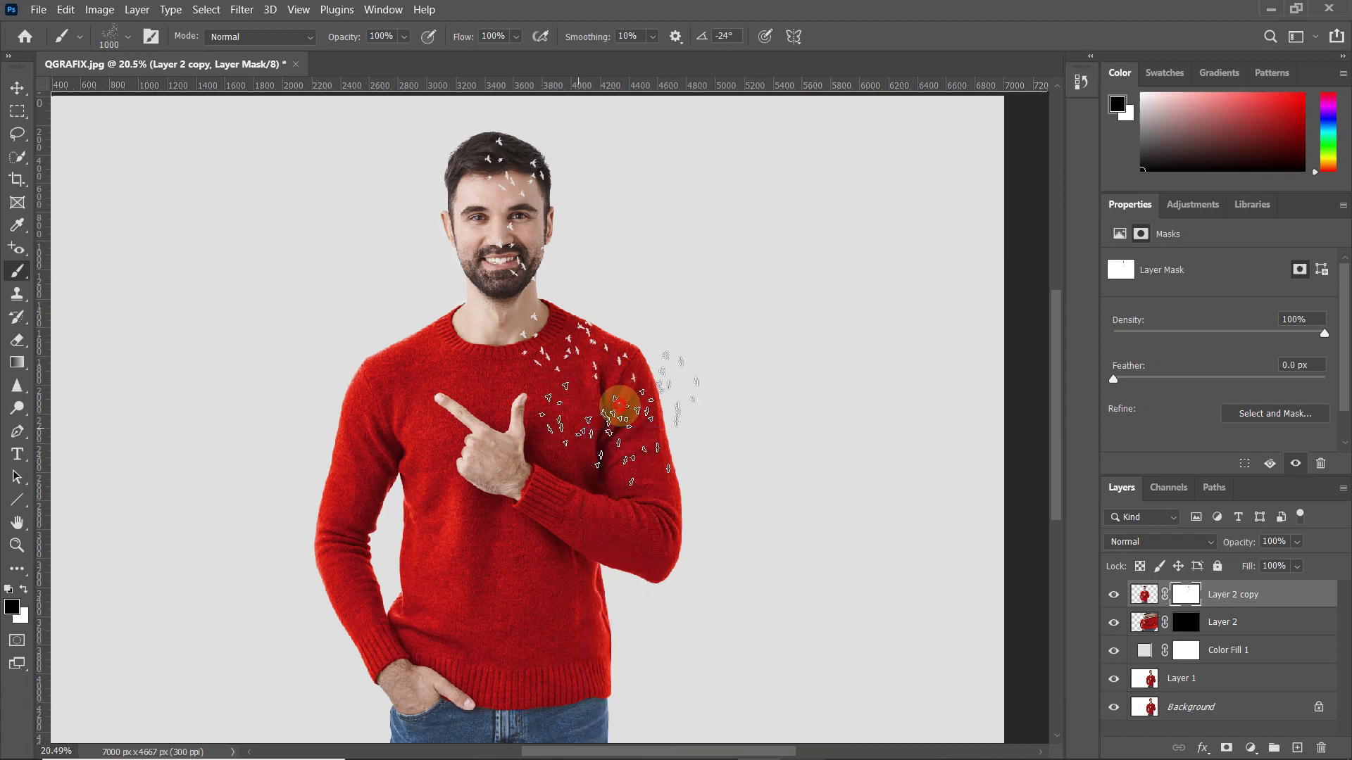
Stamp birds at 1000 px on Layer 2 copy's mask over the man's forearm, sweater hem and jeans on the right side.
{"action": "left_click", "coordinate": [620, 484]}
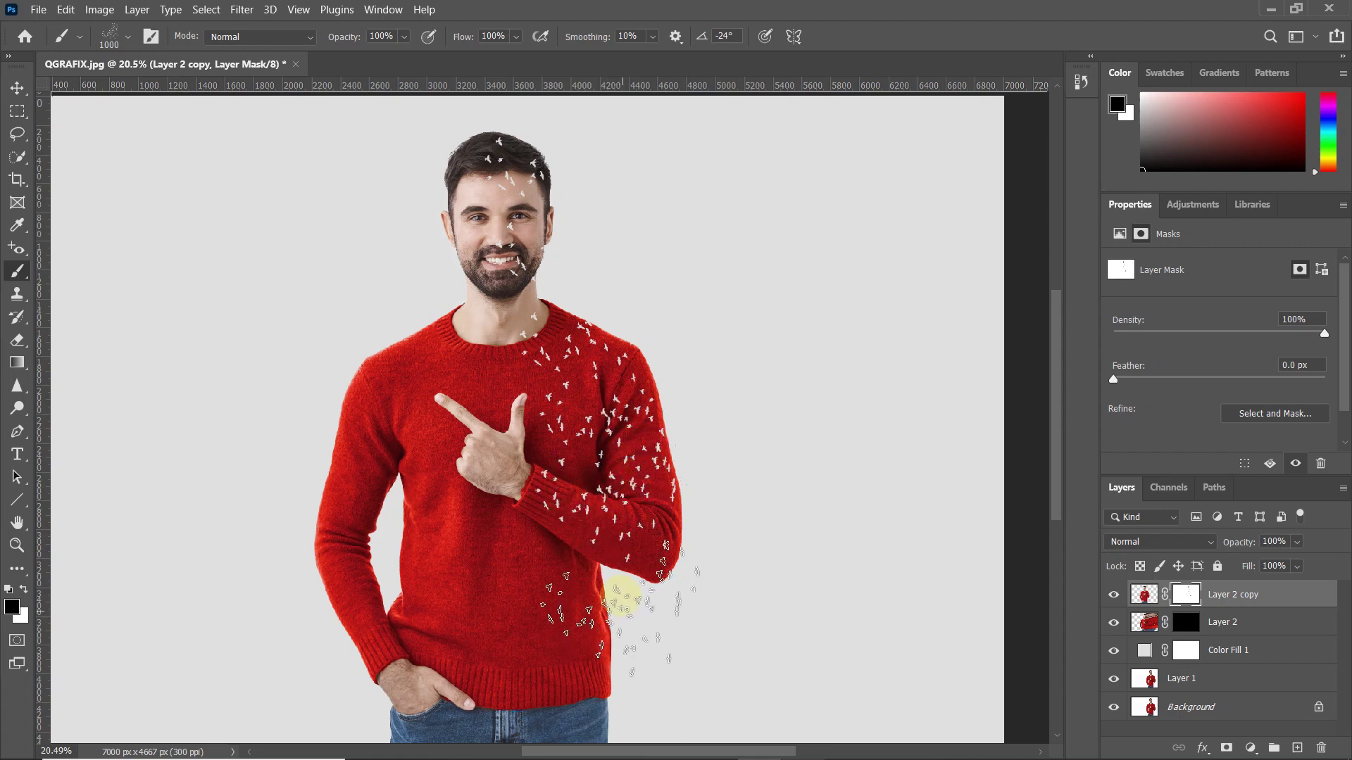
{"action": "left_click", "coordinate": [616, 578]}
{"action": "left_click", "coordinate": [626, 656]}
{"action": "left_click", "coordinate": [618, 709]}
Enlarge the brush to 1800 px and stamp birds on the mask over the right side of the face, shoulder, elbow and hem.
{"action": "key", "text": "bracketright"}
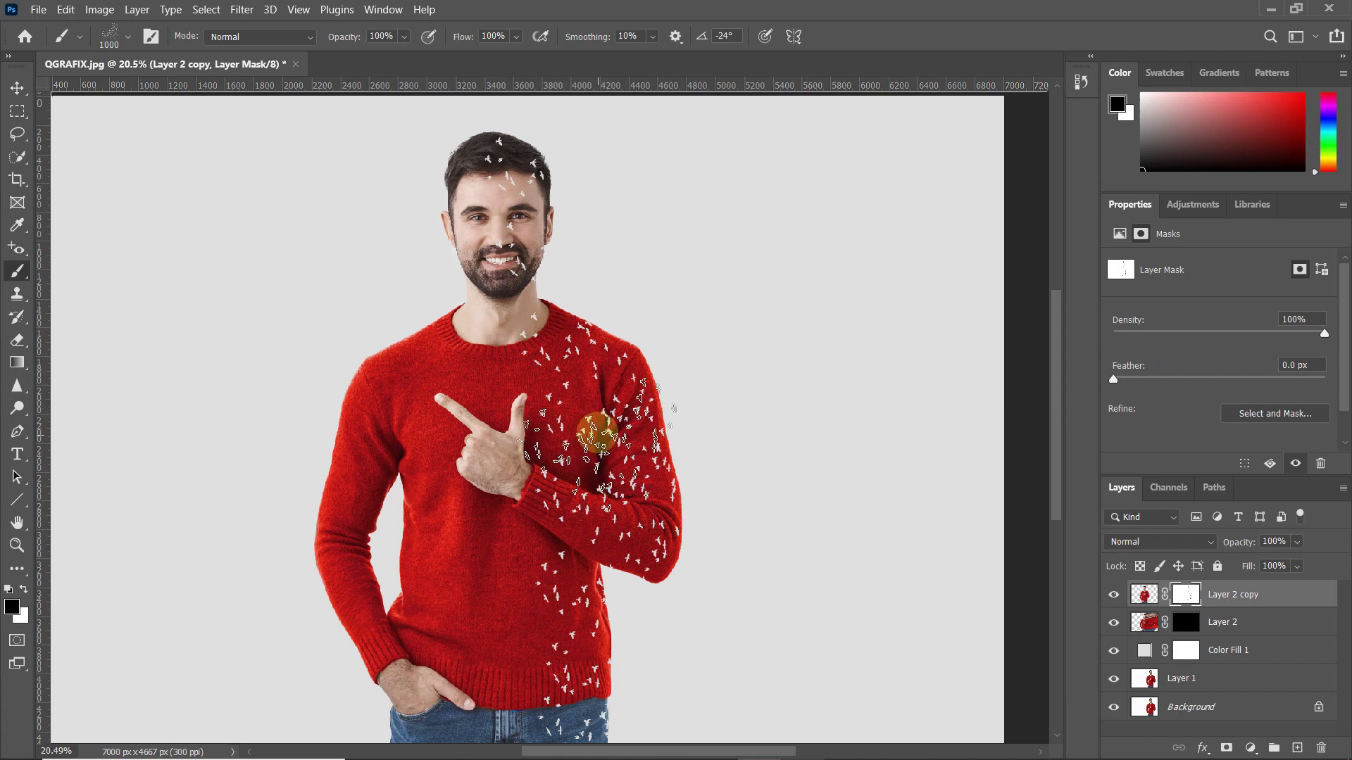
{"action": "scroll", "coordinate": [604, 451], "scroll_direction": "down", "scroll_amount": 2, "text": "alt"}
{"action": "key", "text": "bracketright"}
{"action": "key", "text": "bracketright"}
{"action": "key", "text": "bracketright"}
{"action": "key", "text": "bracketright"}
{"action": "key", "text": "bracketright"}
{"action": "key", "text": "bracketright"}
{"action": "key", "text": "bracketright"}
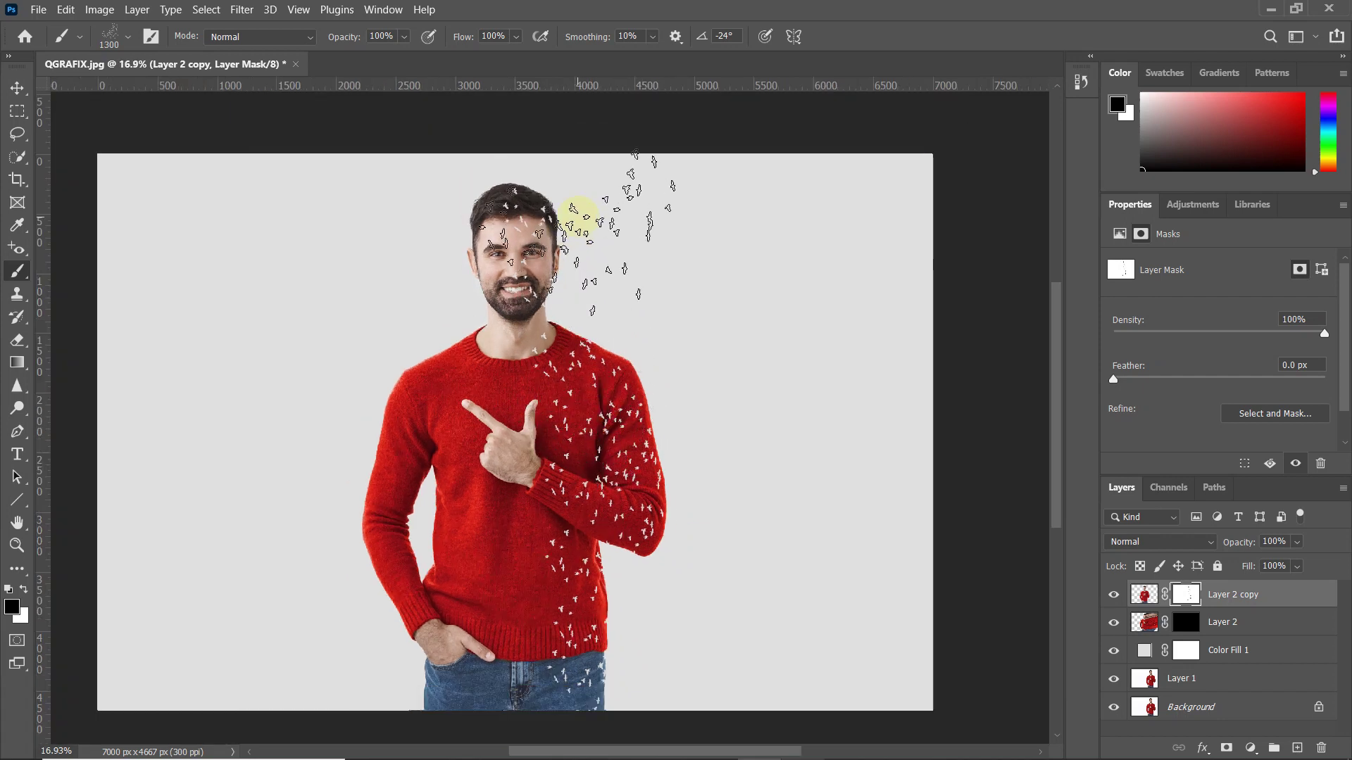
{"action": "left_click", "coordinate": [632, 378]}
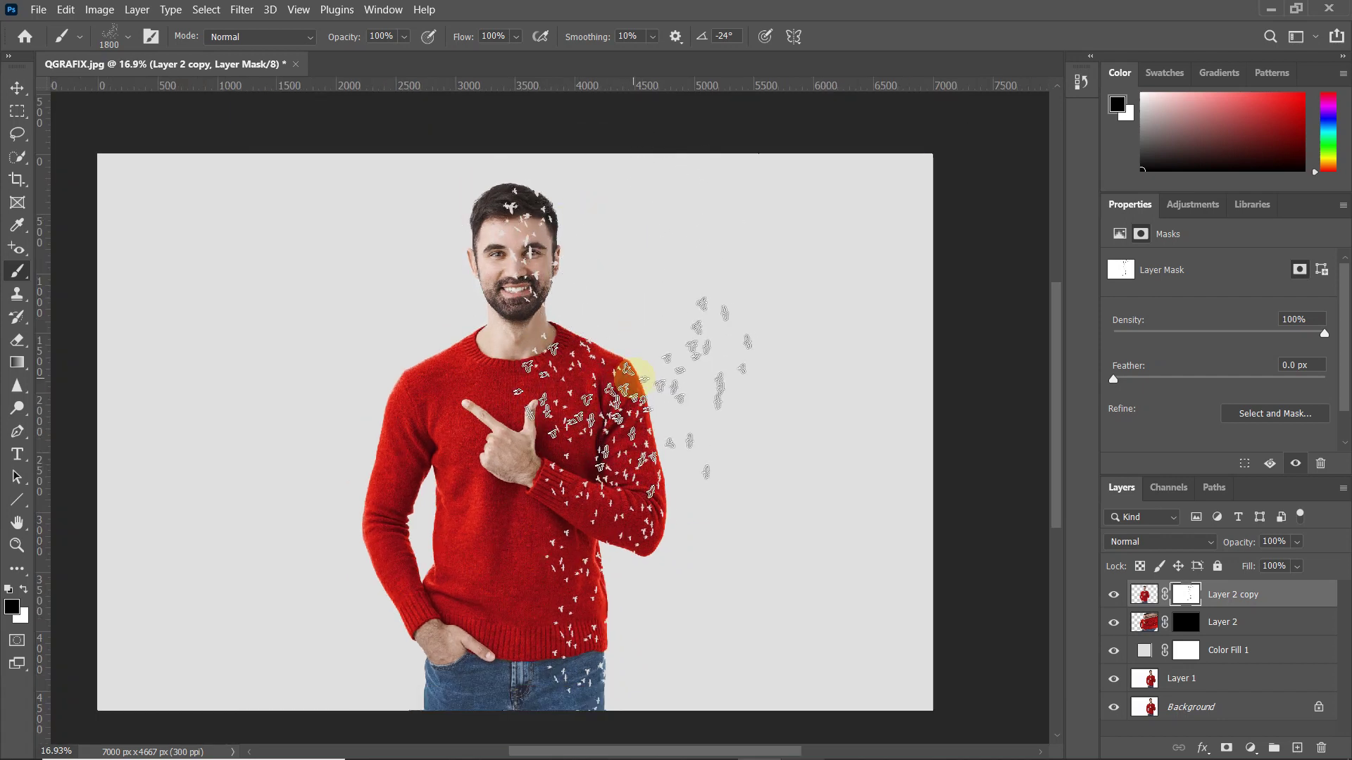
{"action": "left_click", "coordinate": [624, 455]}
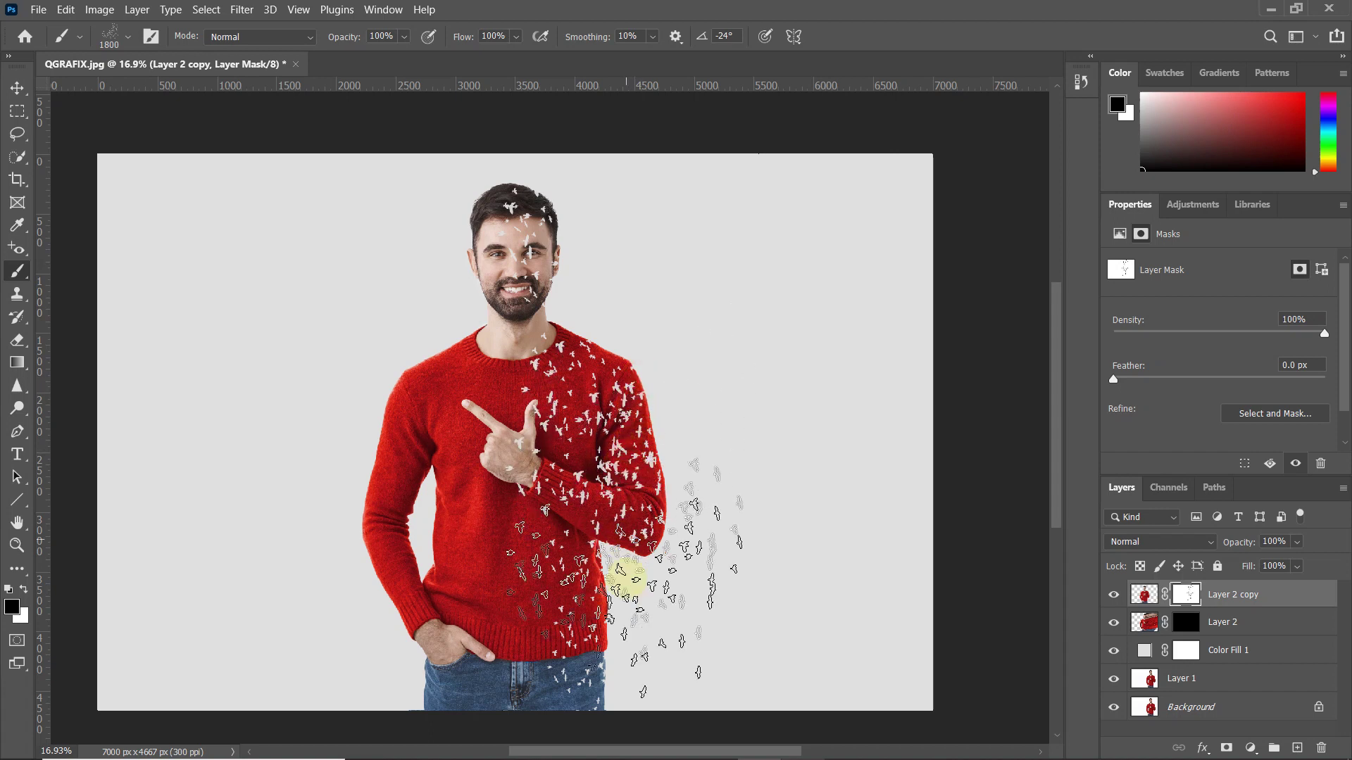
{"action": "left_click", "coordinate": [627, 659]}
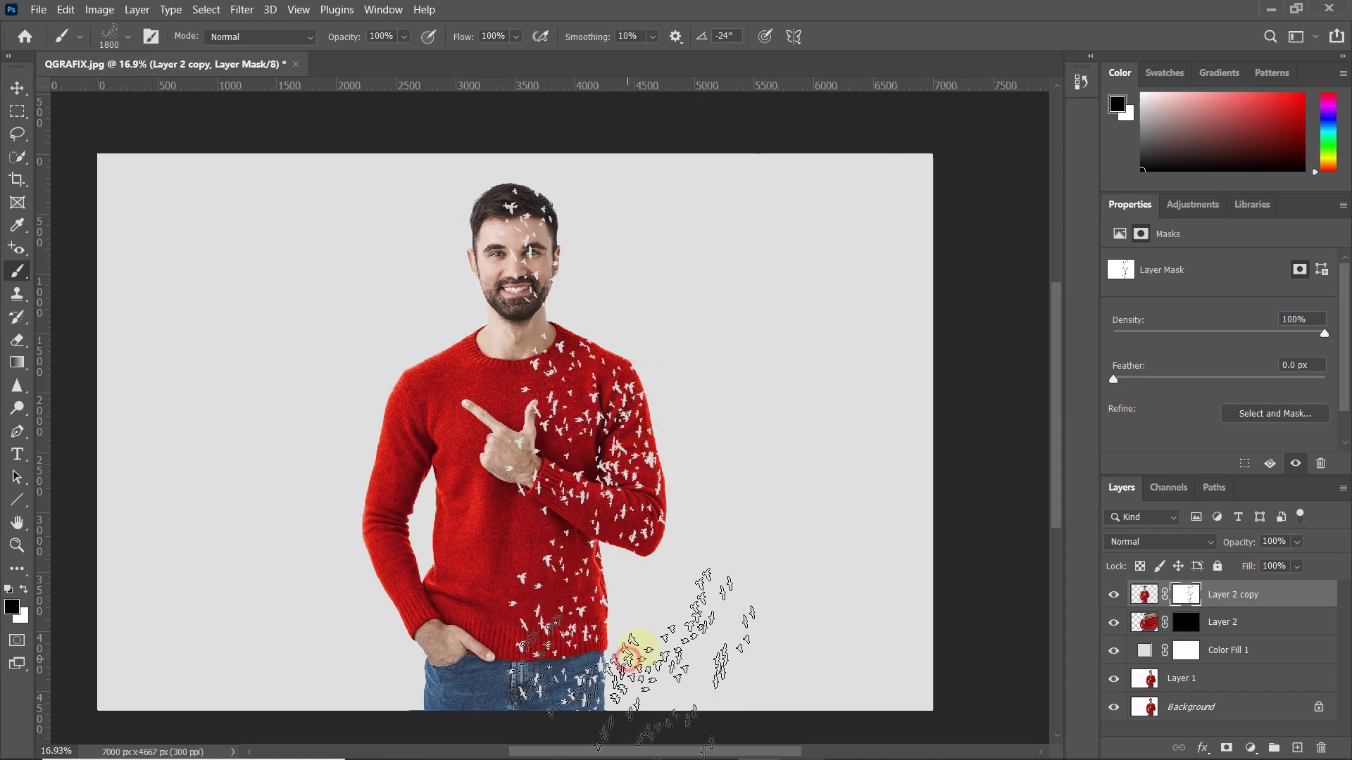
Stamp large birds at 4000 px with the brush tip rotated to -8° on the mask over the man's sweater, jeans and face.
{"action": "scroll", "coordinate": [633, 493], "scroll_direction": "down", "scroll_amount": 1}
{"action": "scroll", "coordinate": [633, 495], "scroll_direction": "up", "scroll_amount": 1}
{"action": "scroll", "coordinate": [631, 495], "scroll_direction": "up", "scroll_amount": 1}
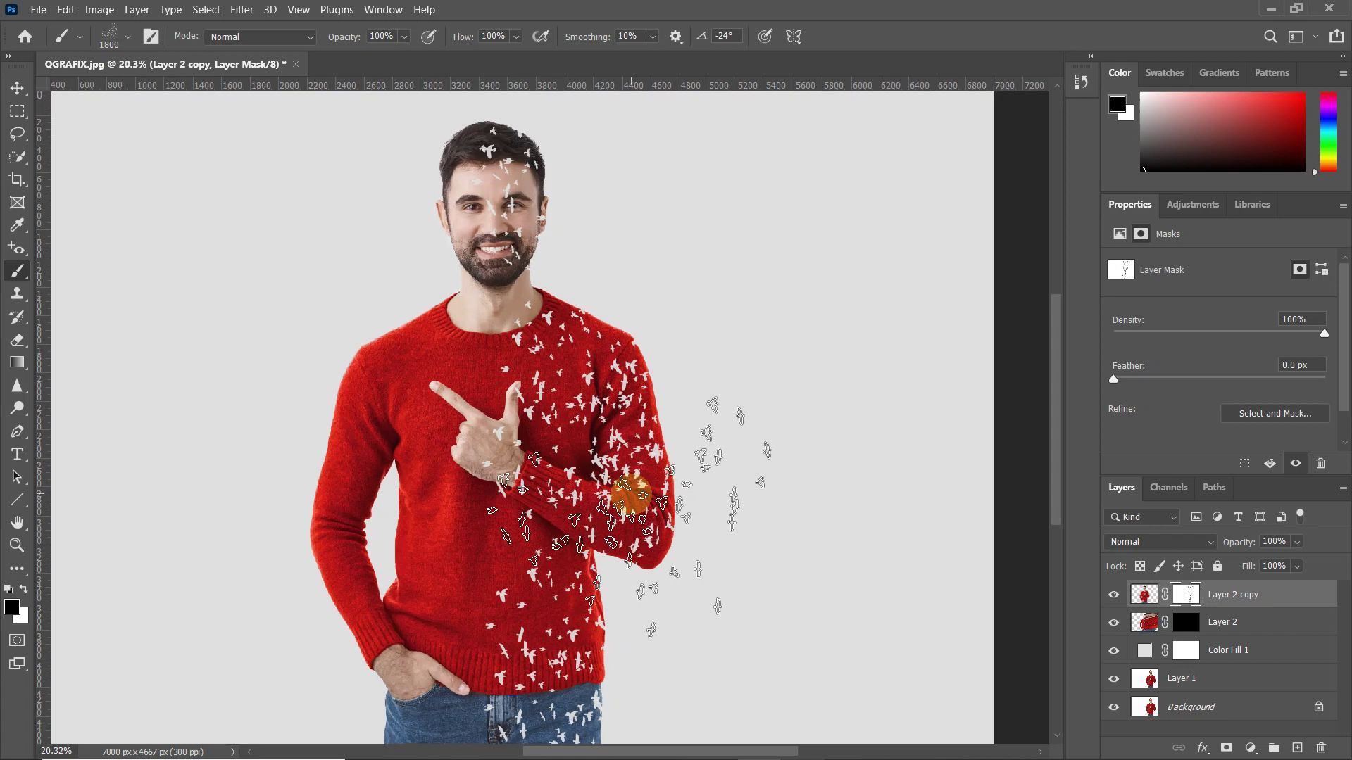
{"action": "key", "text": "bracketright"}
{"action": "key", "text": "bracketright"}
{"action": "key", "text": "bracketright"}
{"action": "key", "text": "bracketright"}
{"action": "key", "text": "bracketright"}
{"action": "key", "text": "bracketright"}
{"action": "key", "text": "bracketright"}
{"action": "key", "text": "bracketright"}
{"action": "key", "text": "bracketright"}
{"action": "key", "text": "bracketright"}
{"action": "key", "text": "bracketright"}
{"action": "key", "text": "bracketright"}
{"action": "key", "text": "bracketright"}
{"action": "key", "text": "bracketright"}
{"action": "key", "text": "bracketright"}
{"action": "key", "text": "bracketright"}
{"action": "key", "text": "bracketright"}
{"action": "key", "text": "bracketright"}
{"action": "key", "text": "bracketright"}
{"action": "key", "text": "bracketright"}
{"action": "key", "text": "bracketright"}
{"action": "key", "text": "bracketright"}
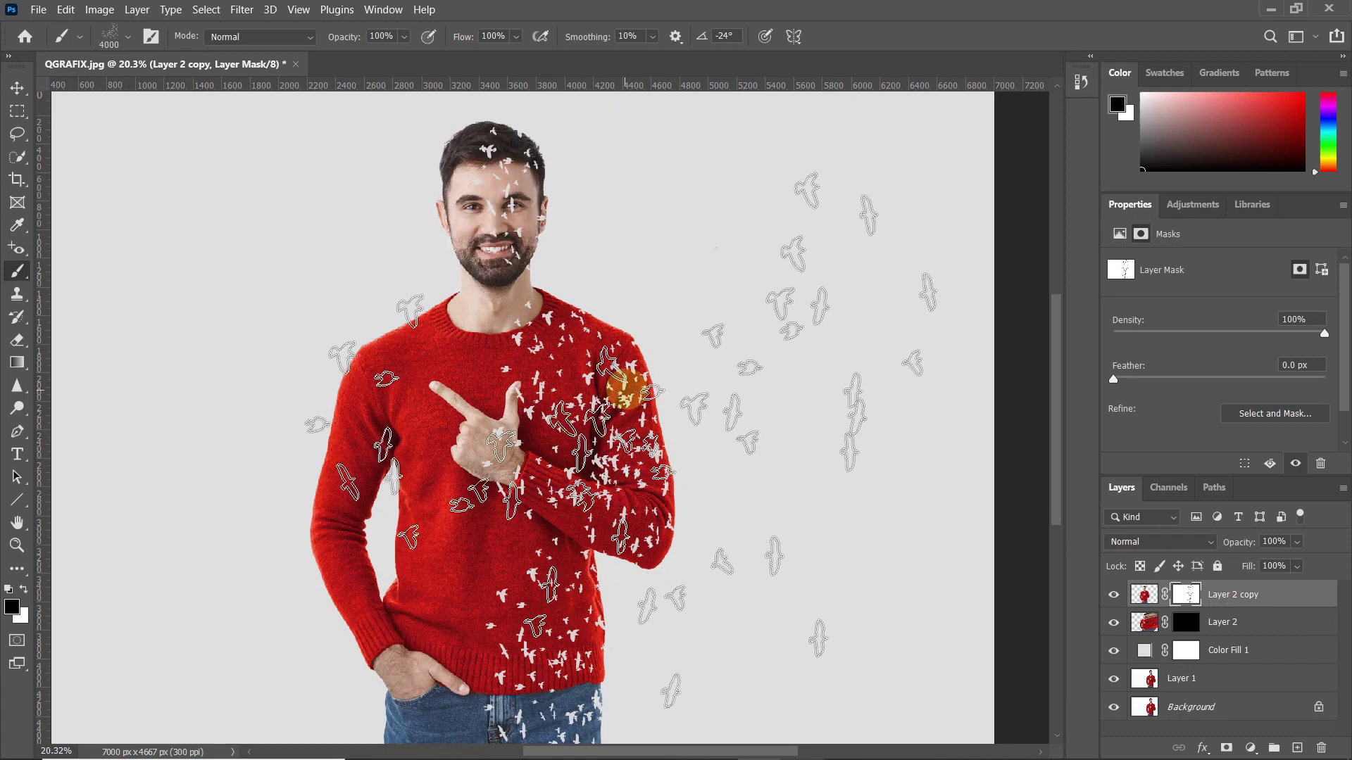
{"action": "right_click", "coordinate": [625, 405]}
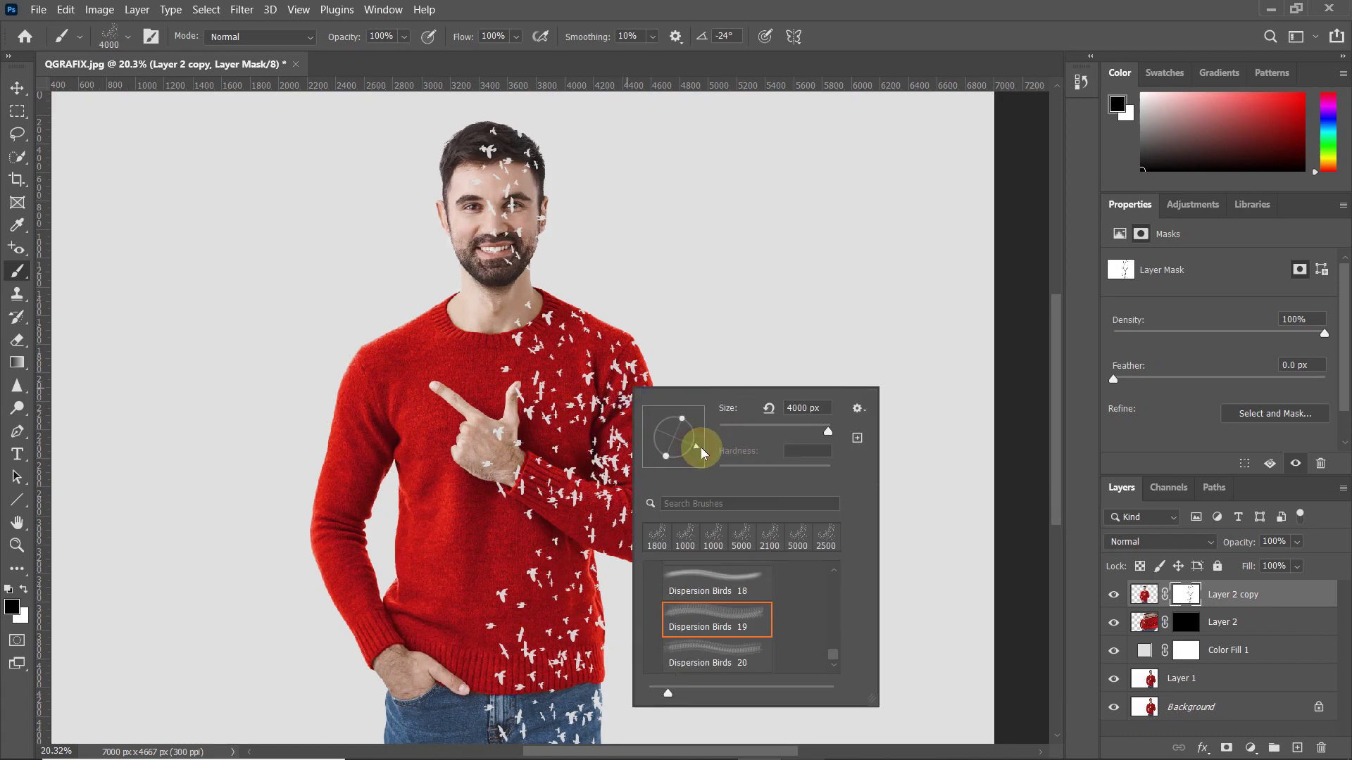
{"action": "left_click_drag", "start_coordinate": [711, 445], "coordinate": [716, 443]}
{"action": "left_click", "coordinate": [802, 3]}
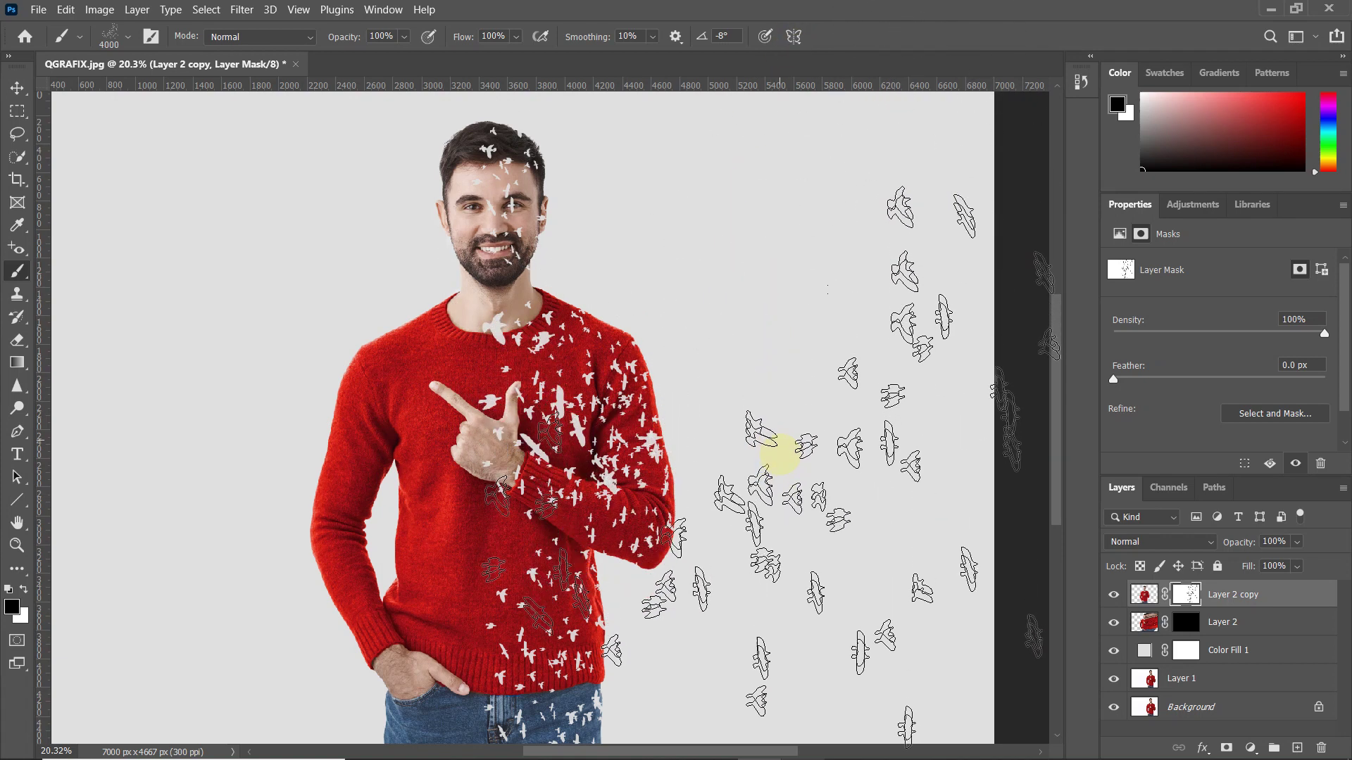
{"action": "left_click_drag", "start_coordinate": [724, 426], "coordinate": [661, 341]}
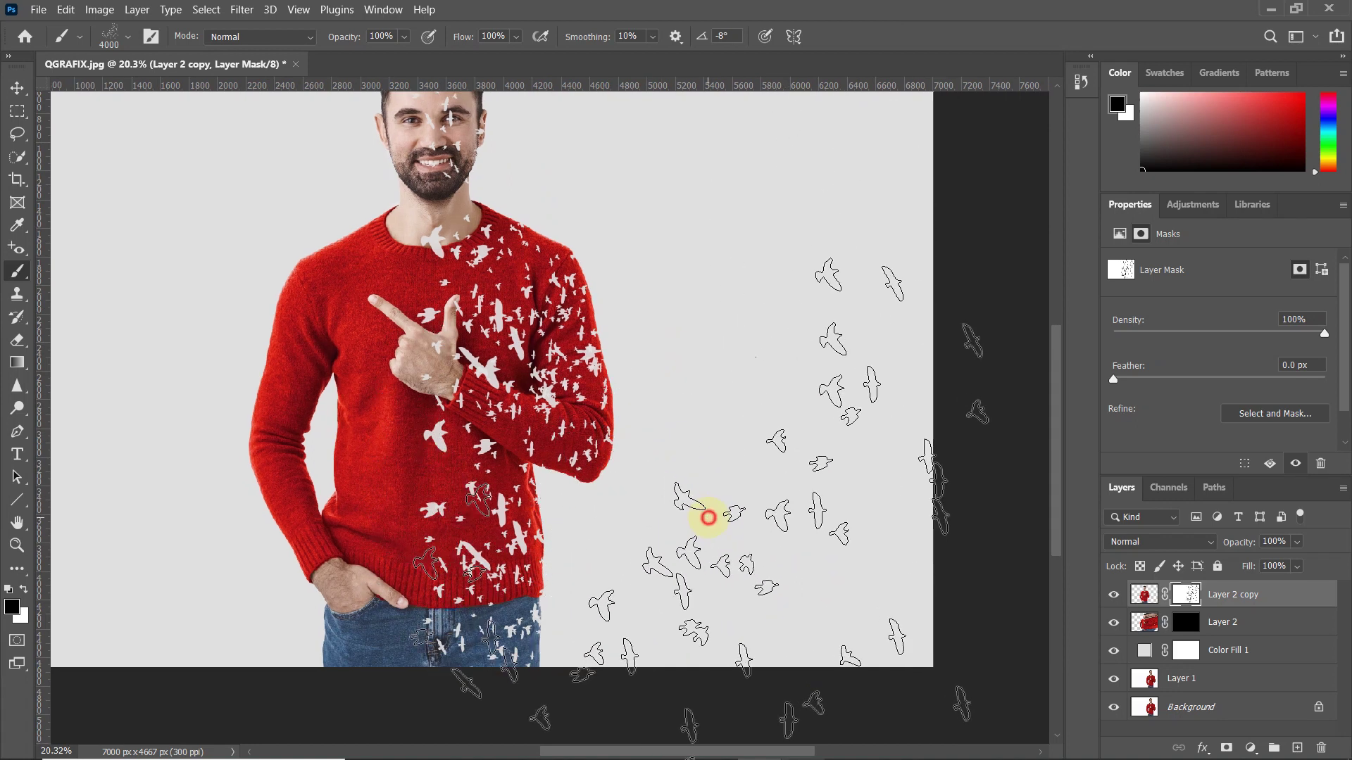
{"action": "left_click_drag", "start_coordinate": [726, 305], "coordinate": [727, 441]}
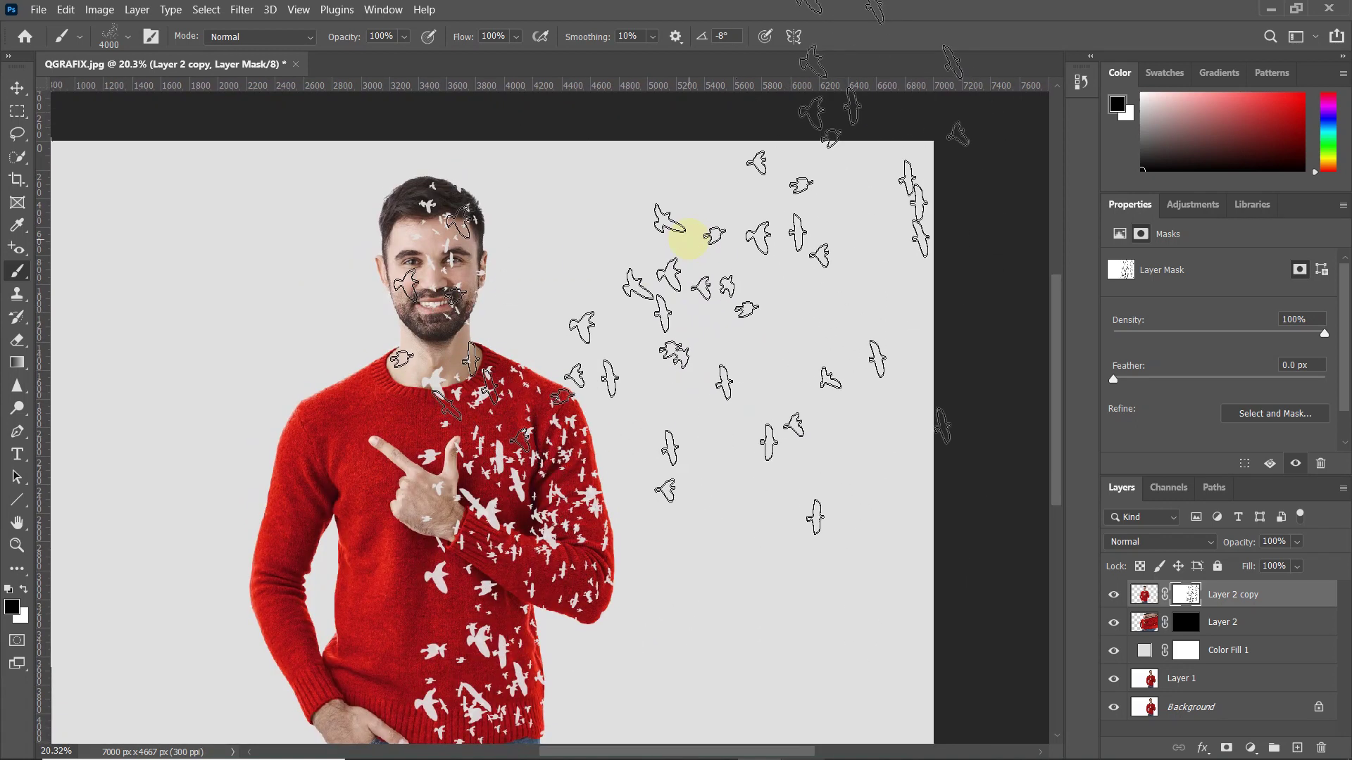
{"action": "left_click", "coordinate": [734, 114]}
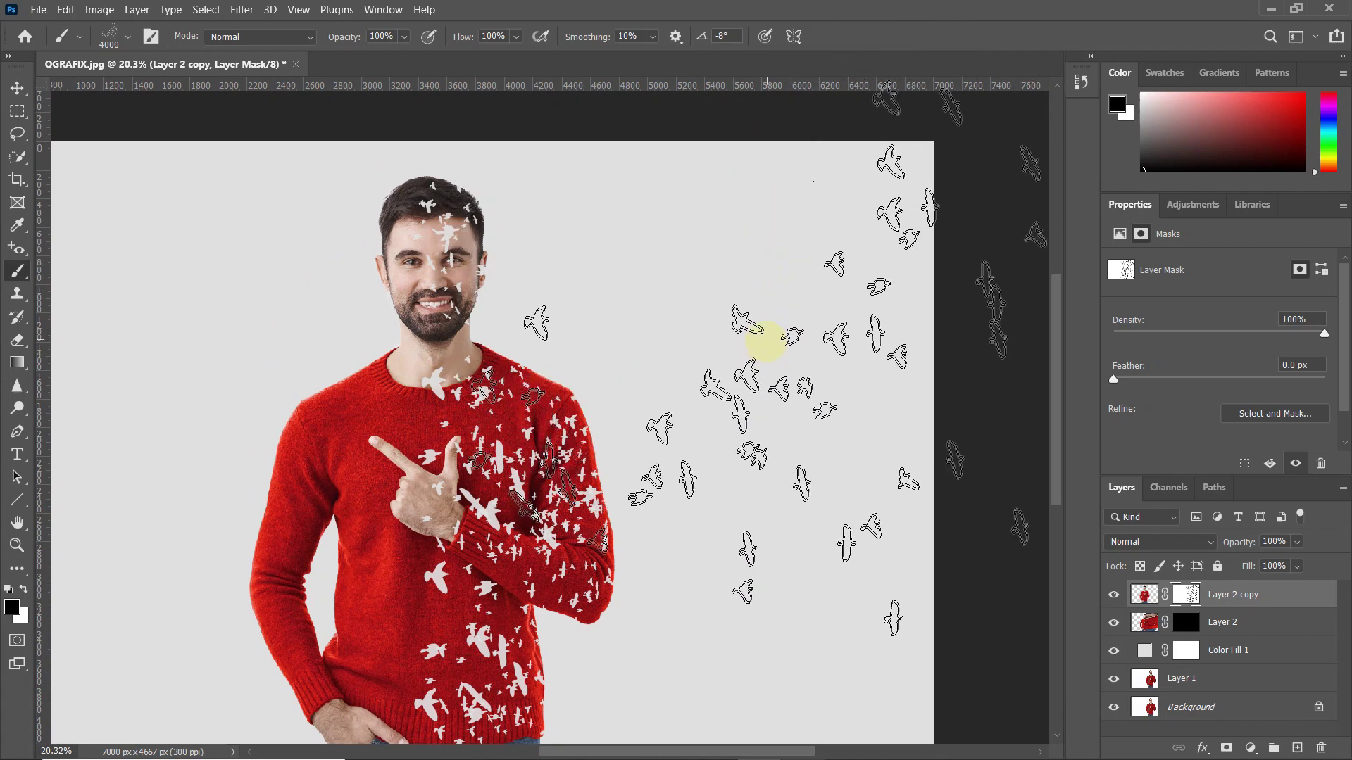
{"action": "left_click_drag", "start_coordinate": [758, 419], "coordinate": [690, 358]}
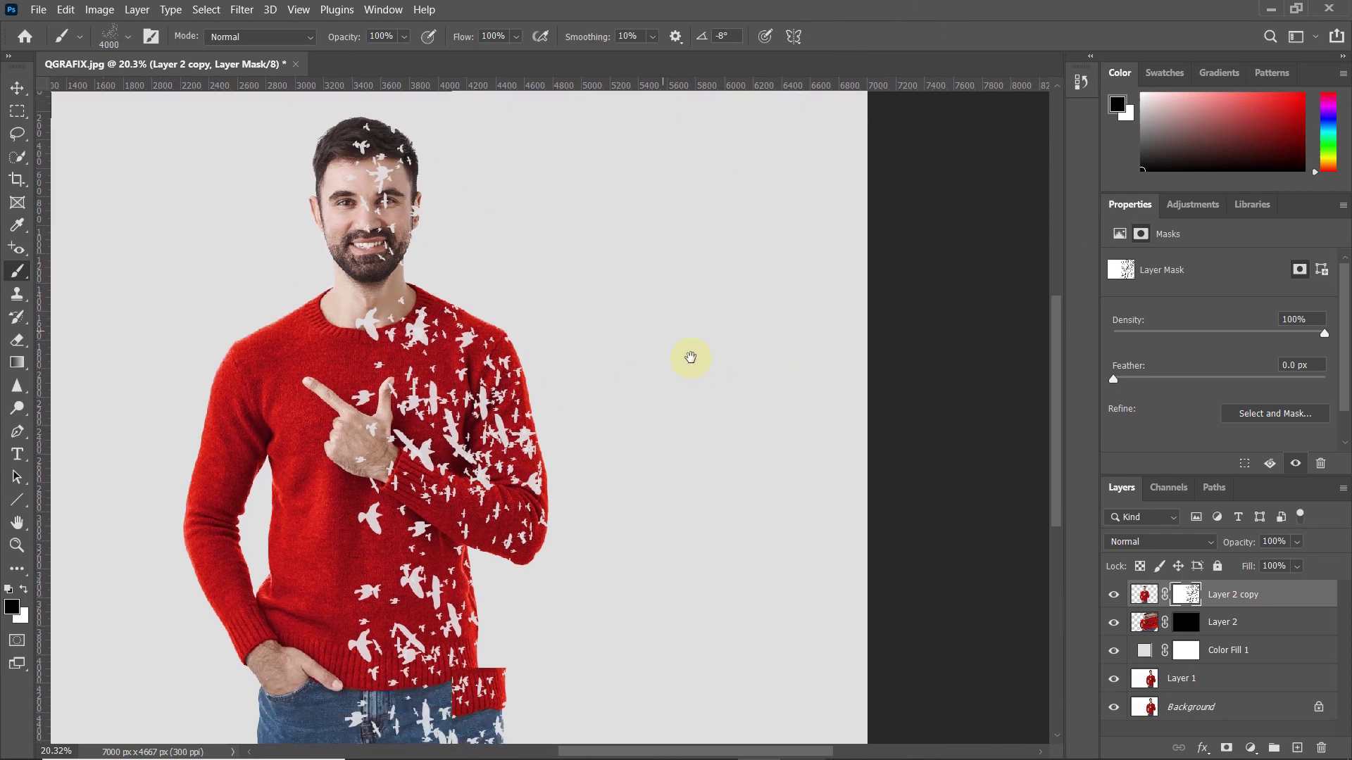
Reduce the brush to 1000 px and stamp smaller birds on the mask over the lower sweater, shoulder and right side of the face.
{"action": "scroll", "coordinate": [690, 359], "scroll_direction": "down", "scroll_amount": 3, "text": "alt"}
{"action": "key", "text": "bracketleft"}
{"action": "key", "text": "bracketleft"}
{"action": "key", "text": "bracketleft"}
{"action": "key", "text": "bracketleft"}
{"action": "key", "text": "bracketleft"}
{"action": "key", "text": "bracketleft"}
{"action": "key", "text": "bracketleft"}
{"action": "key", "text": "bracketleft"}
{"action": "key", "text": "bracketleft"}
{"action": "key", "text": "bracketleft"}
{"action": "key", "text": "bracketleft"}
{"action": "key", "text": "bracketleft"}
{"action": "key", "text": "bracketleft"}
{"action": "key", "text": "bracketleft"}
{"action": "key", "text": "bracketleft"}
{"action": "key", "text": "bracketleft"}
{"action": "key", "text": "bracketleft"}
{"action": "key", "text": "bracketleft"}
{"action": "key", "text": "bracketleft"}
{"action": "key", "text": "bracketleft"}
{"action": "key", "text": "bracketleft"}
{"action": "key", "text": "bracketleft"}
{"action": "key", "text": "bracketleft"}
{"action": "key", "text": "bracketleft"}
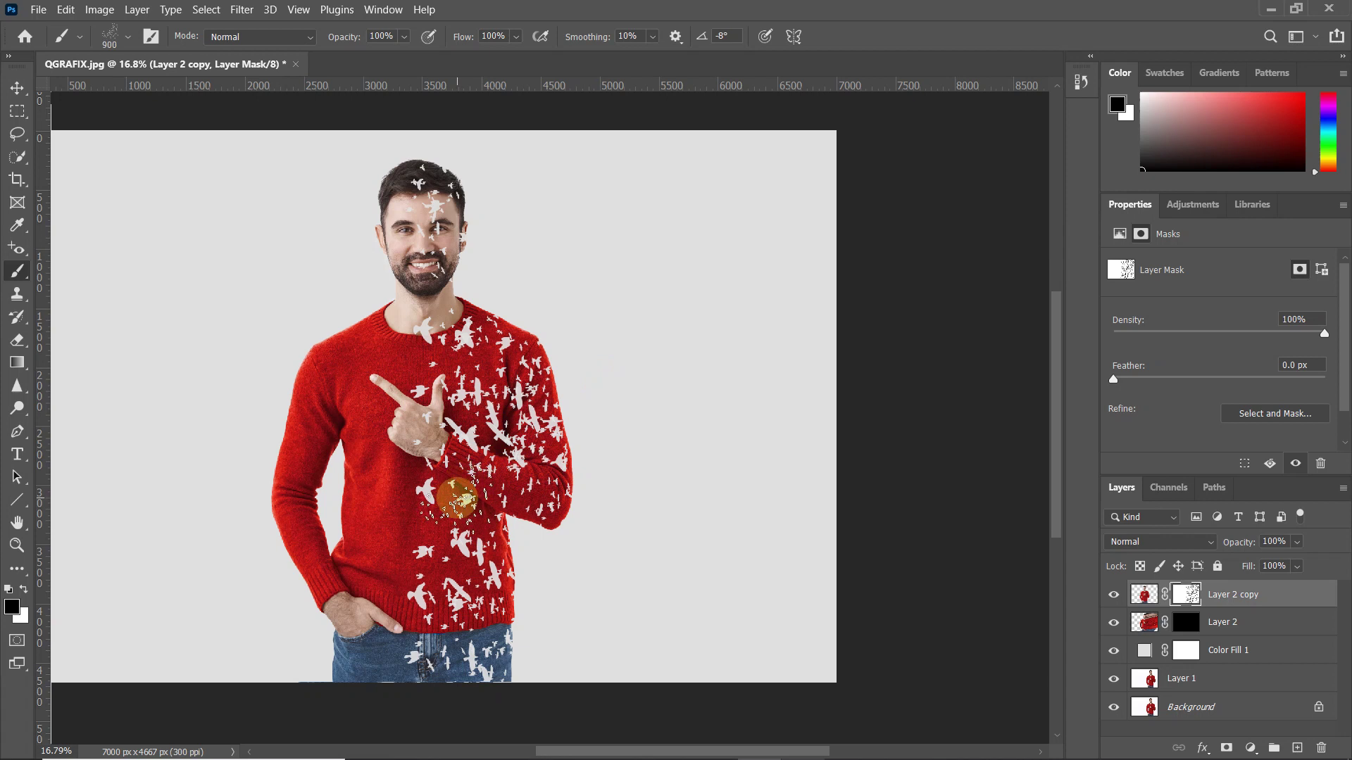
{"action": "key", "text": "bracketright"}
{"action": "key", "text": "bracketright"}
{"action": "mouse_move", "coordinate": [481, 501]}
{"action": "left_mouse_down"}
{"action": "mouse_move", "coordinate": [458, 532]}
{"action": "mouse_move", "coordinate": [458, 559]}
{"action": "mouse_move", "coordinate": [500, 651]}
{"action": "left_mouse_up"}
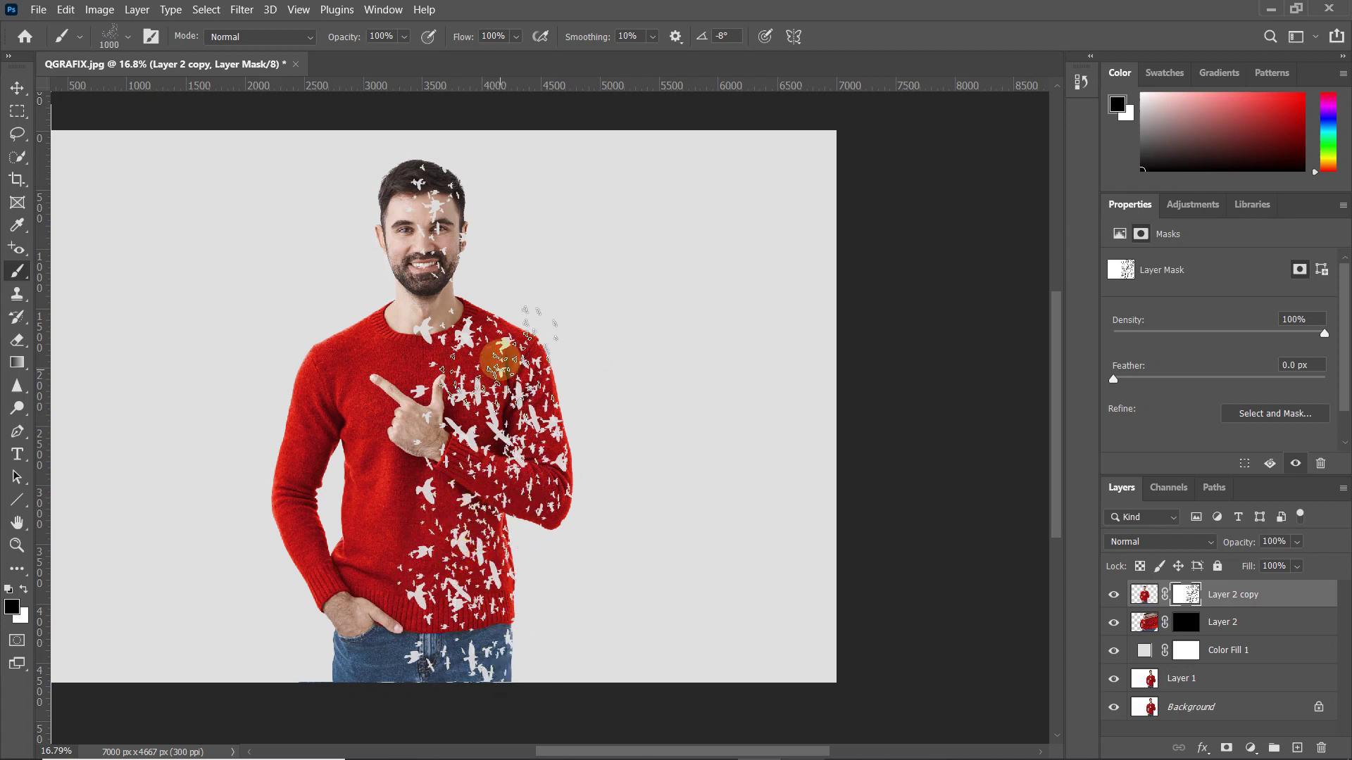
{"action": "left_click", "coordinate": [502, 224]}
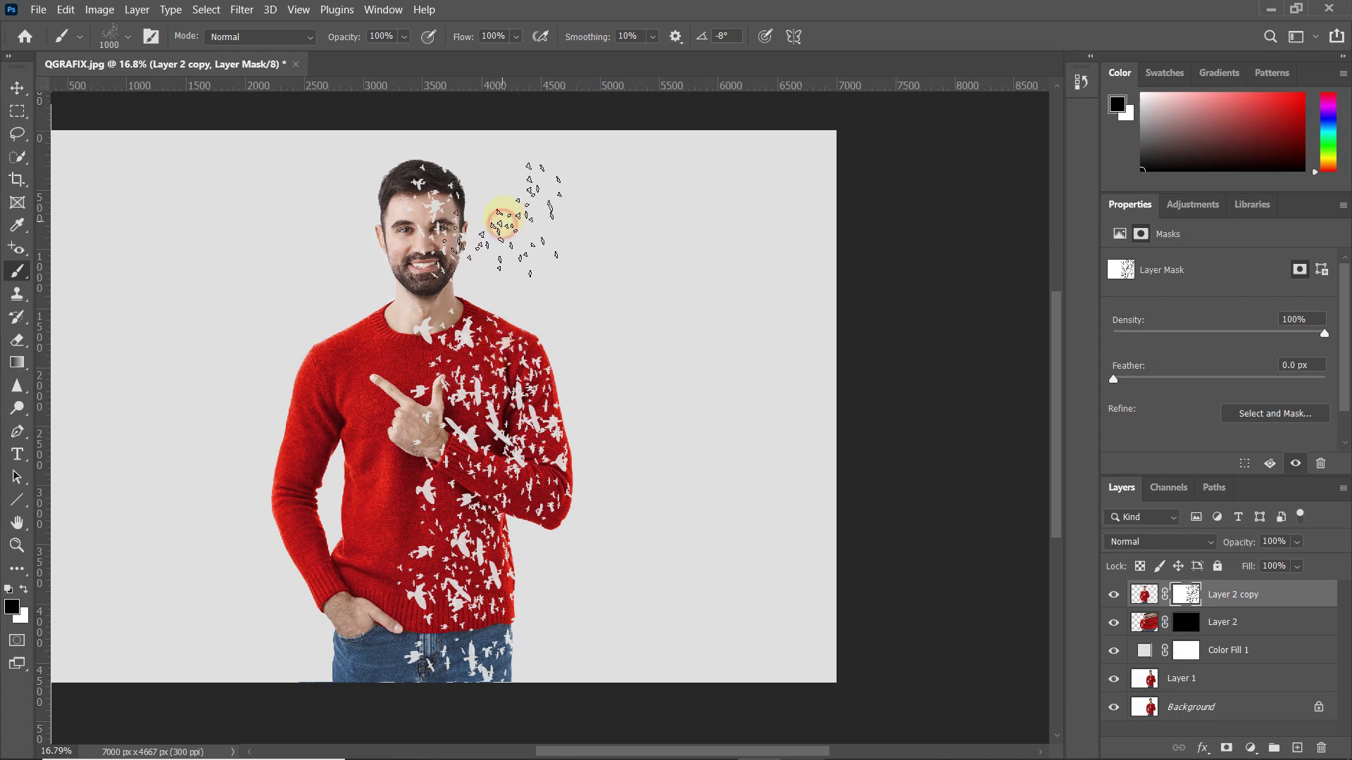
Stamp birds at 800 px with the tip rotated to -120° on the mask along the right edge of the man's face.
{"action": "scroll", "coordinate": [493, 168], "scroll_direction": "up", "scroll_amount": 4}
{"action": "key", "text": "bracketleft"}
{"action": "key", "text": "bracketleft"}
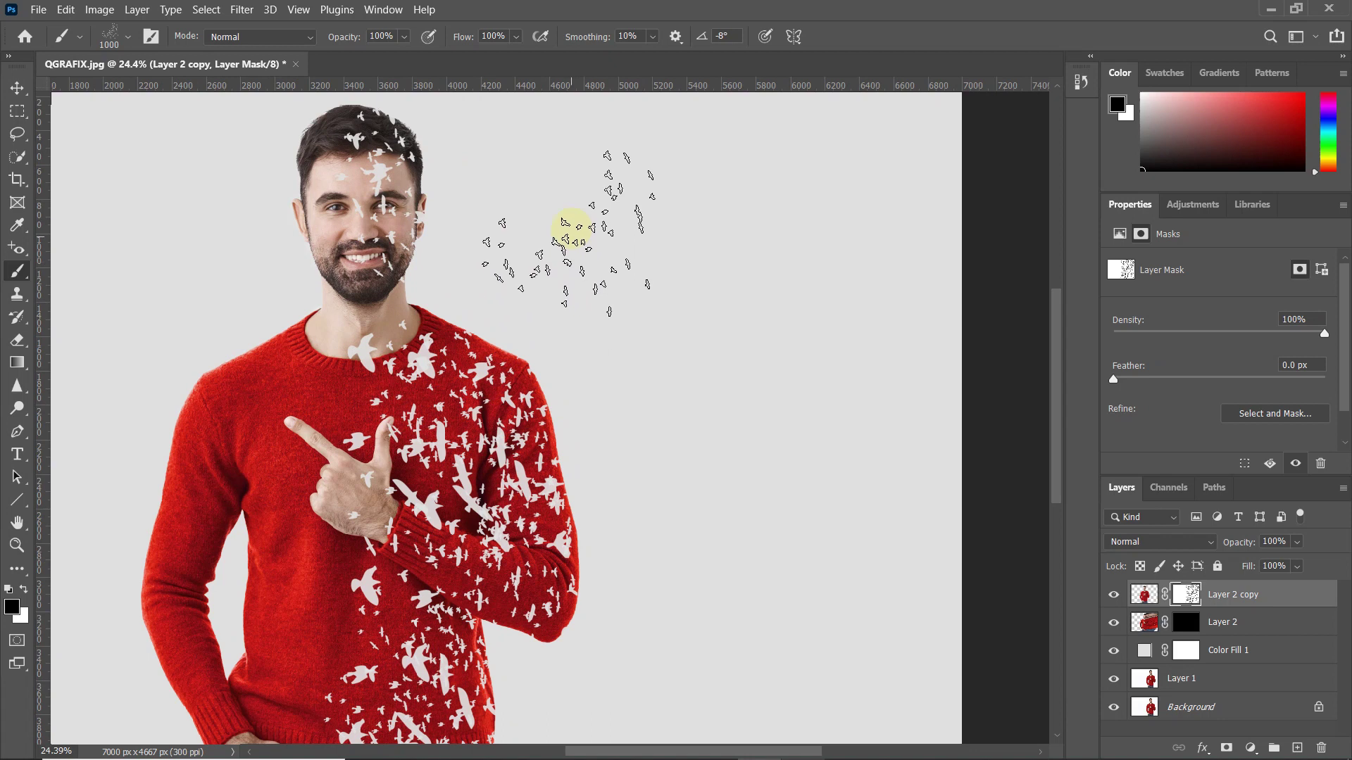
{"action": "right_click", "coordinate": [564, 221]}
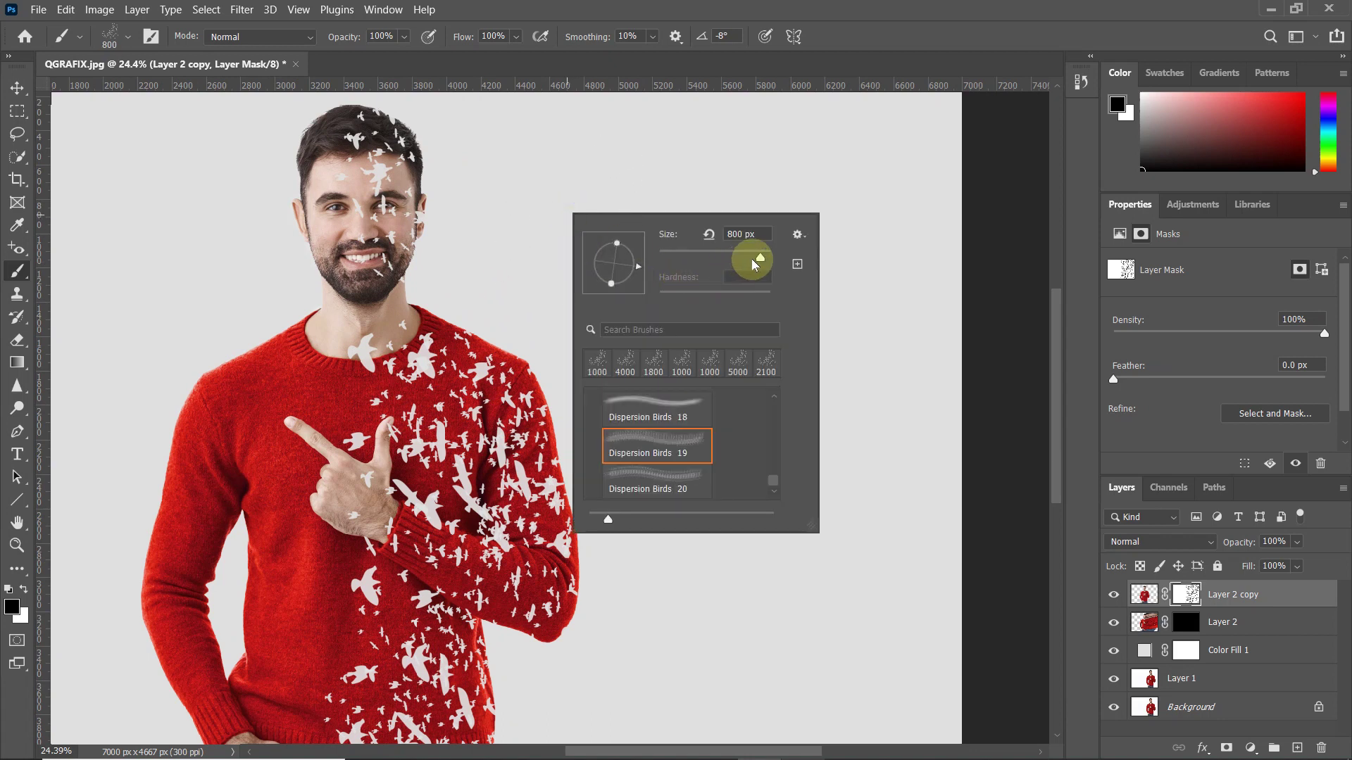
{"action": "left_click_drag", "start_coordinate": [623, 300], "coordinate": [561, 293]}
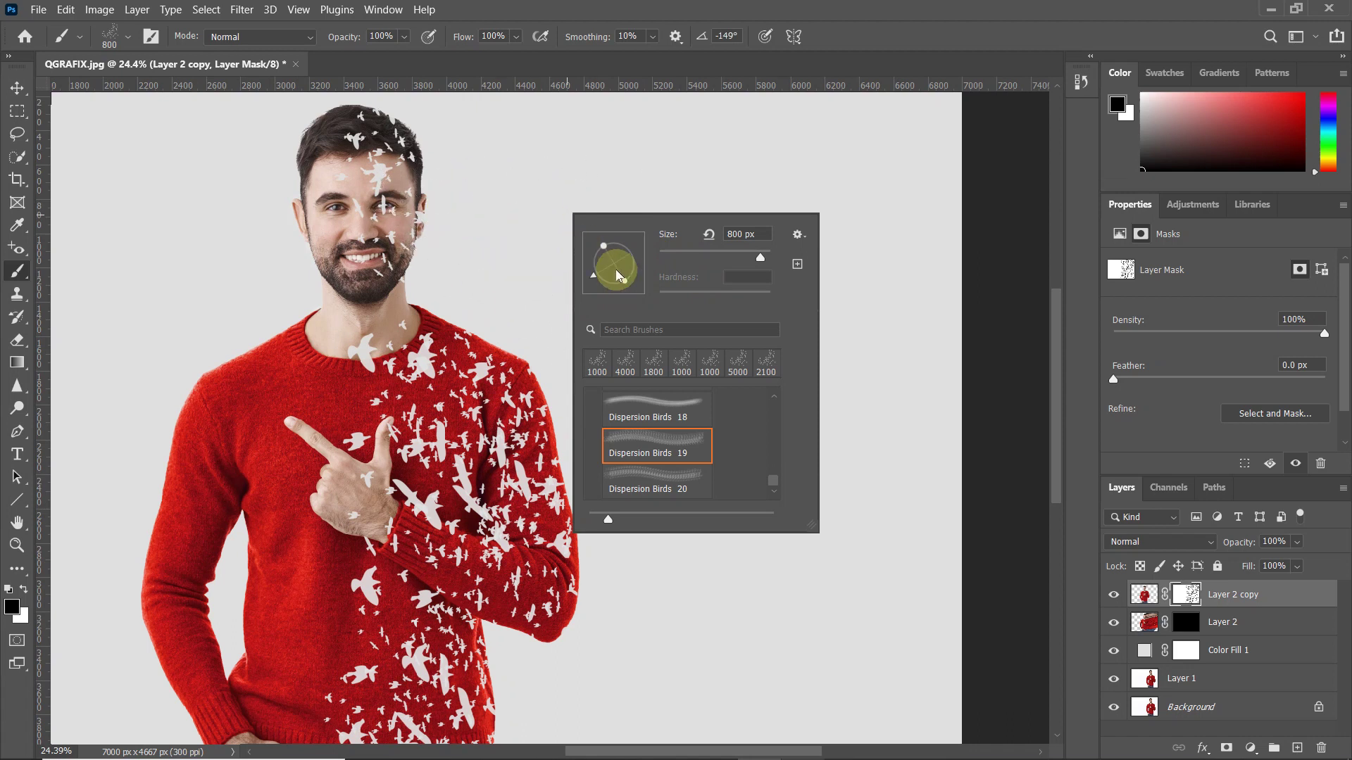
{"action": "left_click_drag", "start_coordinate": [595, 291], "coordinate": [486, 202]}
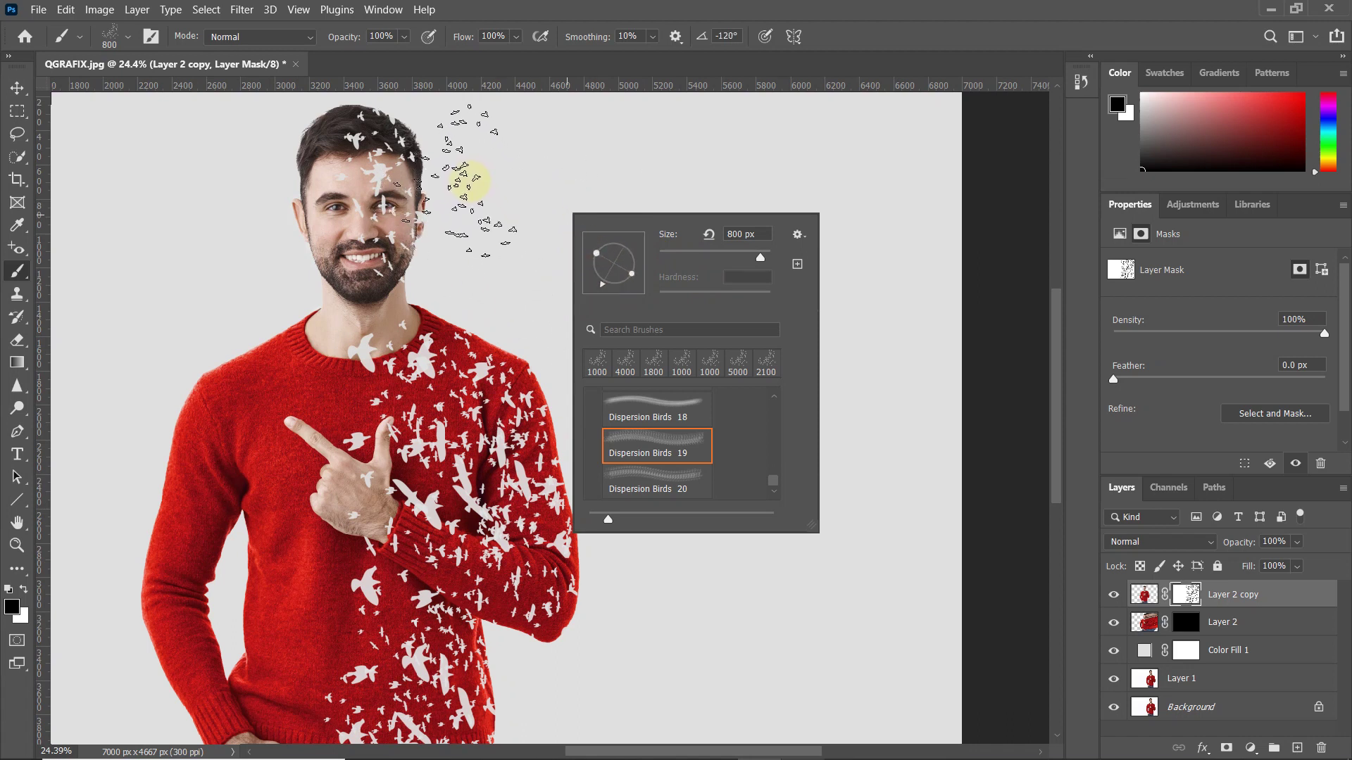
{"action": "left_click", "coordinate": [467, 177]}
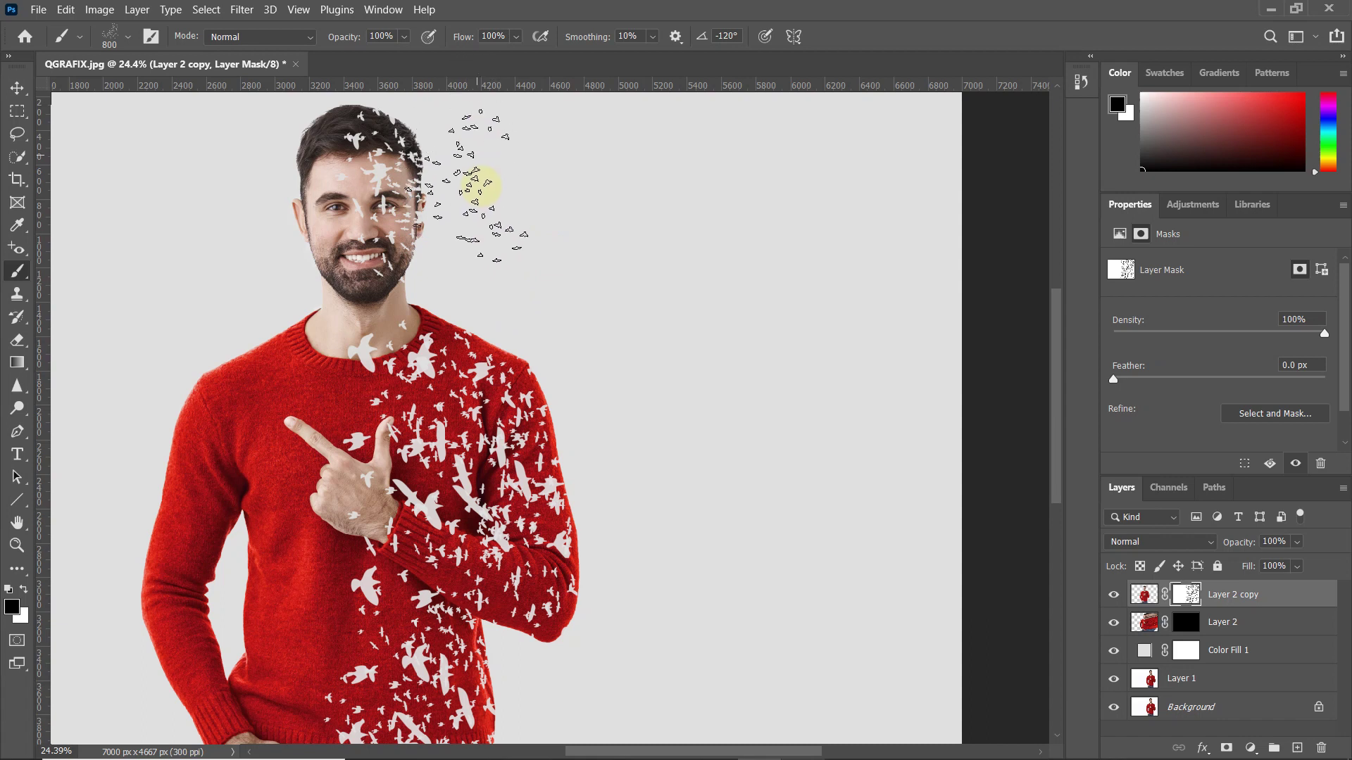
Rotate the brush tip to -51° and stamp birds on the mask over the right side of the man's hair.
{"action": "scroll", "coordinate": [473, 160], "scroll_direction": "up", "scroll_amount": 3}
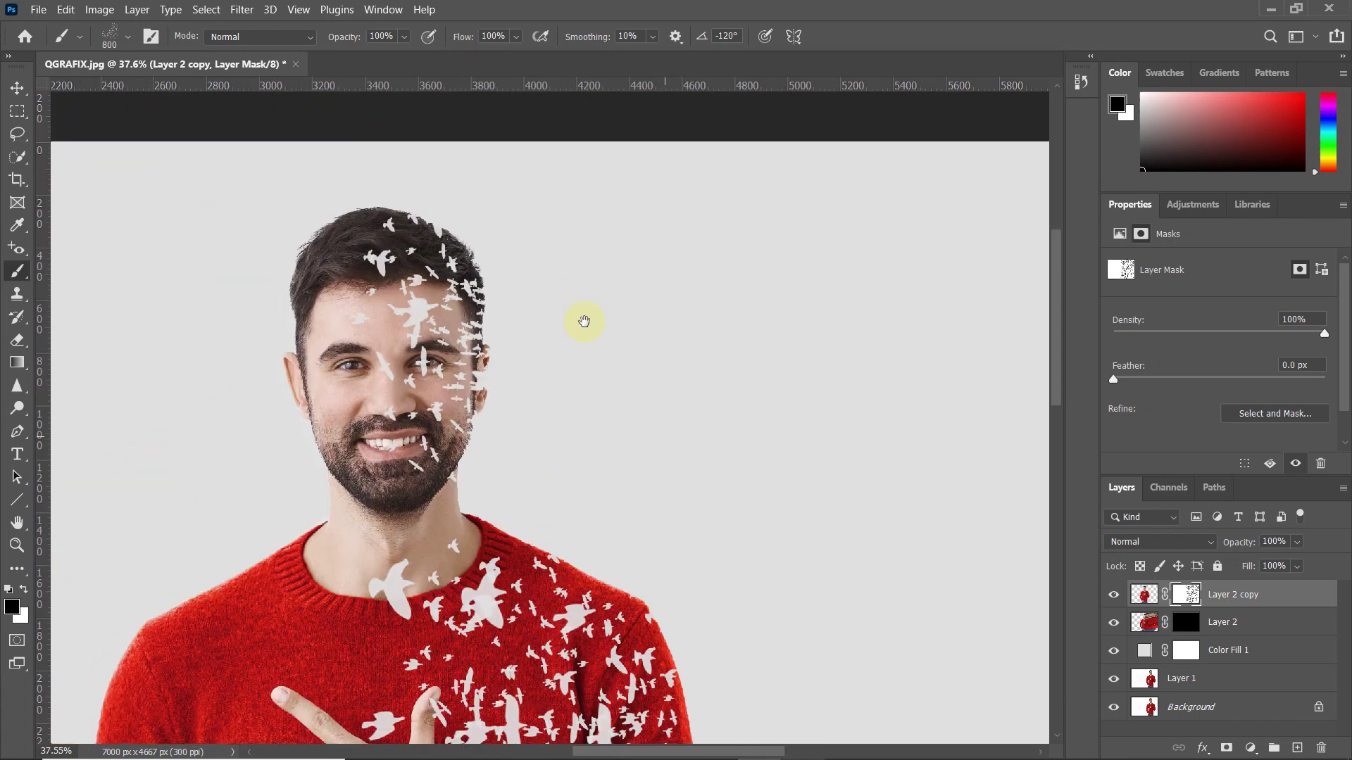
{"action": "scroll", "coordinate": [523, 268], "scroll_direction": "up", "scroll_amount": 2}
{"action": "right_click", "coordinate": [524, 269]}
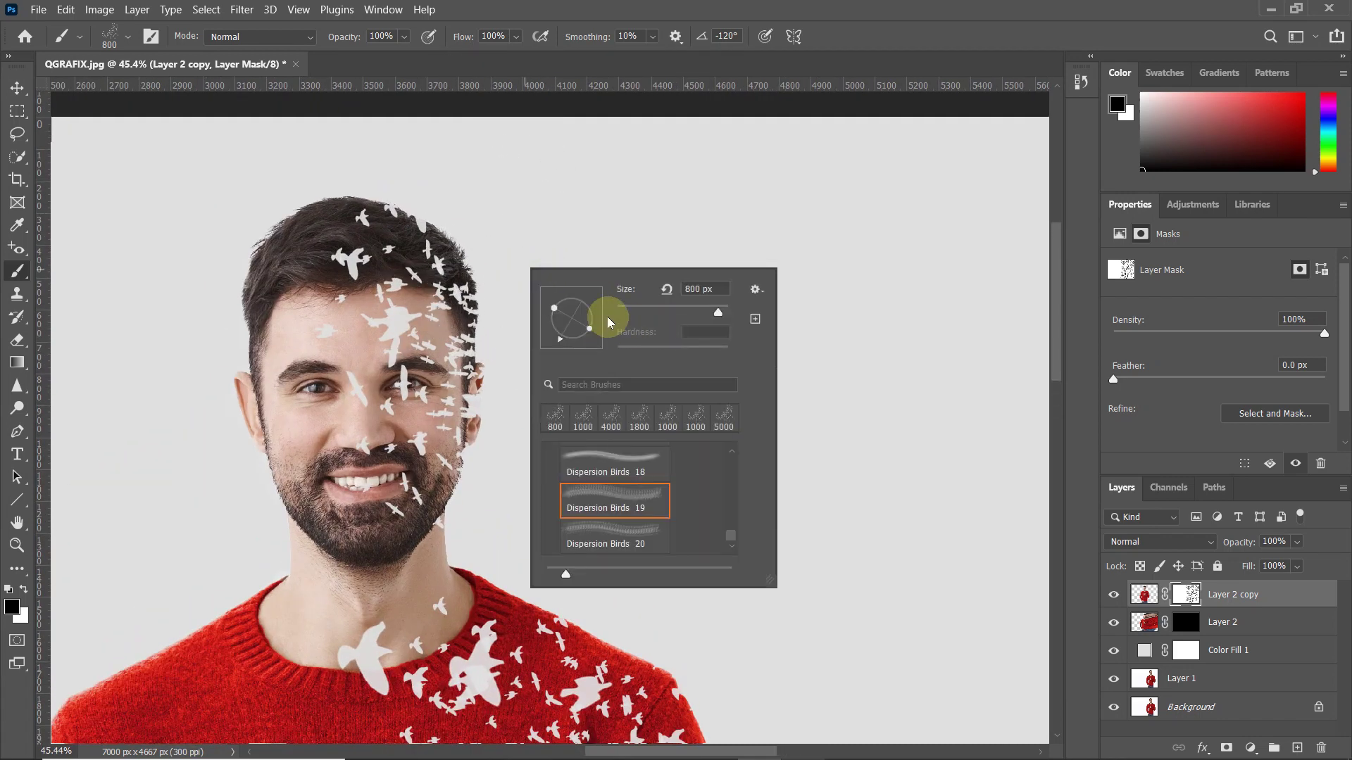
{"action": "left_click_drag", "start_coordinate": [609, 354], "coordinate": [612, 353]}
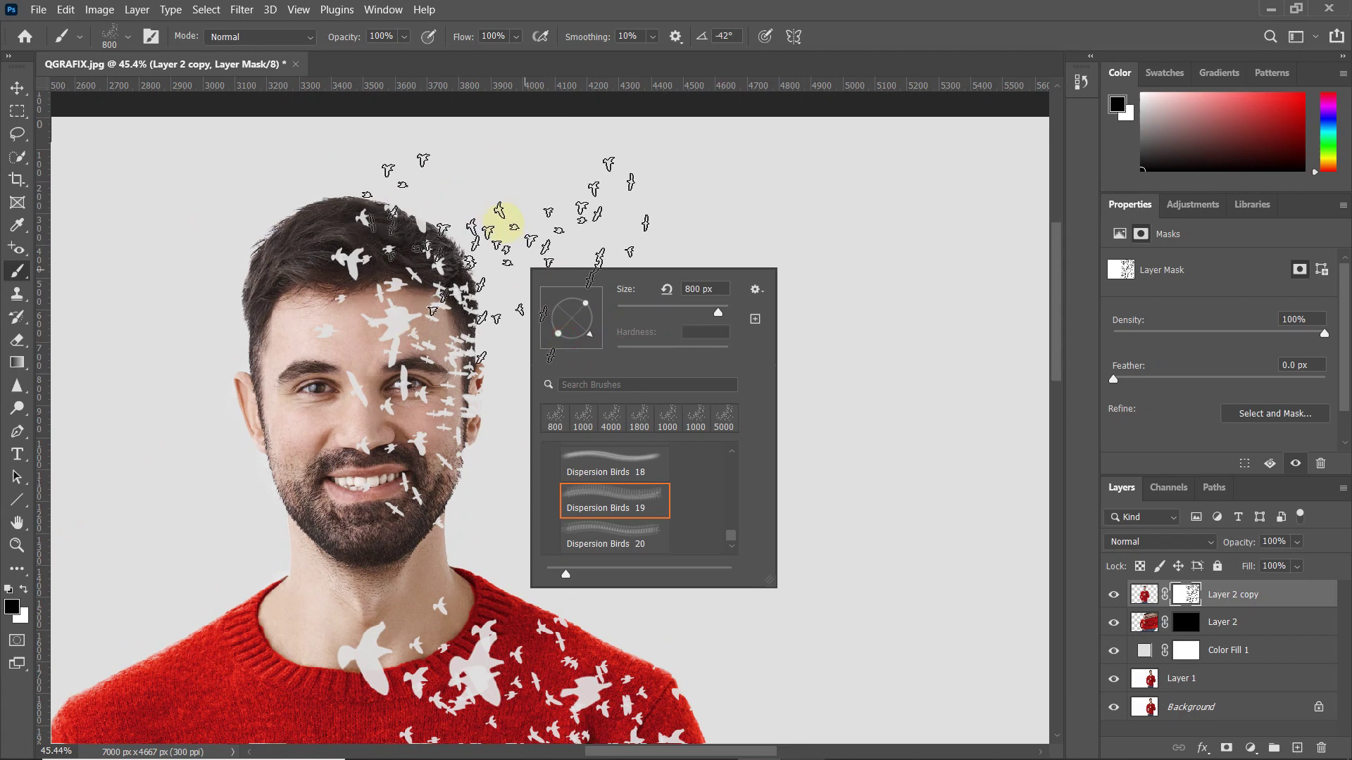
{"action": "left_click", "coordinate": [584, 340]}
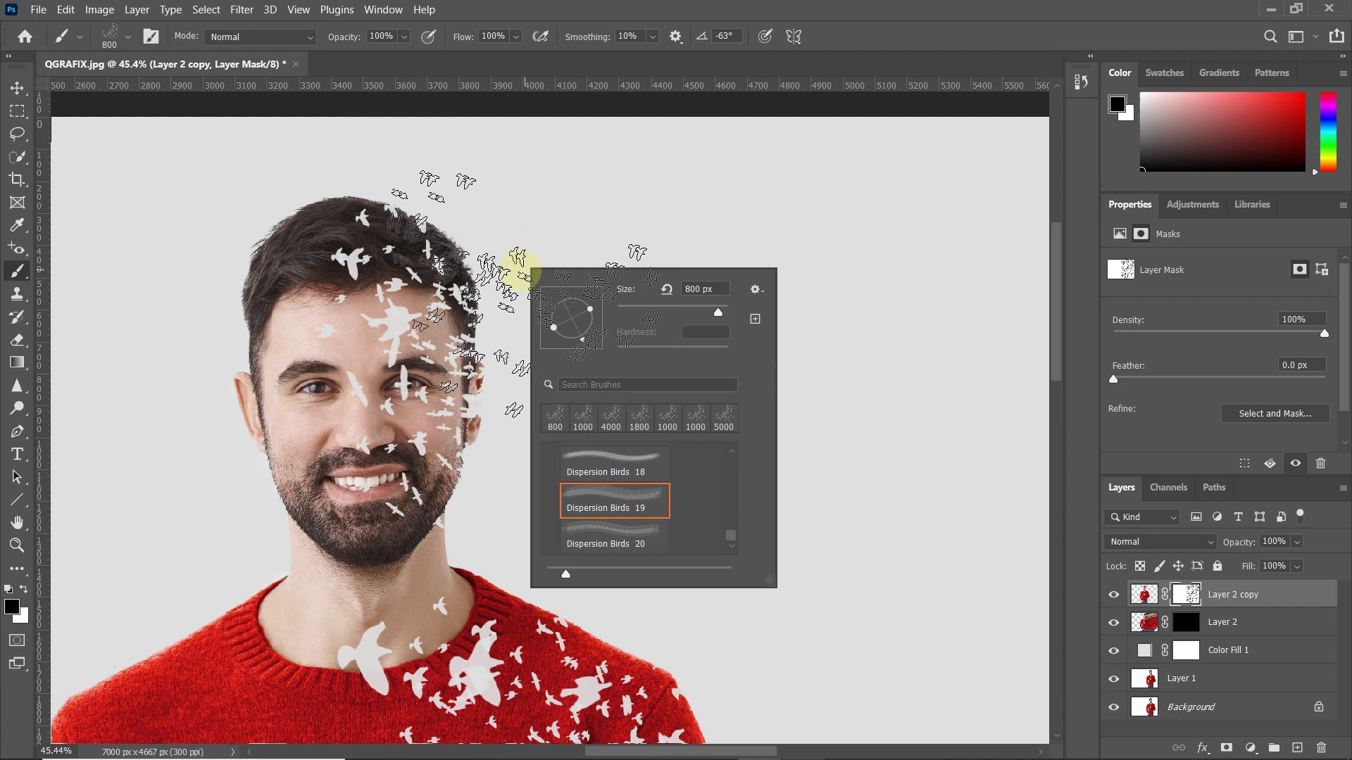
{"action": "left_click", "coordinate": [590, 335]}
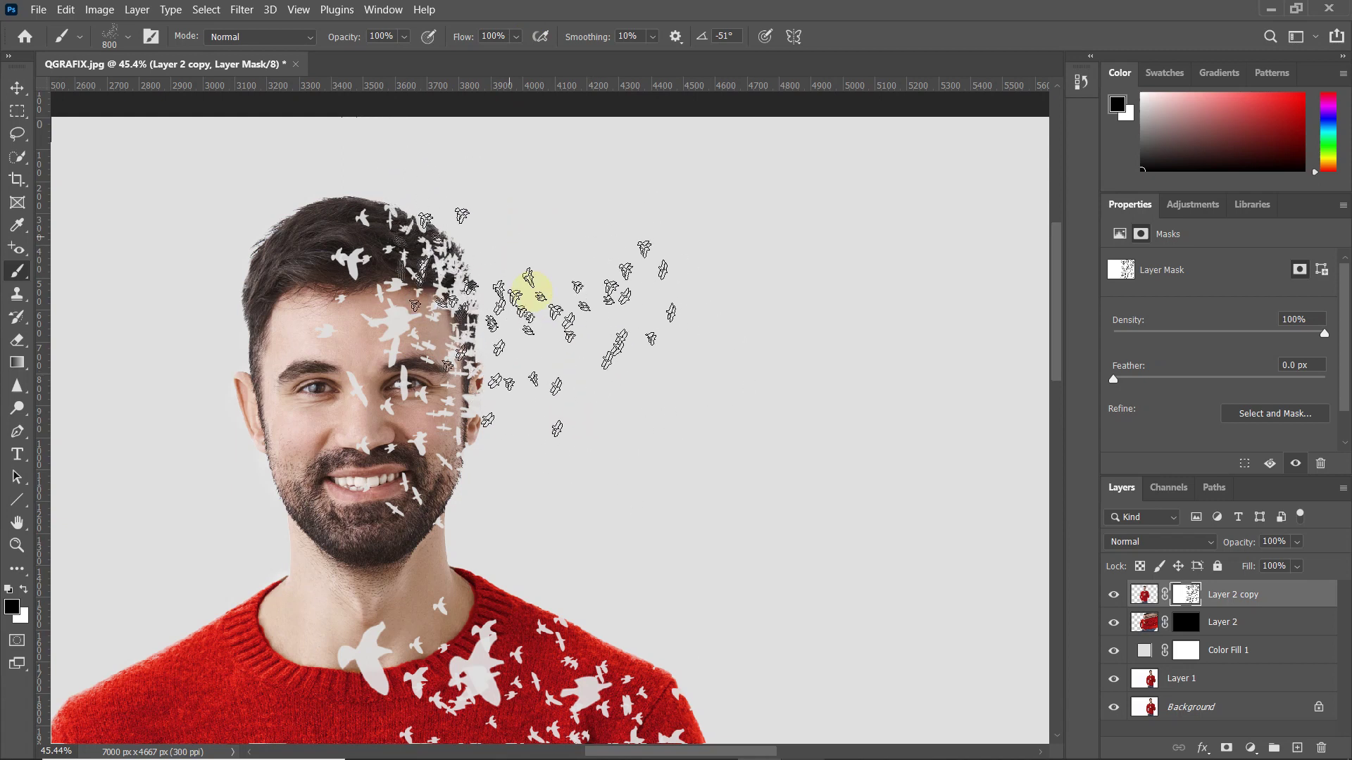
Enlarge the brush to 1300 px and stamp birds on the mask across the right edge of the man's head.
{"action": "key", "text": "bracketright"}
{"action": "key", "text": "bracketright"}
{"action": "key", "text": "bracketright"}
{"action": "key", "text": "bracketright"}
{"action": "key", "text": "bracketright"}
{"action": "left_click", "coordinate": [622, 305]}
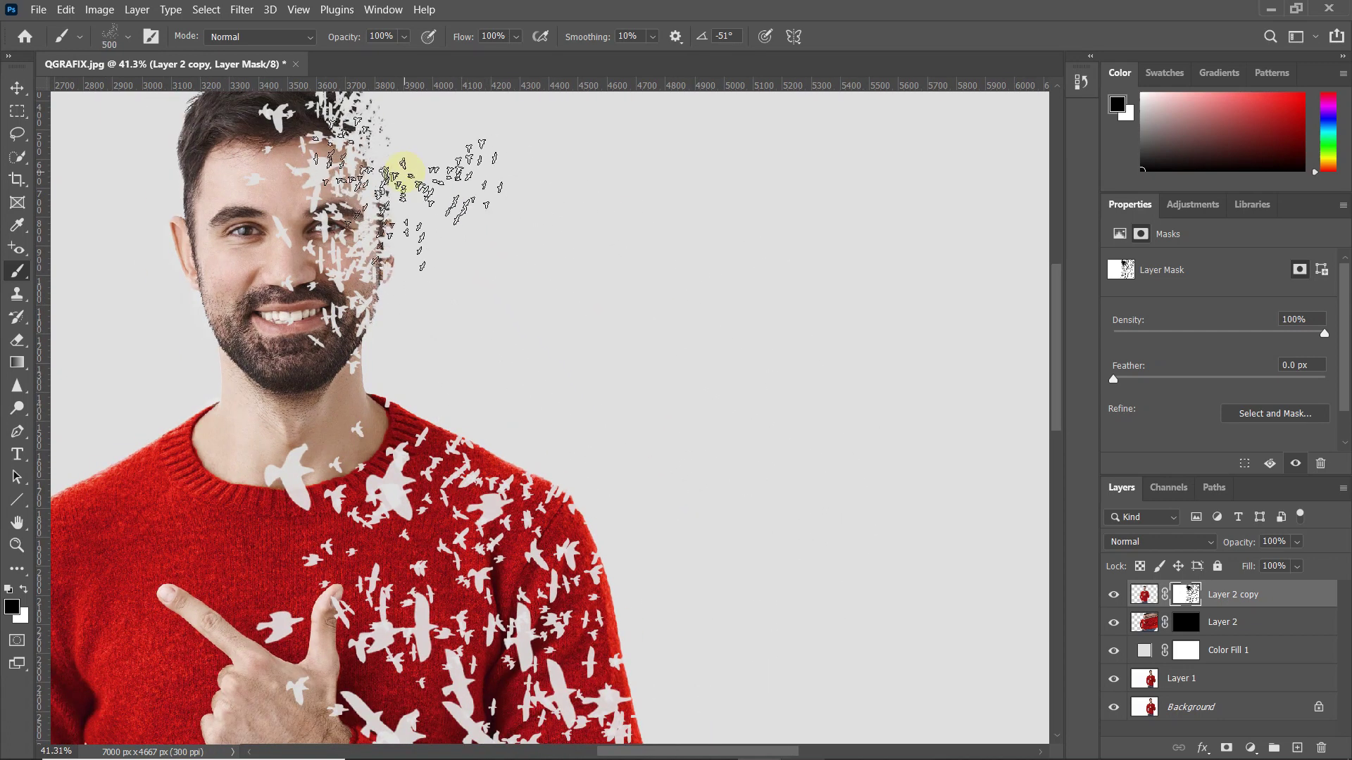
Reduce the brush to 300 px and paint small birds on the mask along the right edge of the face and jaw.
{"action": "key", "text": "bracketleft"}
{"action": "key", "text": "bracketleft"}
{"action": "left_click_drag", "start_coordinate": [412, 193], "coordinate": [433, 262]}
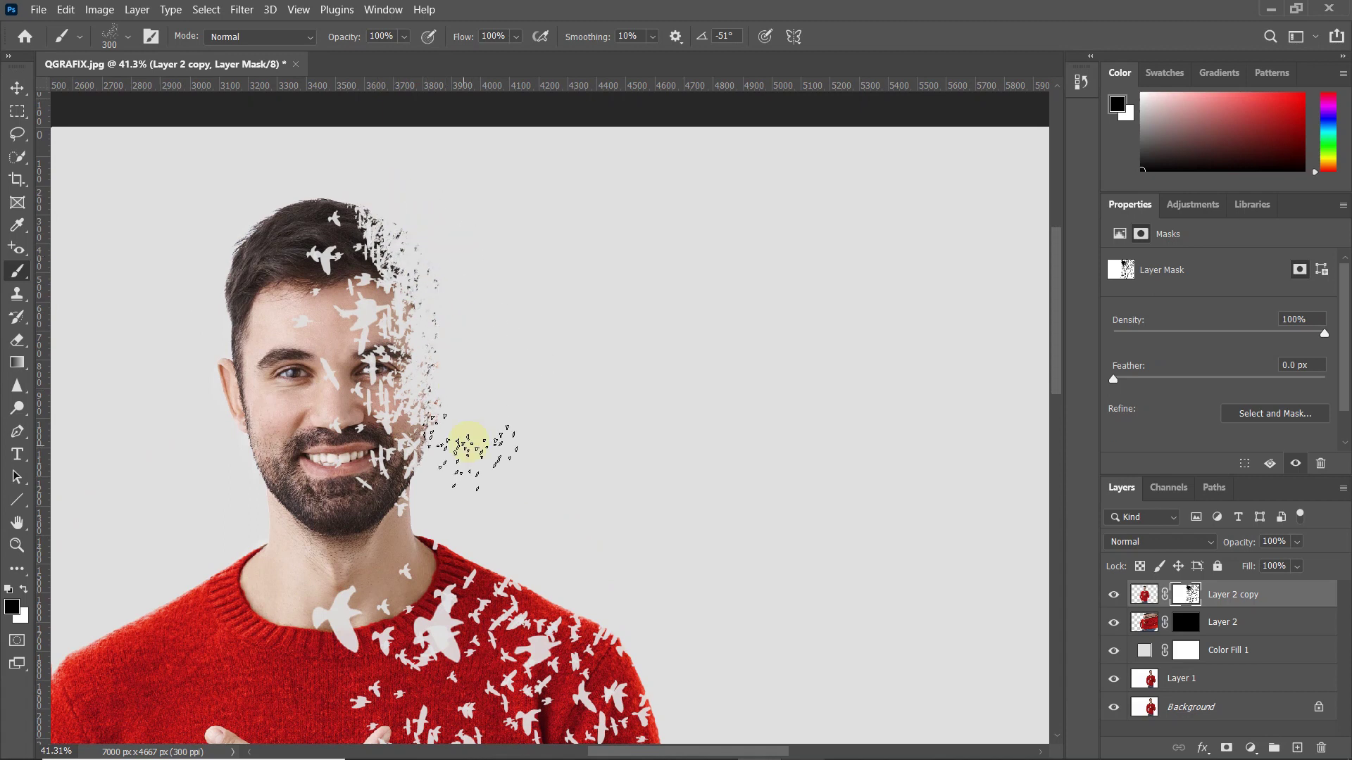
{"action": "mouse_move", "coordinate": [431, 493]}
{"action": "left_mouse_down"}
{"action": "mouse_move", "coordinate": [423, 518]}
{"action": "mouse_move", "coordinate": [401, 513]}
{"action": "left_mouse_up"}
Enlarge the brush to 800 px and stamp birds on the mask over the man's neck and the adjoining shoulder.
{"action": "key", "text": "bracketright"}
{"action": "key", "text": "bracketright"}
{"action": "key", "text": "bracketright"}
{"action": "key", "text": "bracketright"}
{"action": "key", "text": "bracketright"}
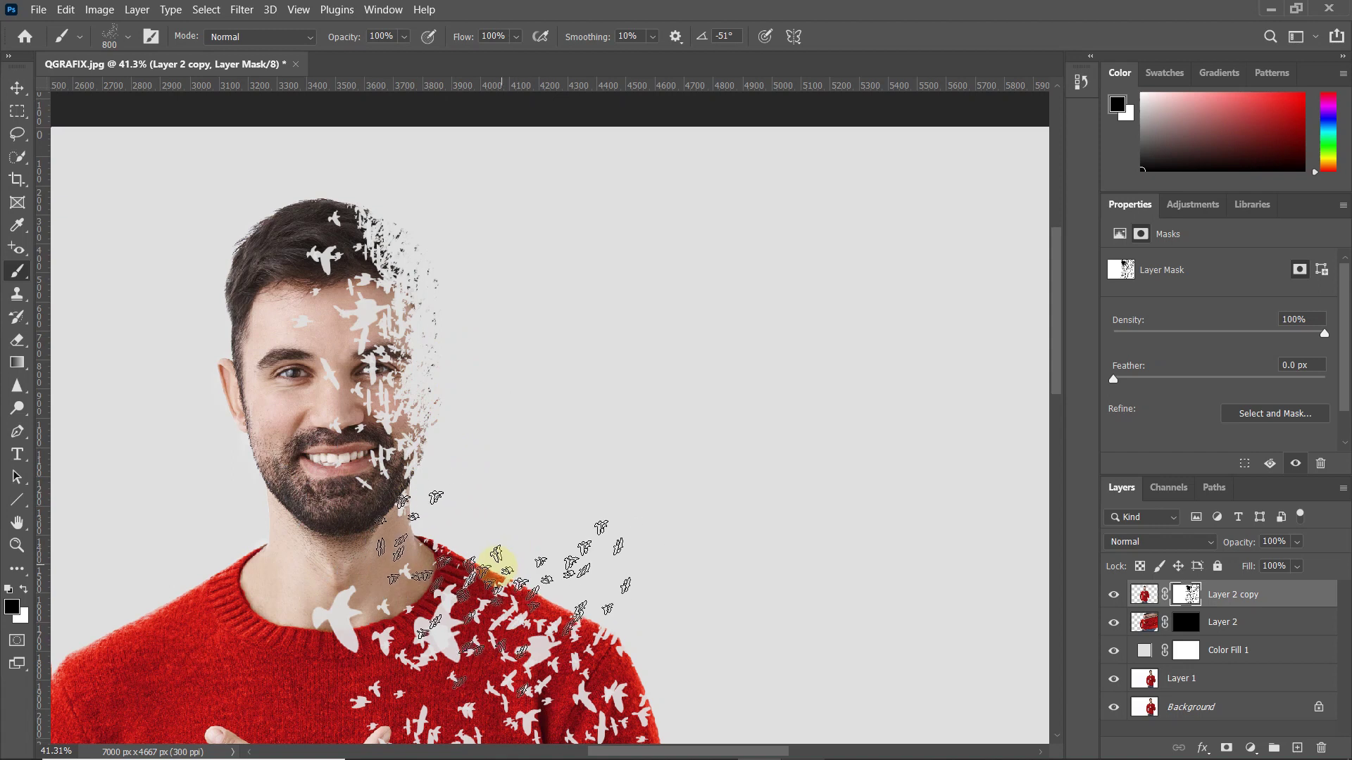
Shrink the brush to 150 px and break up the right edge of the cheek and jaw on the mask with tiny birds.
{"action": "key", "text": "bracketleft"}
{"action": "key", "text": "bracketleft"}
{"action": "key", "text": "bracketleft"}
{"action": "key", "text": "bracketleft"}
{"action": "key", "text": "bracketleft"}
{"action": "key", "text": "bracketleft"}
{"action": "key", "text": "bracketleft"}
{"action": "key", "text": "bracketleft"}
{"action": "key", "text": "bracketleft"}
{"action": "key", "text": "bracketleft"}
{"action": "key", "text": "bracketleft"}
{"action": "key", "text": "bracketleft"}
{"action": "key", "text": "bracketleft"}
{"action": "key", "text": "bracketleft"}
{"action": "key", "text": "bracketleft"}
{"action": "key", "text": "bracketleft"}
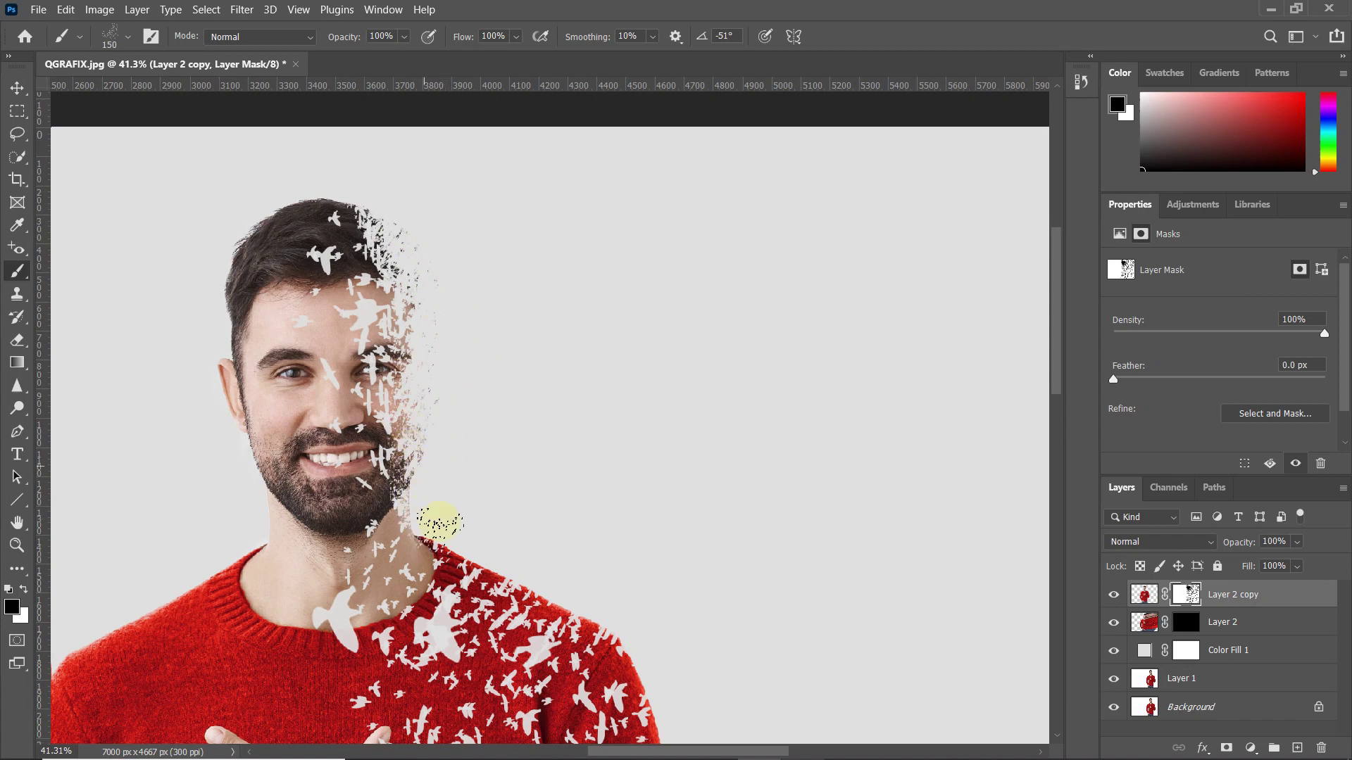
{"action": "scroll", "coordinate": [437, 493], "scroll_direction": "up", "scroll_amount": 5}
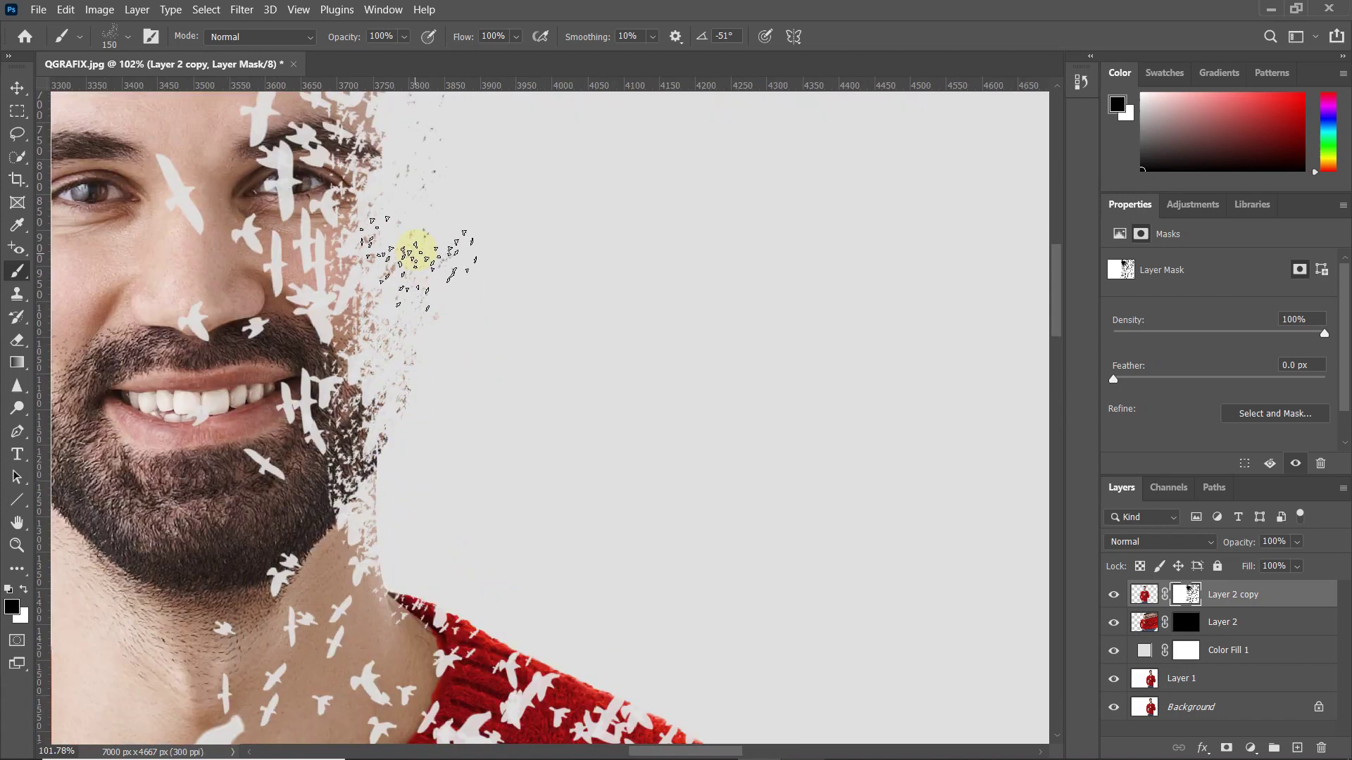
Switch the Brush tool to the Dispersion Birds 18 tip.
{"action": "right_click", "coordinate": [592, 324]}
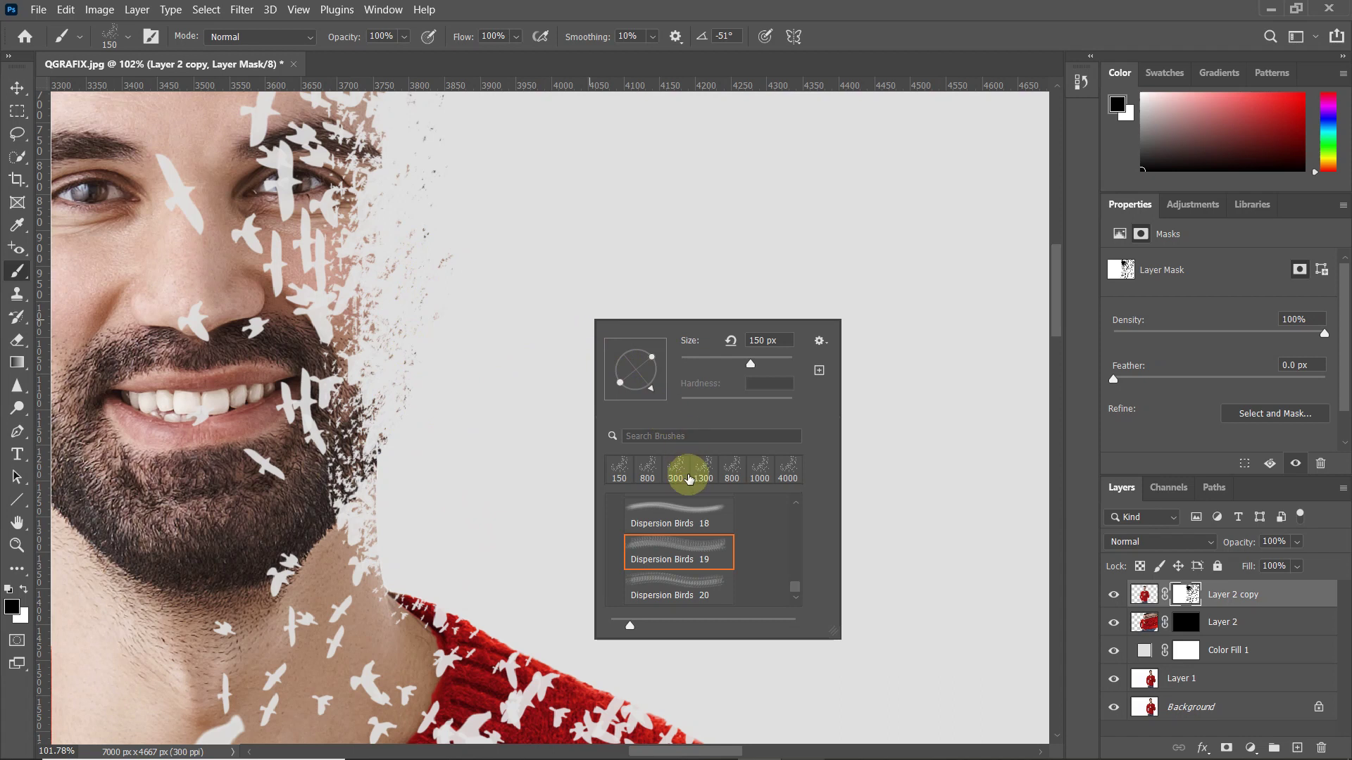
{"action": "left_click", "coordinate": [688, 519]}
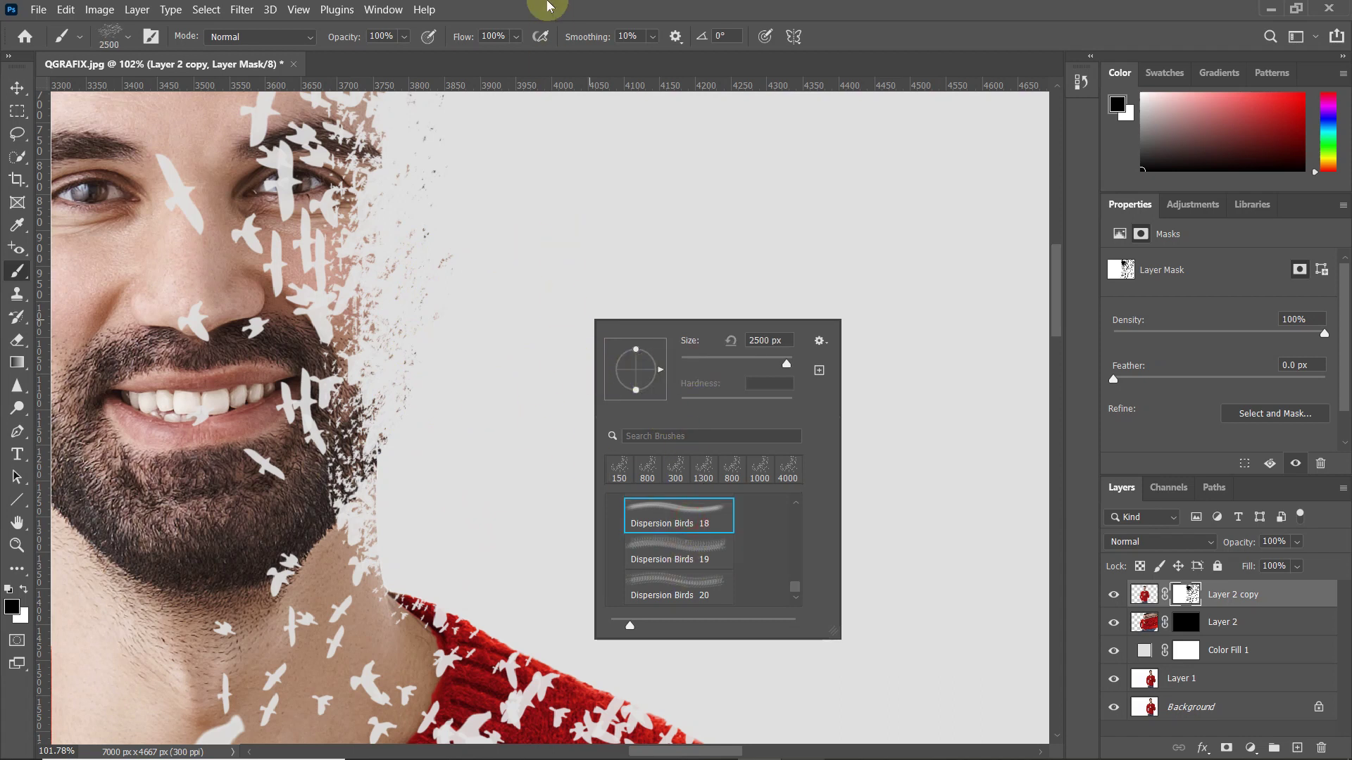
{"action": "left_click", "coordinate": [549, 6]}
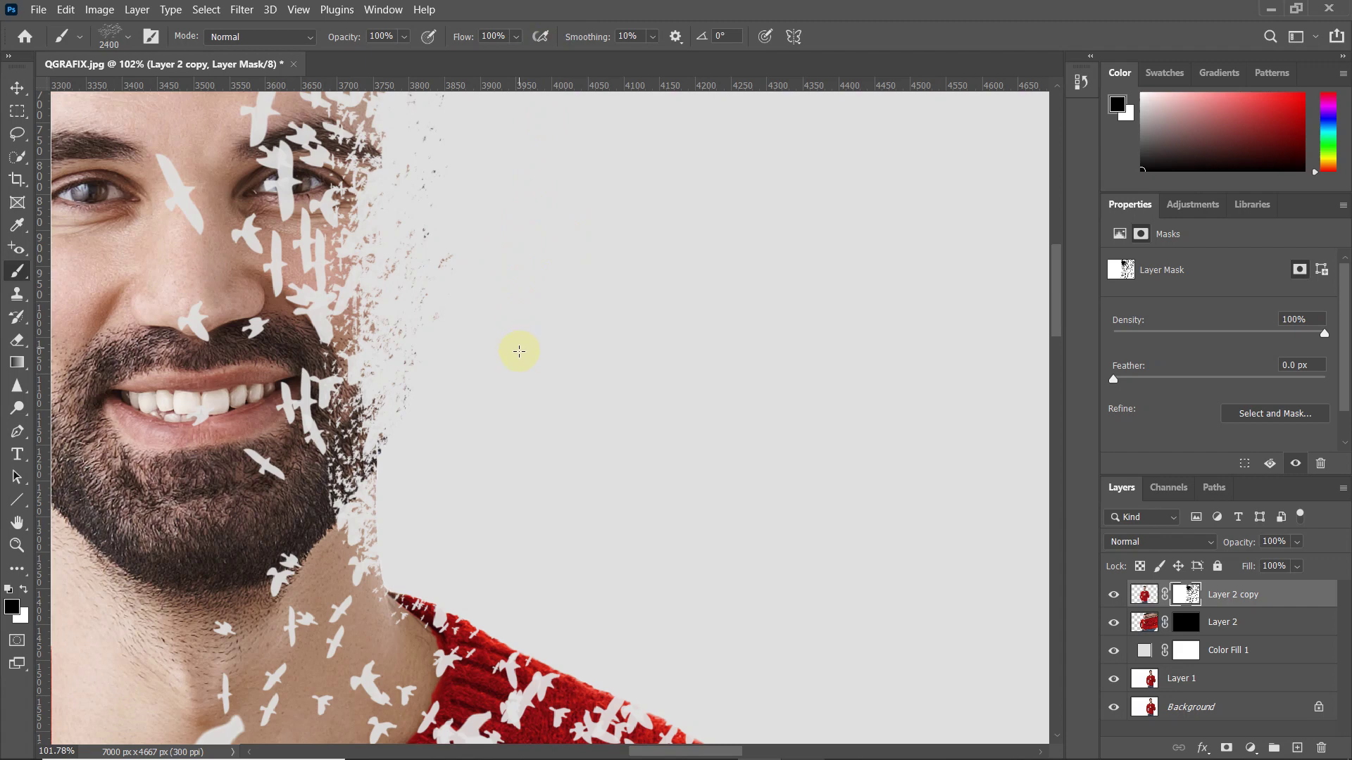
Reduce the brush to 300 px and rotate its tip to 27°.
{"action": "key", "text": "bracketleft"}
{"action": "key", "text": "bracketleft"}
{"action": "key", "text": "bracketleft"}
{"action": "key", "text": "bracketleft"}
{"action": "key", "text": "bracketleft"}
{"action": "key", "text": "bracketleft"}
{"action": "key", "text": "bracketleft"}
{"action": "key", "text": "bracketleft"}
{"action": "key", "text": "bracketleft"}
{"action": "key", "text": "bracketleft"}
{"action": "key", "text": "bracketleft"}
{"action": "key", "text": "bracketleft"}
{"action": "key", "text": "bracketleft"}
{"action": "key", "text": "bracketleft"}
{"action": "key", "text": "bracketleft"}
{"action": "key", "text": "bracketleft"}
{"action": "key", "text": "bracketleft"}
{"action": "key", "text": "bracketleft"}
{"action": "key", "text": "bracketleft"}
{"action": "key", "text": "bracketleft"}
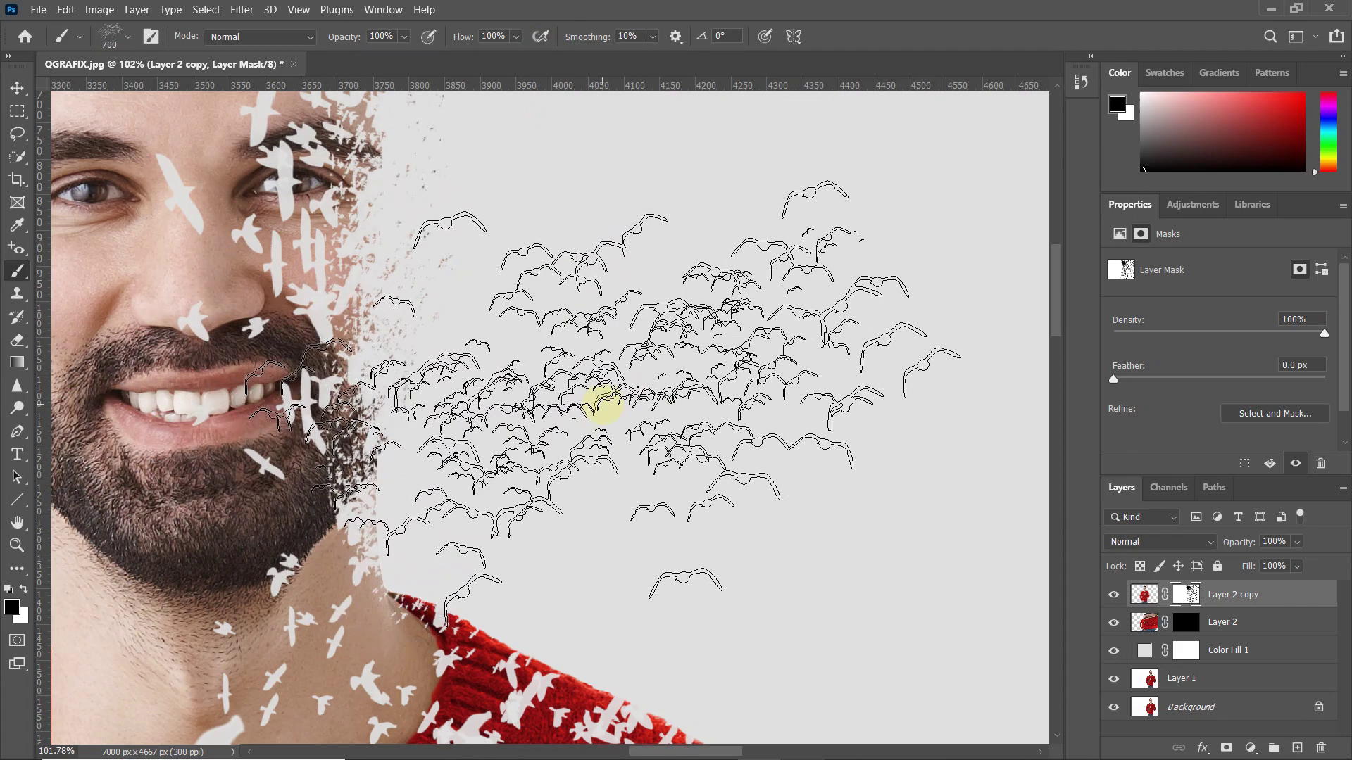
{"action": "key", "text": "bracketright"}
{"action": "key", "text": "bracketright"}
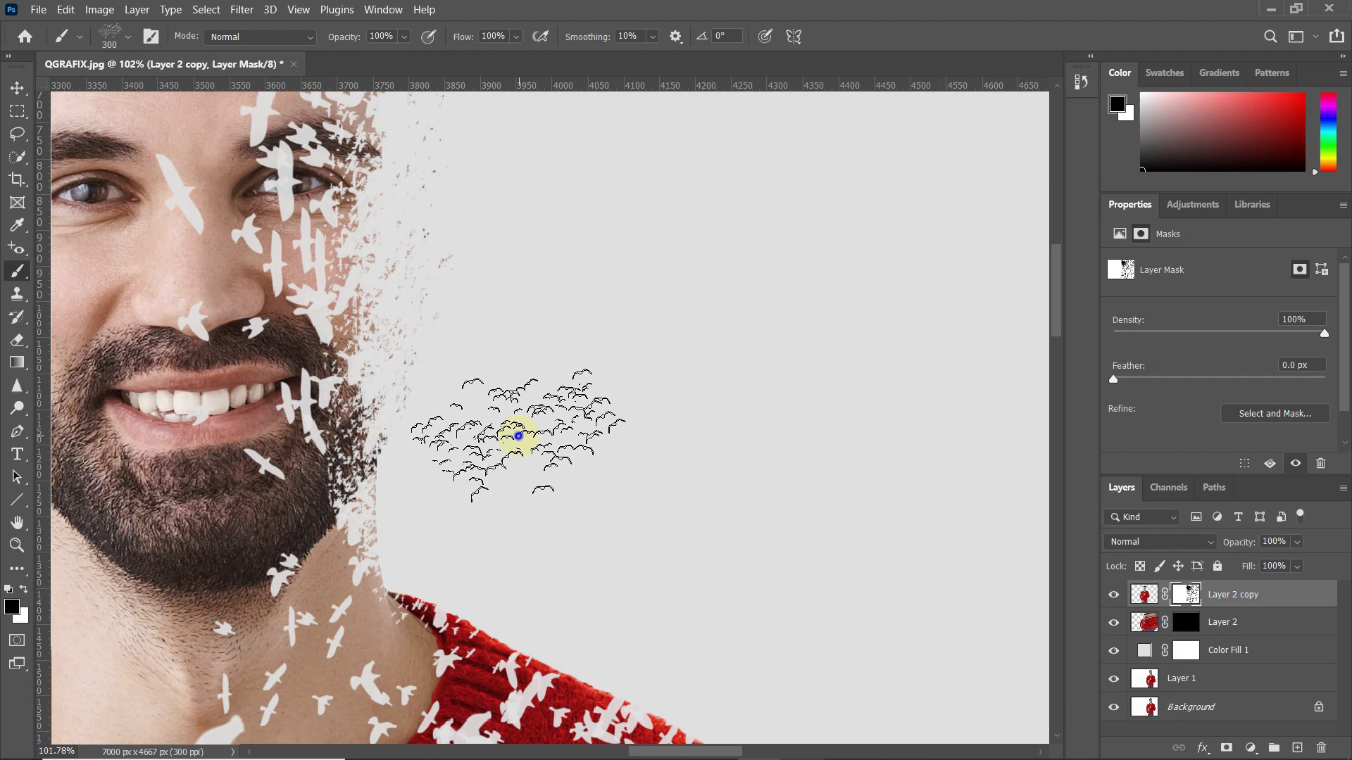
{"action": "right_click", "coordinate": [518, 436]}
{"action": "left_click_drag", "start_coordinate": [593, 477], "coordinate": [591, 471]}
Paint small birds on the Layer 2 copy mask to break up the edge of the neck and the adjoining shoulder.
{"action": "left_click", "coordinate": [425, 378]}
{"action": "mouse_move", "coordinate": [437, 486]}
{"action": "left_mouse_down"}
{"action": "mouse_move", "coordinate": [483, 590]}
{"action": "mouse_move", "coordinate": [459, 564]}
{"action": "mouse_move", "coordinate": [603, 669]}
{"action": "mouse_move", "coordinate": [538, 583]}
{"action": "mouse_move", "coordinate": [471, 546]}
{"action": "mouse_move", "coordinate": [552, 621]}
{"action": "left_mouse_up"}
{"action": "key", "text": "space"}
{"action": "mouse_move", "coordinate": [535, 576]}
{"action": "left_mouse_down"}
{"action": "mouse_move", "coordinate": [336, 362]}
{"action": "mouse_move", "coordinate": [338, 272]}
{"action": "left_mouse_up"}
{"action": "left_click_drag", "start_coordinate": [408, 394], "coordinate": [507, 443]}
{"action": "key", "text": "space"}
{"action": "scroll", "coordinate": [446, 408], "scroll_direction": "down", "scroll_amount": 3}
{"action": "mouse_move", "coordinate": [594, 493]}
{"action": "left_mouse_down"}
{"action": "mouse_move", "coordinate": [446, 408]}
{"action": "mouse_move", "coordinate": [338, 272]}
{"action": "mouse_move", "coordinate": [407, 377]}
{"action": "mouse_move", "coordinate": [475, 412]}
{"action": "left_mouse_up"}
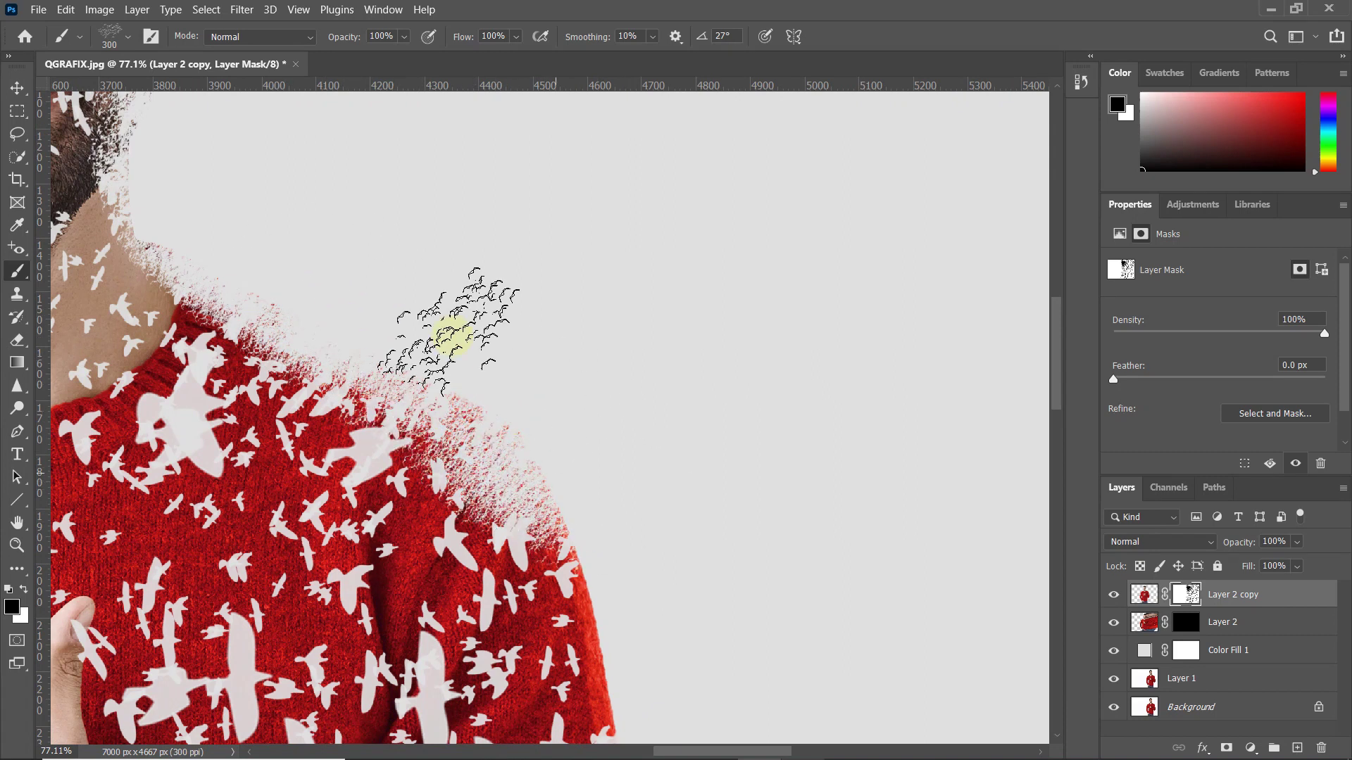
{"action": "left_click_drag", "start_coordinate": [628, 600], "coordinate": [607, 593]}
Enlarge the brush to 700 px, rotate its tip to -72°, and break up the outer edge of the sleeve on the mask.
{"action": "scroll", "coordinate": [593, 425], "scroll_direction": "down", "scroll_amount": 5}
{"action": "key", "text": "bracketright"}
{"action": "key", "text": "bracketright"}
{"action": "key", "text": "bracketright"}
{"action": "key", "text": "bracketright"}
{"action": "right_click", "coordinate": [615, 446]}
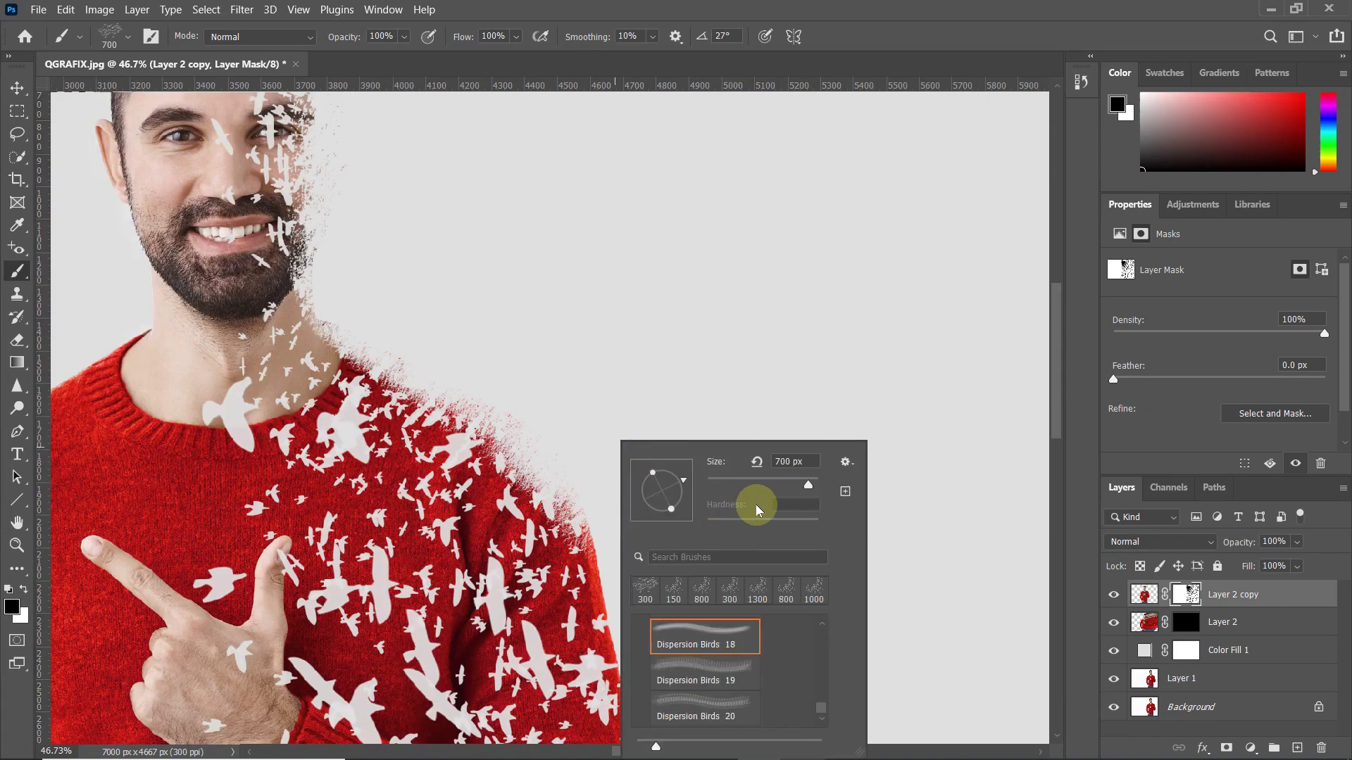
{"action": "left_click_drag", "start_coordinate": [699, 487], "coordinate": [670, 515]}
{"action": "left_click_drag", "start_coordinate": [559, 415], "coordinate": [649, 598]}
{"action": "scroll", "coordinate": [629, 356], "scroll_direction": "down", "scroll_amount": 4}
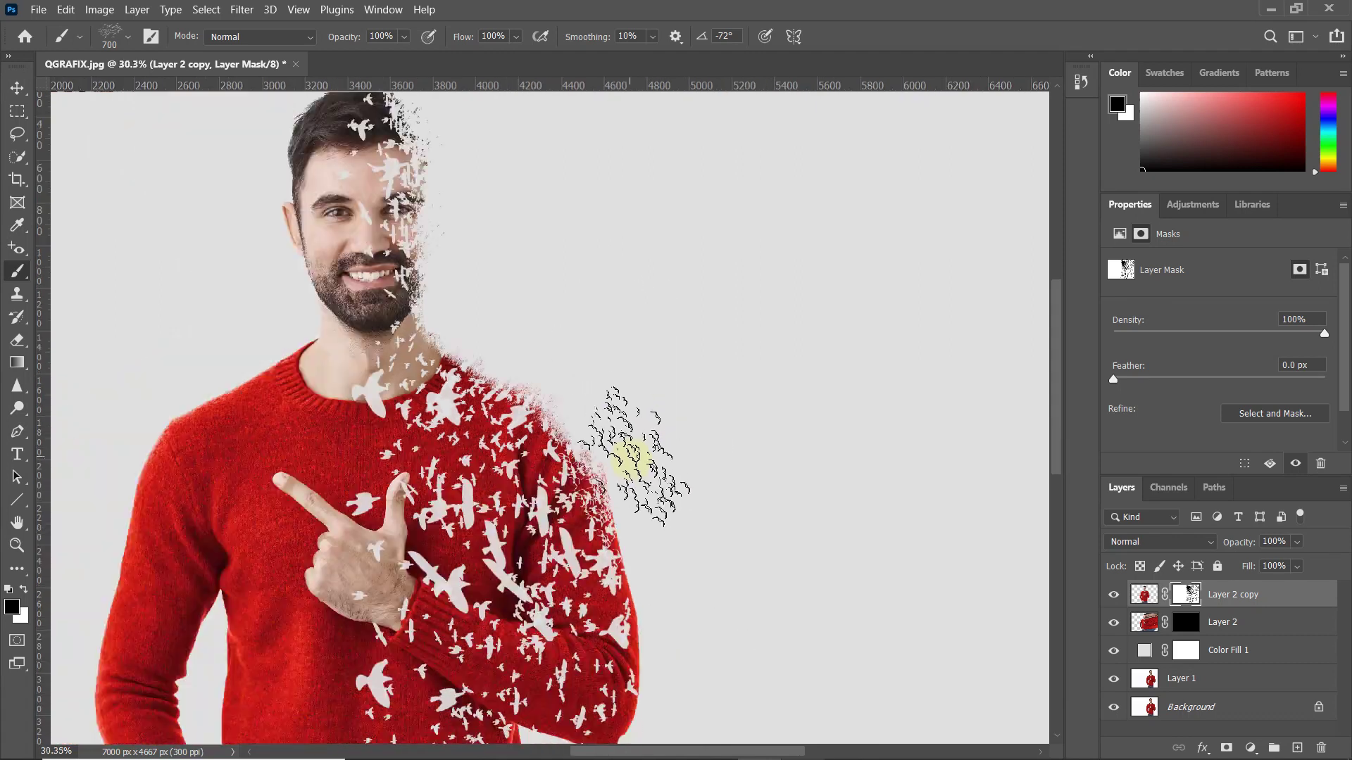
{"action": "left_click_drag", "start_coordinate": [609, 539], "coordinate": [598, 526]}
{"action": "left_click_drag", "start_coordinate": [637, 577], "coordinate": [592, 359]}
Reduce the brush to 400 px and break up the elbow, the forearm's underside and the sweater's side on the mask.
{"action": "scroll", "coordinate": [609, 521], "scroll_direction": "up", "scroll_amount": 4}
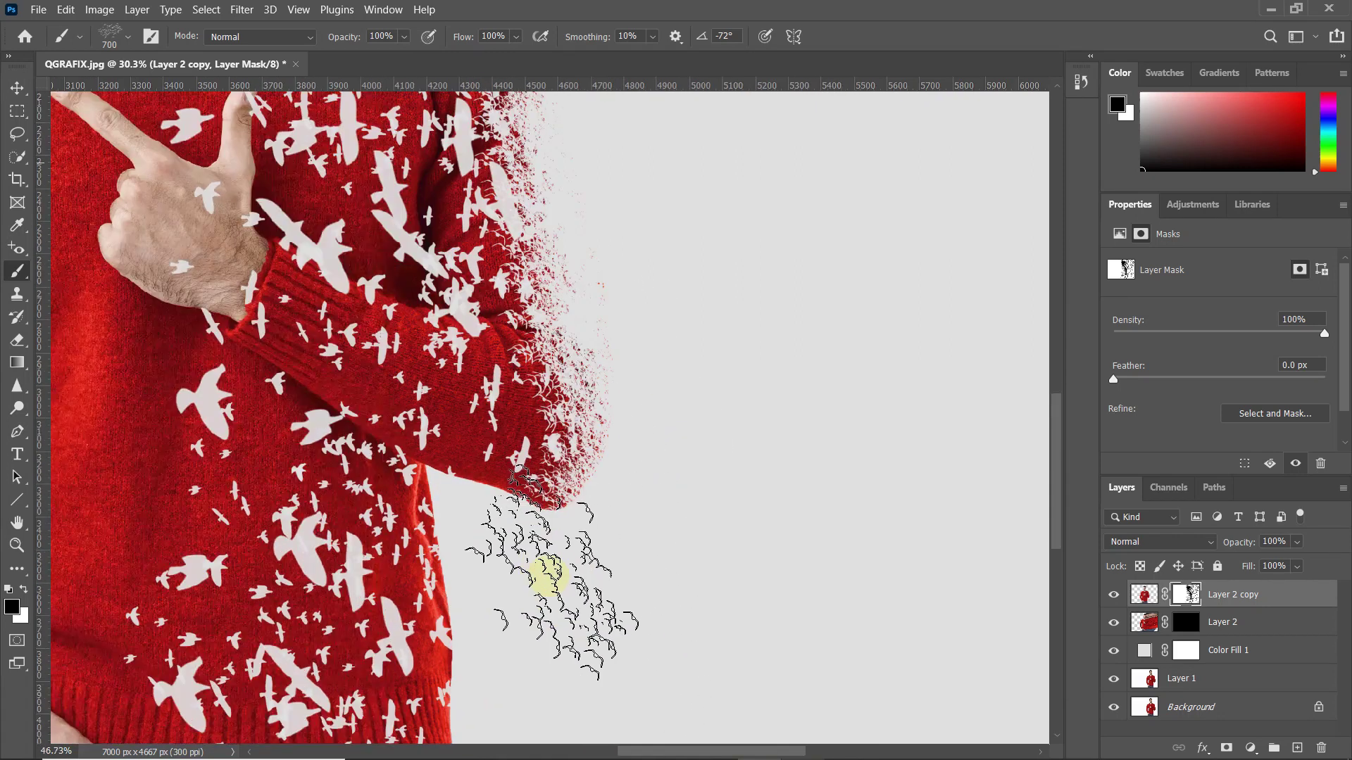
{"action": "key", "text": "bracketleft"}
{"action": "key", "text": "bracketleft"}
{"action": "mouse_move", "coordinate": [468, 468]}
{"action": "left_mouse_down"}
{"action": "mouse_move", "coordinate": [564, 407]}
{"action": "mouse_move", "coordinate": [581, 440]}
{"action": "left_mouse_up"}
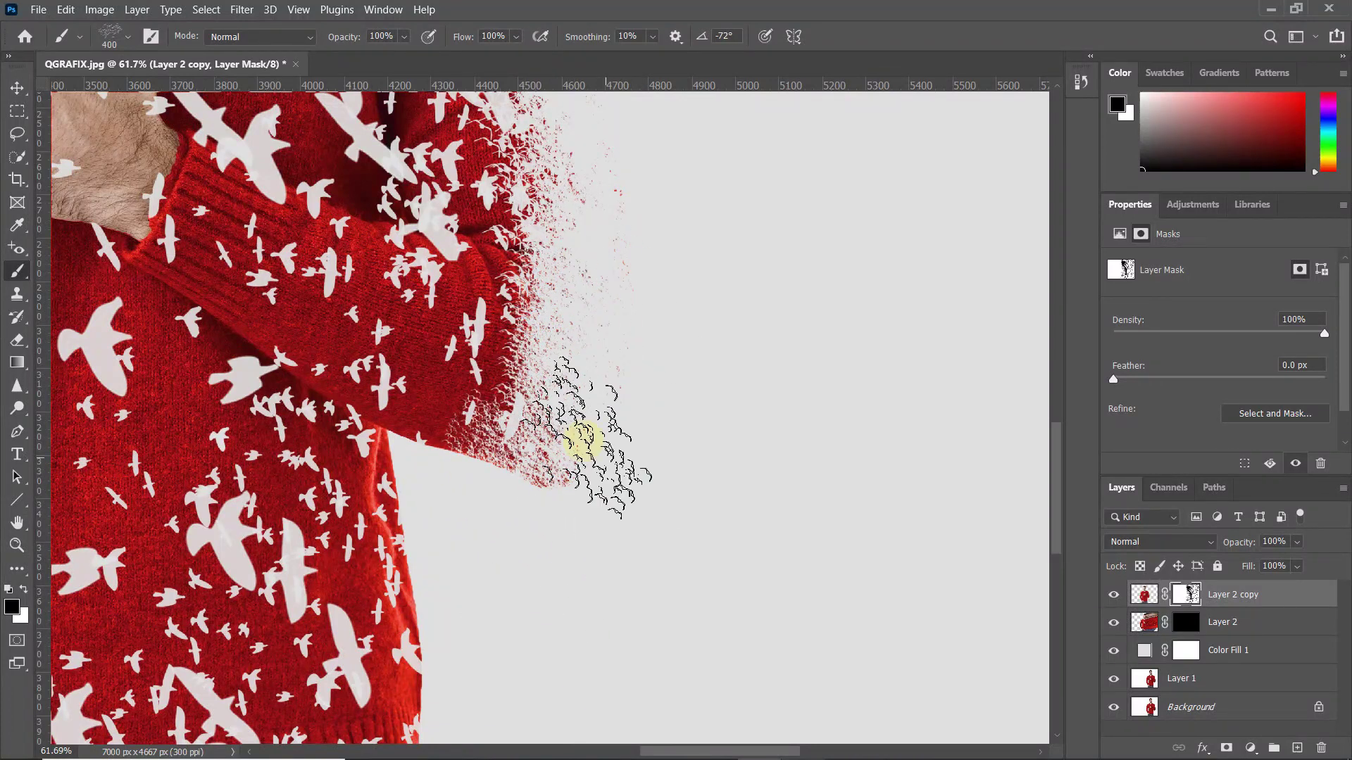
{"action": "left_click_drag", "start_coordinate": [426, 505], "coordinate": [350, 498]}
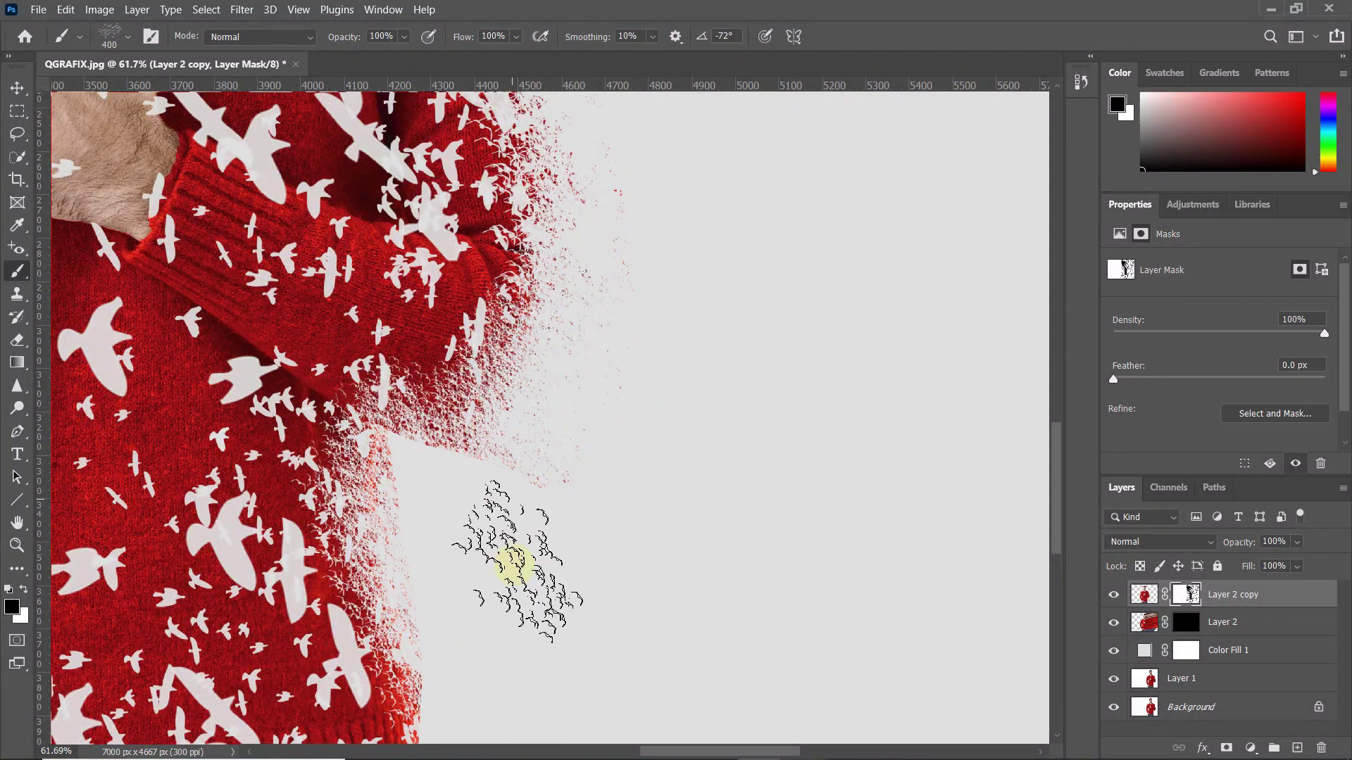
Paint birds on the mask down the side of the sweater's hem and the jeans to the image's lower edge.
{"action": "scroll", "coordinate": [514, 563], "scroll_direction": "down", "scroll_amount": 5}
{"action": "mouse_move", "coordinate": [453, 247]}
{"action": "left_mouse_down"}
{"action": "mouse_move", "coordinate": [419, 639]}
{"action": "mouse_move", "coordinate": [408, 397]}
{"action": "mouse_move", "coordinate": [405, 601]}
{"action": "mouse_move", "coordinate": [374, 657]}
{"action": "mouse_move", "coordinate": [348, 539]}
{"action": "mouse_move", "coordinate": [394, 733]}
{"action": "left_mouse_up"}
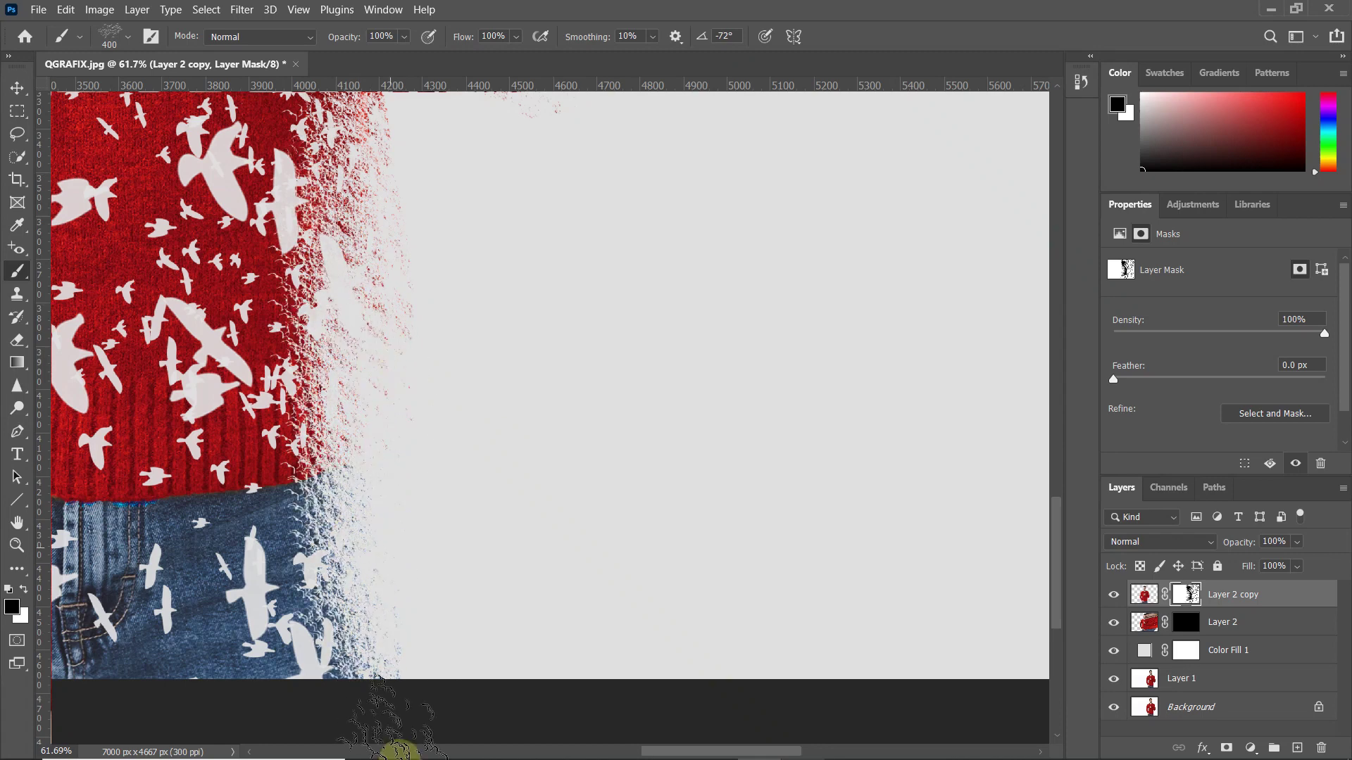
{"action": "scroll", "coordinate": [415, 402], "scroll_direction": "down", "scroll_amount": 8}
{"action": "left_click_drag", "start_coordinate": [422, 369], "coordinate": [434, 504]}
Enlarge the brush to 1700 px and paint birds on the mask over the lower sweater and the jeans.
{"action": "scroll", "coordinate": [416, 308], "scroll_direction": "up", "scroll_amount": 6}
{"action": "key", "text": "bracketright"}
{"action": "key", "text": "bracketright"}
{"action": "key", "text": "bracketright"}
{"action": "key", "text": "bracketright"}
{"action": "key", "text": "bracketright"}
{"action": "key", "text": "bracketright"}
{"action": "key", "text": "bracketright"}
{"action": "key", "text": "bracketright"}
{"action": "key", "text": "bracketright"}
{"action": "key", "text": "bracketright"}
{"action": "key", "text": "bracketright"}
{"action": "key", "text": "bracketright"}
{"action": "key", "text": "bracketright"}
{"action": "left_click_drag", "start_coordinate": [573, 512], "coordinate": [532, 295]}
{"action": "left_click", "coordinate": [464, 424]}
{"action": "left_click_drag", "start_coordinate": [579, 495], "coordinate": [625, 129]}
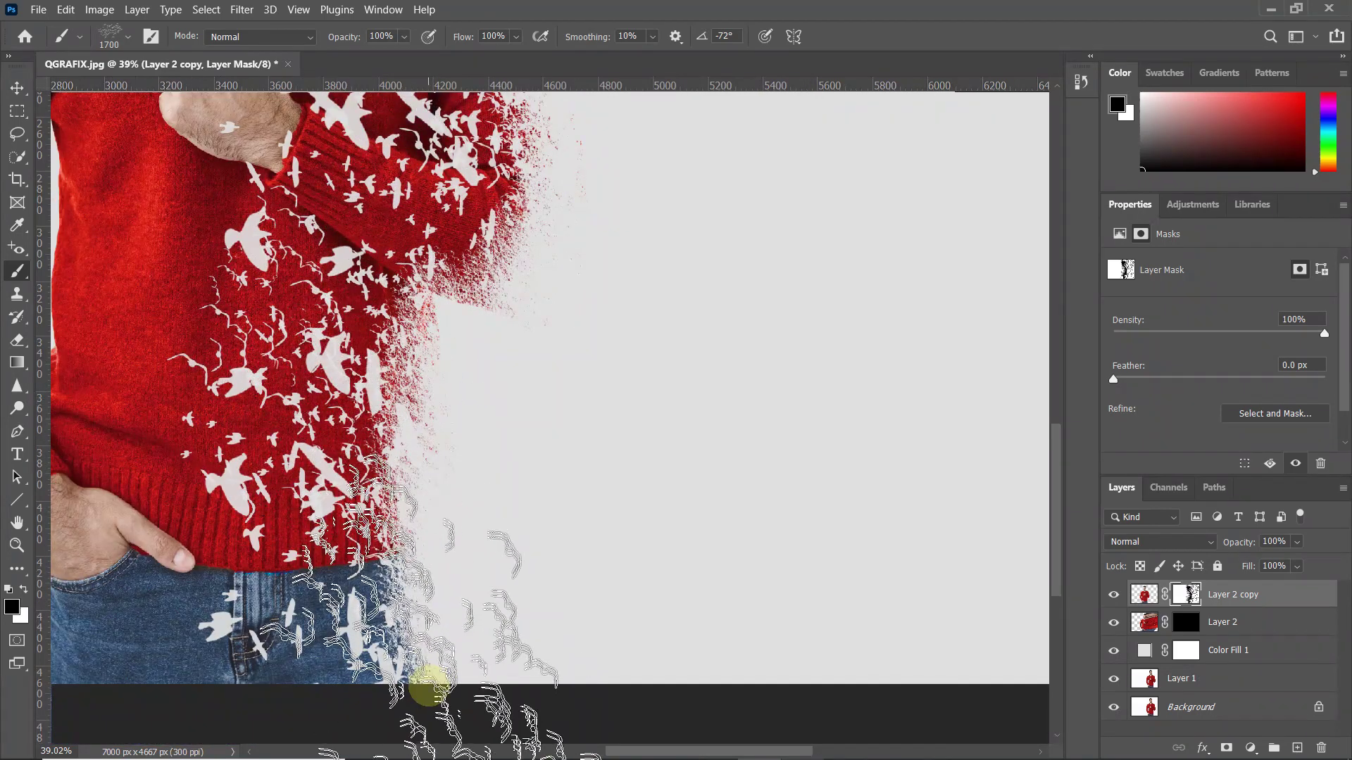
Stamp the 1700 px birds on the mask over the dispersing shoulder and sleeve.
{"action": "scroll", "coordinate": [507, 552], "scroll_direction": "down", "scroll_amount": 5}
{"action": "left_click_drag", "start_coordinate": [565, 466], "coordinate": [582, 510]}
{"action": "scroll", "coordinate": [541, 313], "scroll_direction": "up", "scroll_amount": 2}
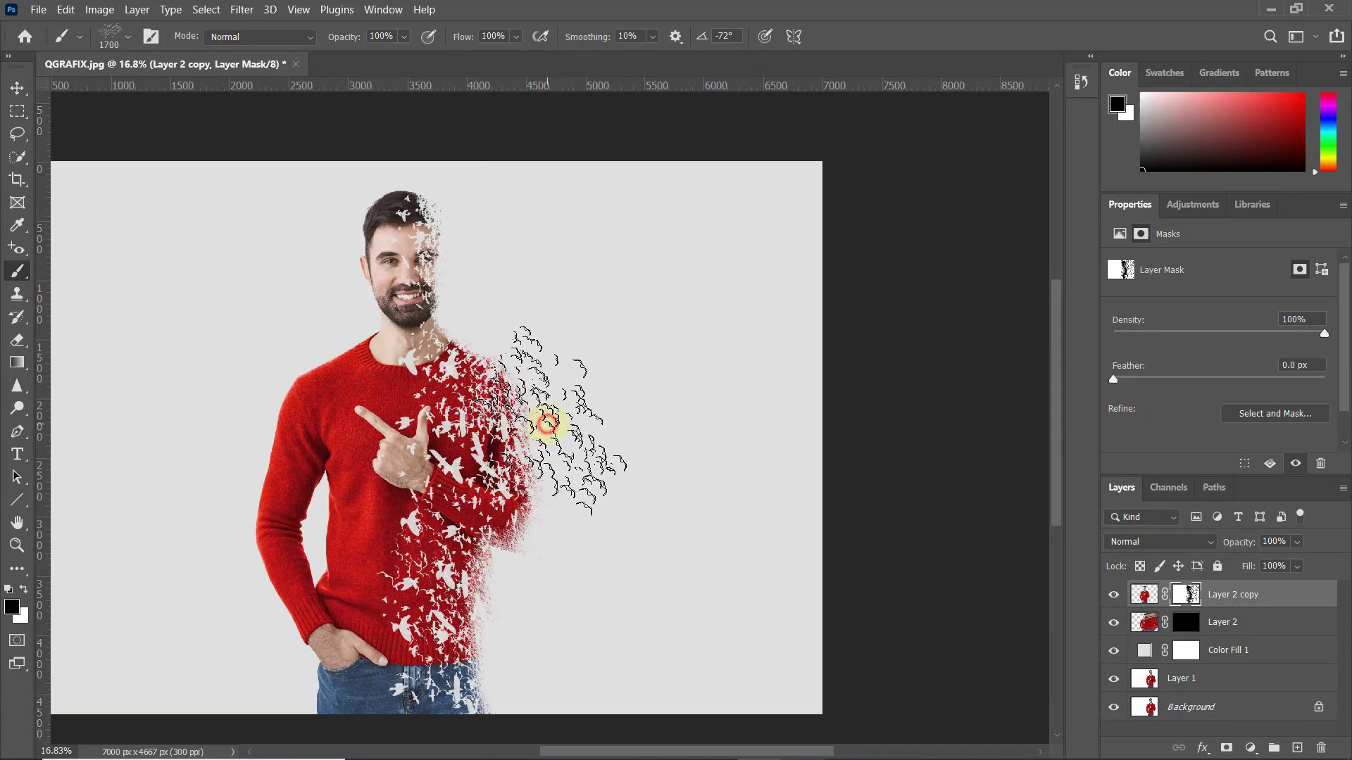
{"action": "scroll", "coordinate": [546, 421], "scroll_direction": "up", "scroll_amount": 3}
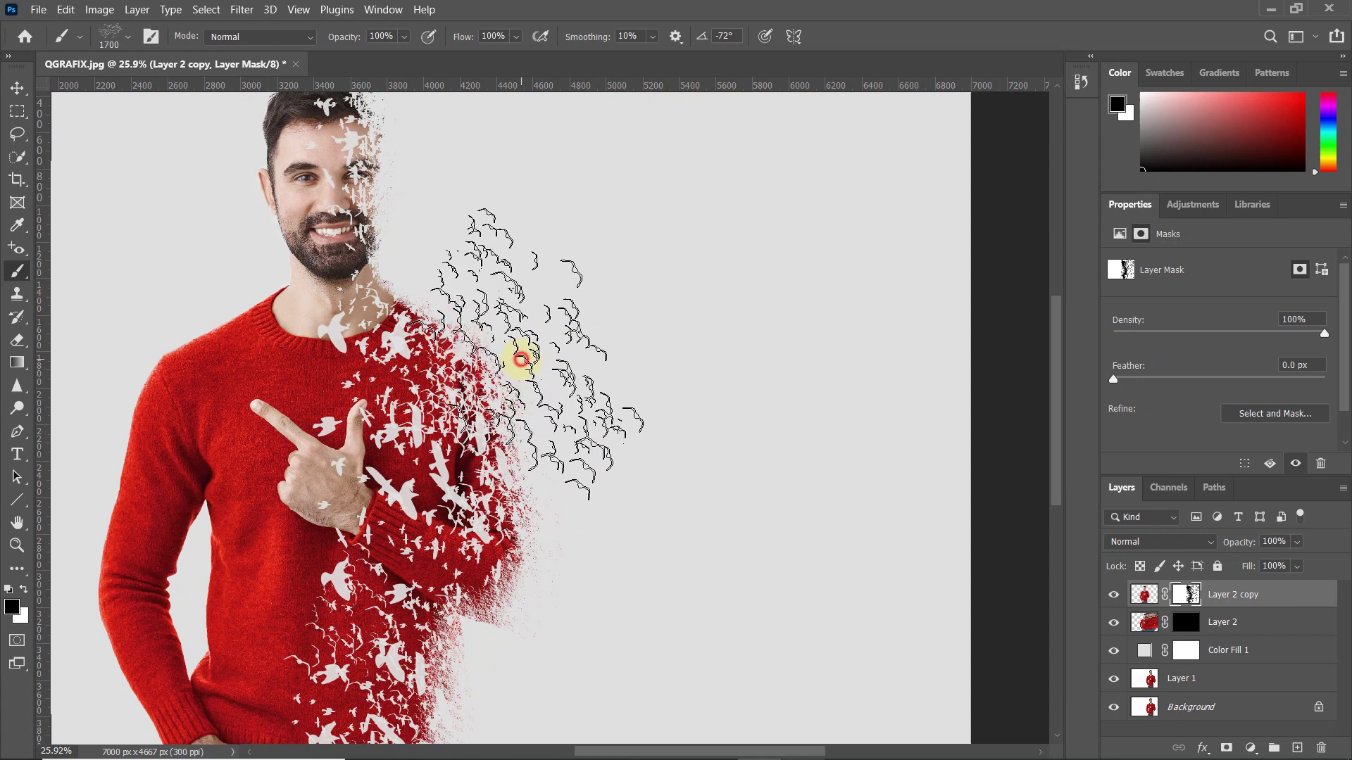
Switch the brush to the Dispersion Birds 19 tip and set its size to 1400 px.
{"action": "right_click", "coordinate": [572, 375]}
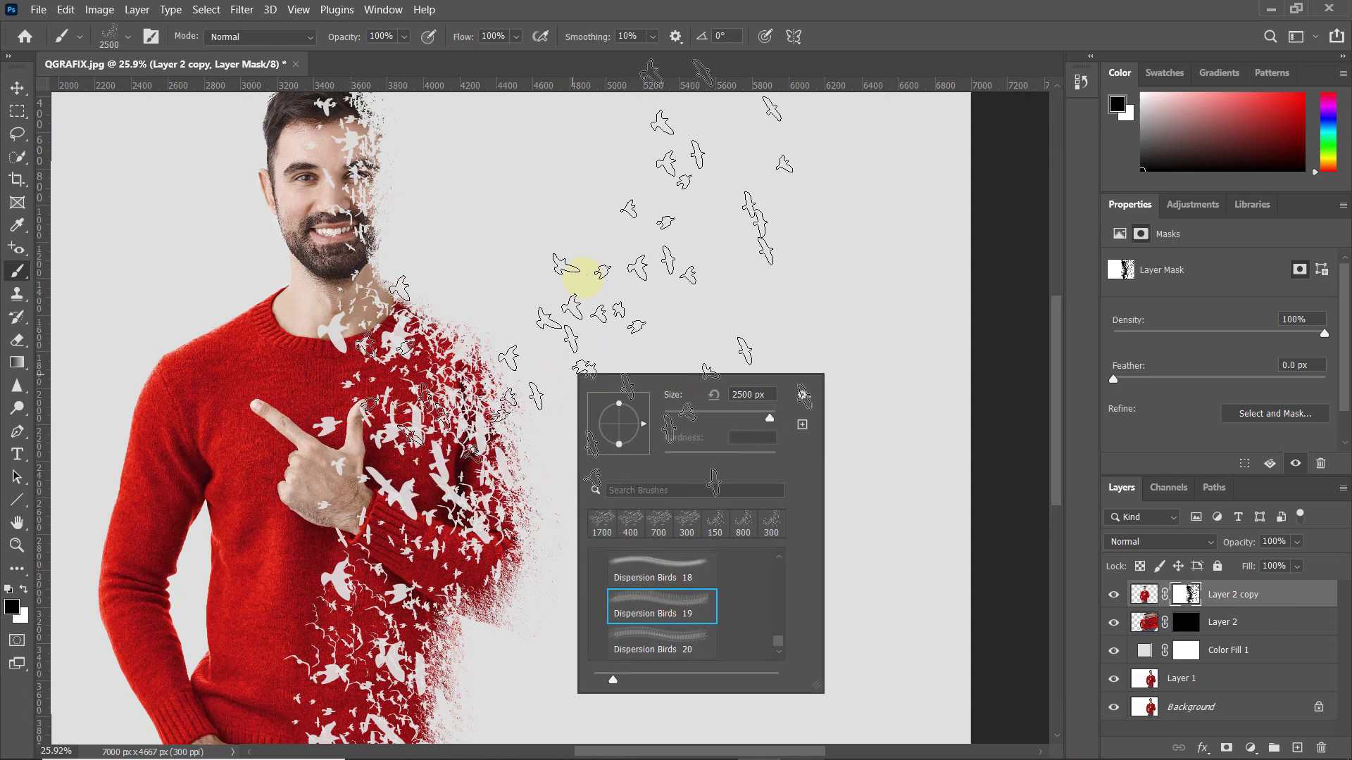
{"action": "left_click", "coordinate": [663, 279]}
{"action": "key", "text": "bracketleft"}
{"action": "key", "text": "bracketleft"}
{"action": "key", "text": "bracketleft"}
{"action": "key", "text": "bracketleft"}
{"action": "key", "text": "bracketleft"}
{"action": "key", "text": "bracketleft"}
{"action": "key", "text": "bracketleft"}
{"action": "key", "text": "bracketleft"}
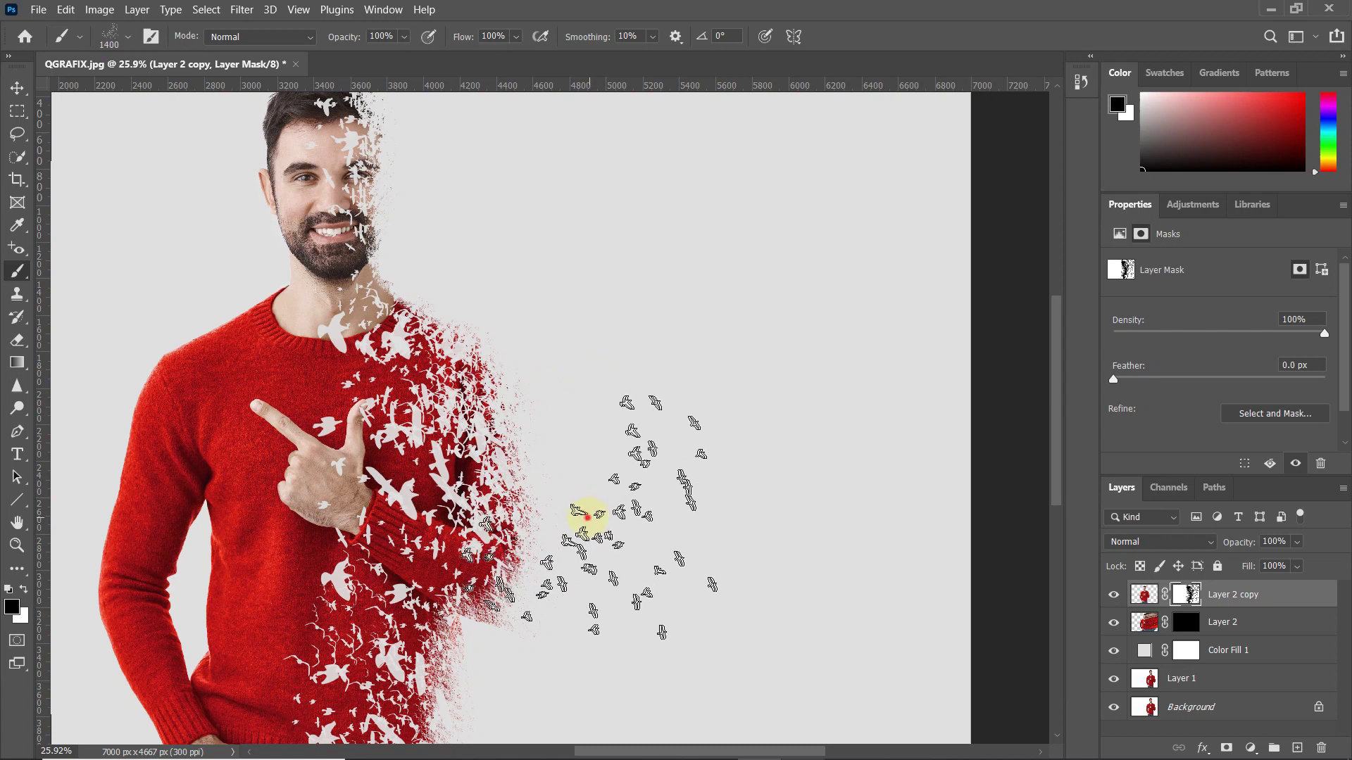
Stamp birds on the mask along the dispersing edge of the face, neck, shoulder and sleeve.
{"action": "left_click", "coordinate": [561, 304]}
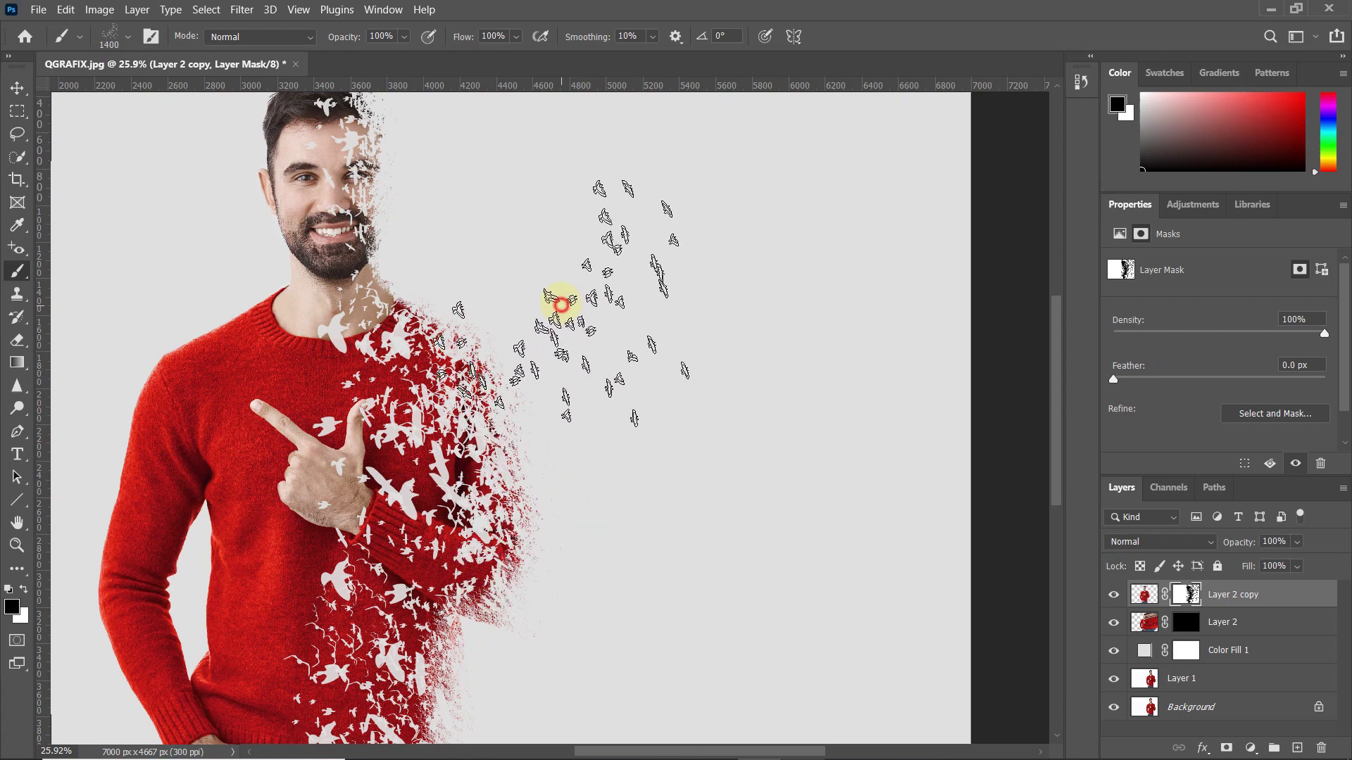
{"action": "left_click_drag", "start_coordinate": [559, 292], "coordinate": [619, 417]}
{"action": "left_click", "coordinate": [561, 340]}
{"action": "left_click", "coordinate": [555, 310]}
{"action": "left_click", "coordinate": [549, 211]}
{"action": "left_click", "coordinate": [533, 161]}
{"action": "left_click", "coordinate": [533, 164]}
{"action": "left_click", "coordinate": [519, 188]}
{"action": "left_click", "coordinate": [538, 260]}
{"action": "left_click", "coordinate": [577, 364]}
{"action": "left_click", "coordinate": [647, 485]}
{"action": "left_click", "coordinate": [661, 558]}
{"action": "left_click", "coordinate": [662, 597]}
{"action": "left_click", "coordinate": [666, 603]}
{"action": "mouse_move", "coordinate": [650, 452]}
{"action": "left_mouse_down"}
{"action": "mouse_move", "coordinate": [617, 418]}
{"action": "mouse_move", "coordinate": [603, 358]}
{"action": "left_mouse_up"}
{"action": "left_click", "coordinate": [607, 492]}
{"action": "left_click", "coordinate": [621, 462]}
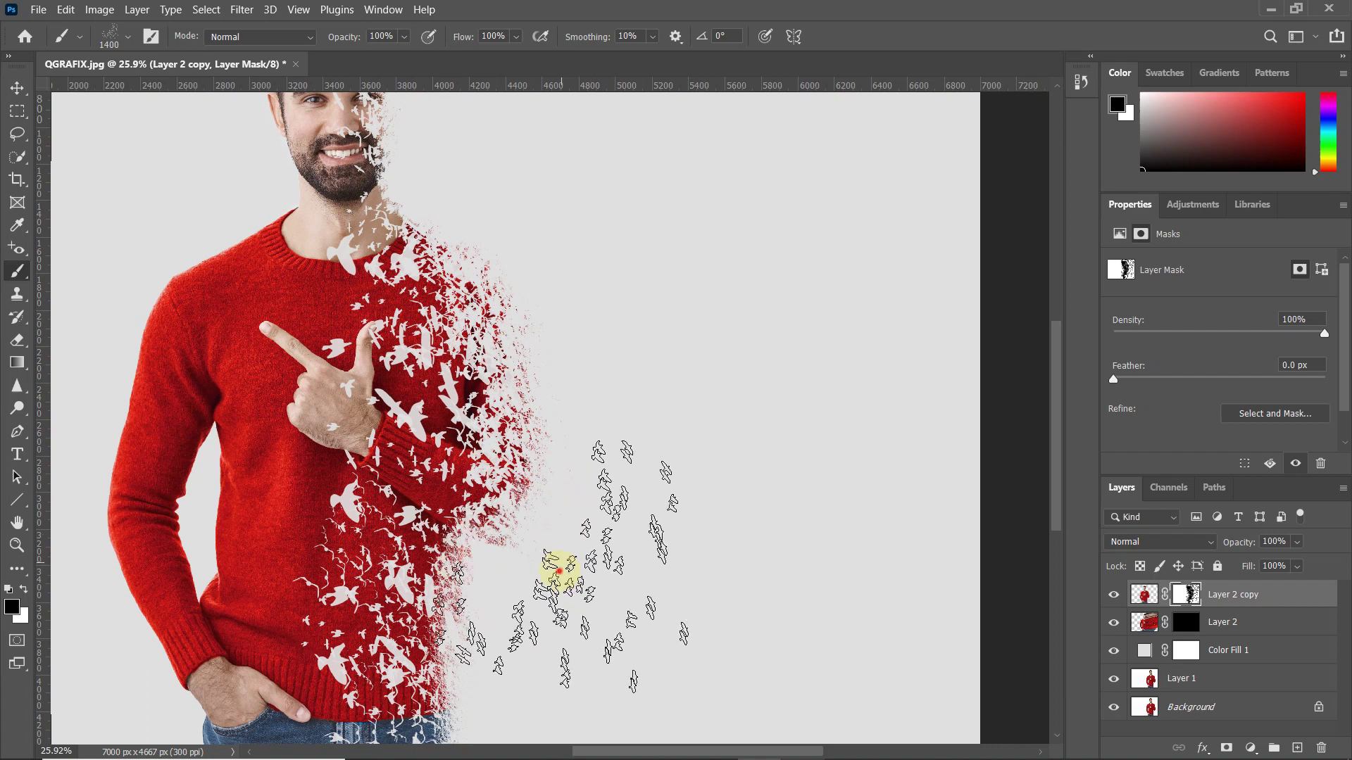
Stamp birds on the mask along the side of the lower sweater and over the jeans.
{"action": "left_click", "coordinate": [555, 642]}
{"action": "left_click_drag", "start_coordinate": [558, 598], "coordinate": [567, 401]}
{"action": "left_click", "coordinate": [505, 456]}
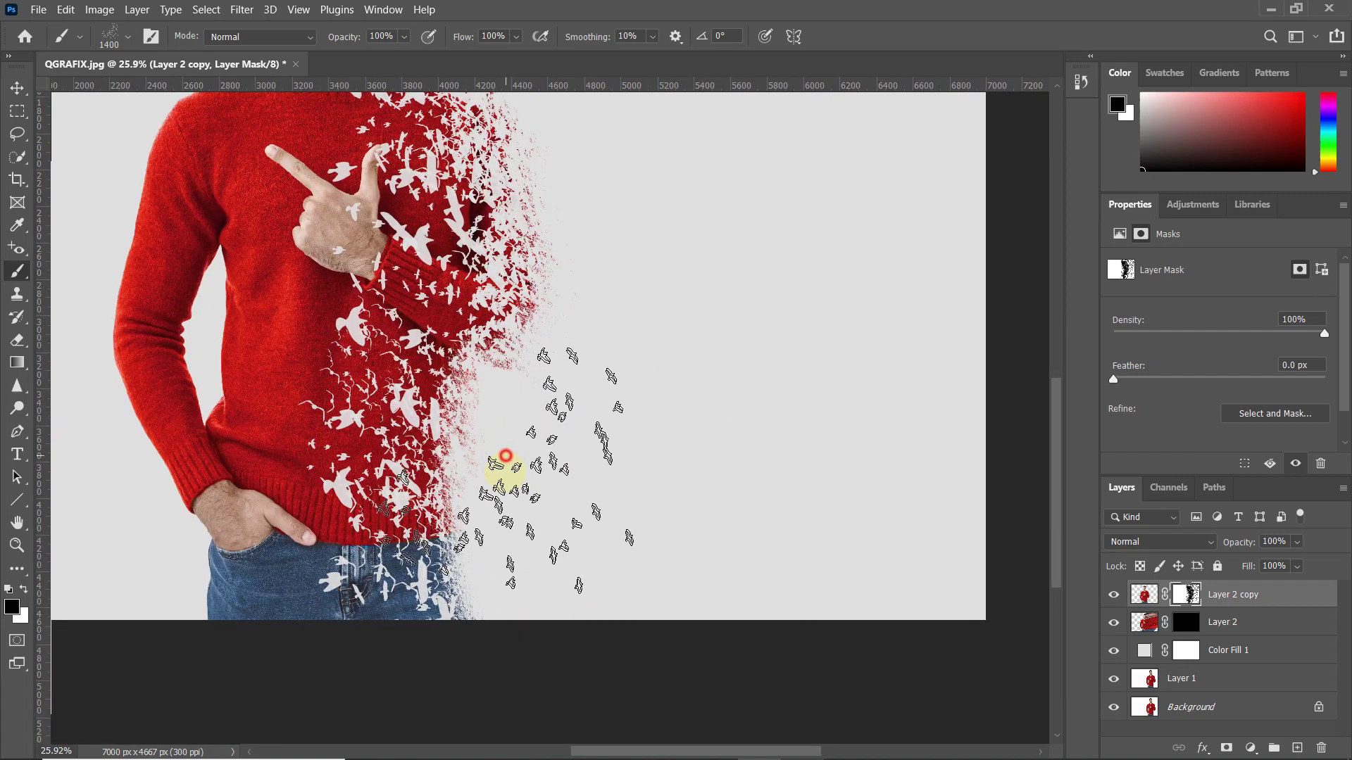
{"action": "left_click", "coordinate": [555, 553]}
{"action": "left_click", "coordinate": [544, 495]}
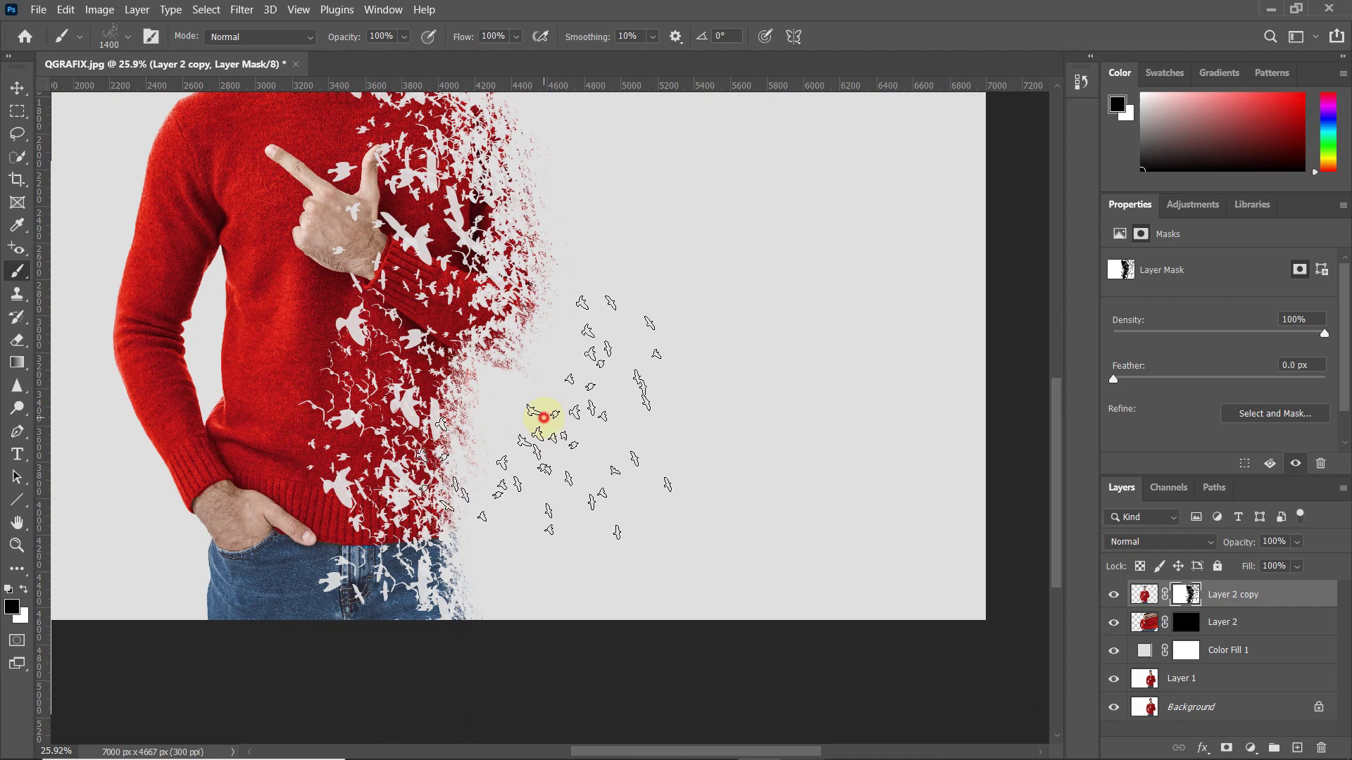
{"action": "mouse_move", "coordinate": [562, 329]}
{"action": "left_mouse_down"}
{"action": "mouse_move", "coordinate": [618, 268]}
{"action": "mouse_move", "coordinate": [644, 265]}
{"action": "mouse_move", "coordinate": [611, 298]}
{"action": "mouse_move", "coordinate": [645, 281]}
{"action": "mouse_move", "coordinate": [615, 301]}
{"action": "left_mouse_up"}
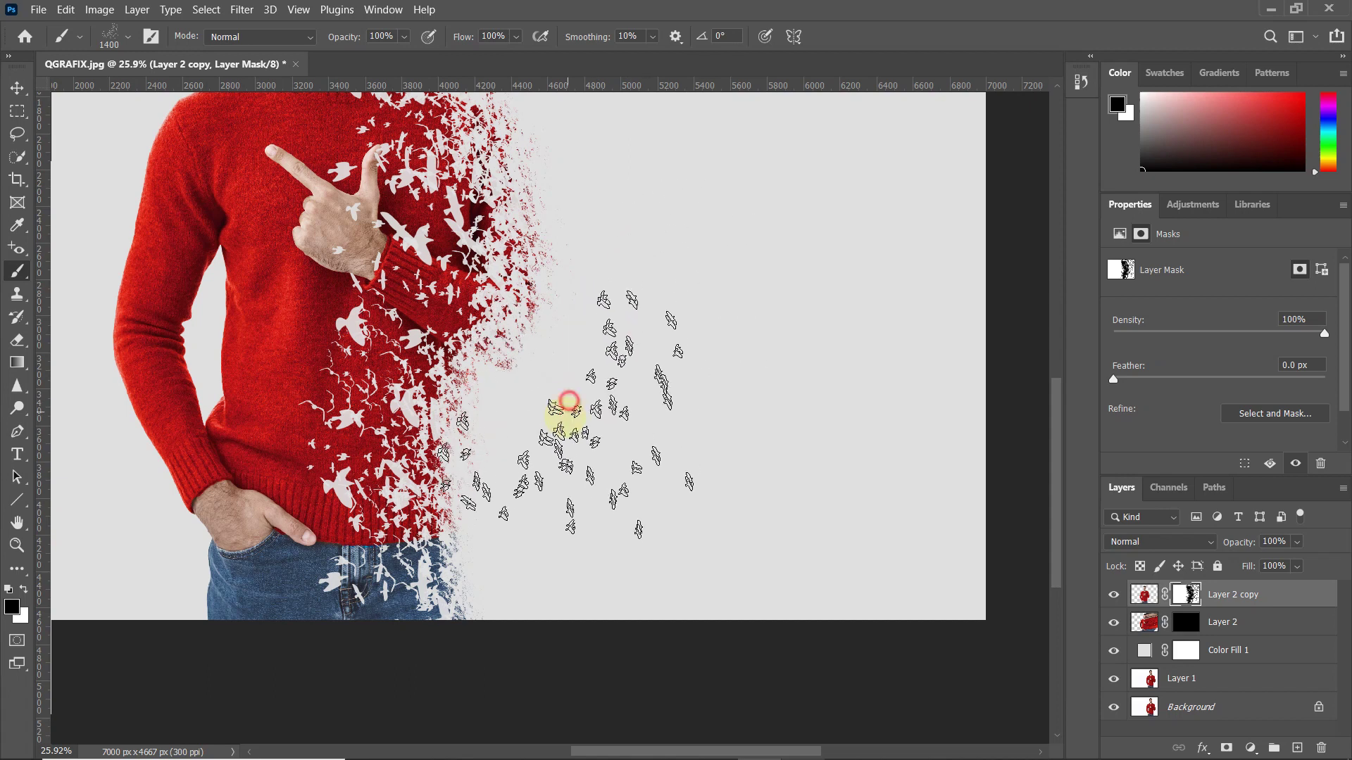
{"action": "mouse_move", "coordinate": [575, 418]}
{"action": "left_mouse_down"}
{"action": "mouse_move", "coordinate": [557, 497]}
{"action": "mouse_move", "coordinate": [516, 550]}
{"action": "mouse_move", "coordinate": [512, 590]}
{"action": "mouse_move", "coordinate": [545, 579]}
{"action": "mouse_move", "coordinate": [552, 499]}
{"action": "left_mouse_up"}
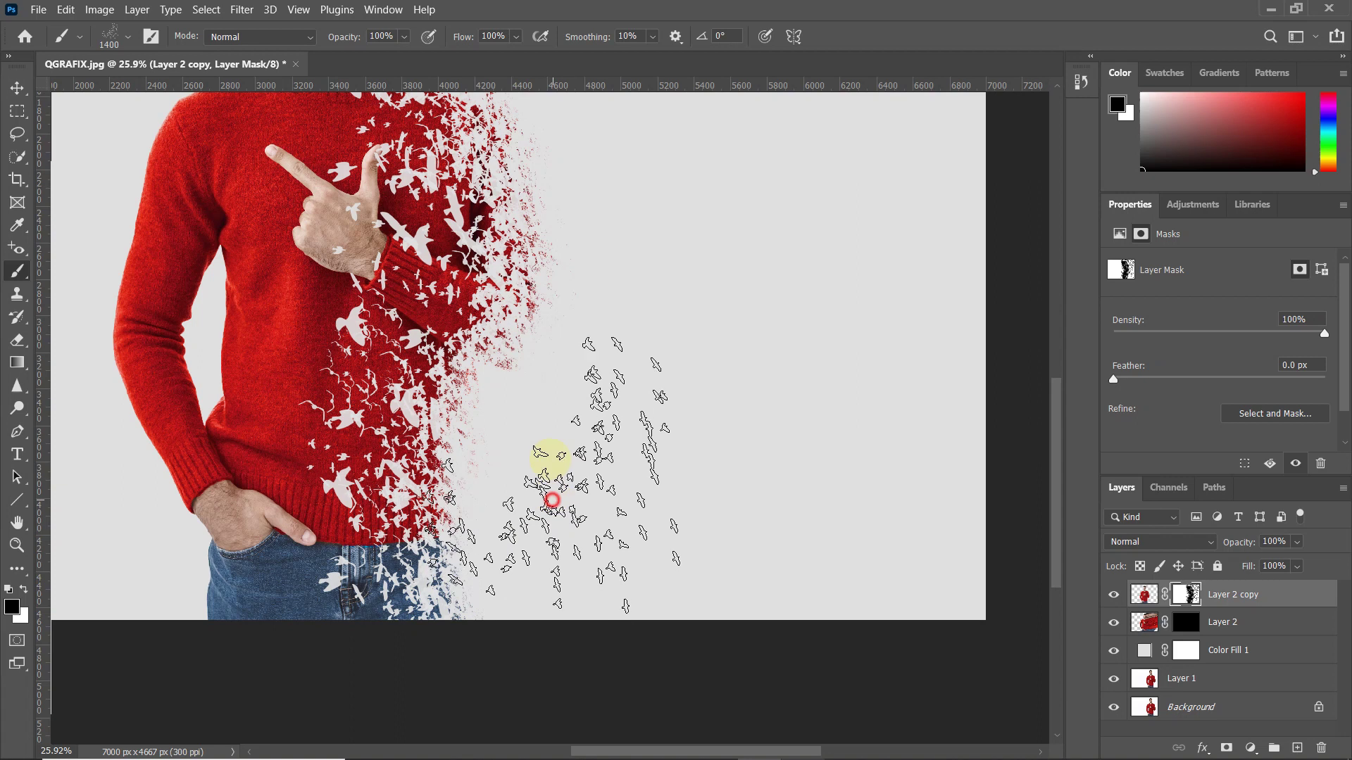
{"action": "left_click_drag", "start_coordinate": [634, 349], "coordinate": [640, 581]}
Add more bird stamps to the mask along the man's whole dispersing side, from the neck past the elbow to the hip.
{"action": "scroll", "coordinate": [613, 455], "scroll_direction": "down", "scroll_amount": 2}
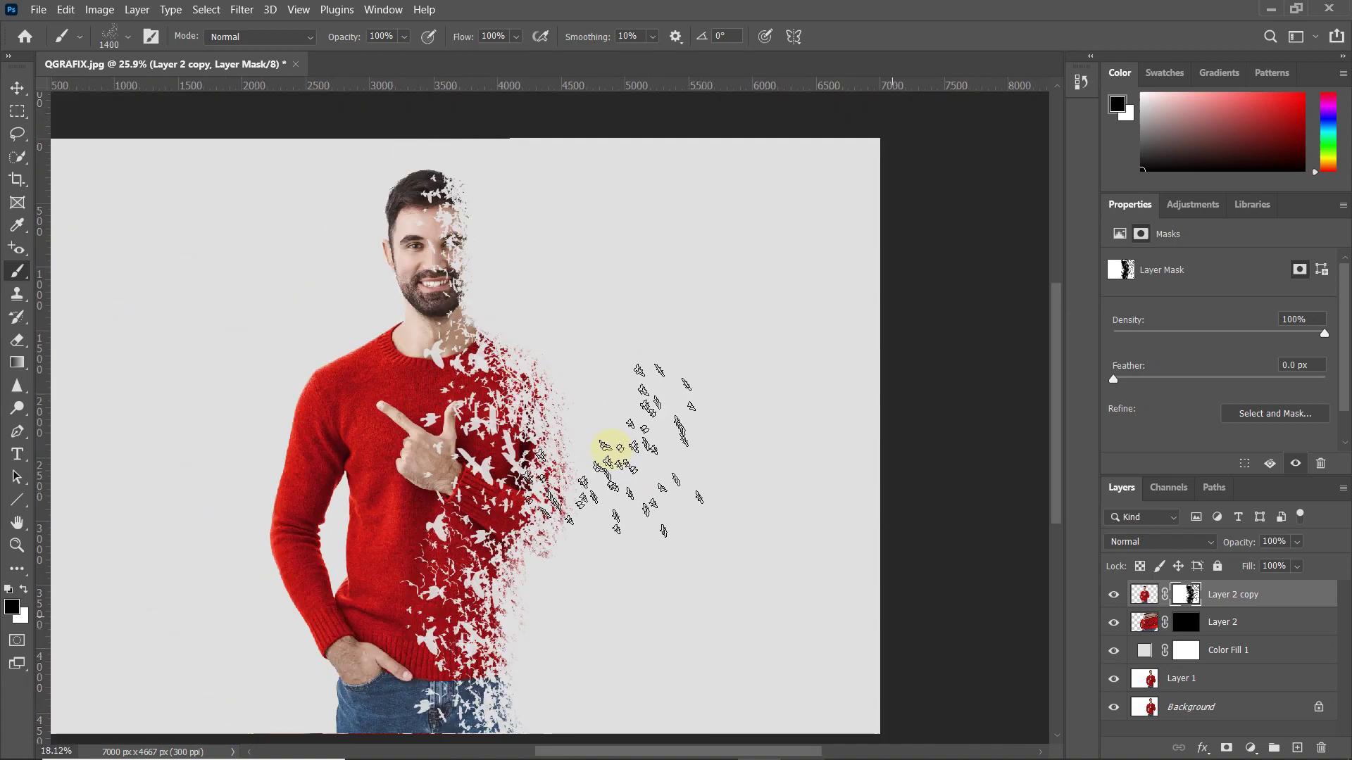
{"action": "left_click", "coordinate": [571, 306]}
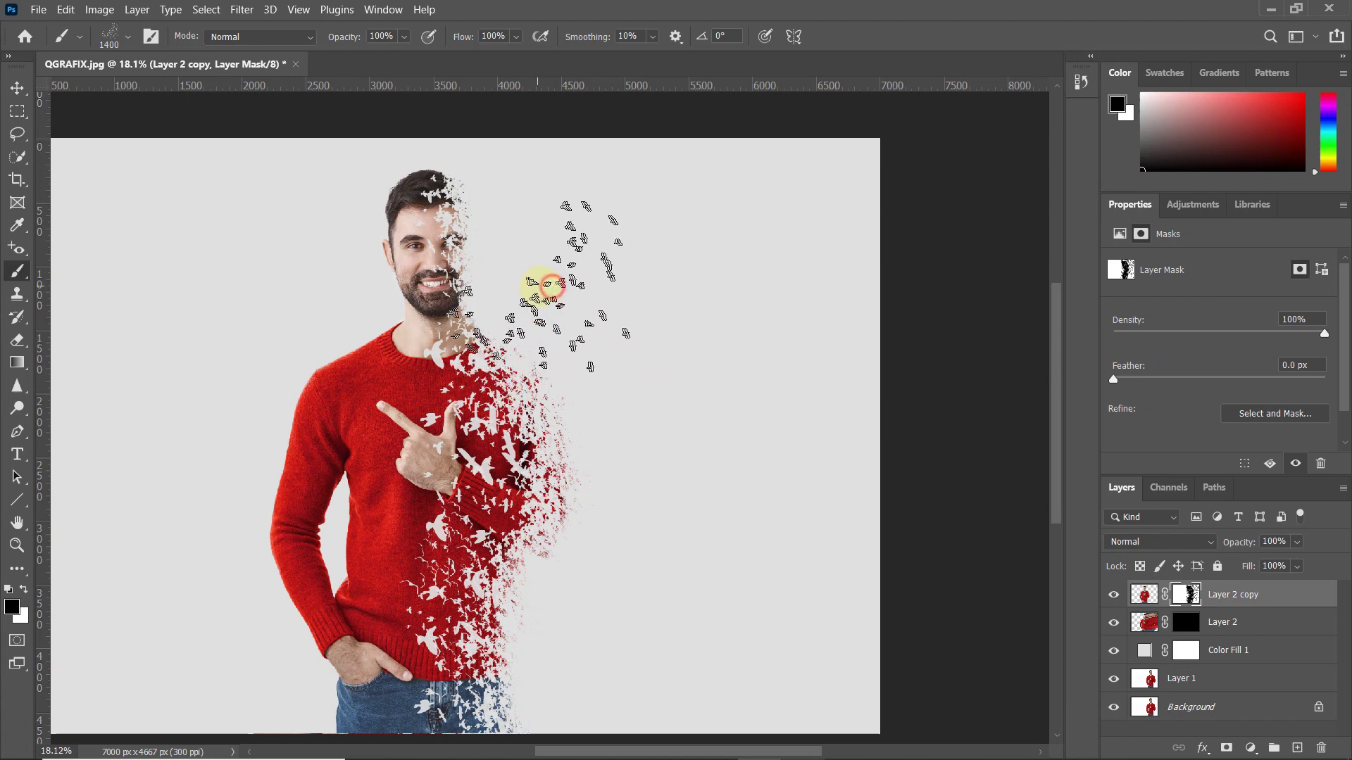
{"action": "left_click", "coordinate": [594, 432]}
{"action": "left_click", "coordinate": [634, 452]}
{"action": "left_click", "coordinate": [634, 474]}
{"action": "left_click", "coordinate": [634, 499]}
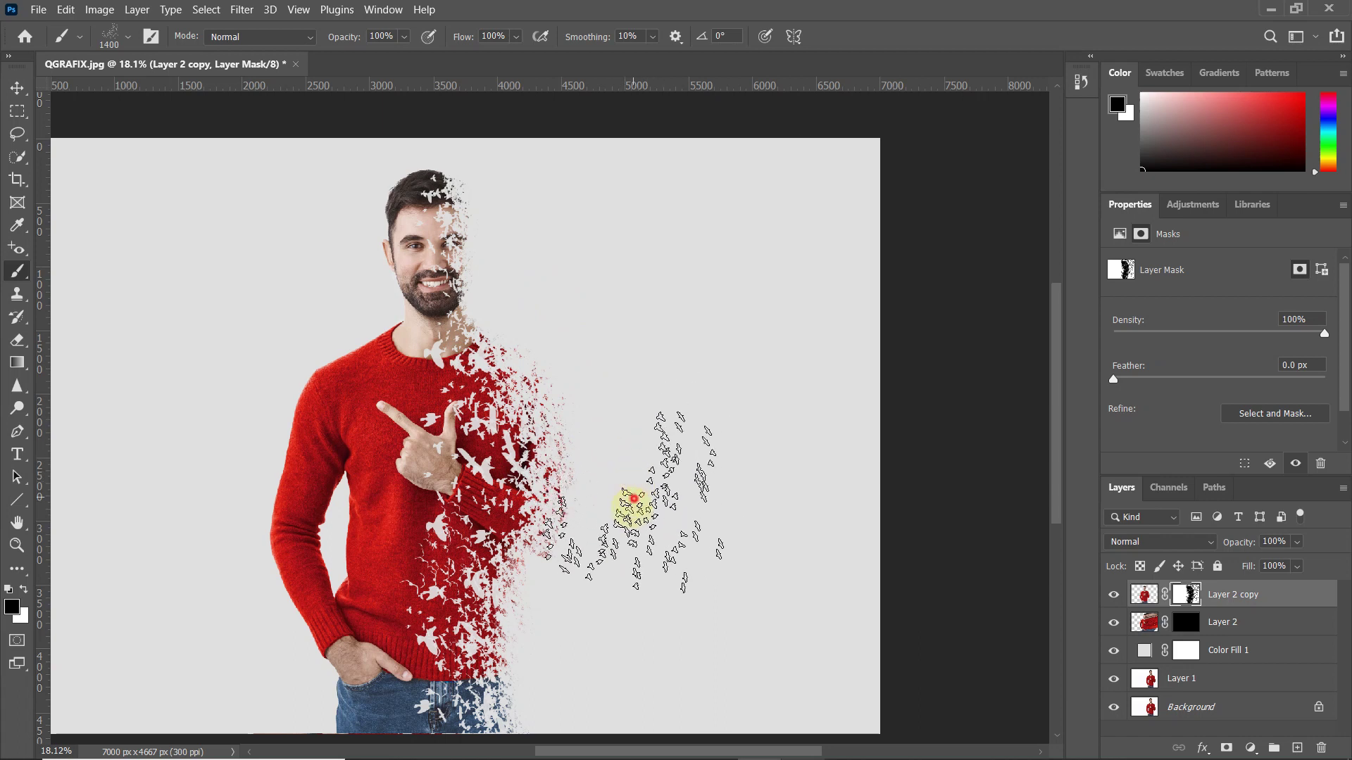
{"action": "left_click", "coordinate": [574, 571]}
{"action": "left_click", "coordinate": [579, 682]}
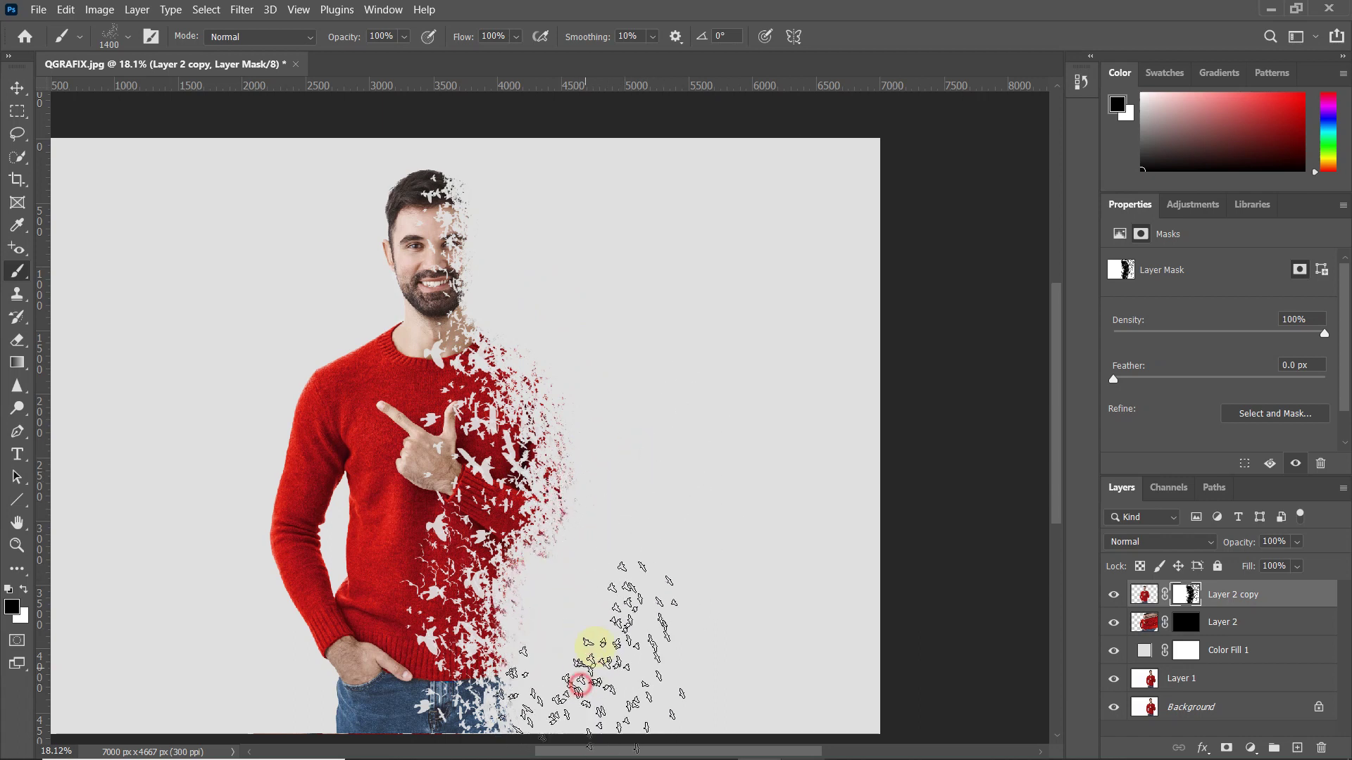
{"action": "scroll", "coordinate": [591, 409], "scroll_direction": "down", "scroll_amount": 1}
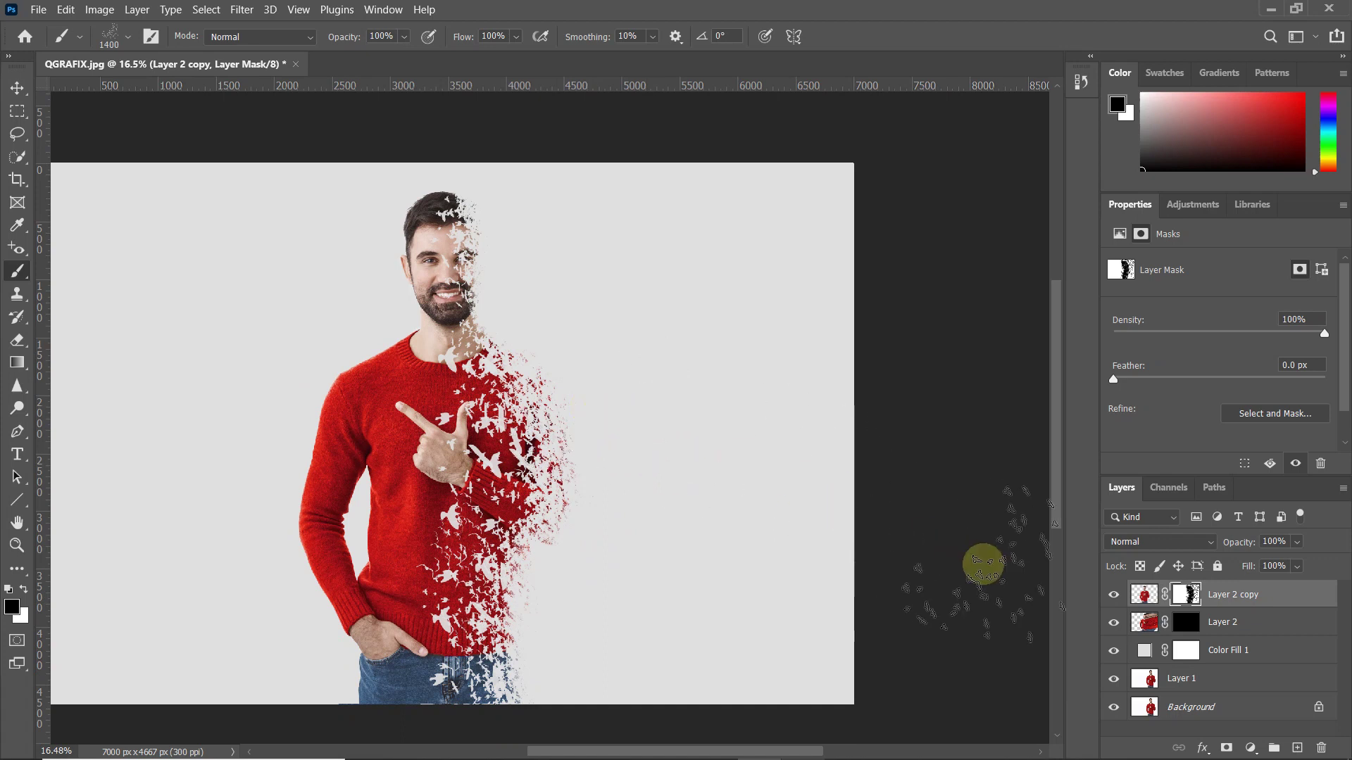
Select the black layer mask of Layer 2 and swap the foreground color to white.
{"action": "left_click", "coordinate": [1191, 623]}
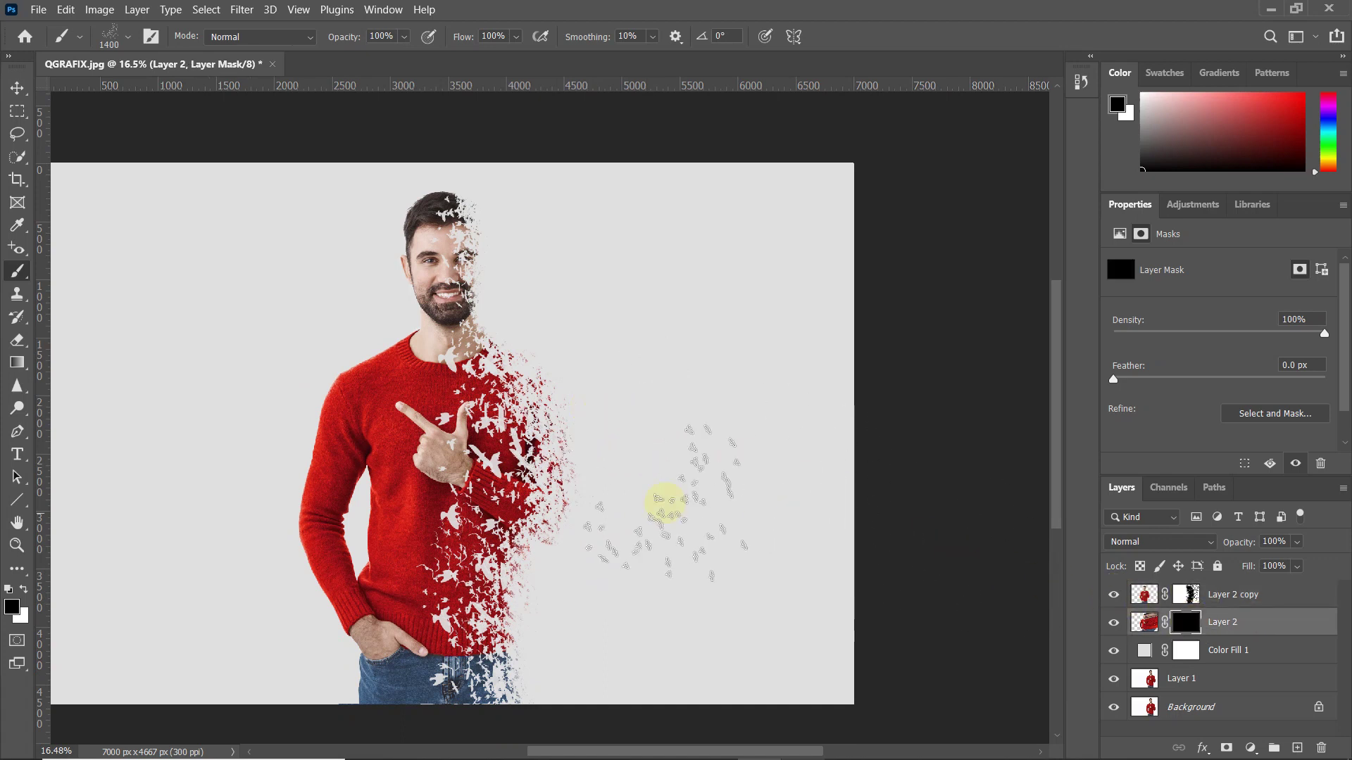
{"action": "left_click", "coordinate": [27, 588]}
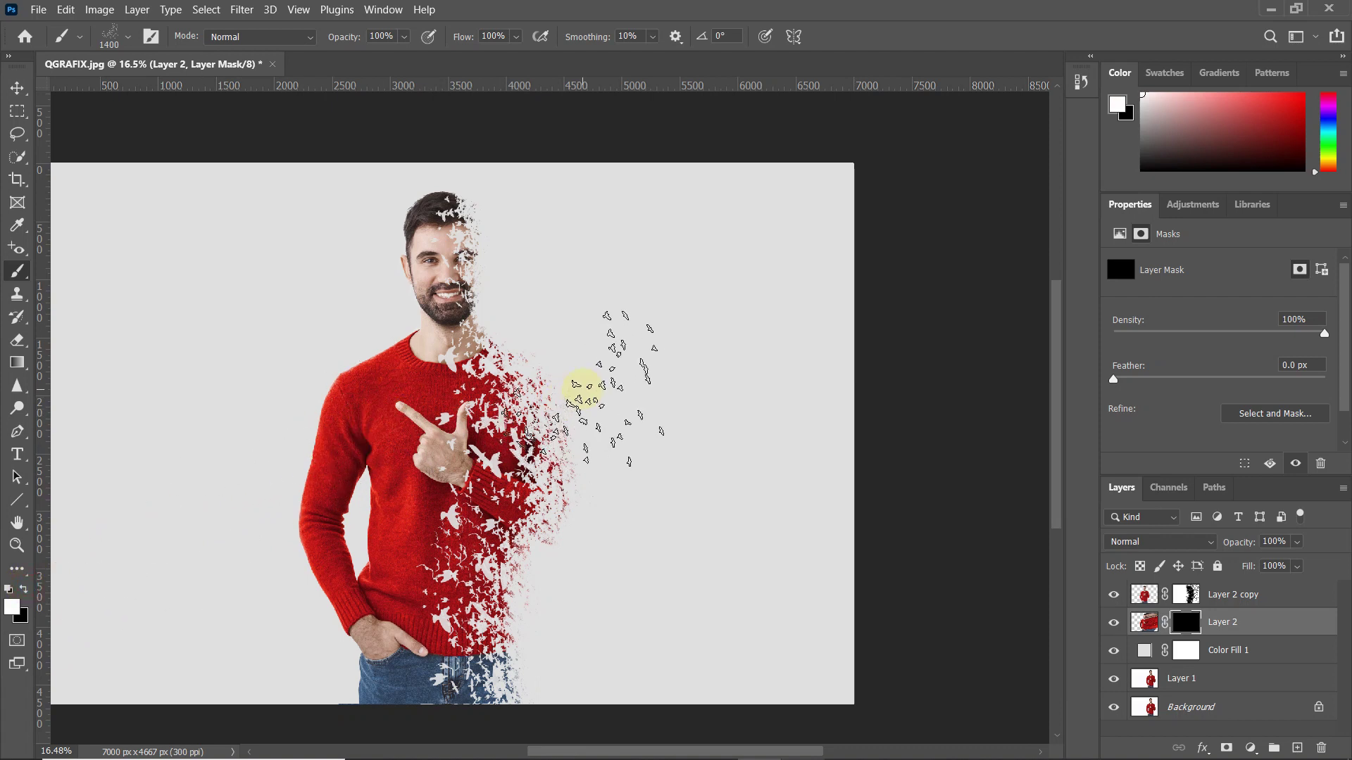
{"action": "scroll", "coordinate": [577, 391], "scroll_direction": "up", "scroll_amount": 2}
{"action": "scroll", "coordinate": [638, 297], "scroll_direction": "down", "scroll_amount": 1}
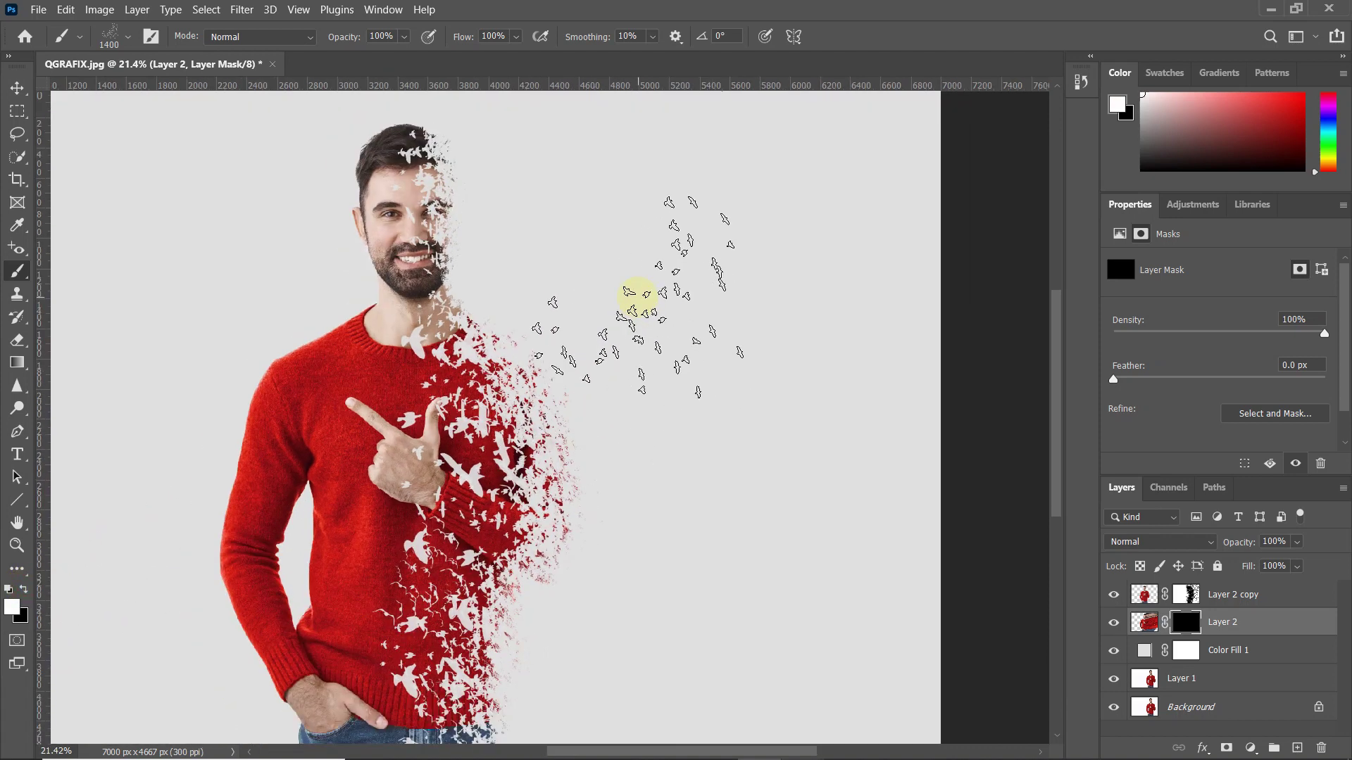
Enlarge the brush to 2400 px and rotate its tip to 14°.
{"action": "key", "text": "bracketright"}
{"action": "key", "text": "bracketright"}
{"action": "key", "text": "bracketright"}
{"action": "key", "text": "bracketright"}
{"action": "key", "text": "bracketright"}
{"action": "key", "text": "bracketright"}
{"action": "key", "text": "bracketright"}
{"action": "key", "text": "bracketright"}
{"action": "key", "text": "bracketright"}
{"action": "key", "text": "bracketright"}
{"action": "key", "text": "bracketright"}
{"action": "key", "text": "bracketright"}
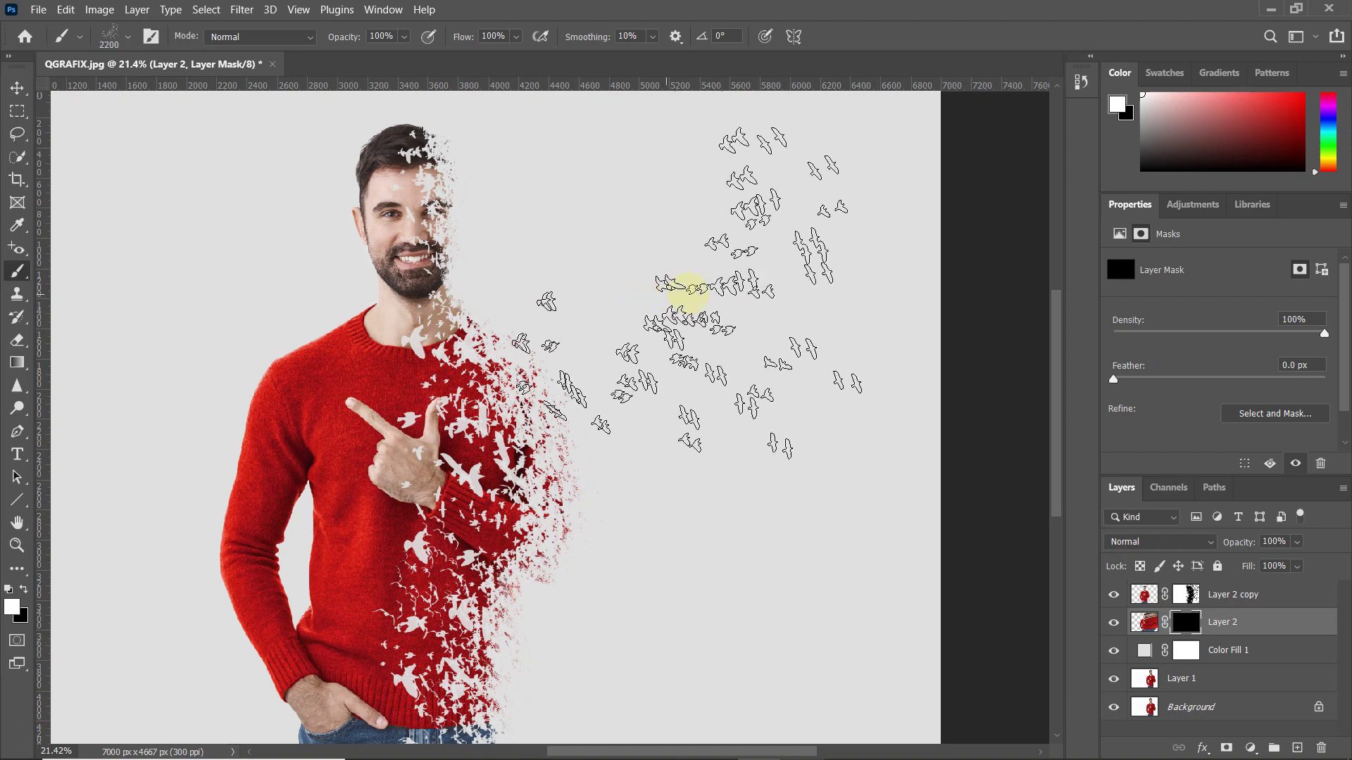
{"action": "key", "text": "bracketright"}
{"action": "key", "text": "bracketright"}
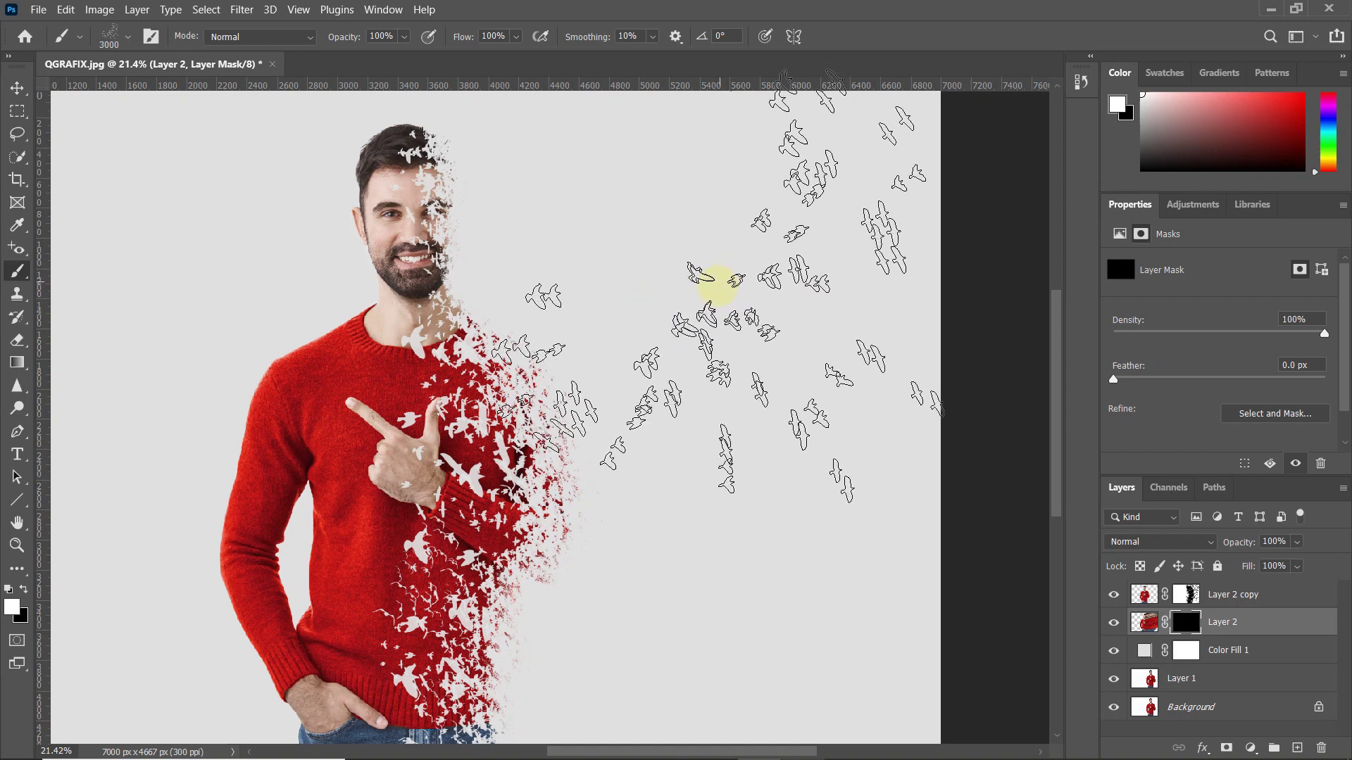
{"action": "scroll", "coordinate": [705, 278], "scroll_direction": "down", "scroll_amount": 2}
{"action": "key", "text": "bracketleft"}
{"action": "key", "text": "bracketleft"}
{"action": "key", "text": "bracketleft"}
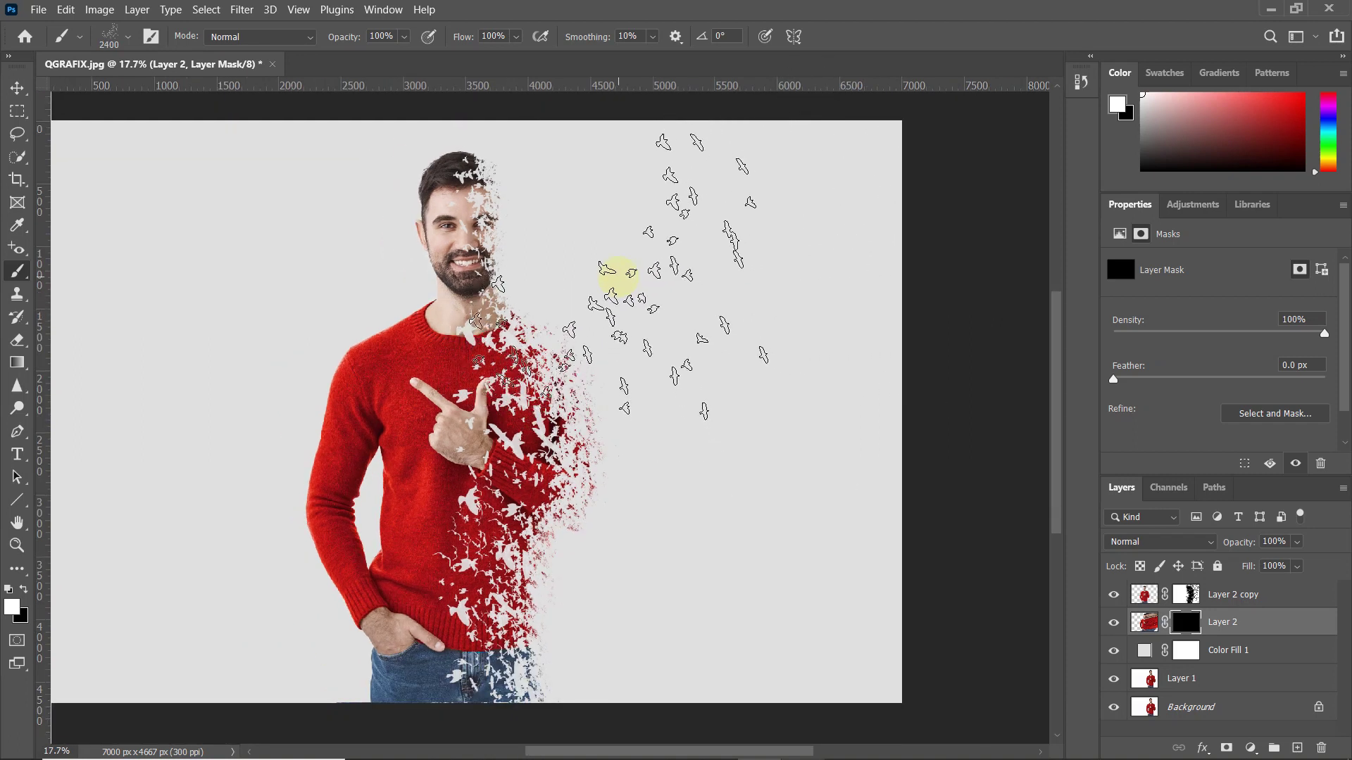
{"action": "right_click", "coordinate": [620, 276]}
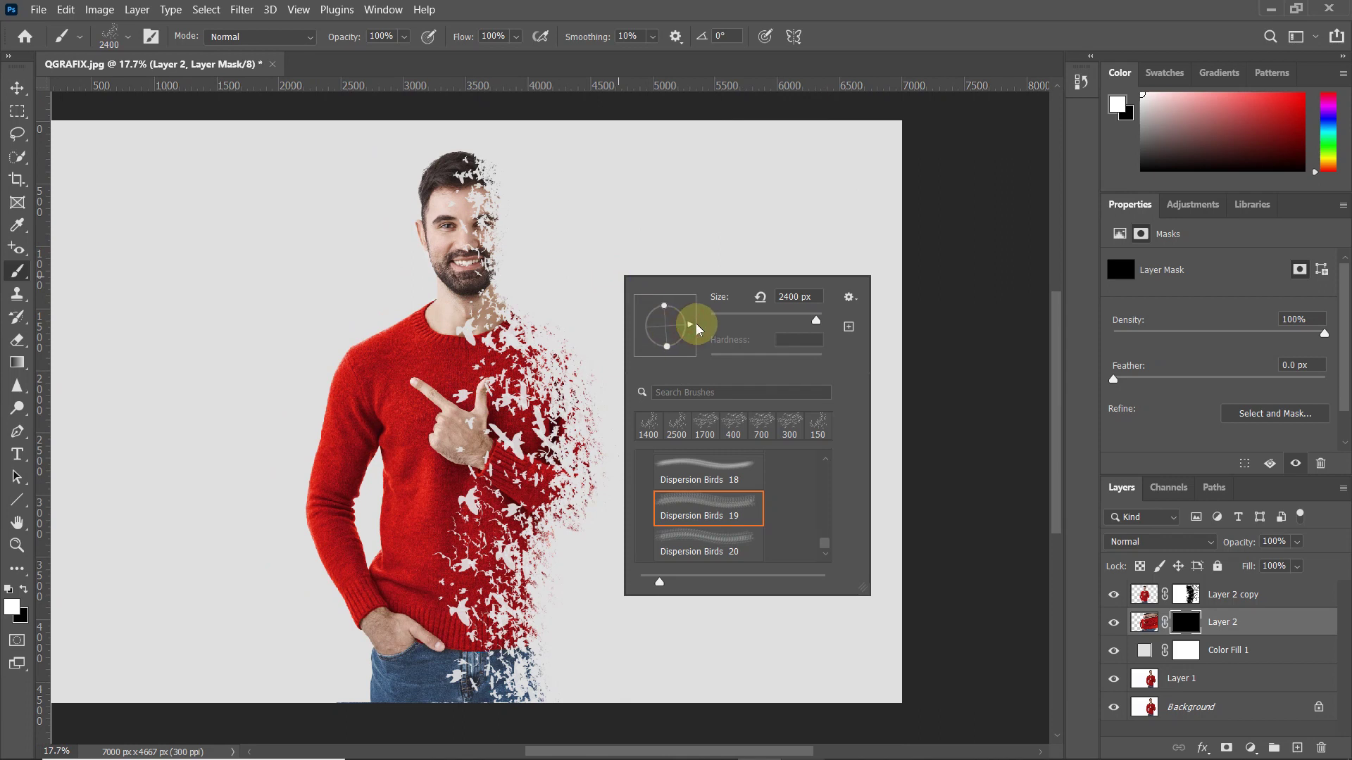
{"action": "left_click", "coordinate": [711, 25]}
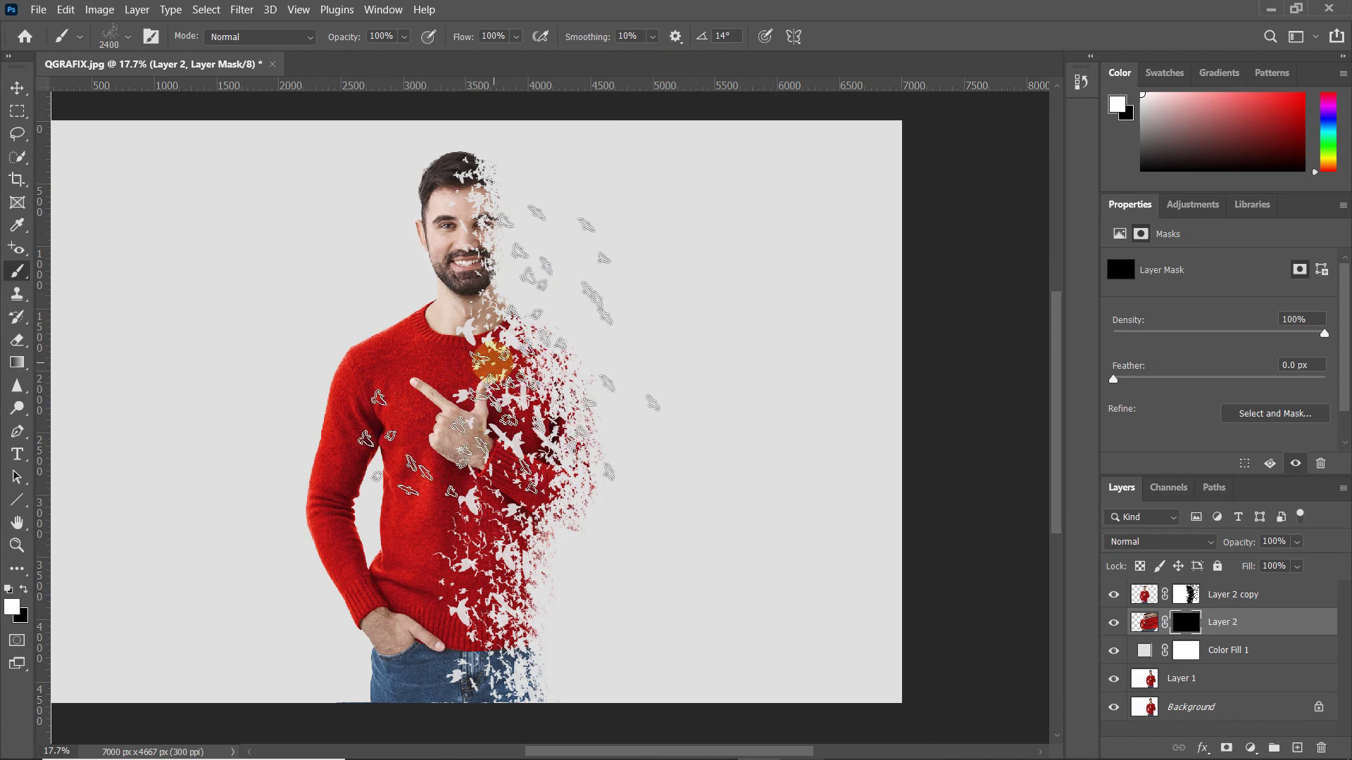
Stamp white birds on Layer 2's mask beside the head, arm and hip to reveal birds flying away from the man.
{"action": "left_click", "coordinate": [458, 308]}
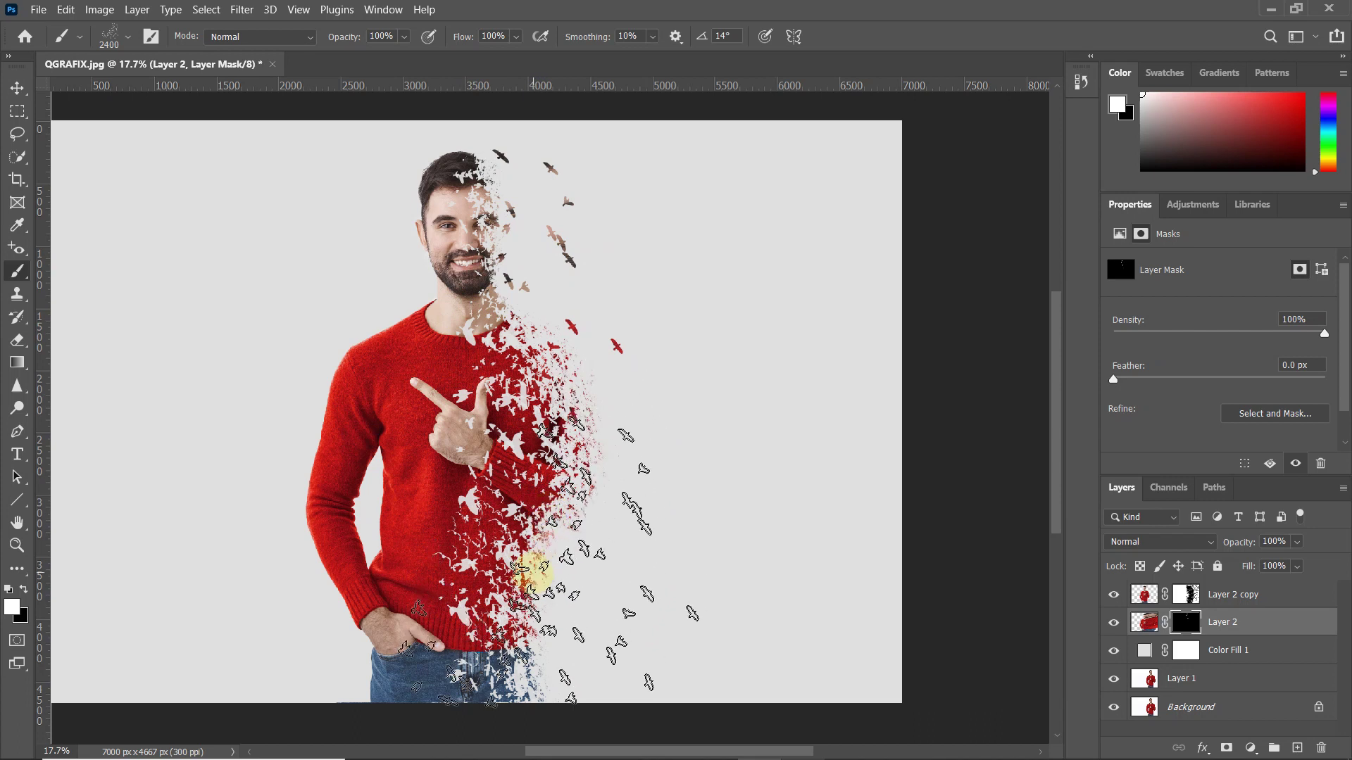
{"action": "mouse_move", "coordinate": [532, 574]}
{"action": "left_mouse_down"}
{"action": "mouse_move", "coordinate": [621, 532]}
{"action": "mouse_move", "coordinate": [627, 461]}
{"action": "mouse_move", "coordinate": [574, 379]}
{"action": "mouse_move", "coordinate": [597, 301]}
{"action": "left_mouse_up"}
{"action": "left_click", "coordinate": [599, 302]}
{"action": "left_click_drag", "start_coordinate": [769, 383], "coordinate": [702, 381]}
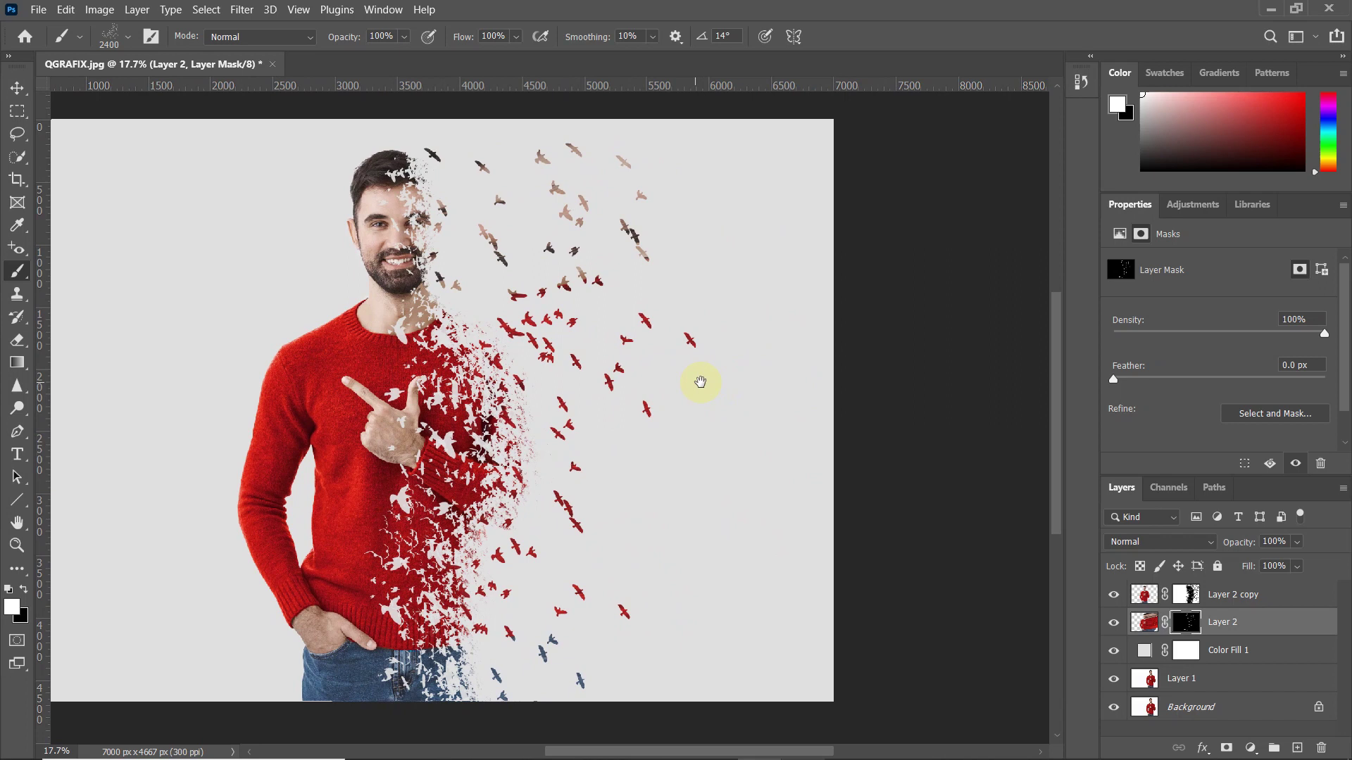
Reduce the brush to 1600 px and stamp smaller birds on Layer 2's mask beside the man's face, neck and chest.
{"action": "left_click", "coordinate": [402, 352]}
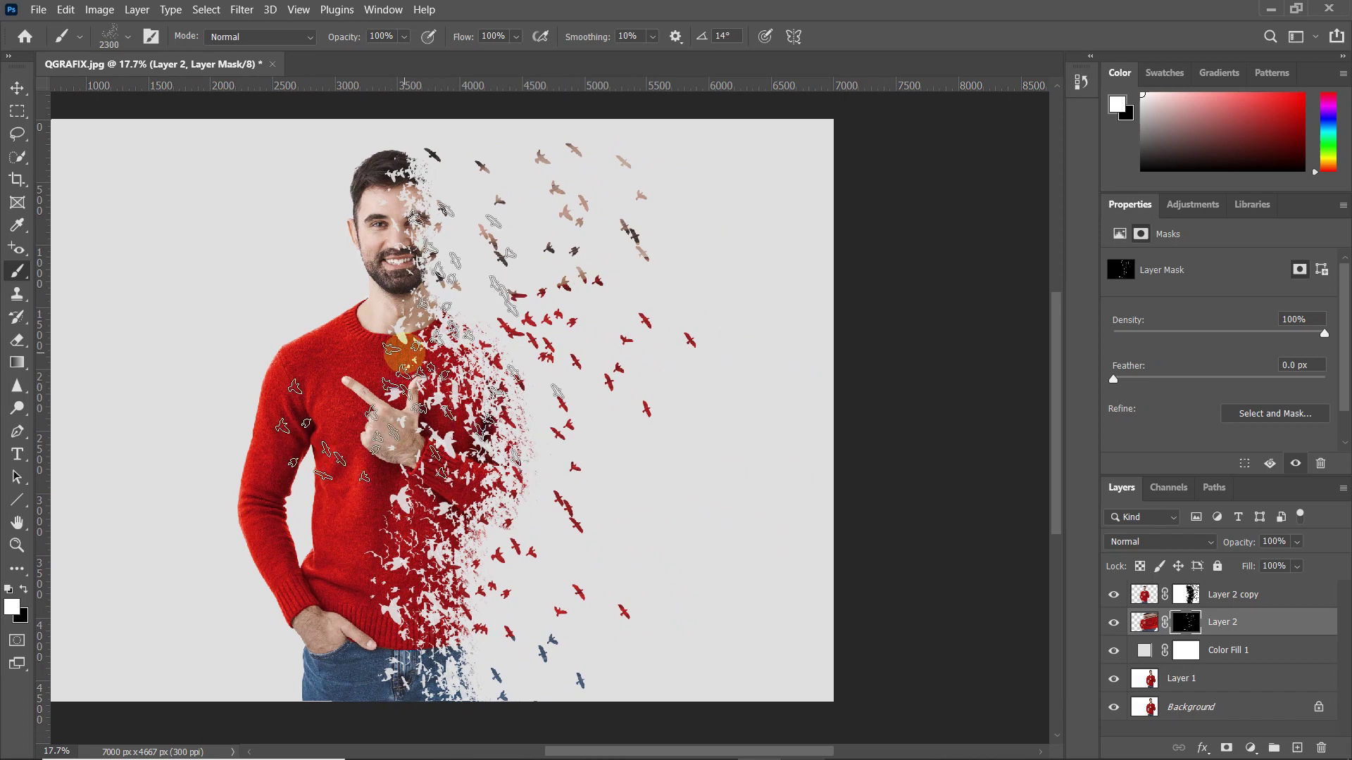
{"action": "scroll", "coordinate": [447, 353], "scroll_direction": "up", "scroll_amount": 4}
{"action": "key", "text": "bracketleft"}
{"action": "key", "text": "bracketleft"}
{"action": "key", "text": "bracketleft"}
{"action": "key", "text": "bracketleft"}
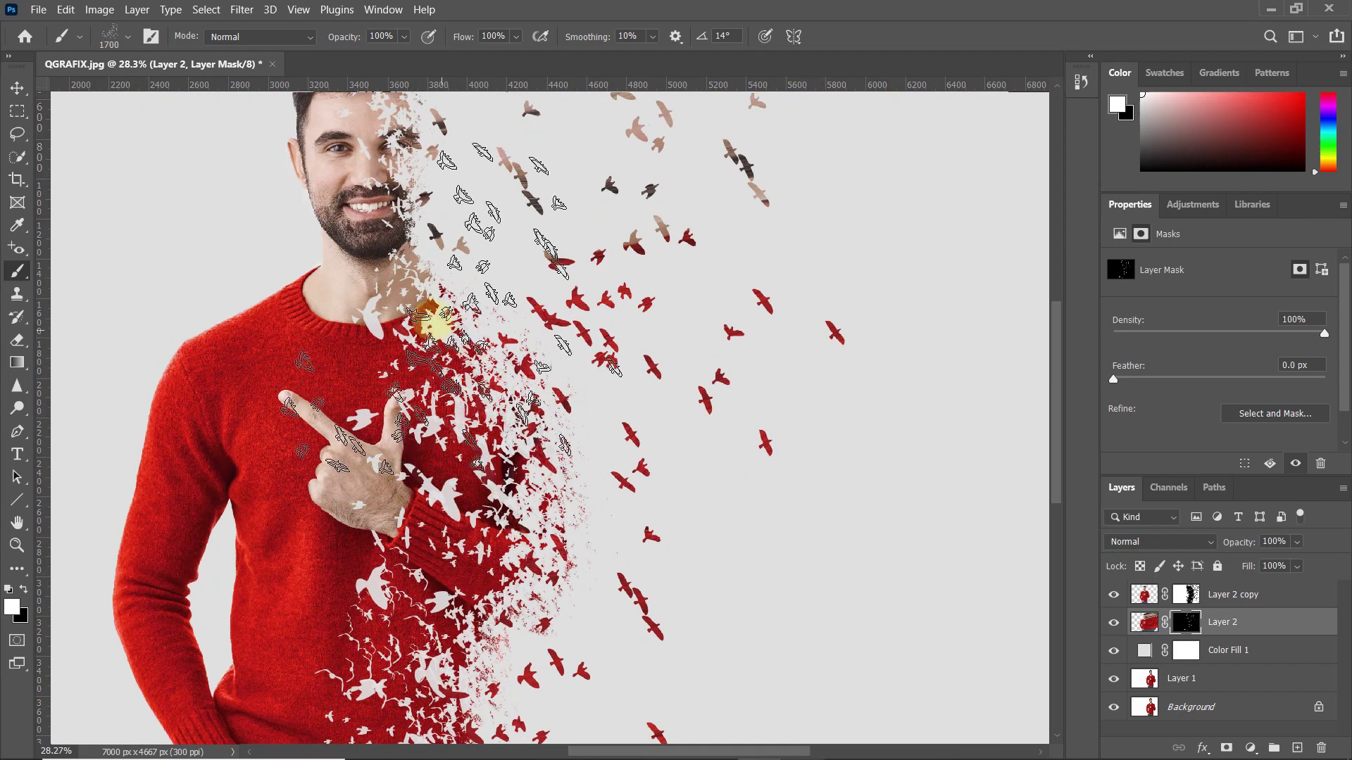
{"action": "left_click_drag", "start_coordinate": [463, 376], "coordinate": [515, 499]}
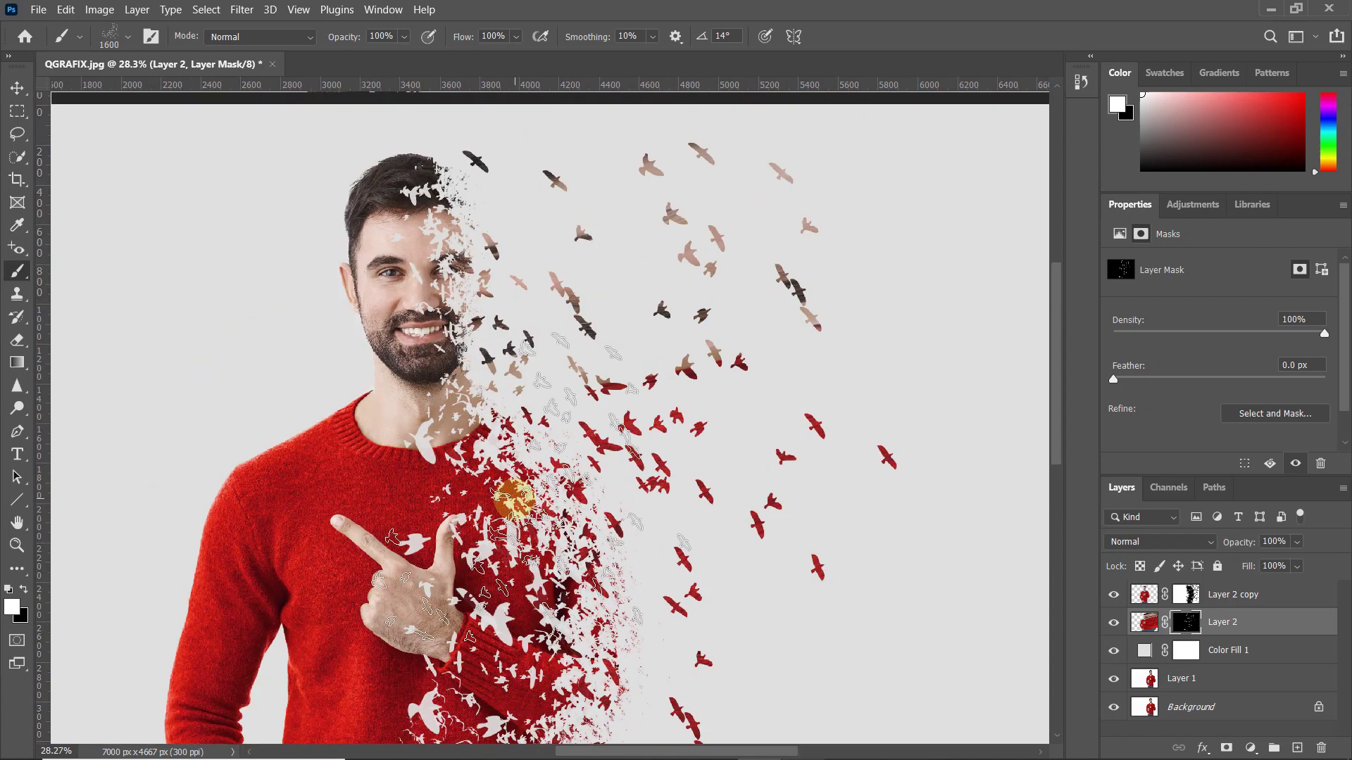
Rotate the brush tip to -25° and stamp more birds beside the head and down the dispersing side of the sweater.
{"action": "right_click", "coordinate": [471, 317]}
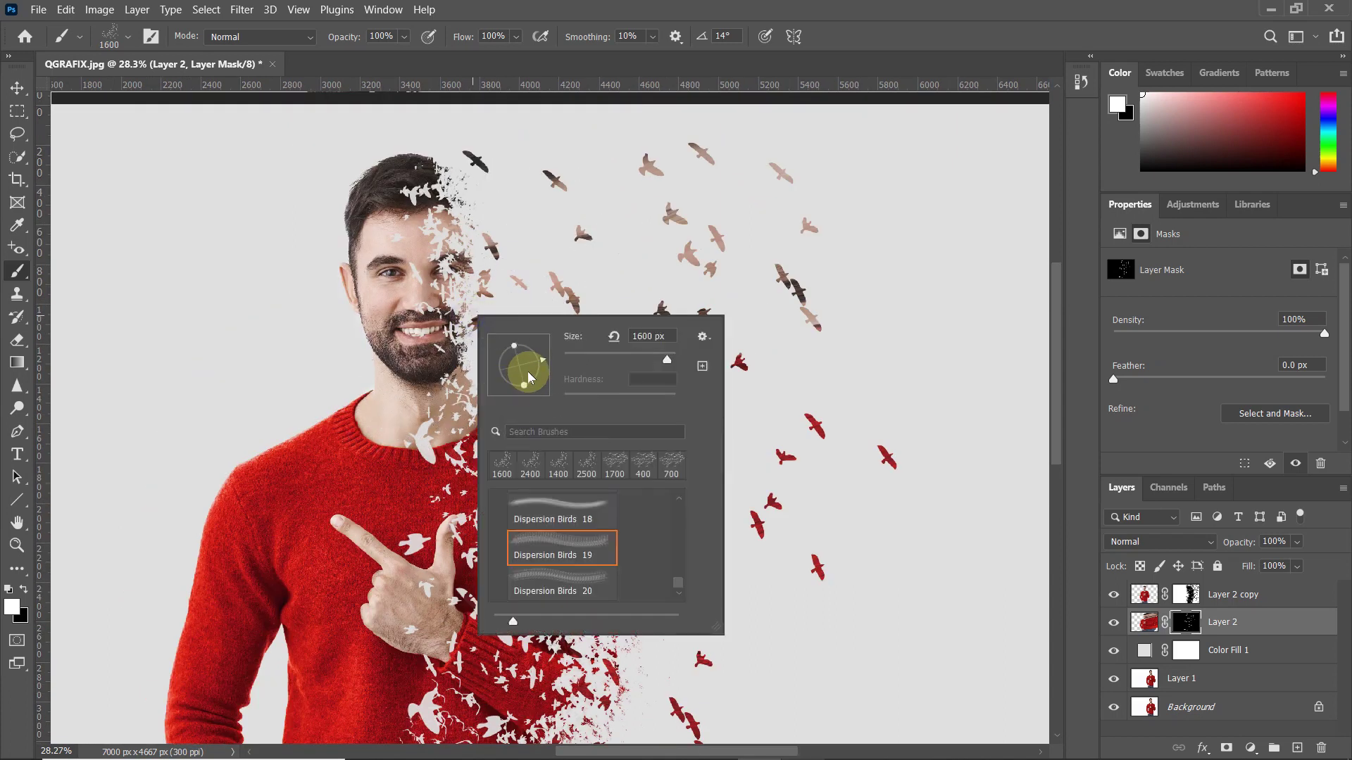
{"action": "left_click_drag", "start_coordinate": [543, 362], "coordinate": [553, 381]}
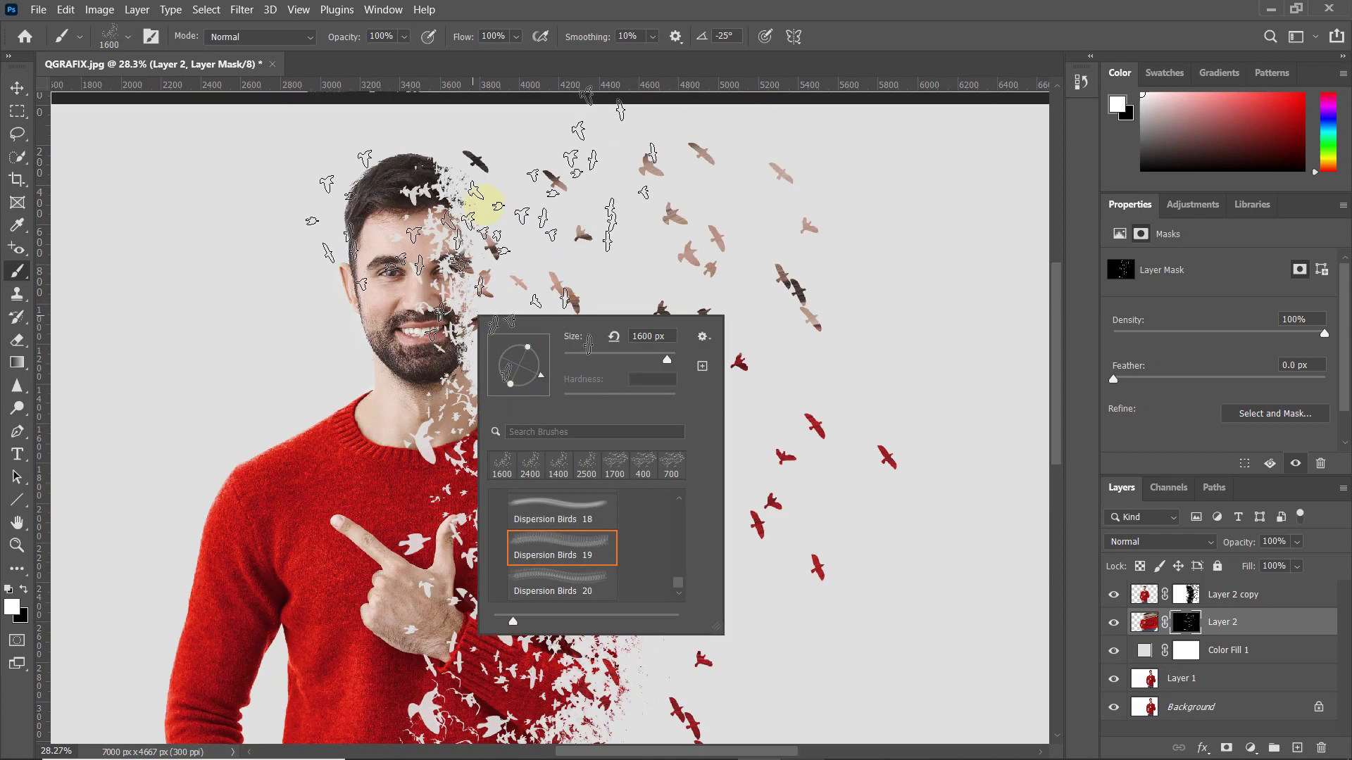
{"action": "left_click", "coordinate": [484, 204]}
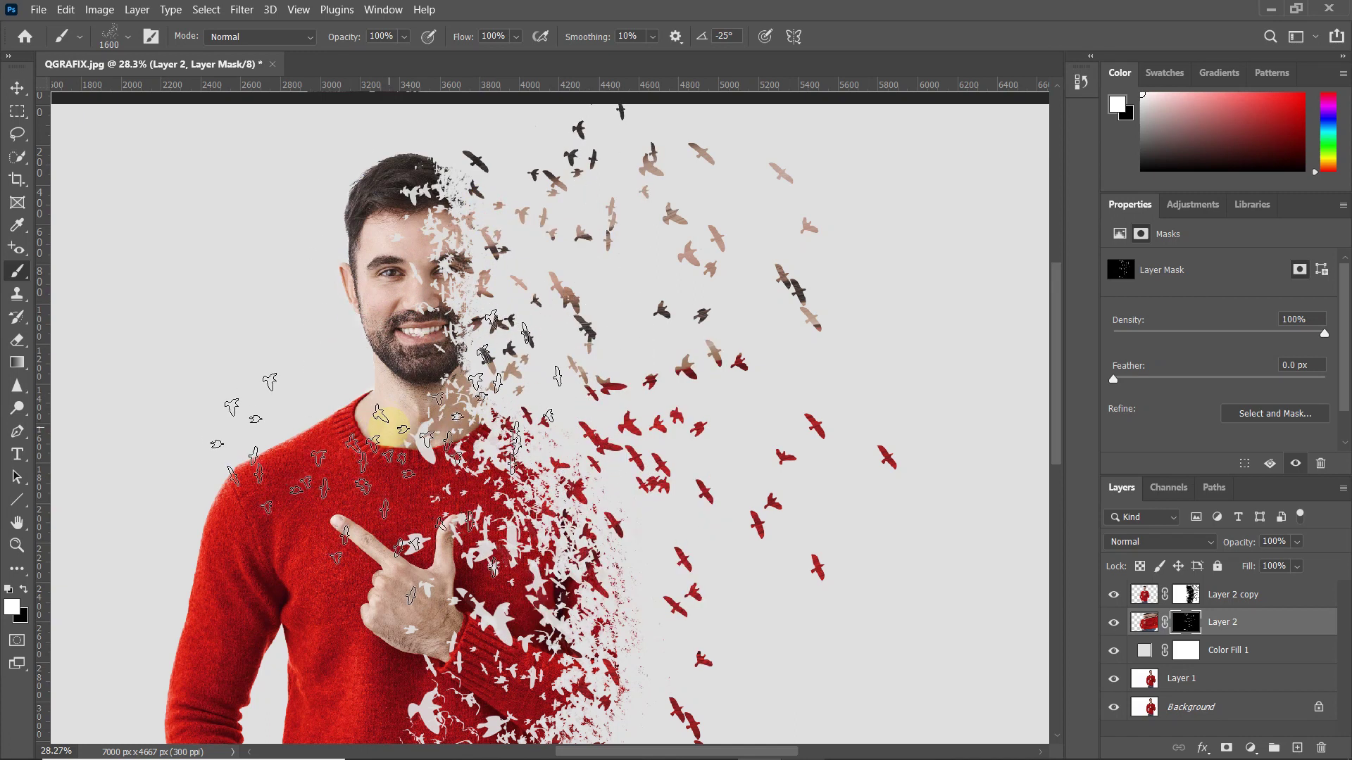
{"action": "scroll", "coordinate": [437, 331], "scroll_direction": "down", "scroll_amount": 5}
{"action": "mouse_move", "coordinate": [510, 398]}
{"action": "left_mouse_down"}
{"action": "mouse_move", "coordinate": [483, 393]}
{"action": "mouse_move", "coordinate": [457, 612]}
{"action": "mouse_move", "coordinate": [474, 603]}
{"action": "mouse_move", "coordinate": [513, 483]}
{"action": "left_mouse_up"}
{"action": "scroll", "coordinate": [514, 483], "scroll_direction": "up", "scroll_amount": 4}
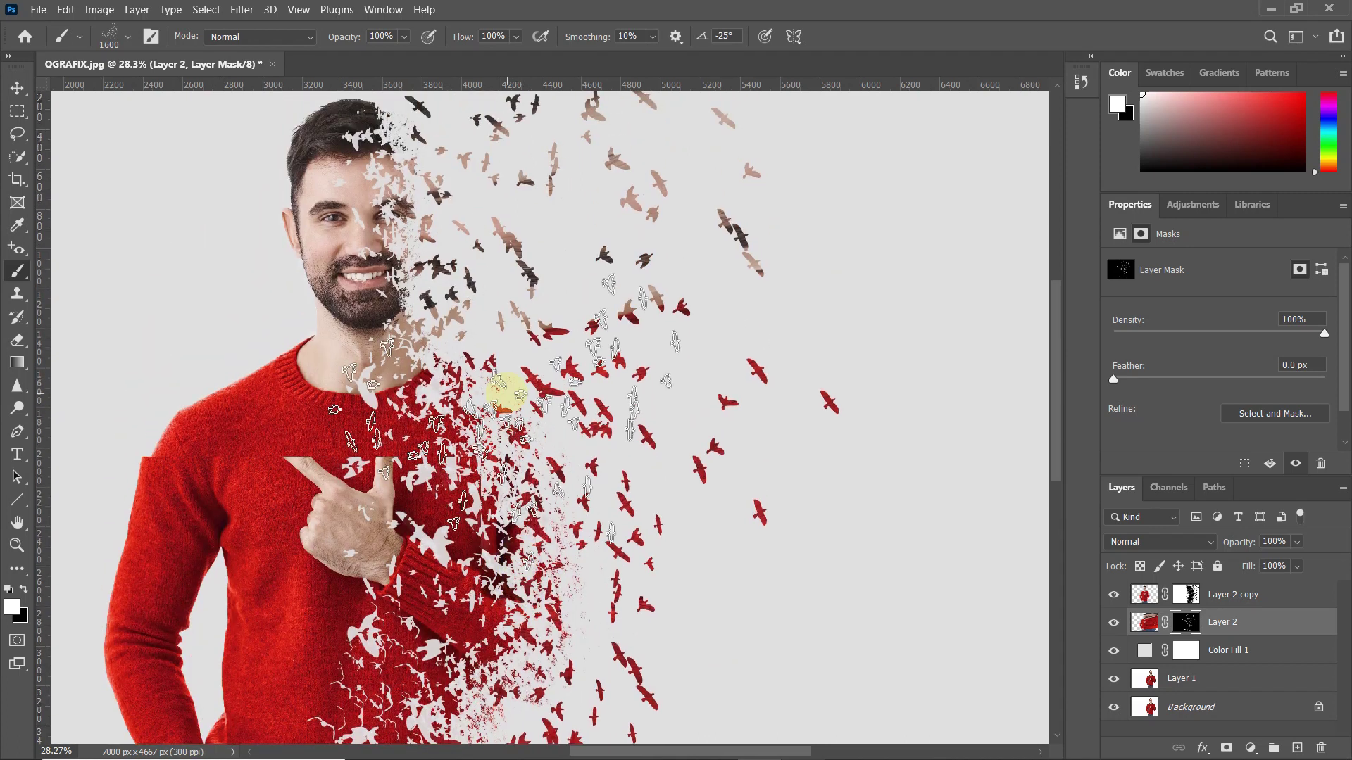
Enlarge the brush to 3200 px and rotate its tip to 3°.
{"action": "scroll", "coordinate": [504, 395], "scroll_direction": "down", "scroll_amount": 4}
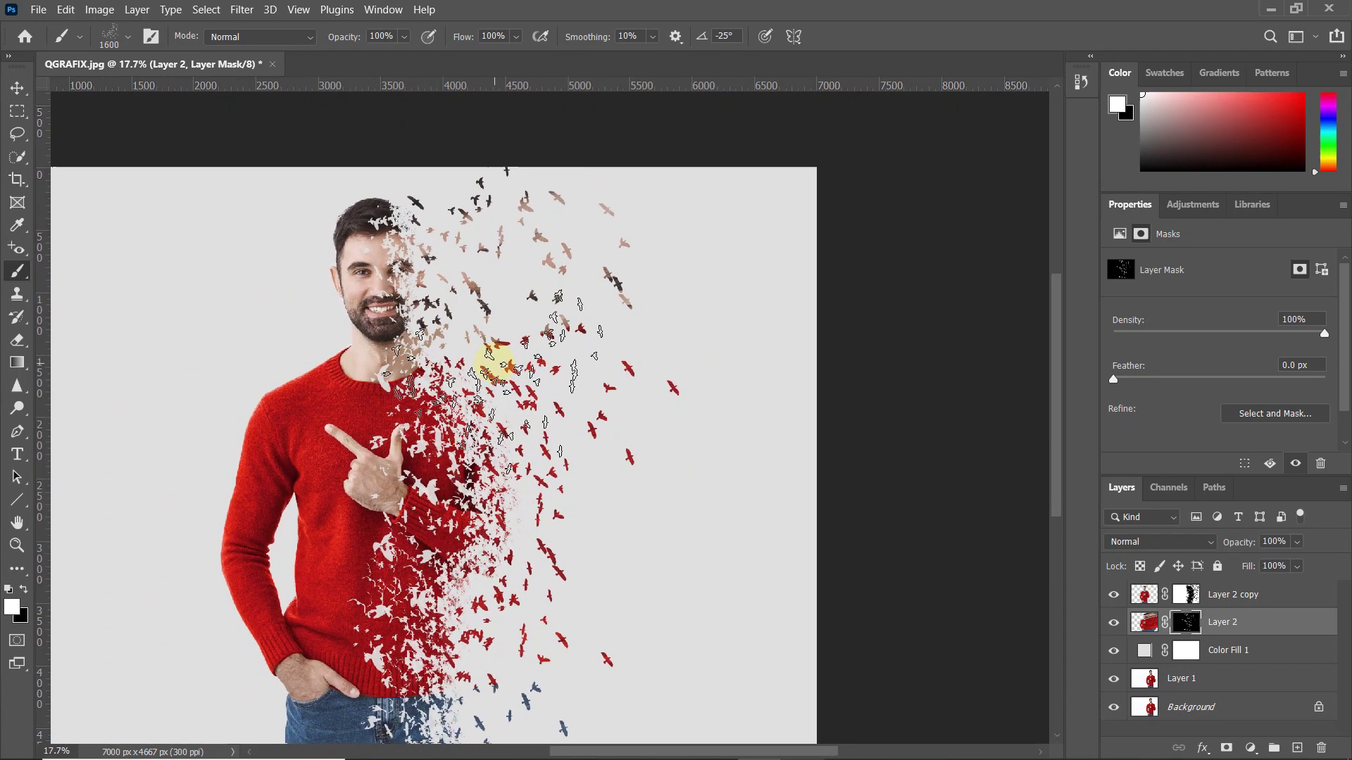
{"action": "key", "text": "bracketright"}
{"action": "key", "text": "bracketright"}
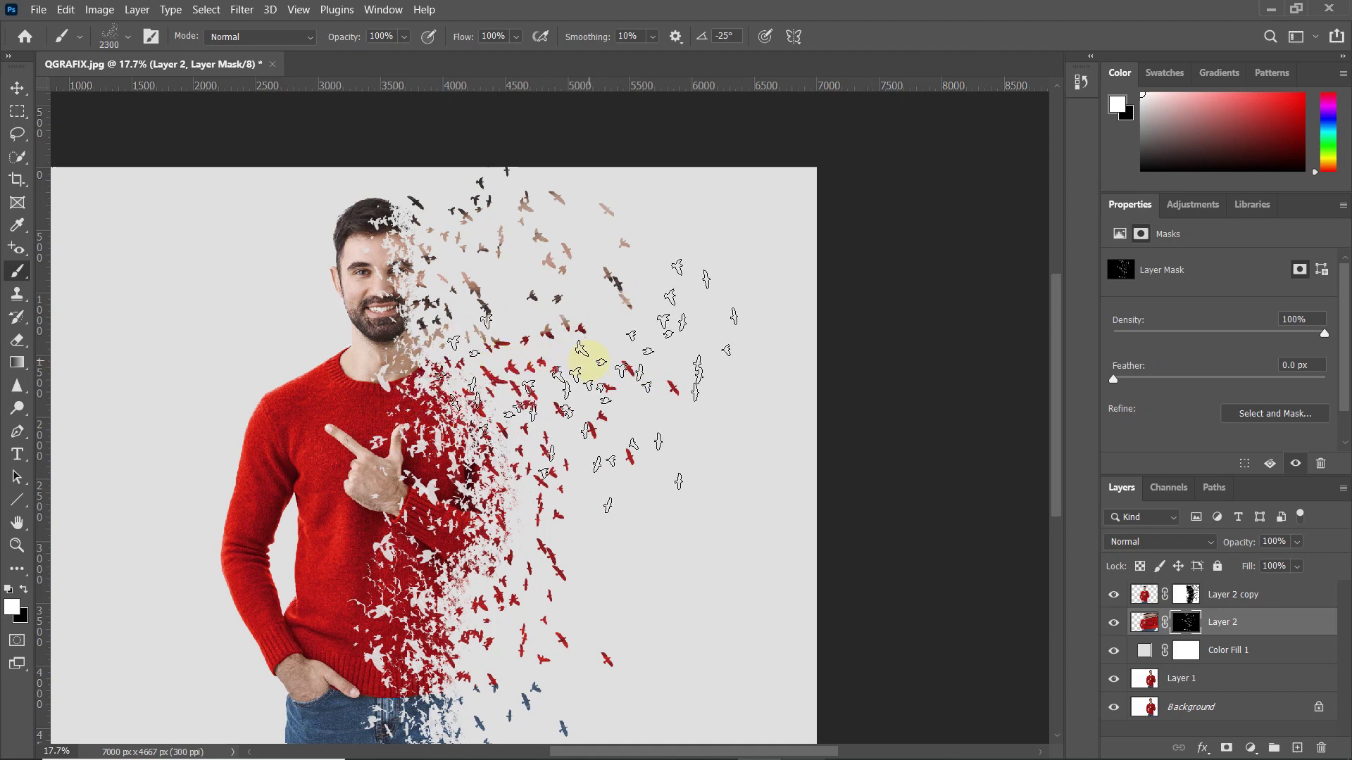
{"action": "key", "text": "bracketright"}
{"action": "key", "text": "bracketright"}
{"action": "key", "text": "bracketright"}
{"action": "key", "text": "bracketright"}
{"action": "key", "text": "bracketright"}
{"action": "key", "text": "bracketright"}
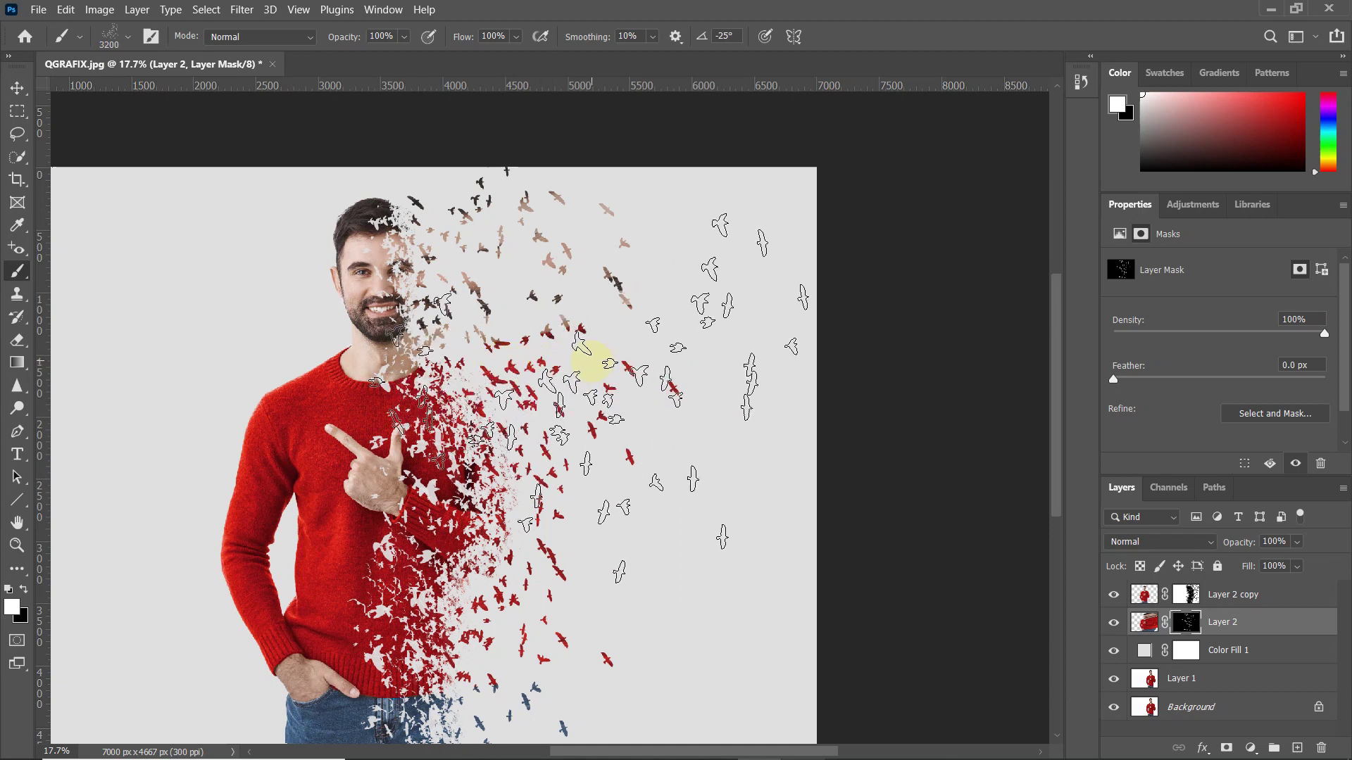
{"action": "right_click", "coordinate": [591, 361]}
{"action": "left_click_drag", "start_coordinate": [673, 408], "coordinate": [674, 405]}
Stamp larger birds on Layer 2's mask farther from the man, from head height down to the sweater's lower part.
{"action": "left_click", "coordinate": [657, 272]}
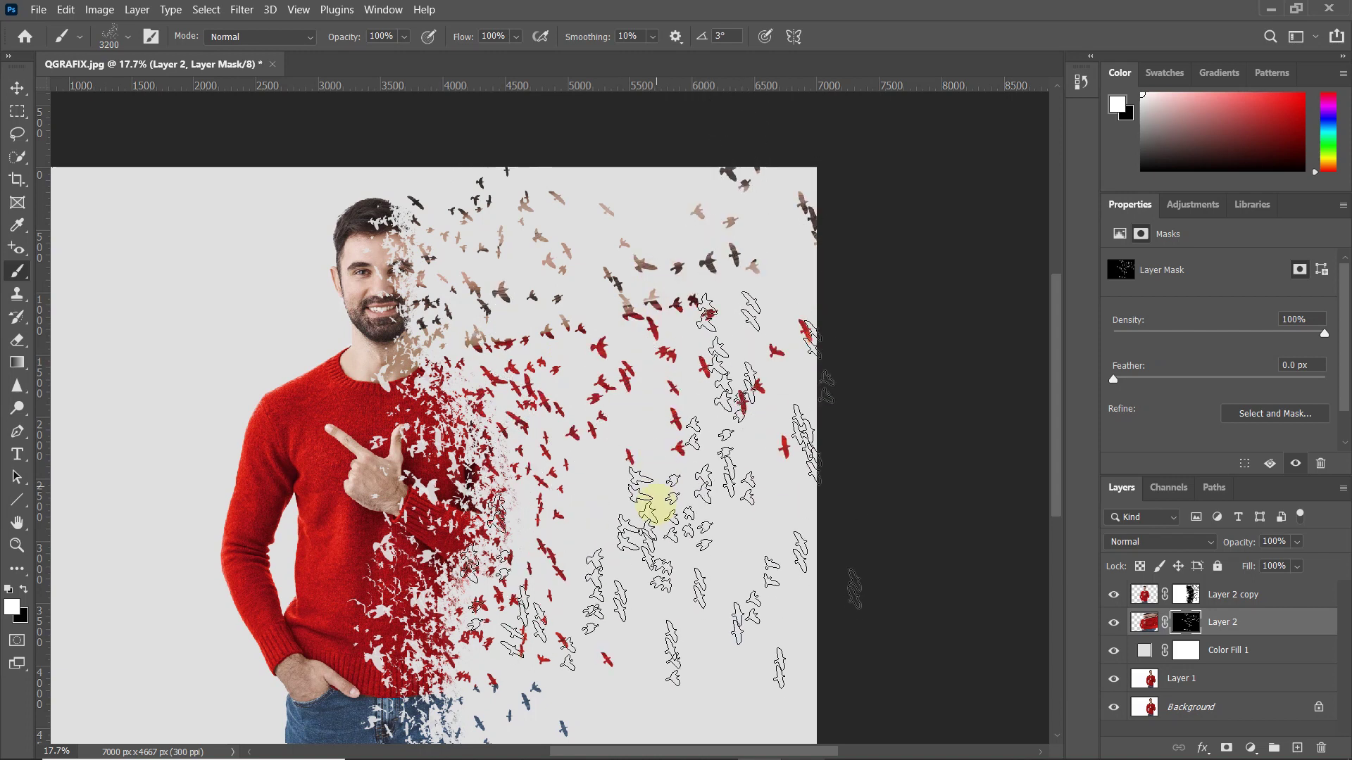
{"action": "left_click_drag", "start_coordinate": [583, 492], "coordinate": [580, 479]}
{"action": "left_click", "coordinate": [535, 538]}
{"action": "left_click_drag", "start_coordinate": [673, 393], "coordinate": [632, 448]}
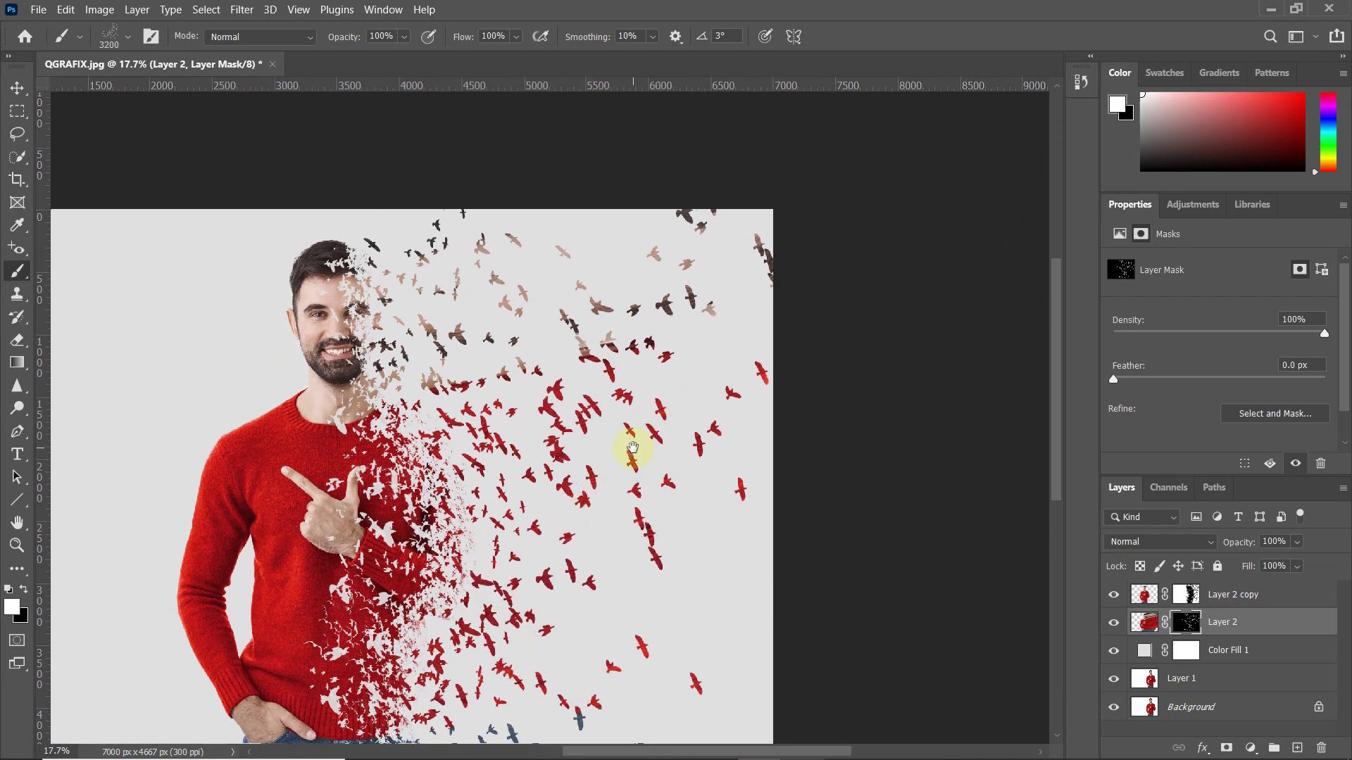
Enlarge the brush to 5000 px and stamp large birds across the empty background up to the canvas edge.
{"action": "key", "text": "bracketright"}
{"action": "key", "text": "bracketright"}
{"action": "key", "text": "bracketright"}
{"action": "key", "text": "bracketright"}
{"action": "key", "text": "bracketright"}
{"action": "key", "text": "bracketright"}
{"action": "key", "text": "bracketright"}
{"action": "key", "text": "bracketright"}
{"action": "key", "text": "bracketright"}
{"action": "key", "text": "bracketright"}
{"action": "key", "text": "bracketright"}
{"action": "key", "text": "bracketright"}
{"action": "key", "text": "bracketright"}
{"action": "key", "text": "bracketright"}
{"action": "key", "text": "bracketright"}
{"action": "key", "text": "bracketright"}
{"action": "key", "text": "bracketright"}
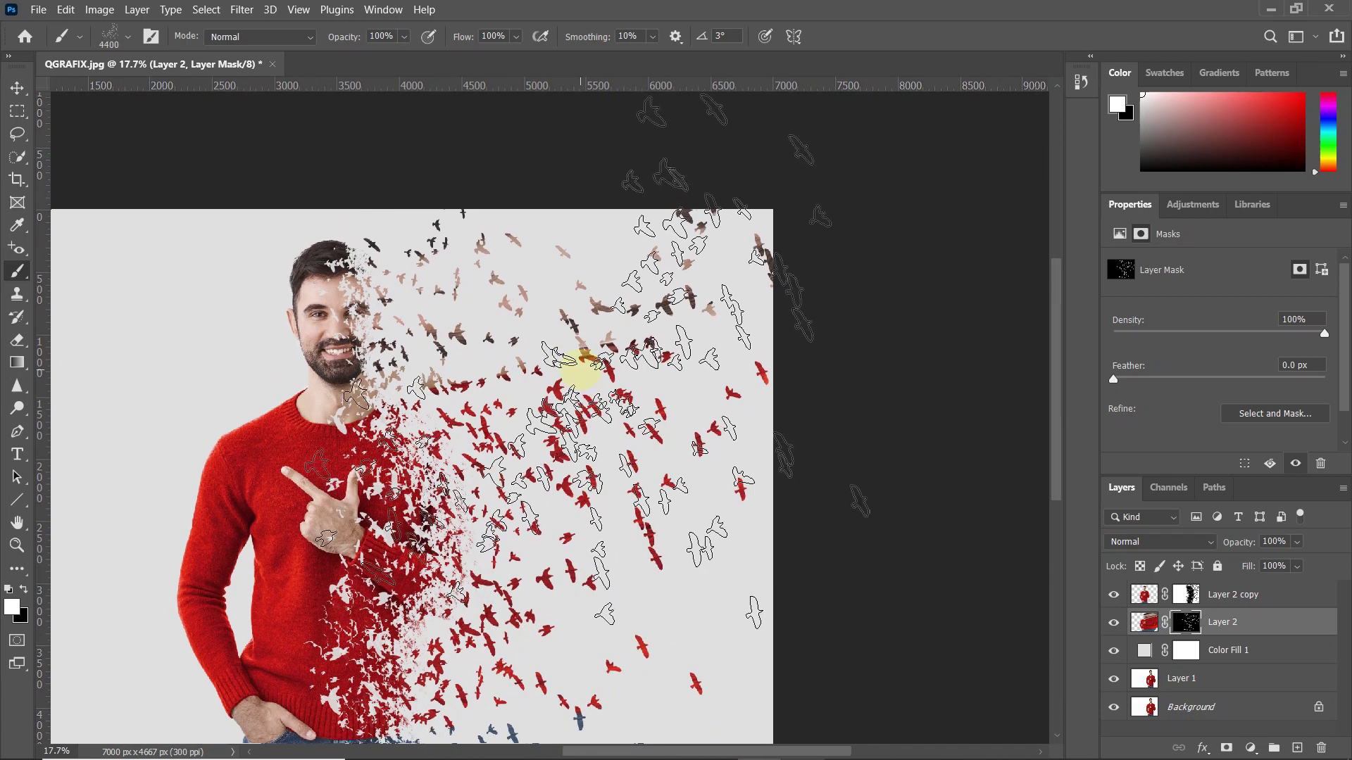
{"action": "scroll", "coordinate": [580, 372], "scroll_direction": "down", "scroll_amount": 2}
{"action": "scroll", "coordinate": [677, 264], "scroll_direction": "down", "scroll_amount": 1}
{"action": "key", "text": "bracketright"}
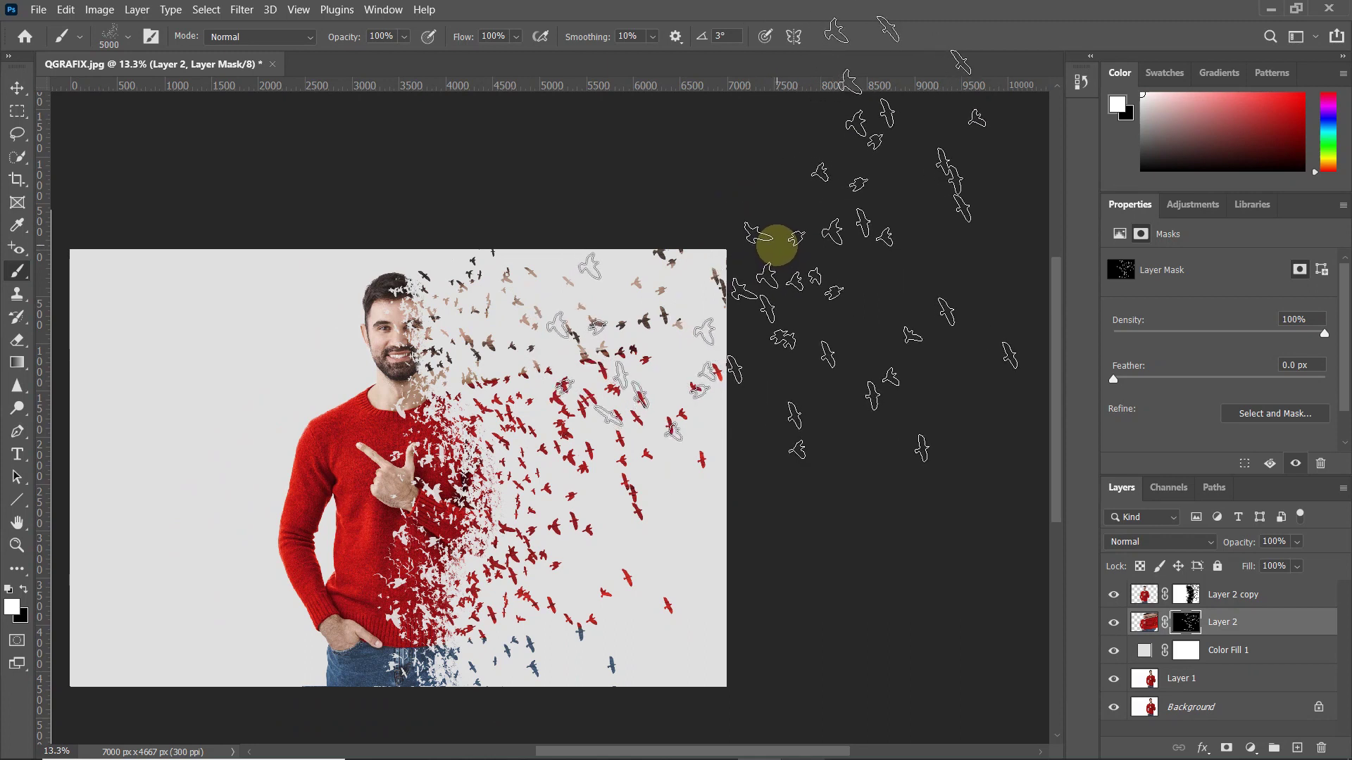
{"action": "left_click", "coordinate": [795, 427]}
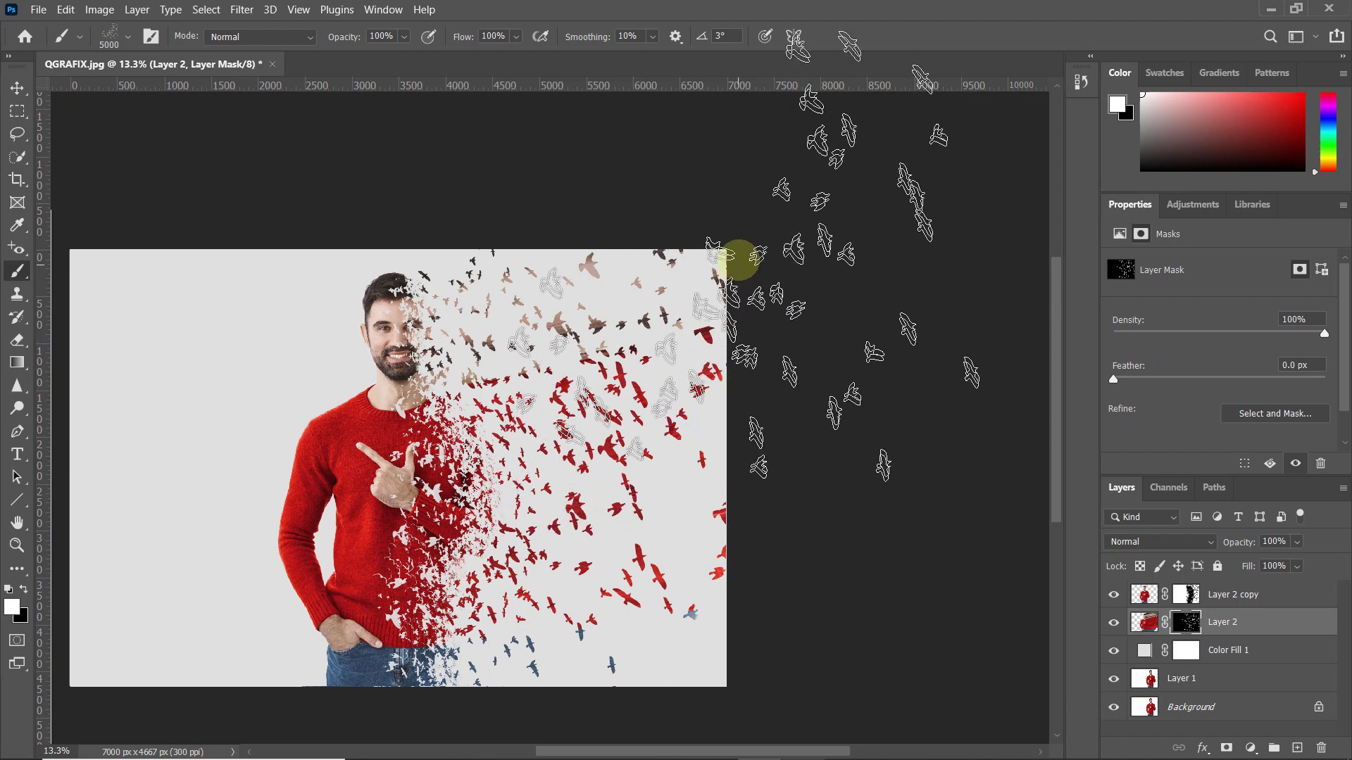
{"action": "left_click", "coordinate": [744, 252]}
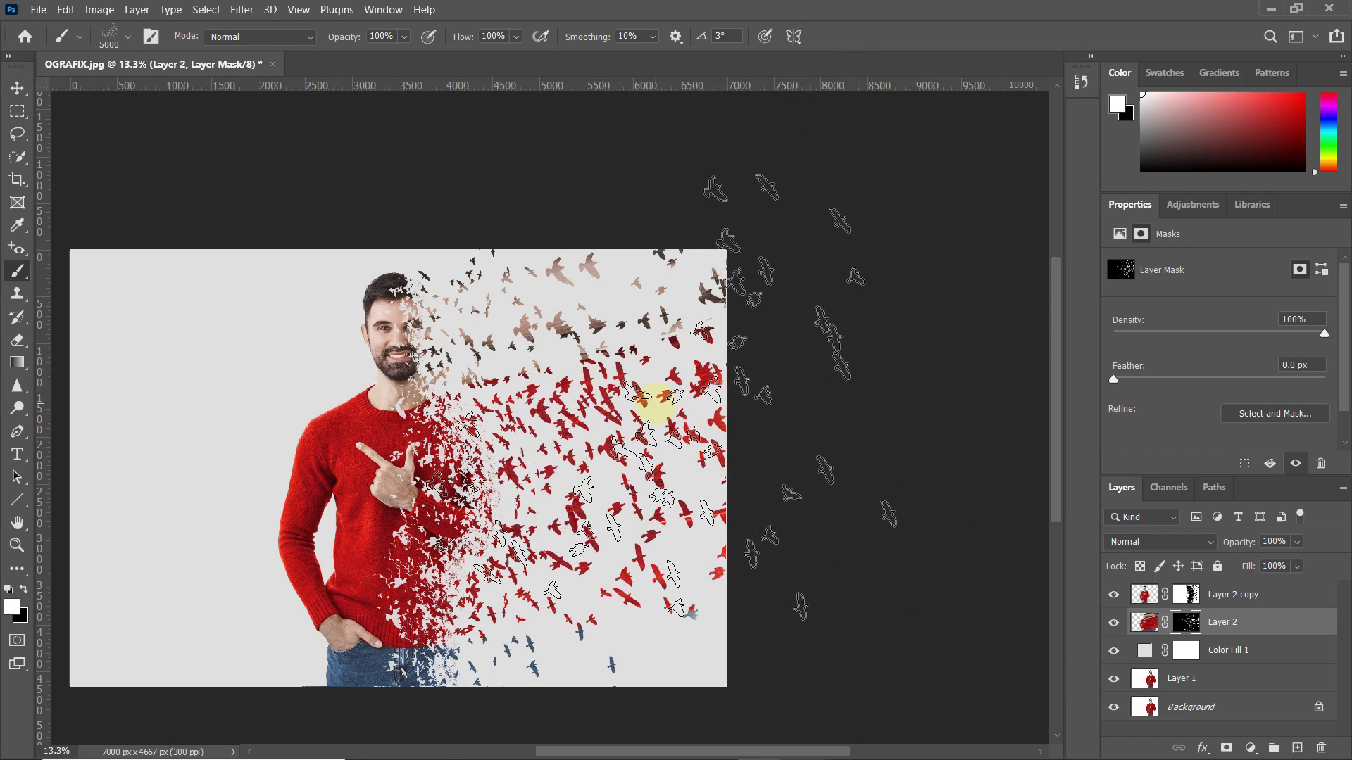
Rotate the brush tip to 26° and stamp large birds in the area beside the head and shoulder.
{"action": "right_click", "coordinate": [655, 403]}
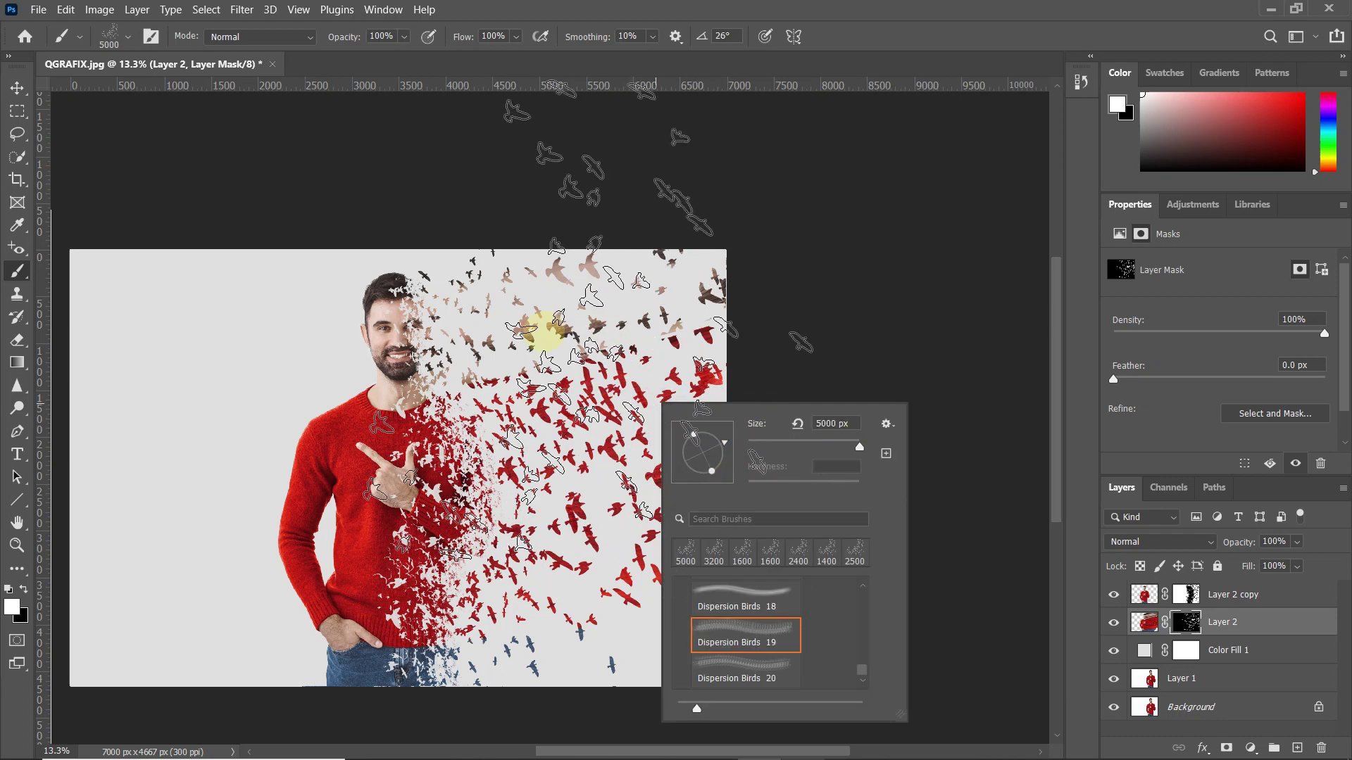
{"action": "scroll", "coordinate": [541, 332], "scroll_direction": "down", "scroll_amount": 1}
{"action": "scroll", "coordinate": [614, 335], "scroll_direction": "down", "scroll_amount": 1}
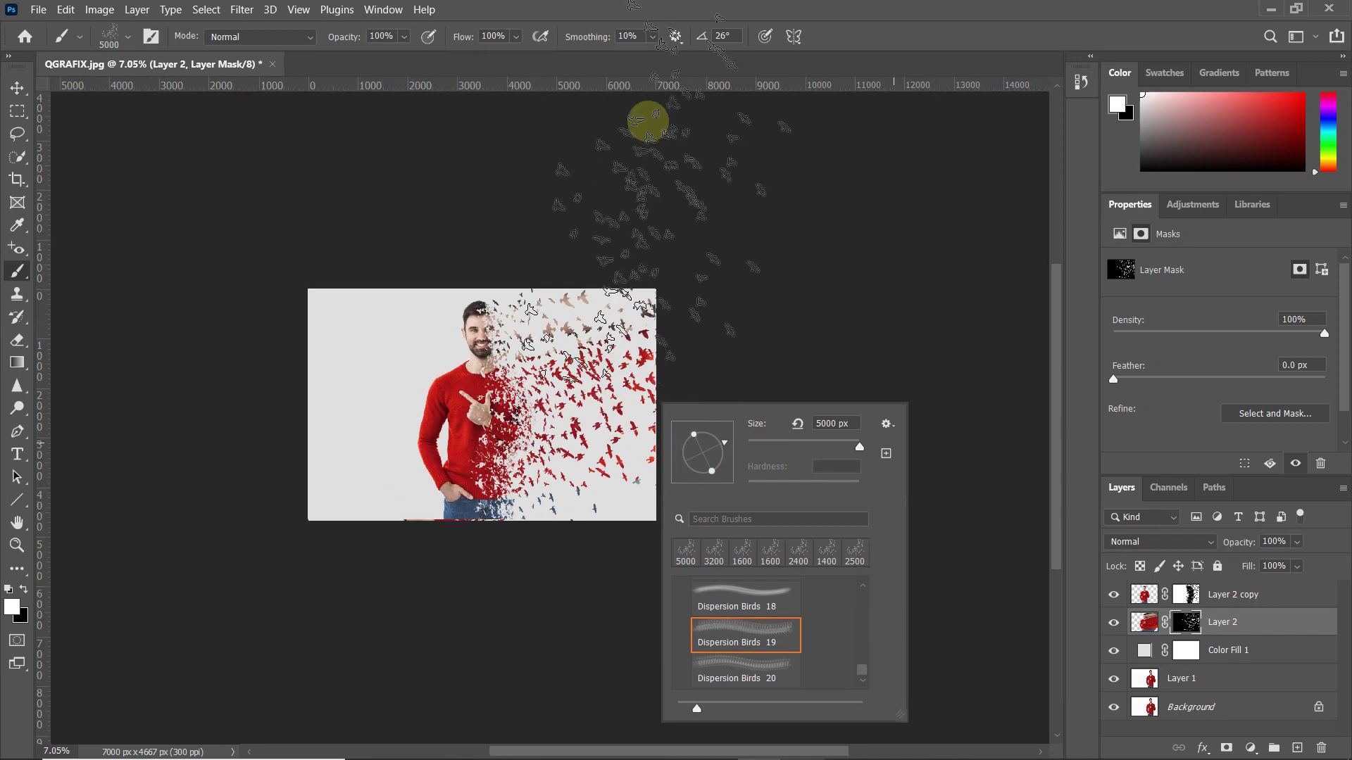
{"action": "left_click", "coordinate": [705, 2]}
{"action": "scroll", "coordinate": [603, 316], "scroll_direction": "up", "scroll_amount": 2}
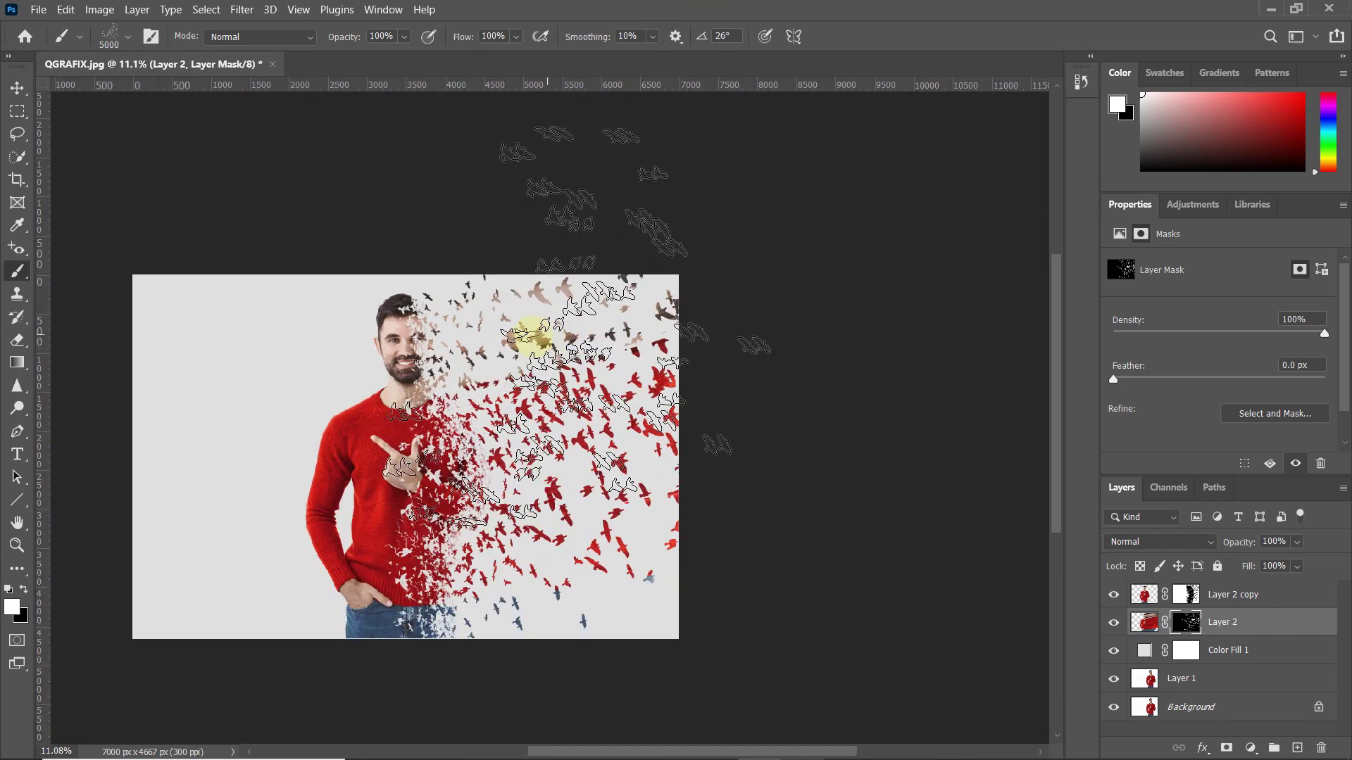
{"action": "scroll", "coordinate": [506, 337], "scroll_direction": "up", "scroll_amount": 1}
{"action": "left_click", "coordinate": [512, 318]}
{"action": "left_click", "coordinate": [507, 322]}
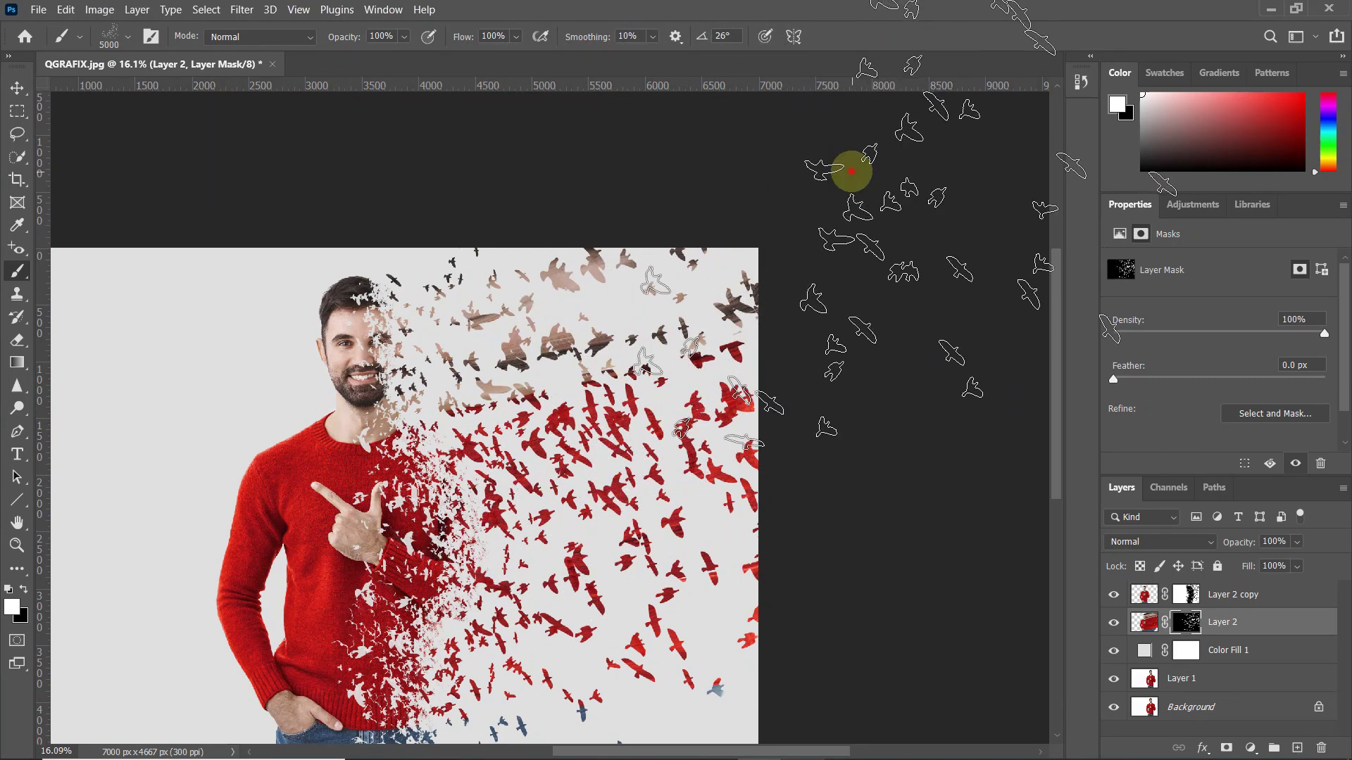
Stamp additional large birds along the far canvas edge, from chest height down to the jeans.
{"action": "left_click_drag", "start_coordinate": [809, 311], "coordinate": [720, 215]}
{"action": "left_click", "coordinate": [814, 314]}
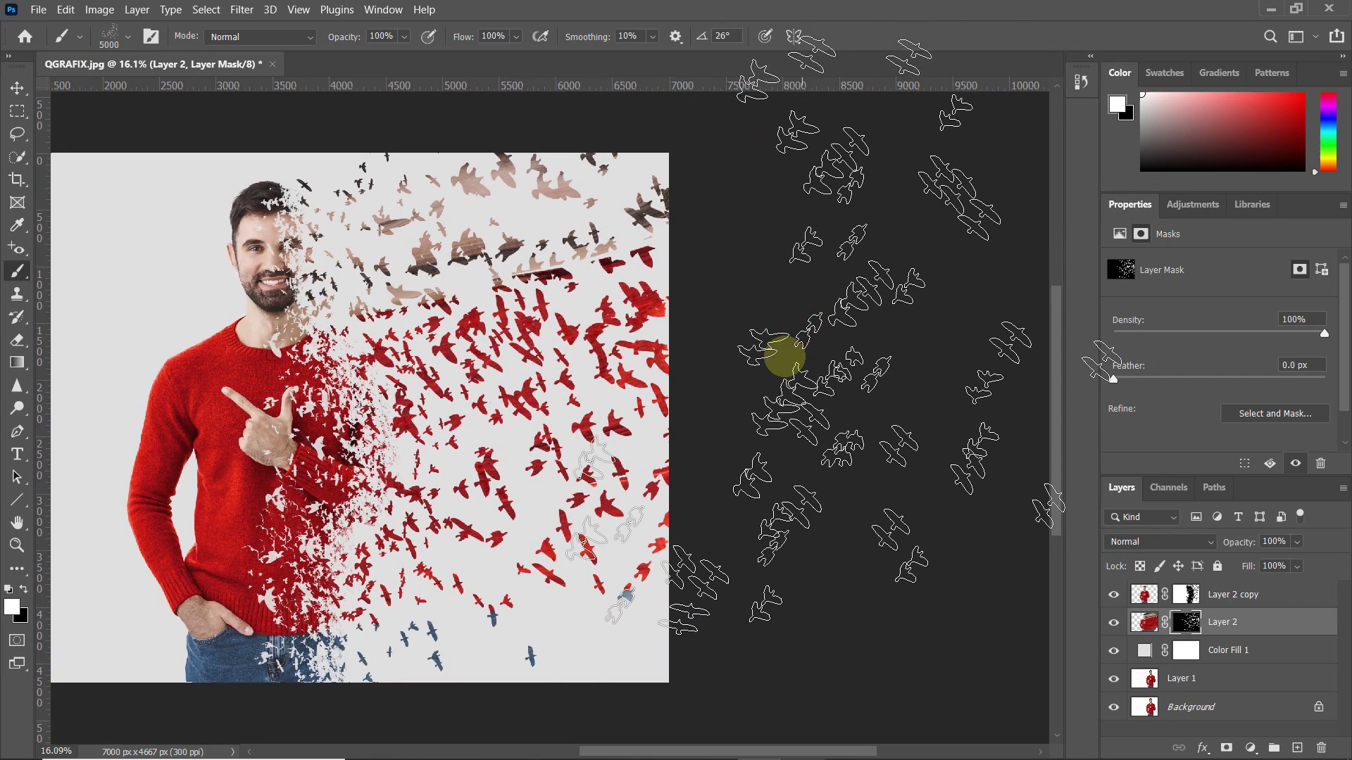
{"action": "scroll", "coordinate": [740, 346], "scroll_direction": "down", "scroll_amount": 3}
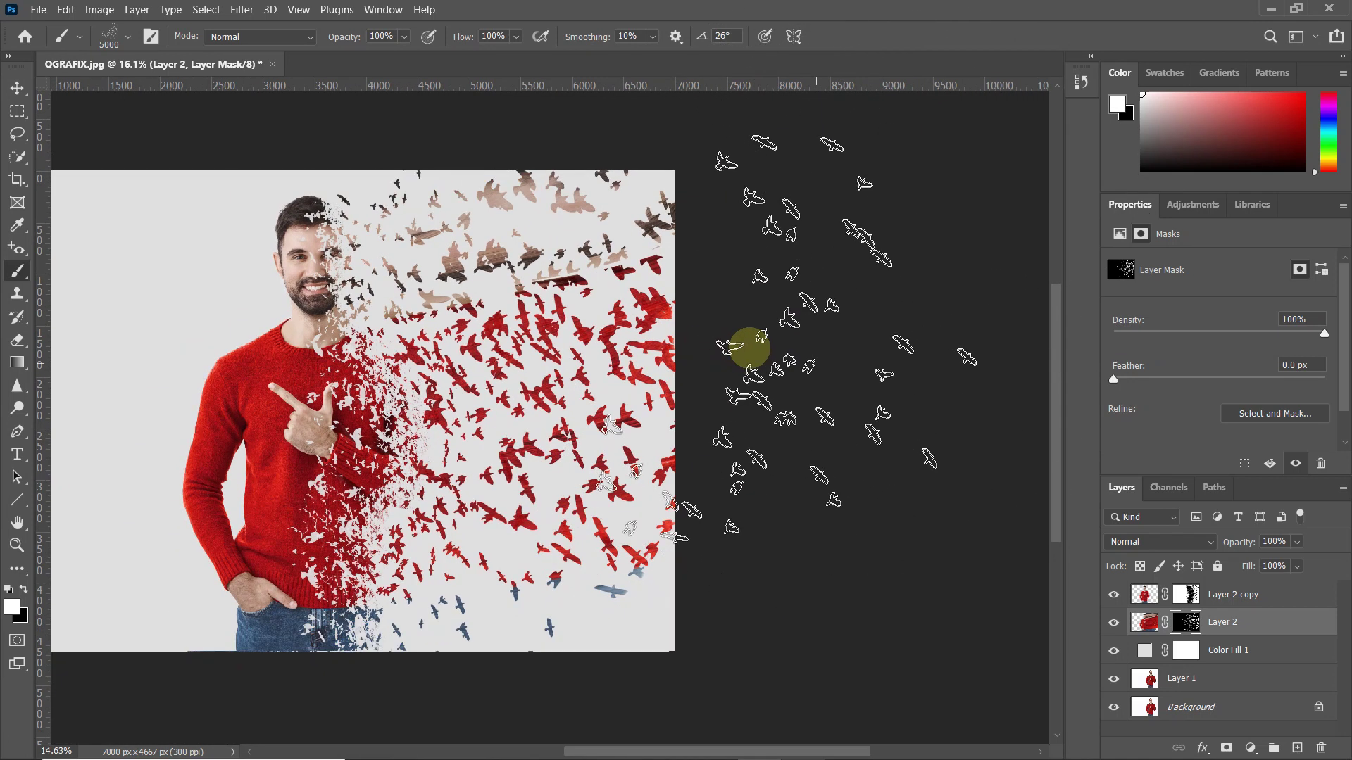
{"action": "scroll", "coordinate": [535, 385], "scroll_direction": "up", "scroll_amount": 3}
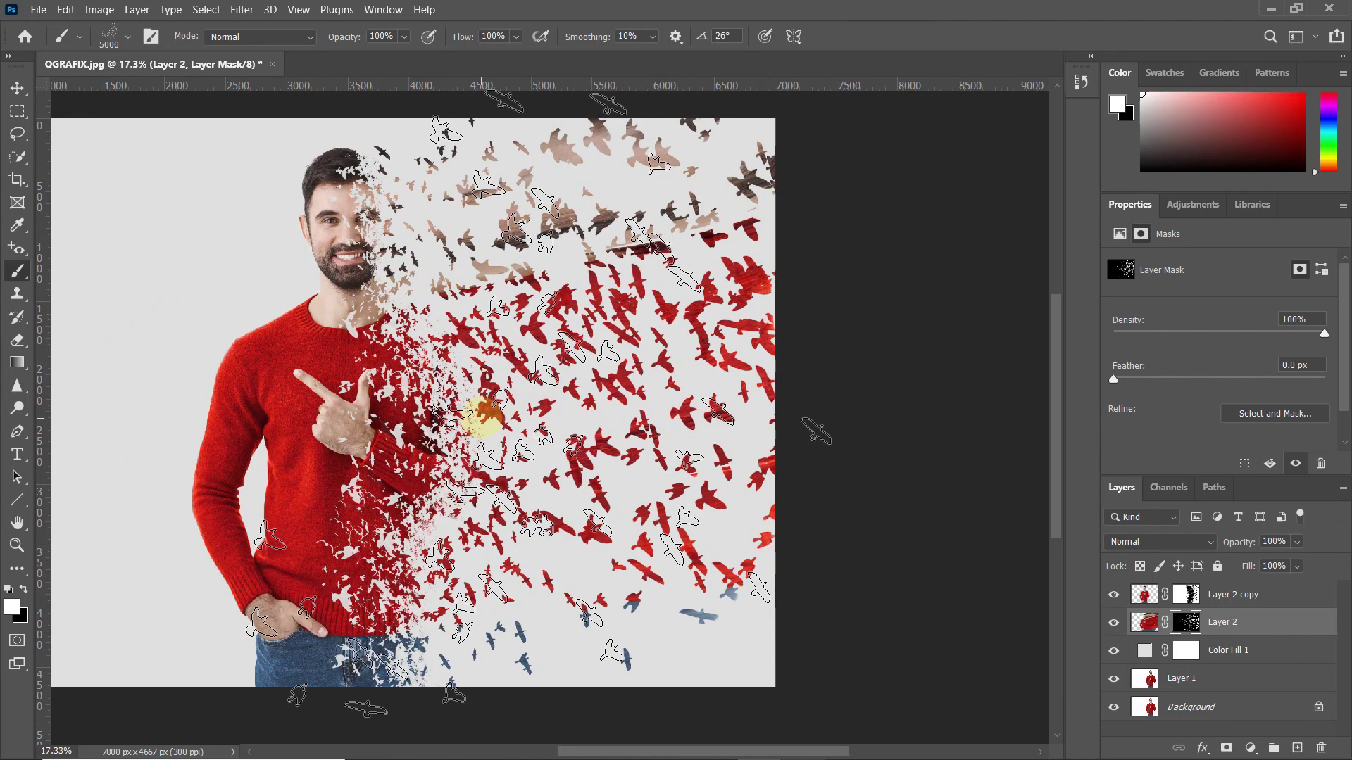
Reduce the brush to 1900 px and stamp smaller birds close to the man's head.
{"action": "scroll", "coordinate": [481, 415], "scroll_direction": "down", "scroll_amount": 1}
{"action": "key", "text": "bracketleft"}
{"action": "key", "text": "bracketleft"}
{"action": "key", "text": "bracketleft"}
{"action": "key", "text": "bracketleft"}
{"action": "key", "text": "bracketleft"}
{"action": "key", "text": "bracketleft"}
{"action": "key", "text": "bracketleft"}
{"action": "key", "text": "bracketleft"}
{"action": "key", "text": "bracketleft"}
{"action": "key", "text": "bracketleft"}
{"action": "key", "text": "bracketleft"}
{"action": "key", "text": "bracketleft"}
{"action": "key", "text": "bracketleft"}
{"action": "key", "text": "bracketleft"}
{"action": "key", "text": "bracketleft"}
{"action": "key", "text": "bracketleft"}
{"action": "key", "text": "bracketleft"}
{"action": "key", "text": "bracketleft"}
{"action": "key", "text": "bracketleft"}
{"action": "key", "text": "bracketleft"}
{"action": "key", "text": "bracketleft"}
{"action": "key", "text": "bracketleft"}
{"action": "key", "text": "bracketleft"}
{"action": "key", "text": "bracketleft"}
{"action": "key", "text": "bracketleft"}
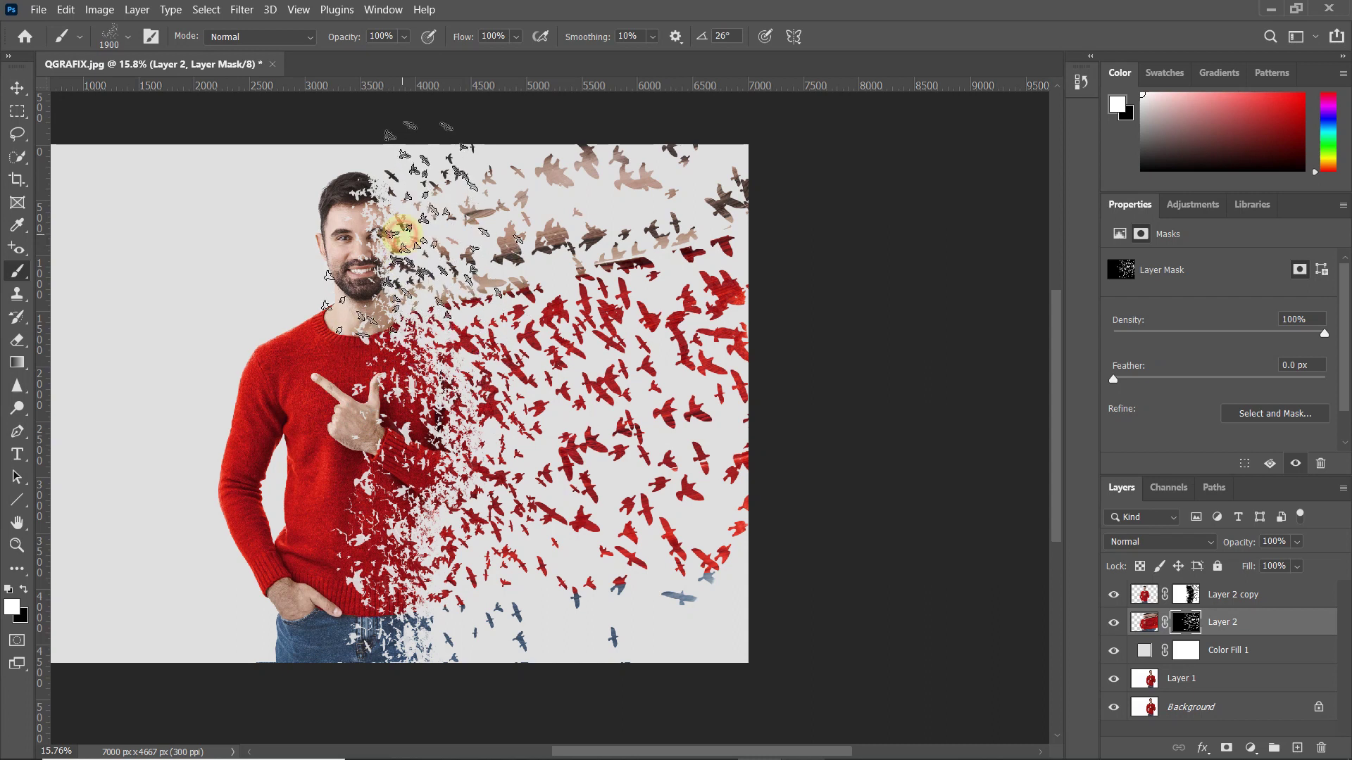
Fill the gaps beside the elbow, hip, jeans and upper background with more small bird stamps.
{"action": "left_click", "coordinate": [465, 591]}
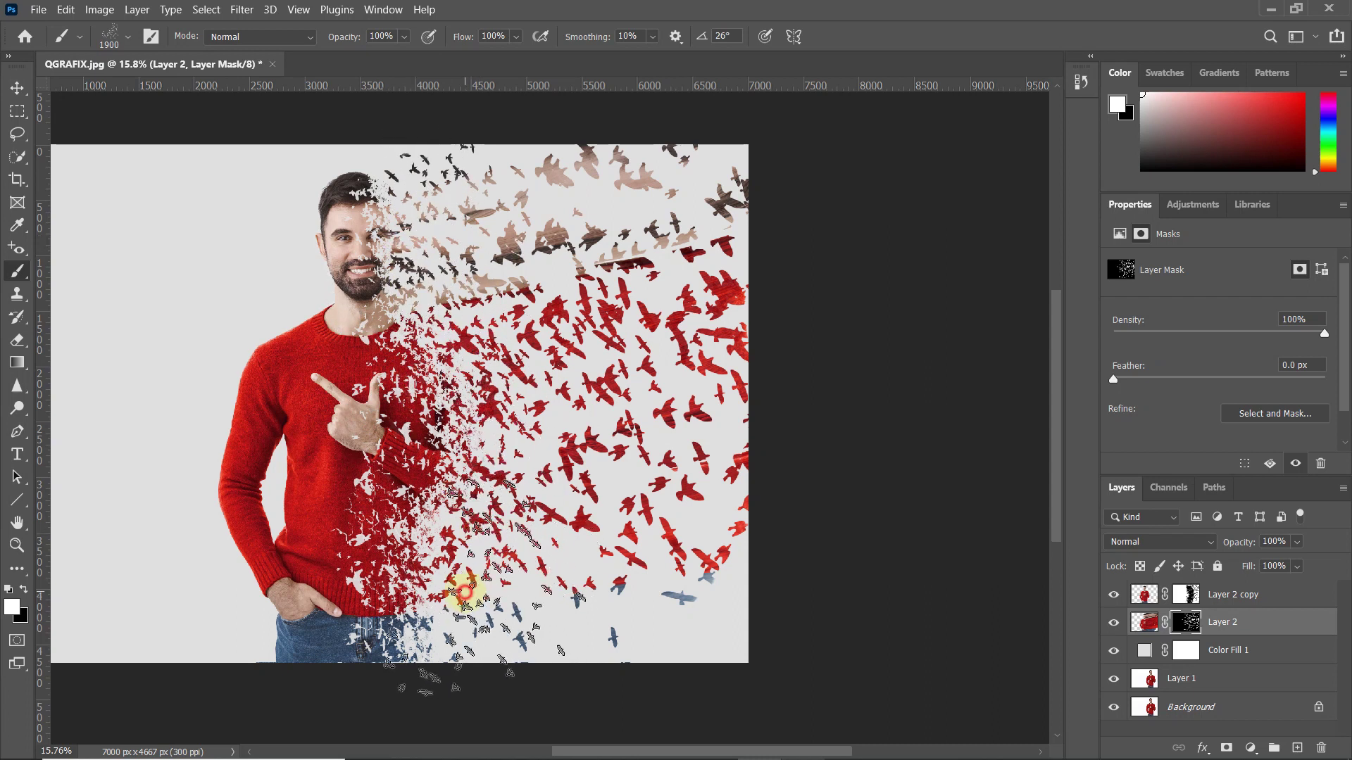
{"action": "left_click", "coordinate": [444, 596]}
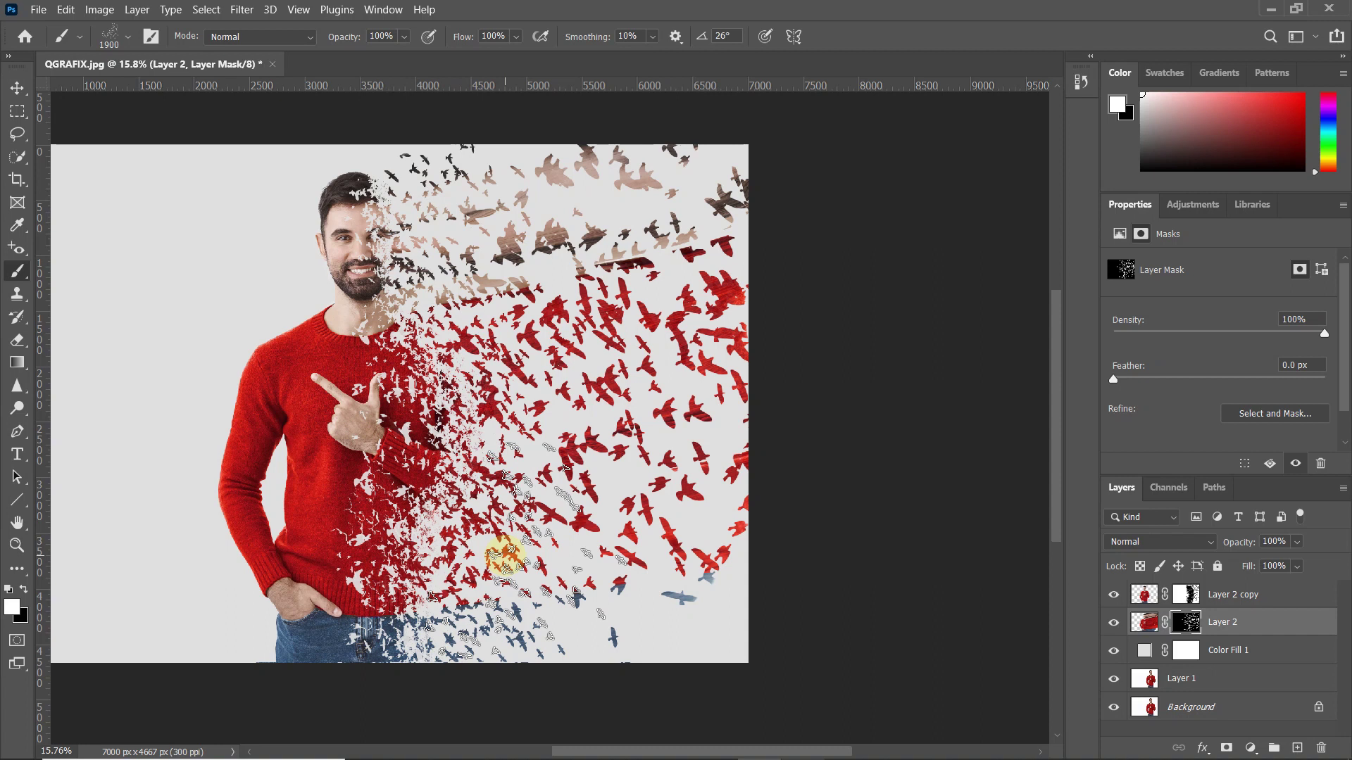
{"action": "scroll", "coordinate": [476, 470], "scroll_direction": "down", "scroll_amount": 1}
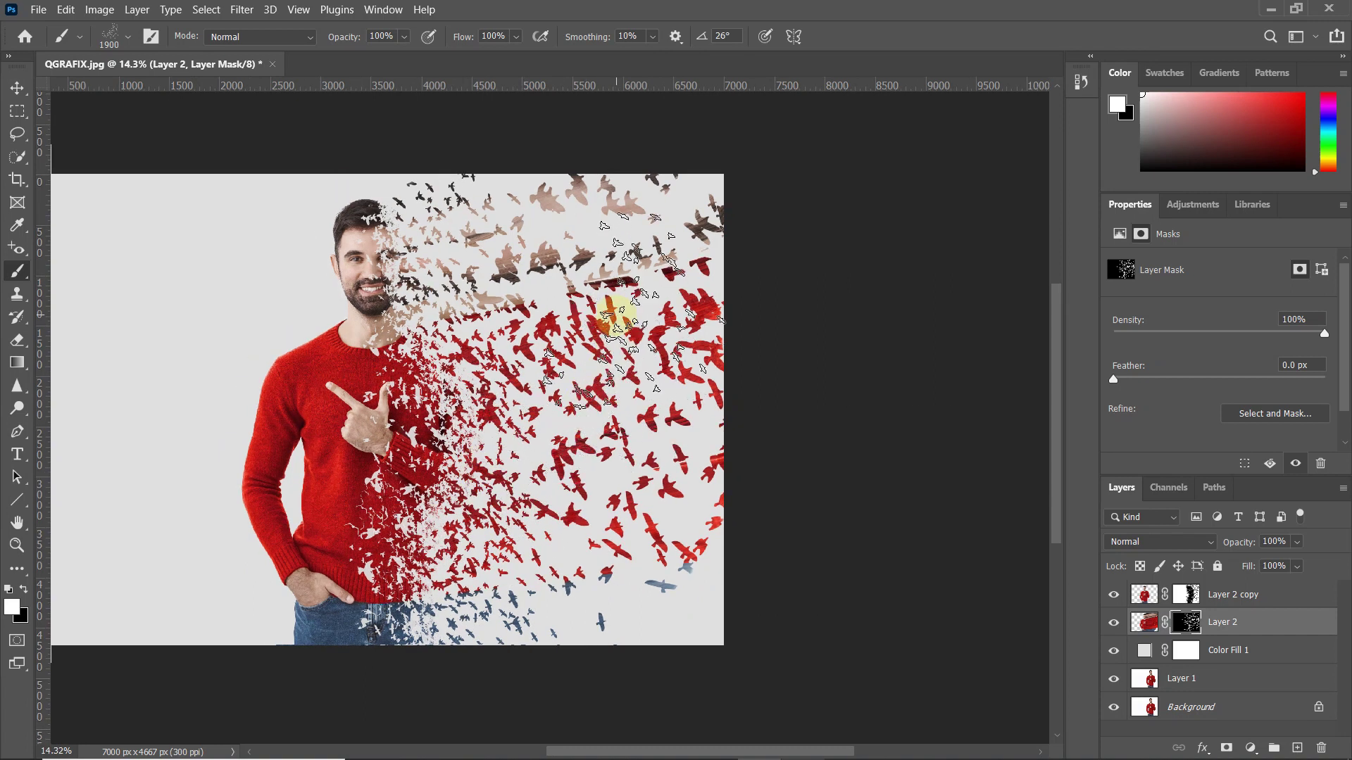
{"action": "scroll", "coordinate": [595, 345], "scroll_direction": "up", "scroll_amount": 2}
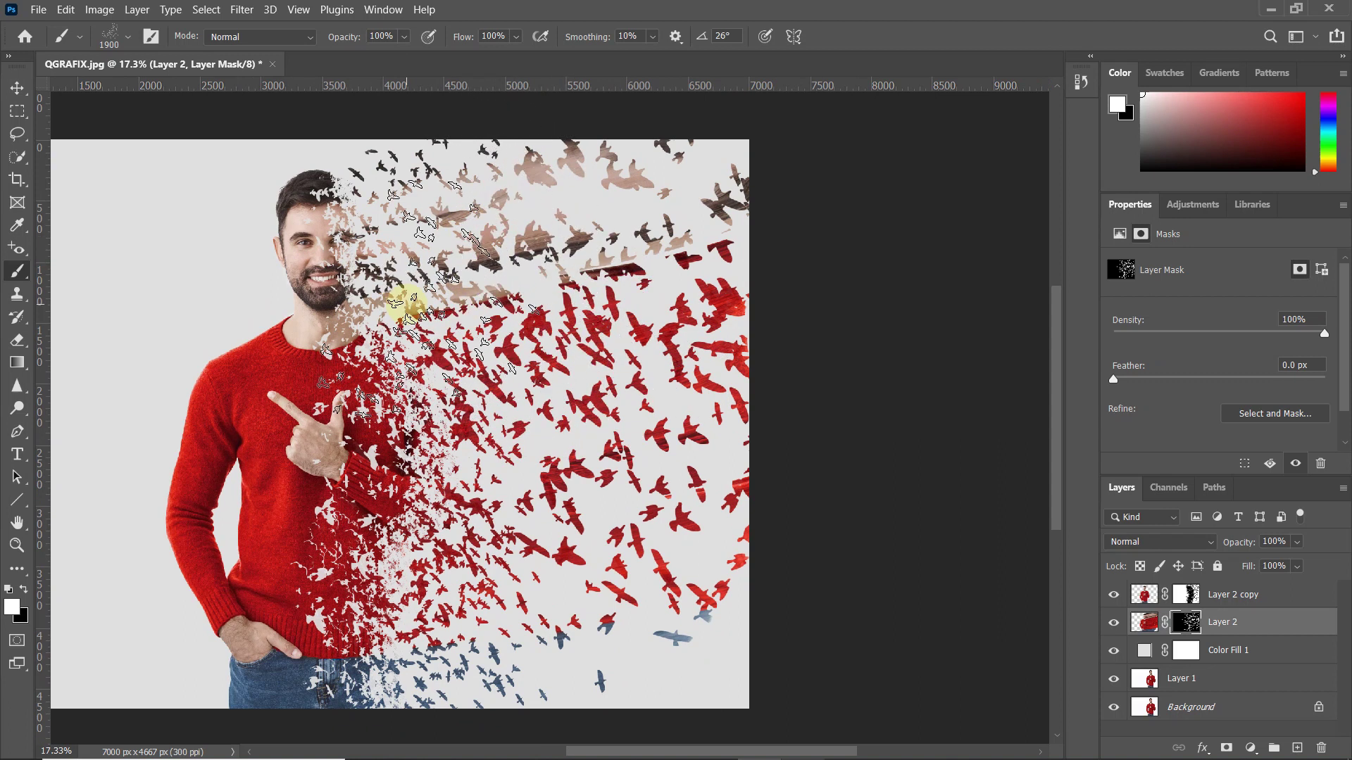
{"action": "scroll", "coordinate": [408, 489], "scroll_direction": "down", "scroll_amount": 2}
{"action": "scroll", "coordinate": [422, 574], "scroll_direction": "down", "scroll_amount": 2}
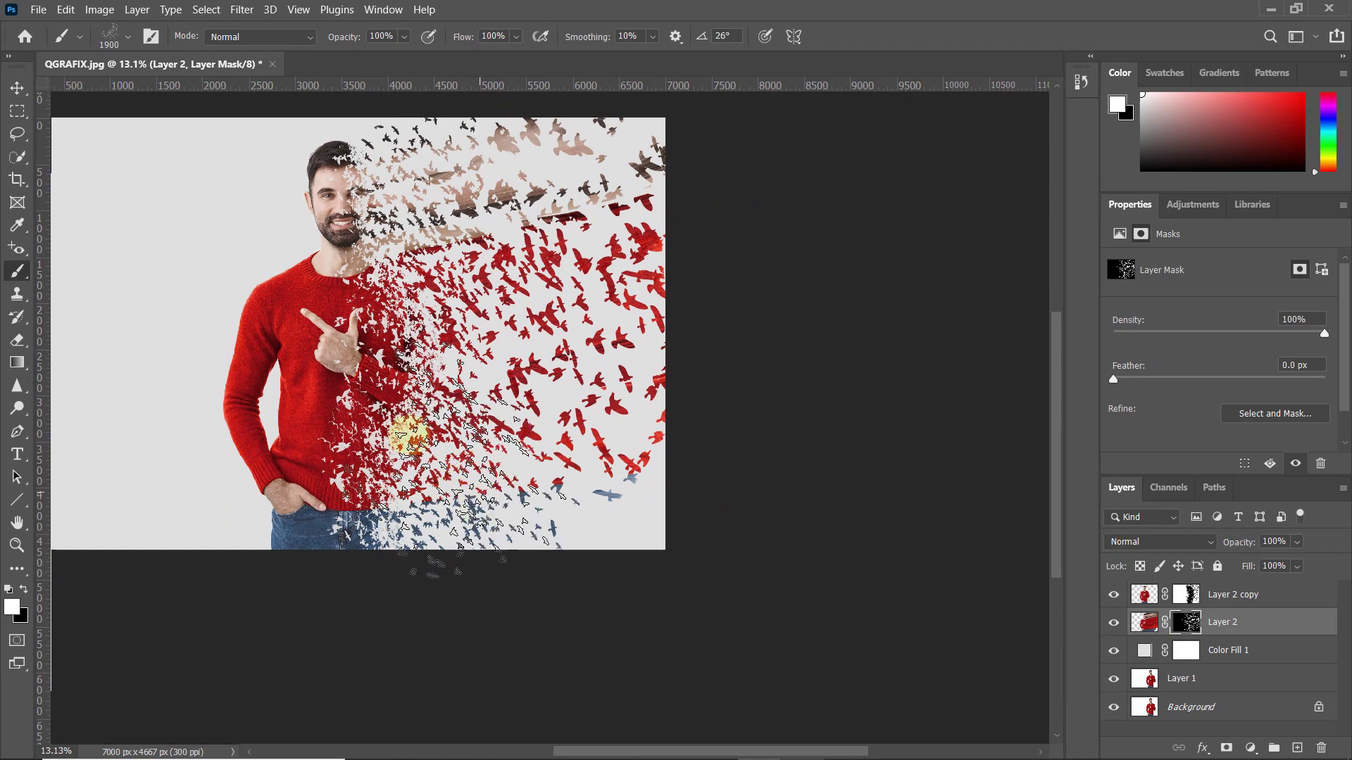
{"action": "scroll", "coordinate": [407, 436], "scroll_direction": "down", "scroll_amount": 1}
{"action": "scroll", "coordinate": [356, 393], "scroll_direction": "up", "scroll_amount": 3}
{"action": "left_click_drag", "start_coordinate": [488, 301], "coordinate": [556, 324]}
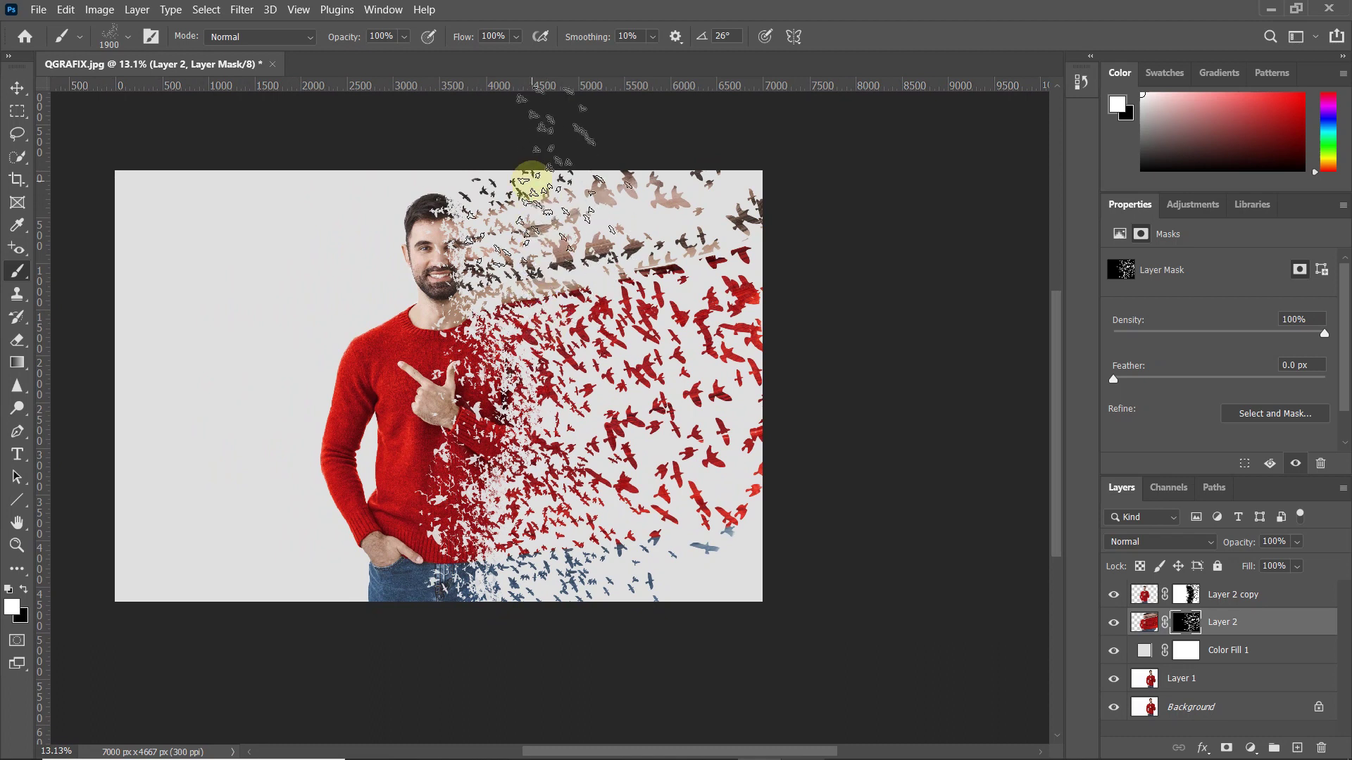
Reduce the brush to 800 px for fine birds around the man's hair.
{"action": "scroll", "coordinate": [533, 180], "scroll_direction": "up", "scroll_amount": 4}
{"action": "key", "text": "bracketleft"}
{"action": "key", "text": "bracketleft"}
{"action": "key", "text": "bracketleft"}
{"action": "key", "text": "bracketleft"}
{"action": "key", "text": "bracketleft"}
{"action": "key", "text": "bracketleft"}
{"action": "key", "text": "bracketleft"}
{"action": "key", "text": "bracketleft"}
{"action": "key", "text": "bracketleft"}
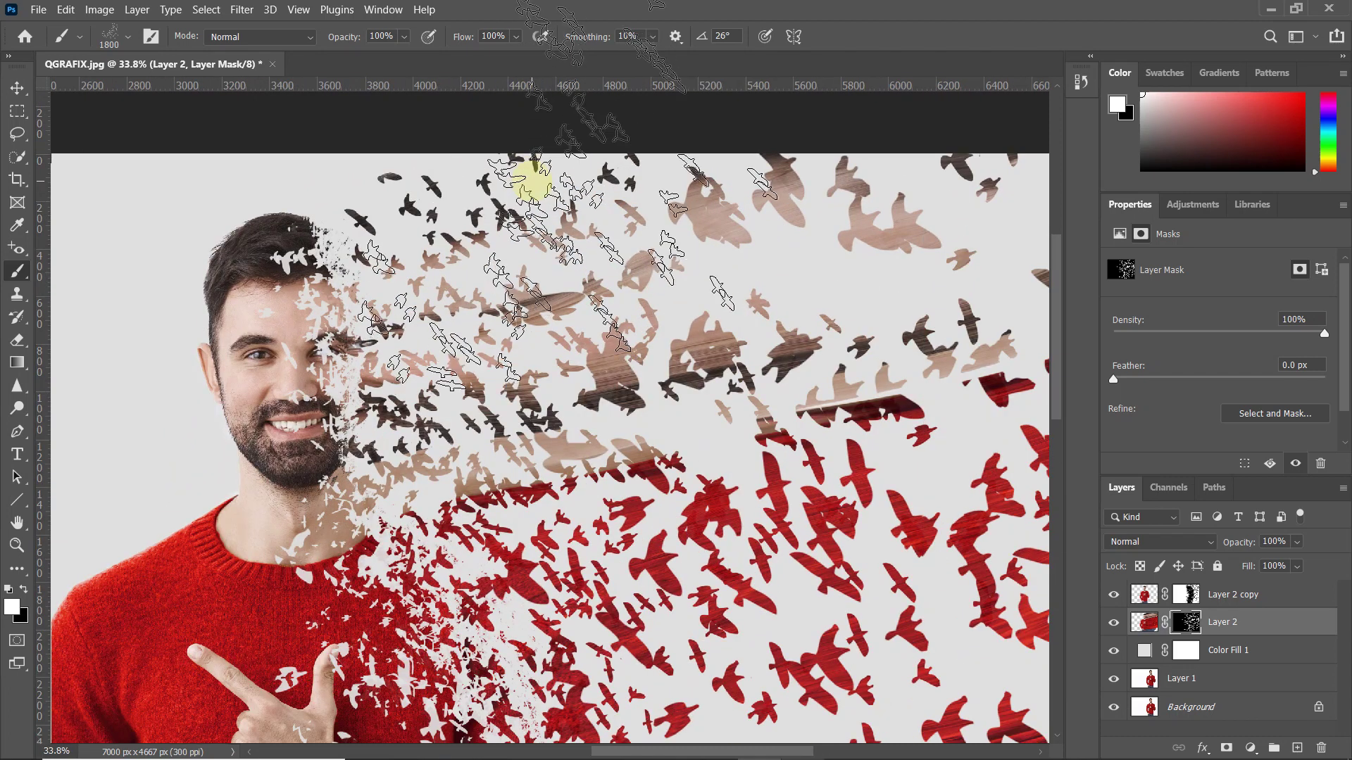
{"action": "key", "text": "bracketleft"}
{"action": "key", "text": "bracketleft"}
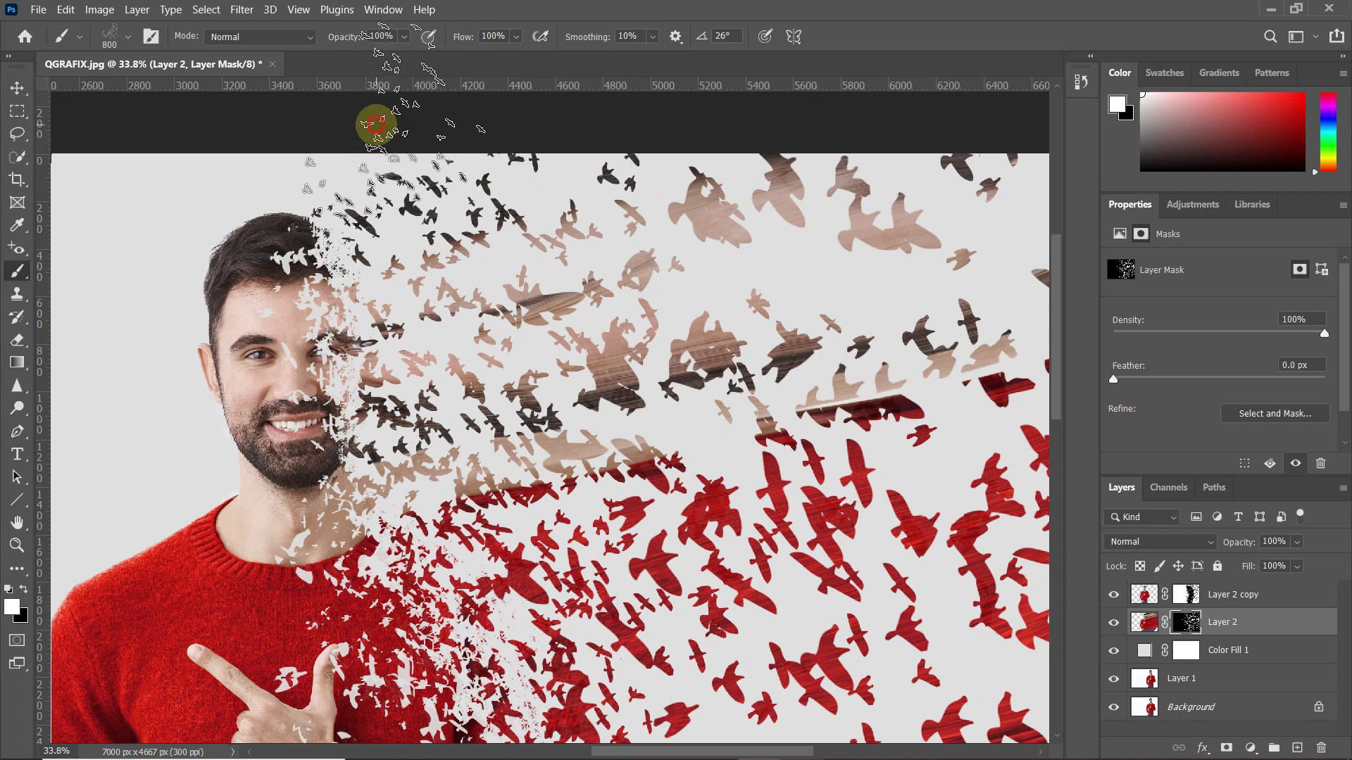
Stamp tiny birds on Layer 2's mask right beside the hair, face and neck to densify the dispersing edge.
{"action": "scroll", "coordinate": [468, 207], "scroll_direction": "down", "scroll_amount": 1}
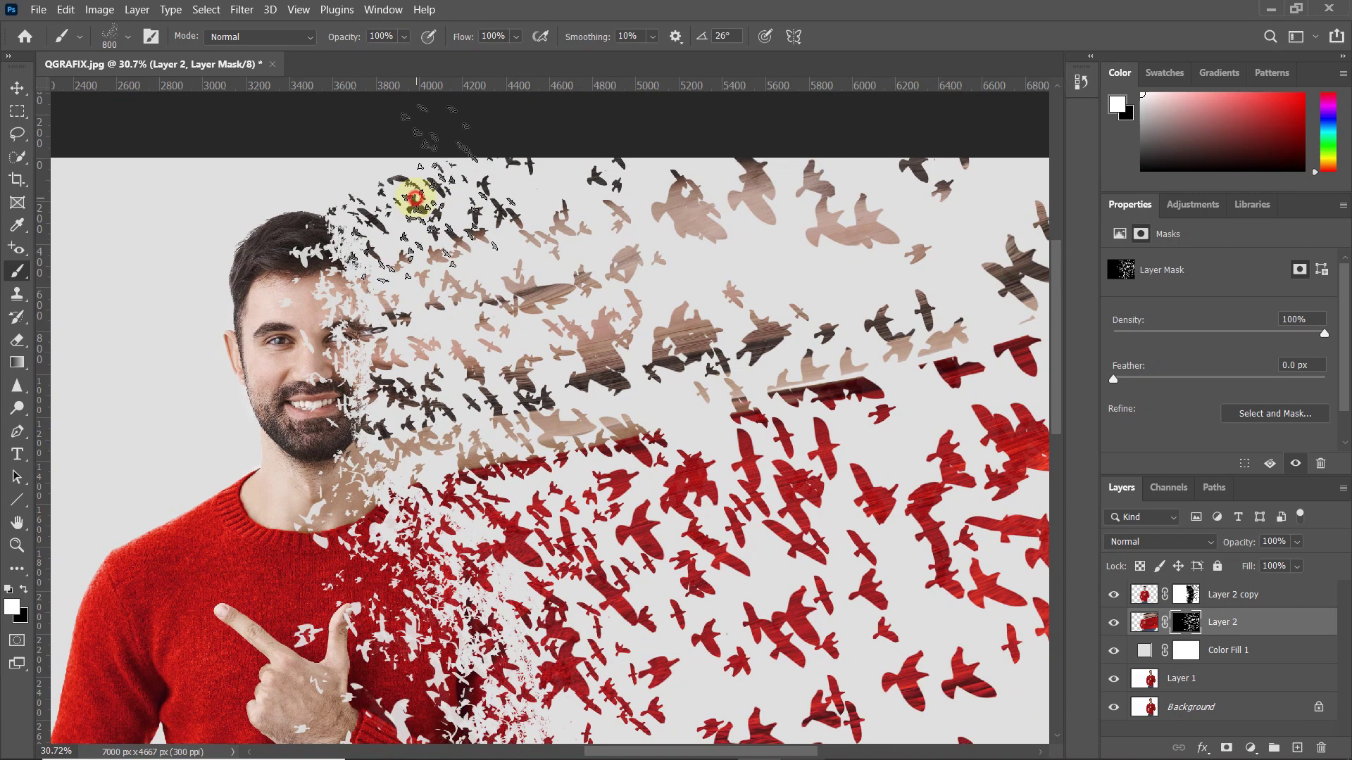
{"action": "scroll", "coordinate": [405, 247], "scroll_direction": "down", "scroll_amount": 2}
{"action": "scroll", "coordinate": [401, 292], "scroll_direction": "down", "scroll_amount": 2}
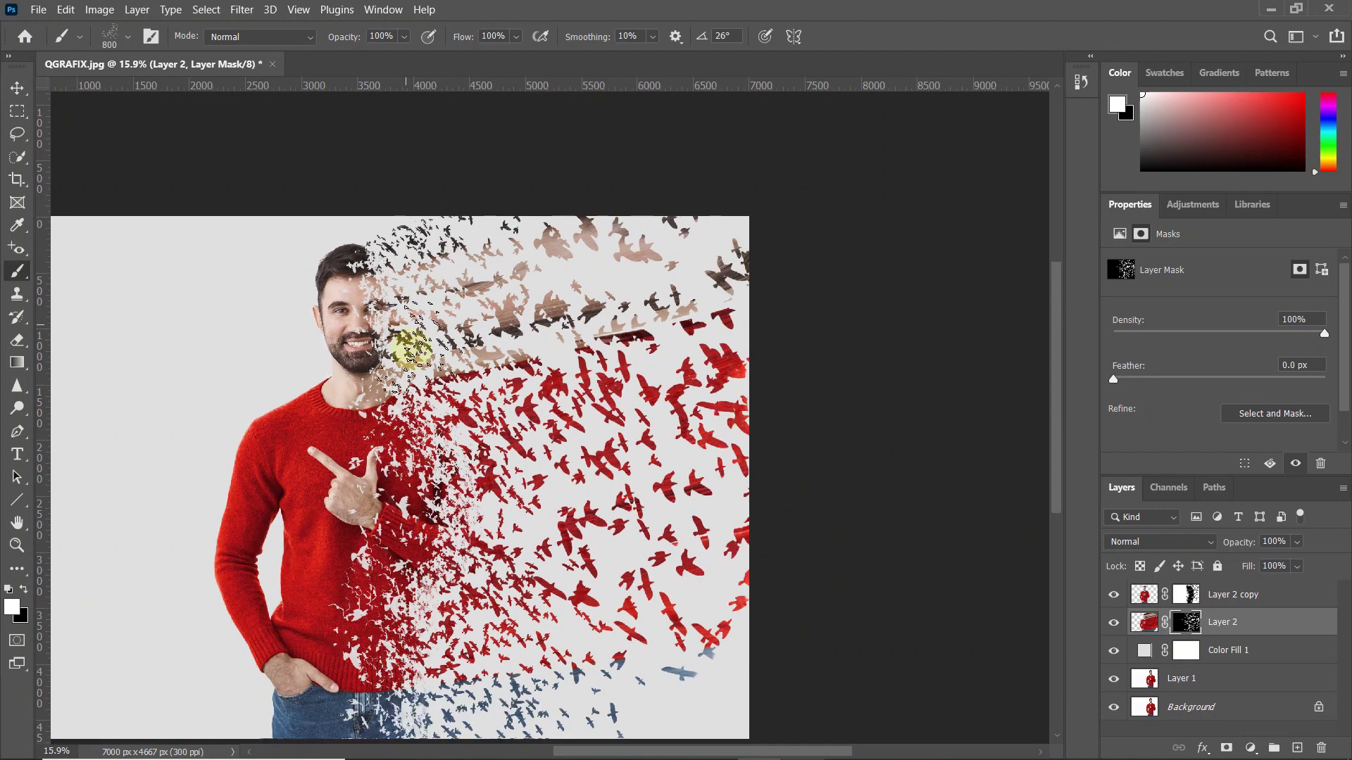
{"action": "left_click_drag", "start_coordinate": [446, 408], "coordinate": [441, 326]}
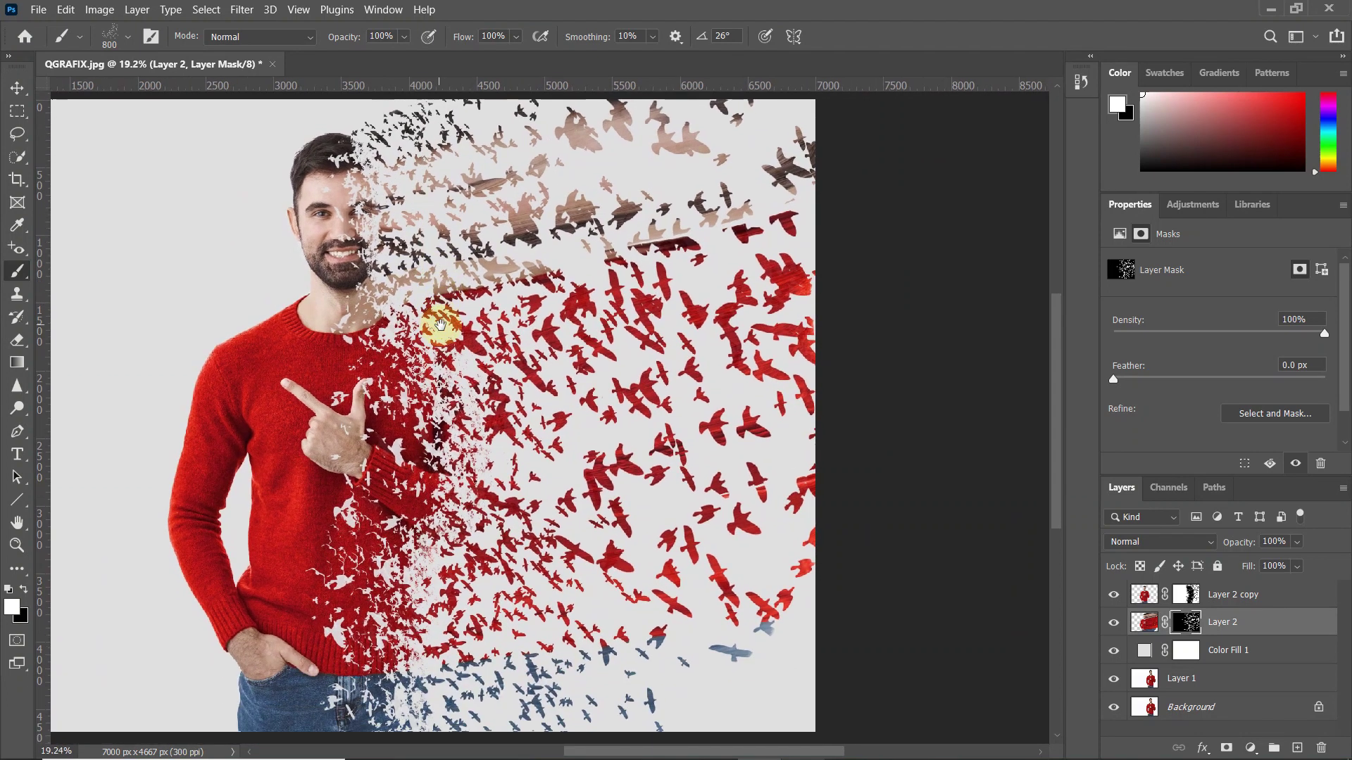
Enlarge the bird brush to 5000 px and rotate its angle to -25°.
{"action": "scroll", "coordinate": [445, 327], "scroll_direction": "down", "scroll_amount": 3}
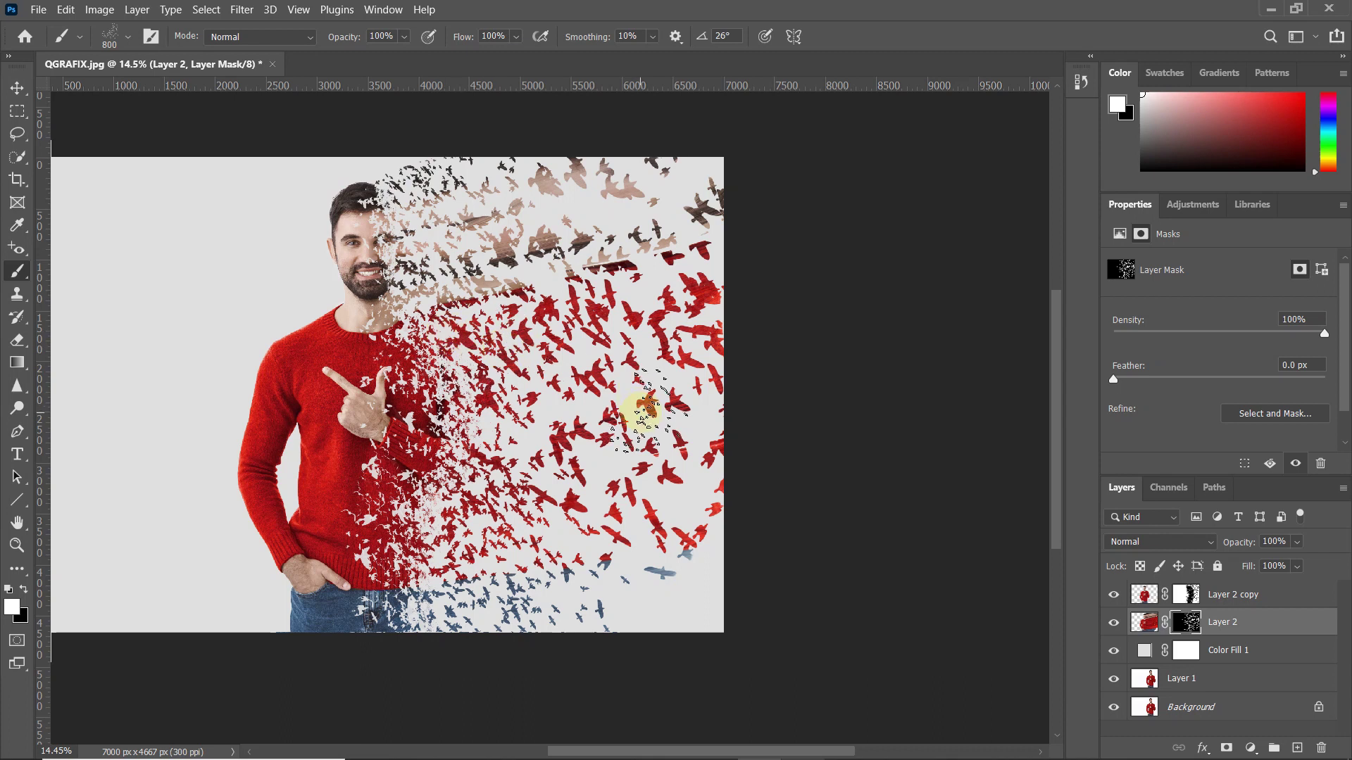
{"action": "key", "text": "bracketright"}
{"action": "key", "text": "bracketright"}
{"action": "key", "text": "bracketright"}
{"action": "key", "text": "bracketright"}
{"action": "key", "text": "bracketright"}
{"action": "key", "text": "bracketright"}
{"action": "key", "text": "bracketright"}
{"action": "key", "text": "bracketright"}
{"action": "key", "text": "bracketright"}
{"action": "key", "text": "bracketright"}
{"action": "key", "text": "bracketright"}
{"action": "key", "text": "bracketright"}
{"action": "key", "text": "bracketright"}
{"action": "key", "text": "bracketright"}
{"action": "key", "text": "bracketright"}
{"action": "key", "text": "bracketright"}
{"action": "key", "text": "bracketright"}
{"action": "key", "text": "bracketright"}
{"action": "key", "text": "bracketright"}
{"action": "key", "text": "bracketright"}
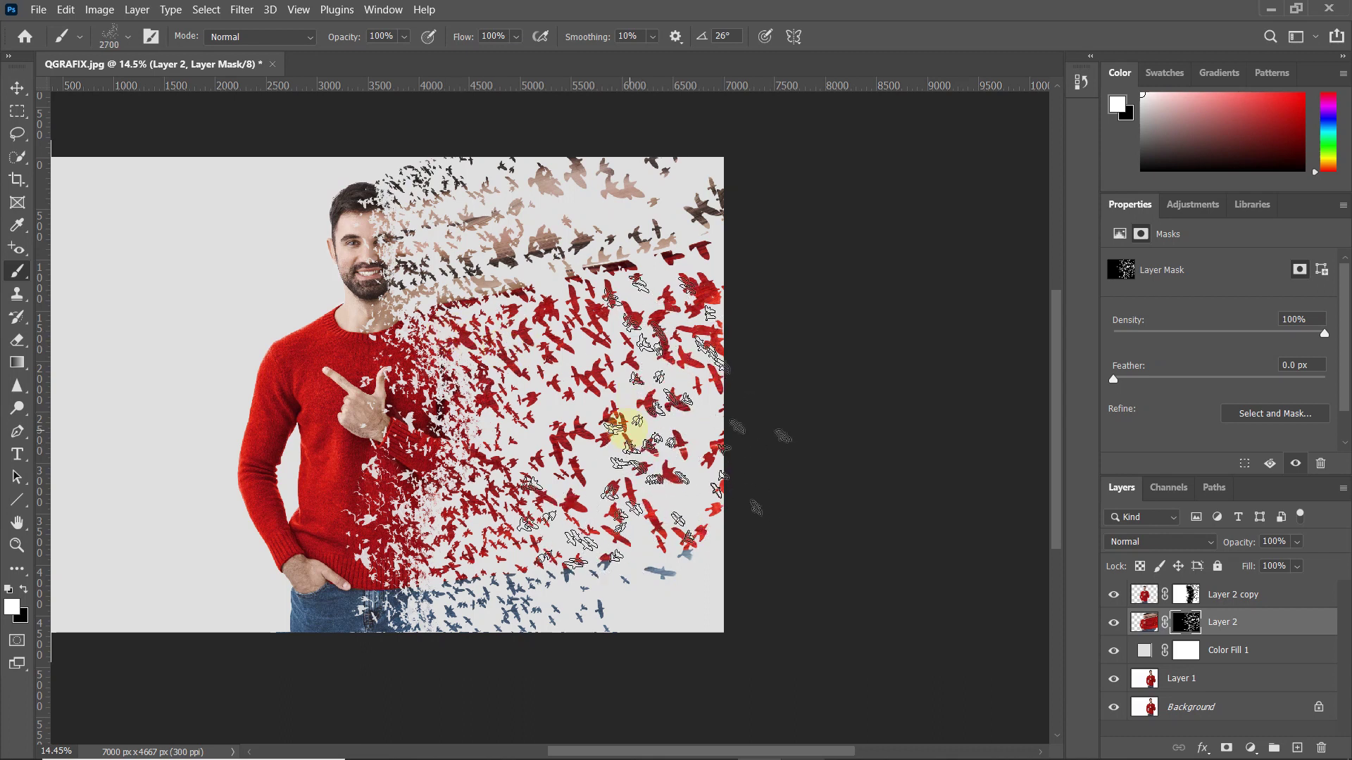
{"action": "key", "text": "bracketright"}
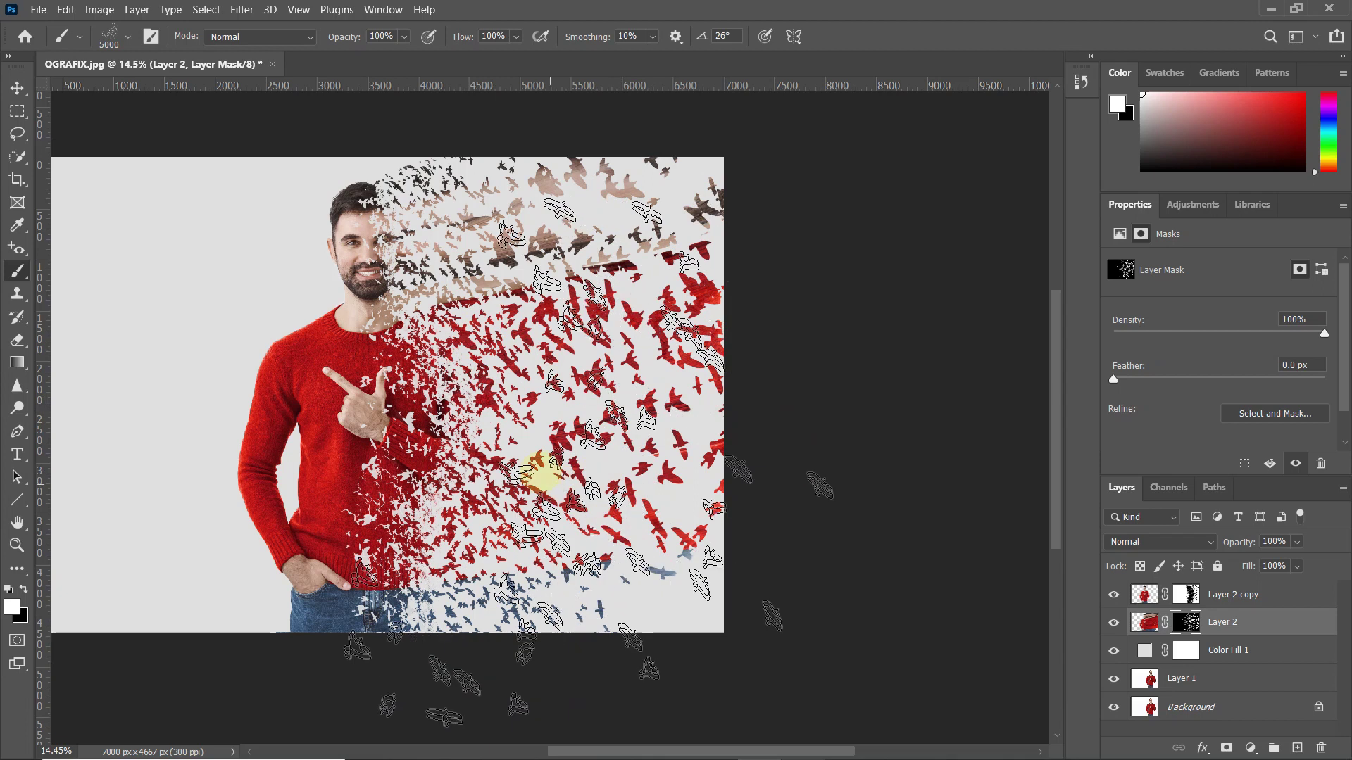
{"action": "right_click", "coordinate": [533, 450]}
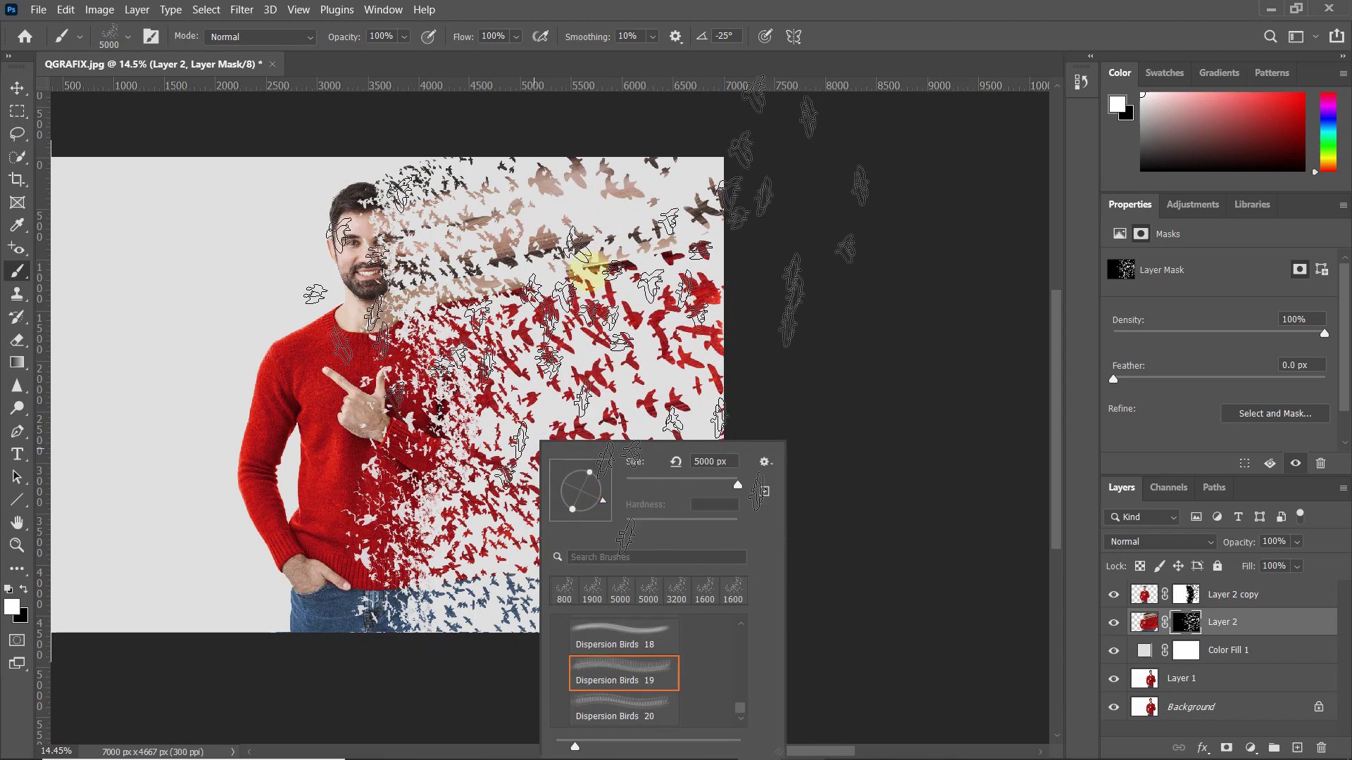
{"action": "left_click", "coordinate": [510, 319]}
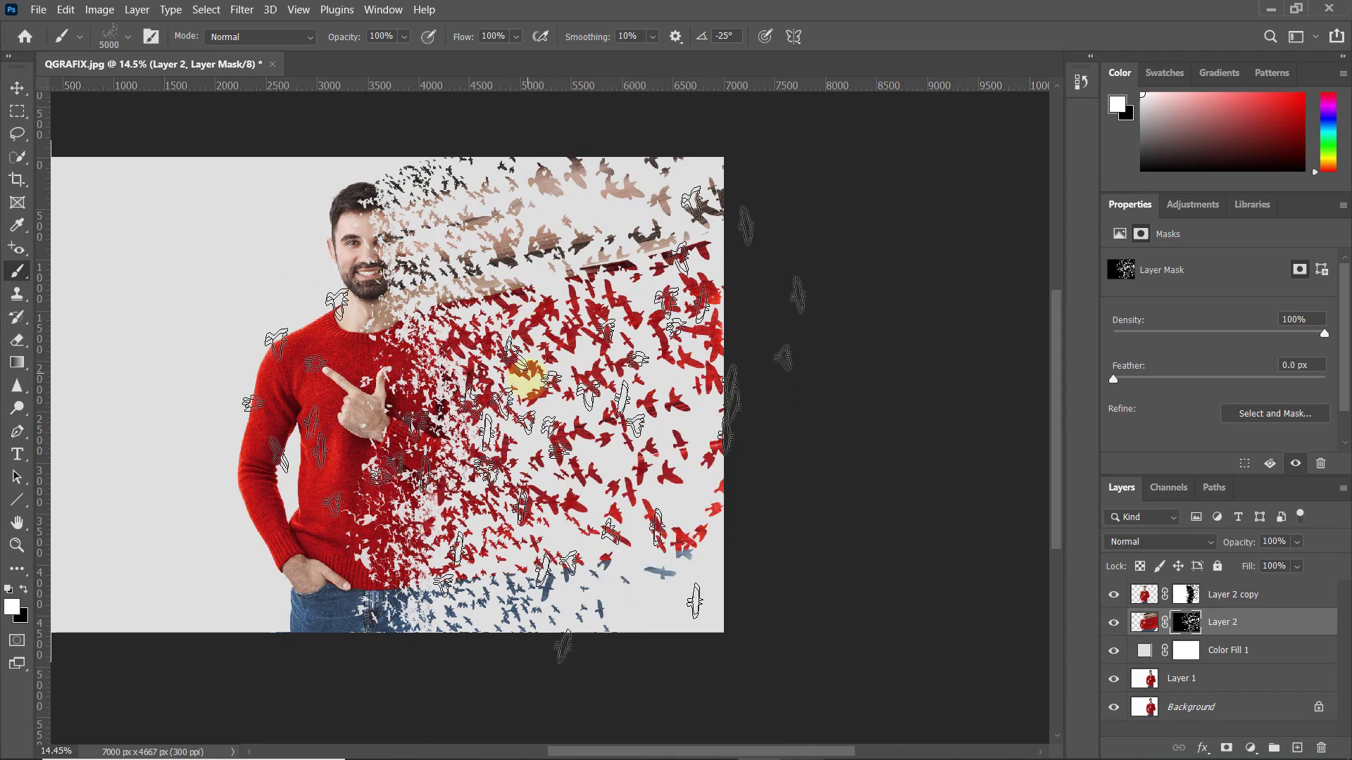
Switch to the Move tool with the whole dispersion composition in view.
{"action": "scroll", "coordinate": [546, 384], "scroll_direction": "down", "scroll_amount": 1}
{"action": "scroll", "coordinate": [549, 383], "scroll_direction": "down", "scroll_amount": 1}
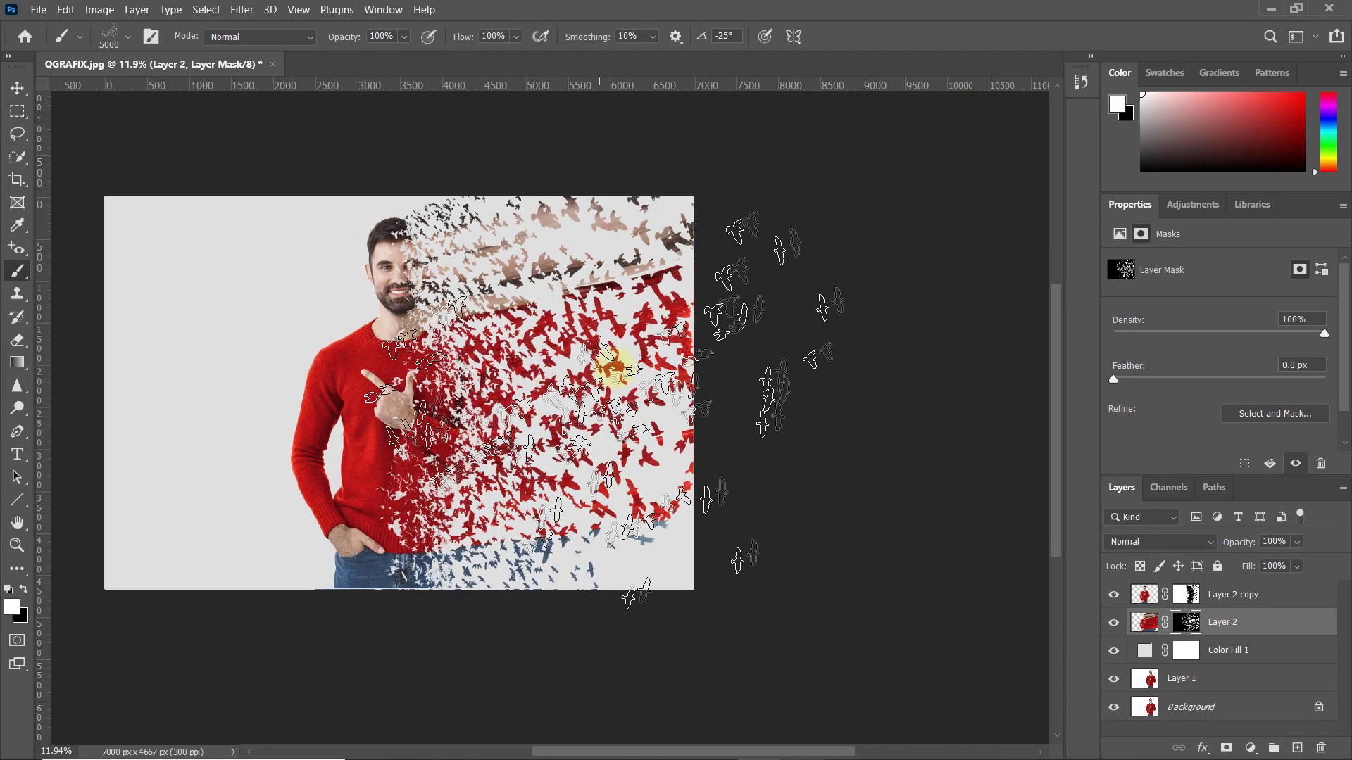
{"action": "key", "text": "ctrl+0"}
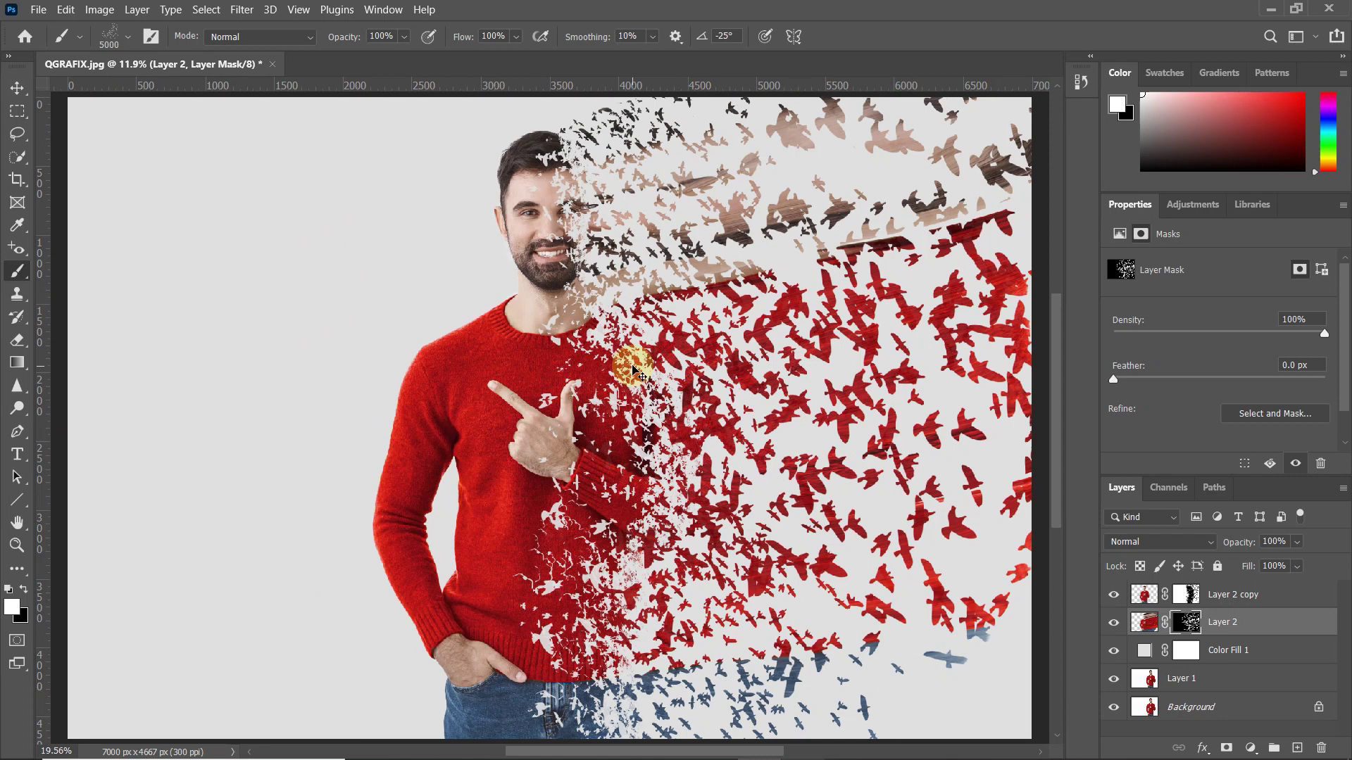
{"action": "left_click", "coordinate": [17, 88]}
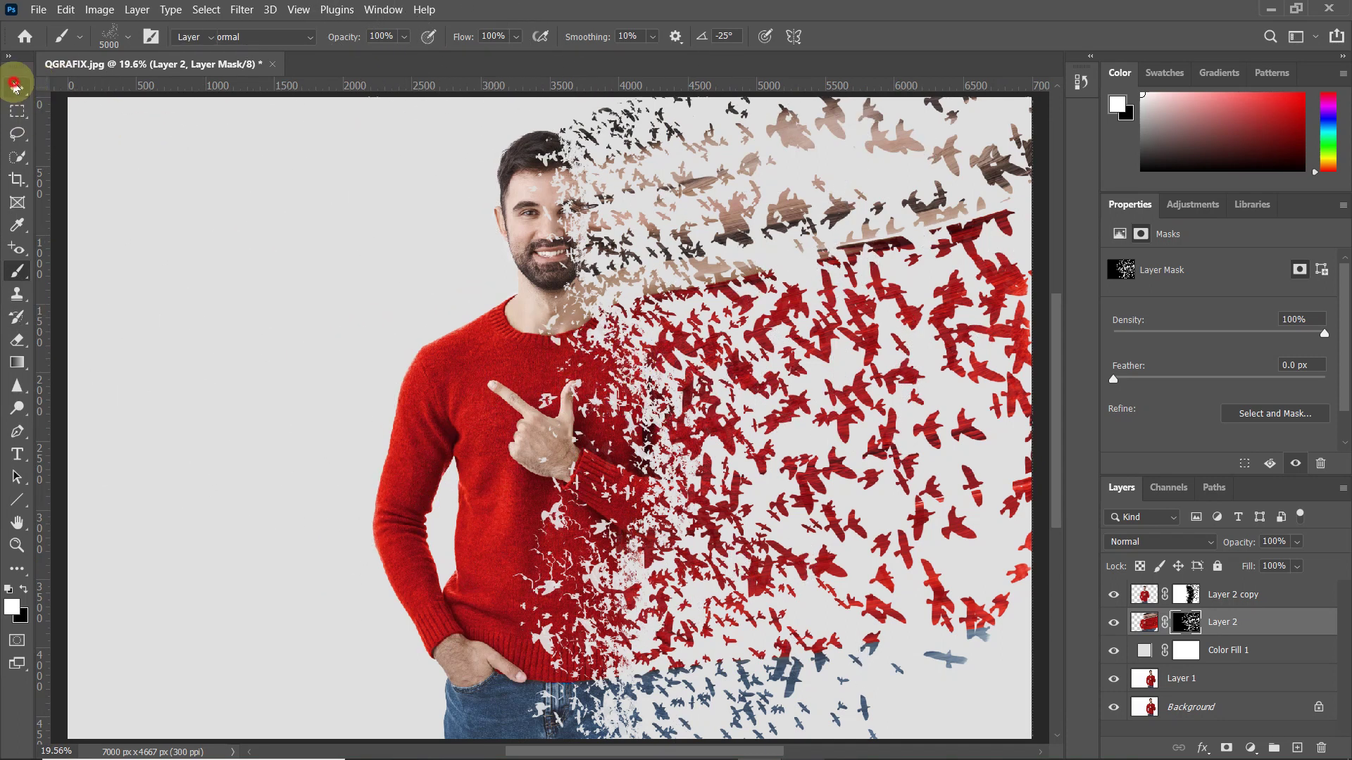
{"action": "scroll", "coordinate": [350, 256], "scroll_direction": "down", "scroll_amount": 2}
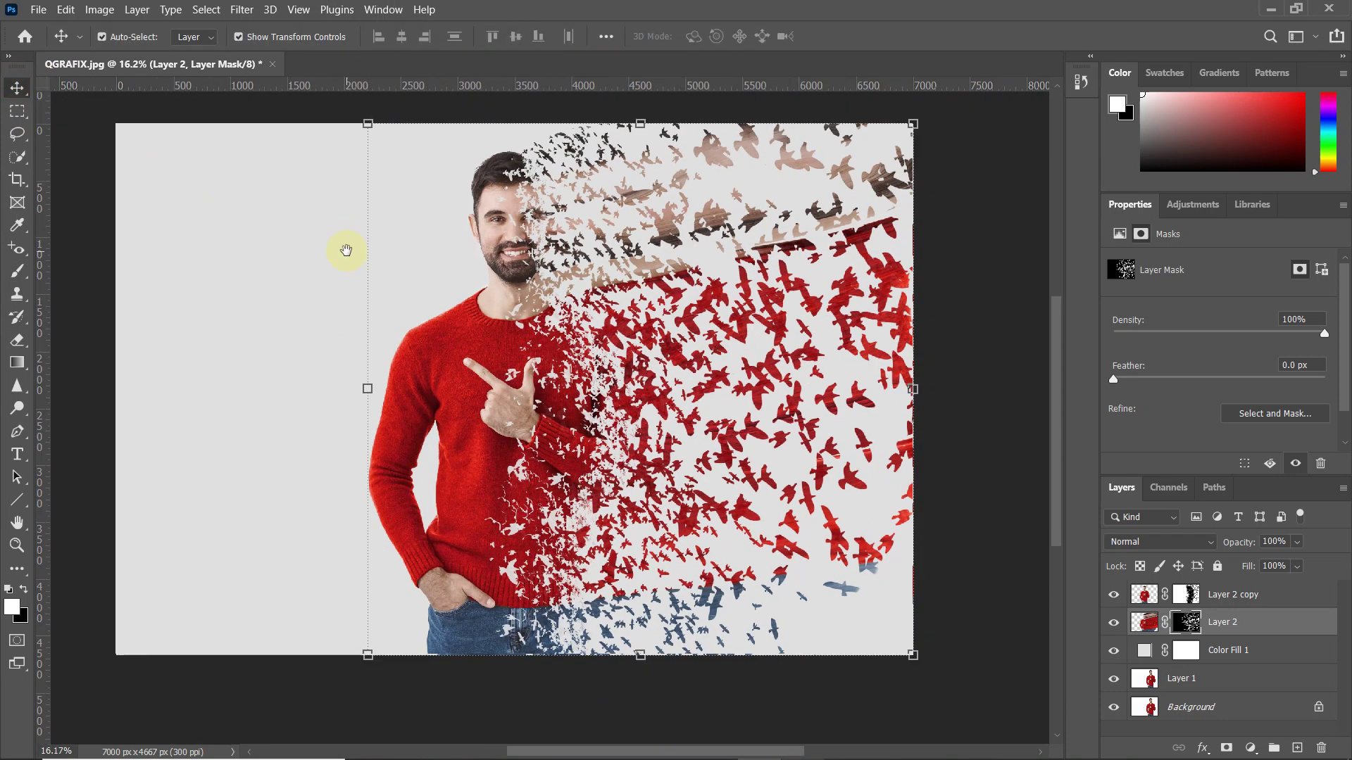
{"action": "left_click_drag", "start_coordinate": [347, 252], "coordinate": [357, 264]}
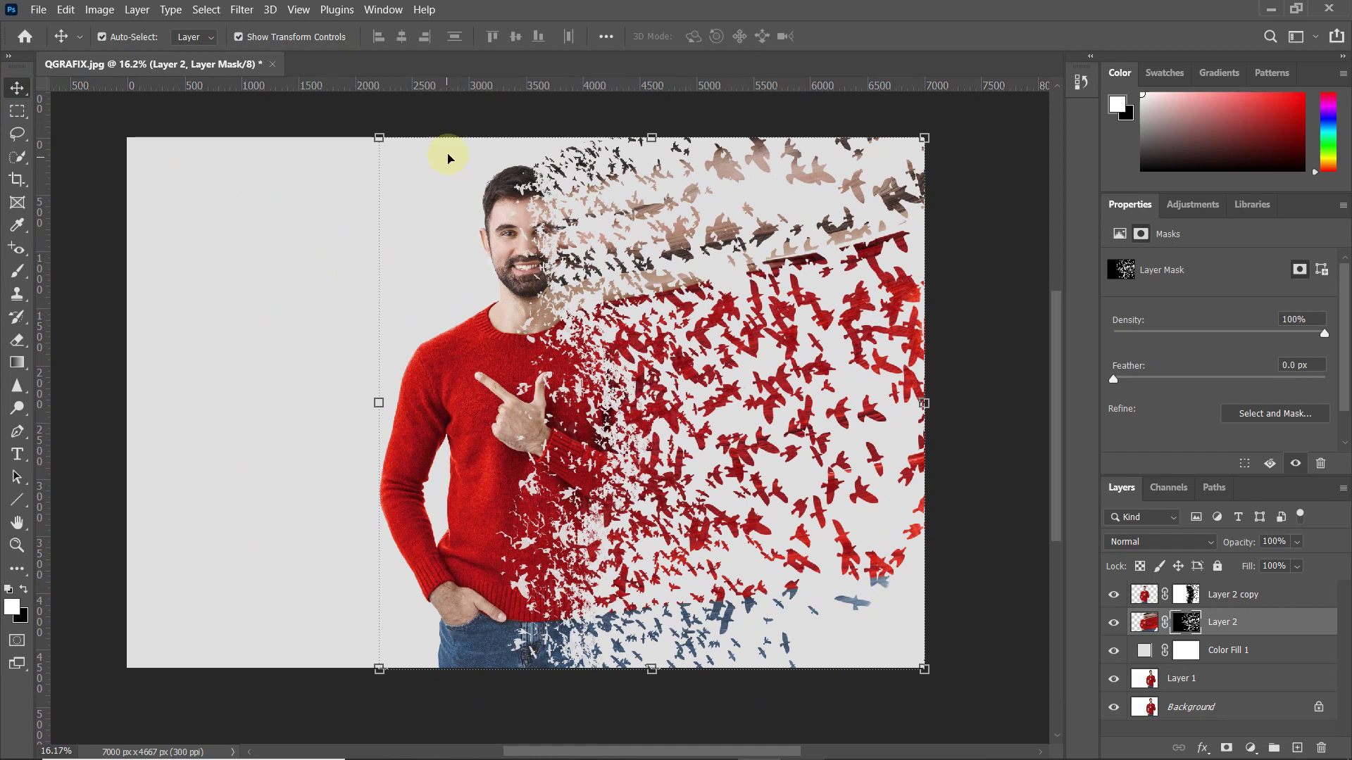
{"action": "left_click", "coordinate": [1250, 597]}
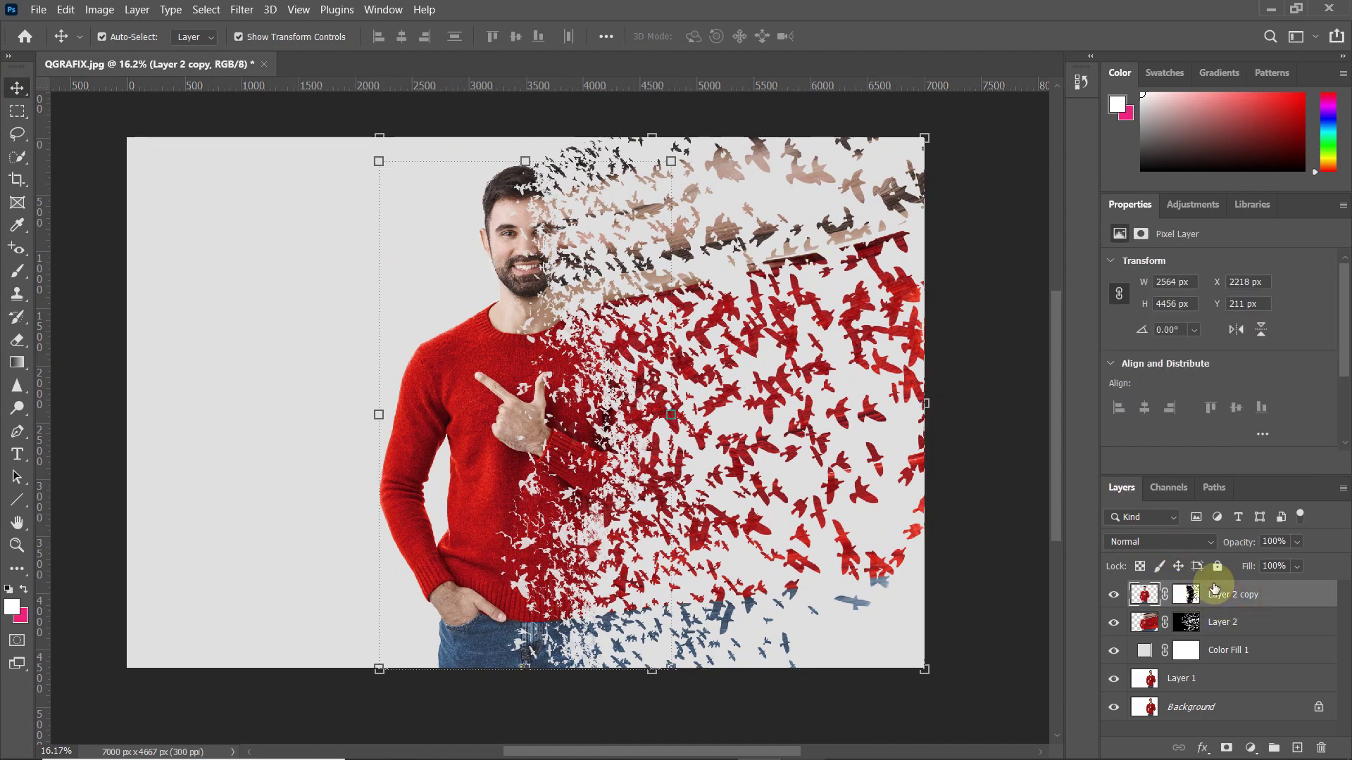
{"action": "left_click", "coordinate": [1226, 681], "text": "shift"}
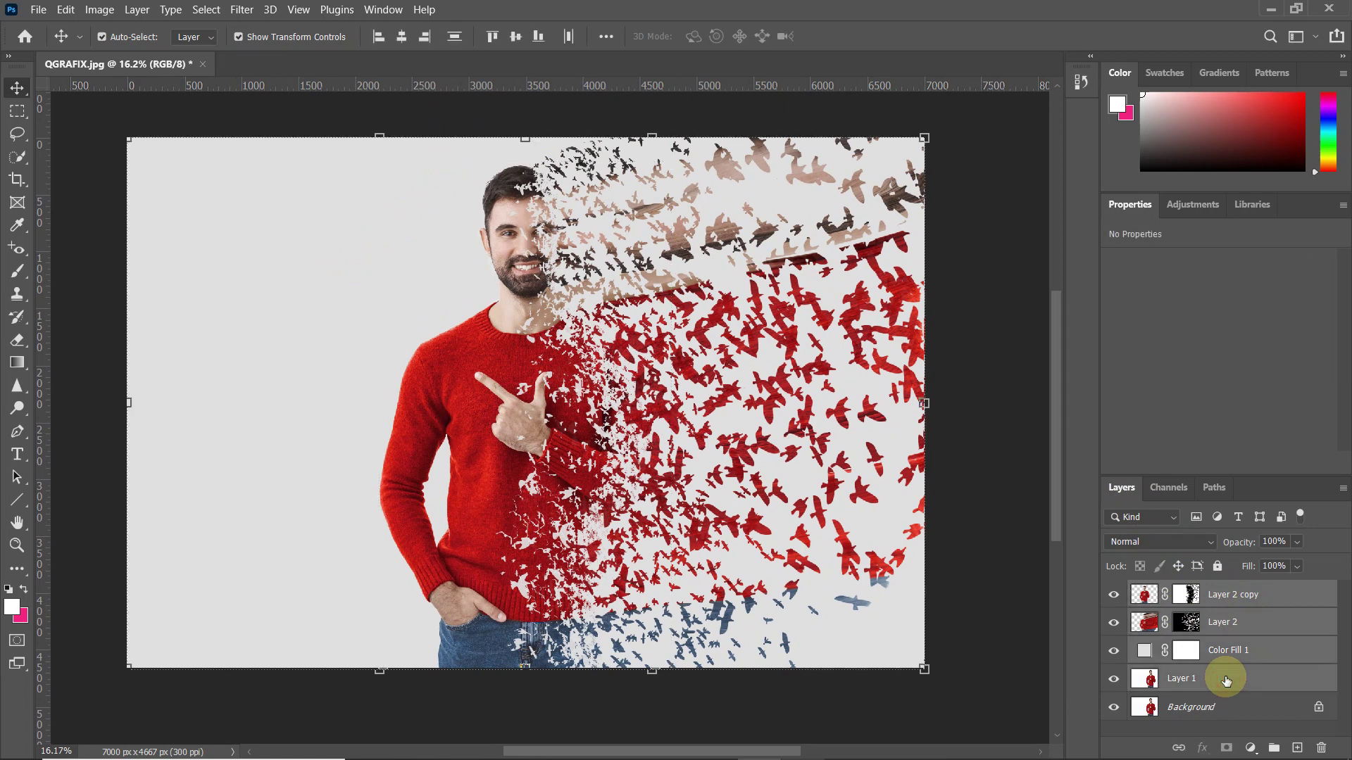
{"action": "left_click", "coordinate": [1265, 651], "text": "ctrl"}
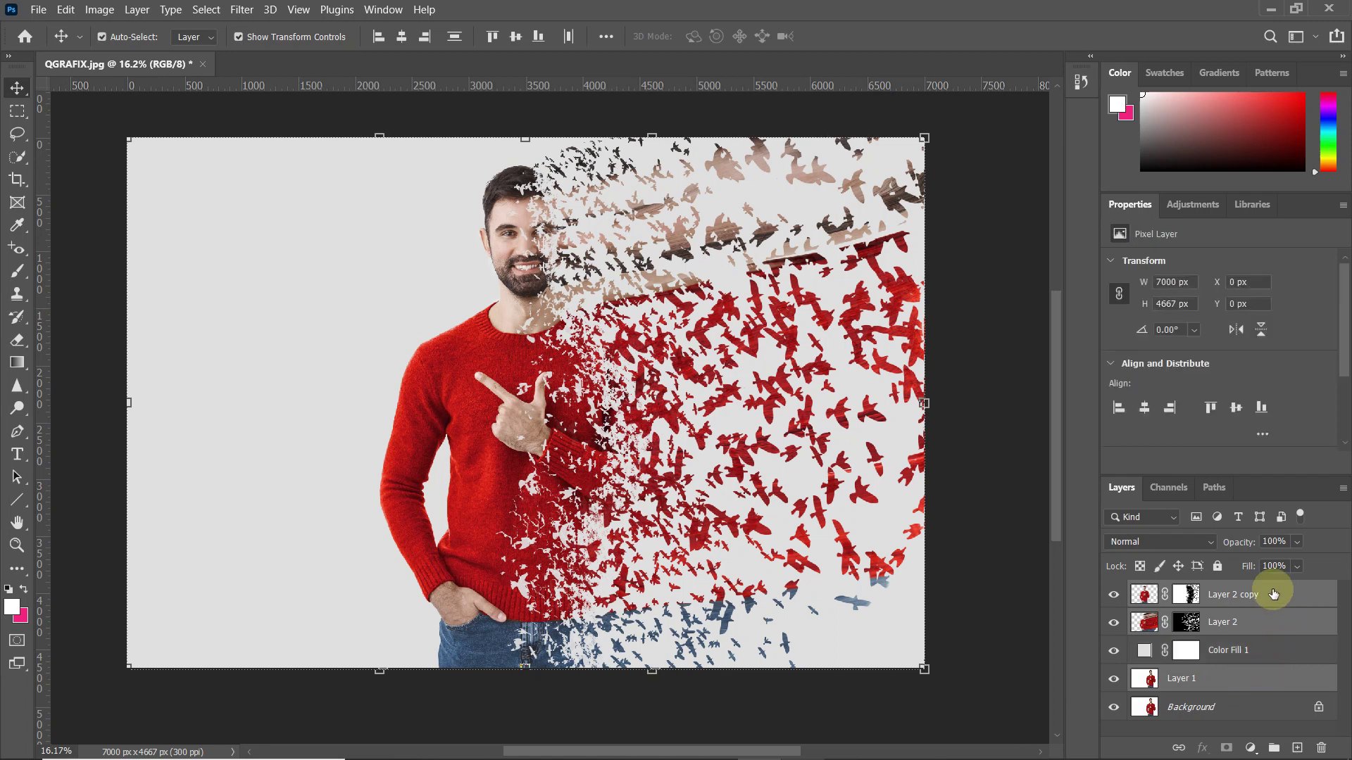
Select the Layer 2 copy, Layer 2 and Color Fill 1 layers together for a combined layer operation.
{"action": "left_click", "coordinate": [1274, 593]}
{"action": "left_click", "coordinate": [1260, 651], "text": "shift"}
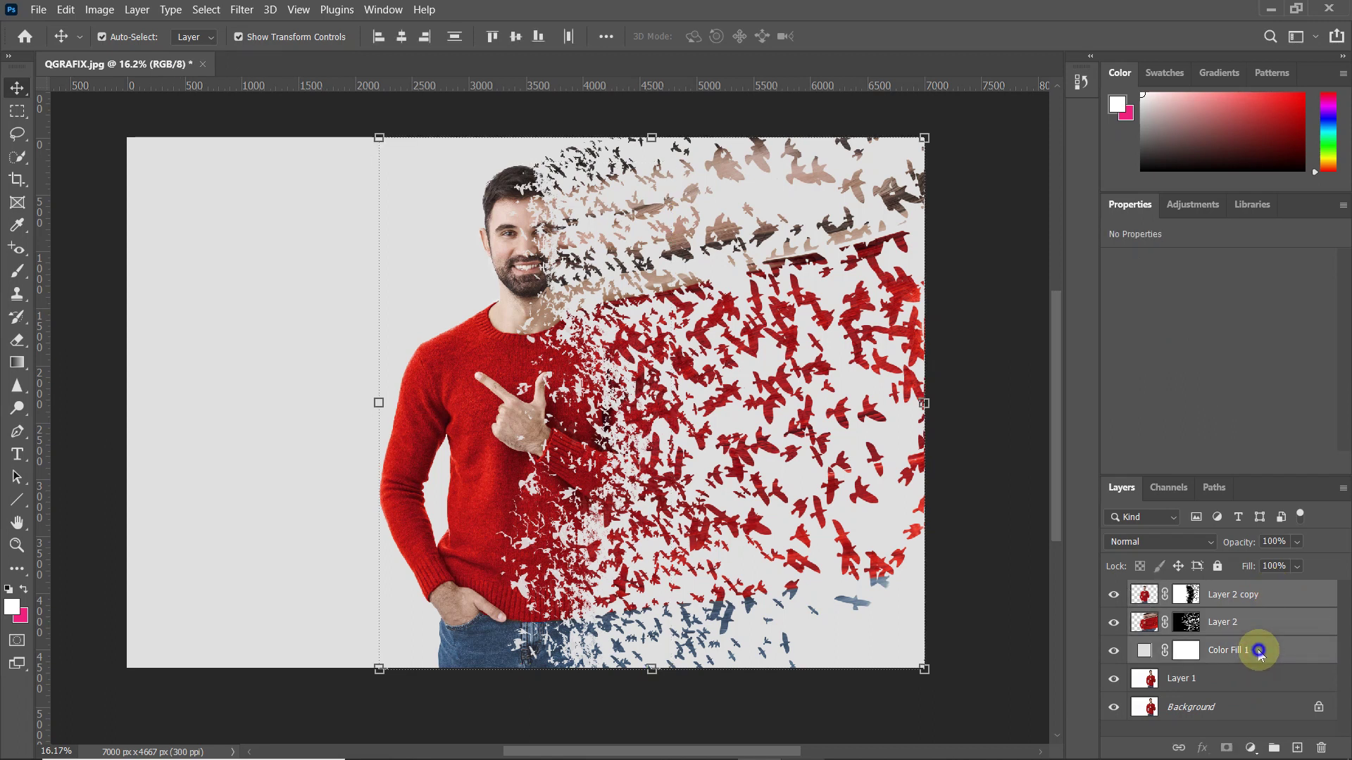
{"action": "right_click", "coordinate": [1259, 651]}
{"action": "left_click", "coordinate": [1102, 261]}
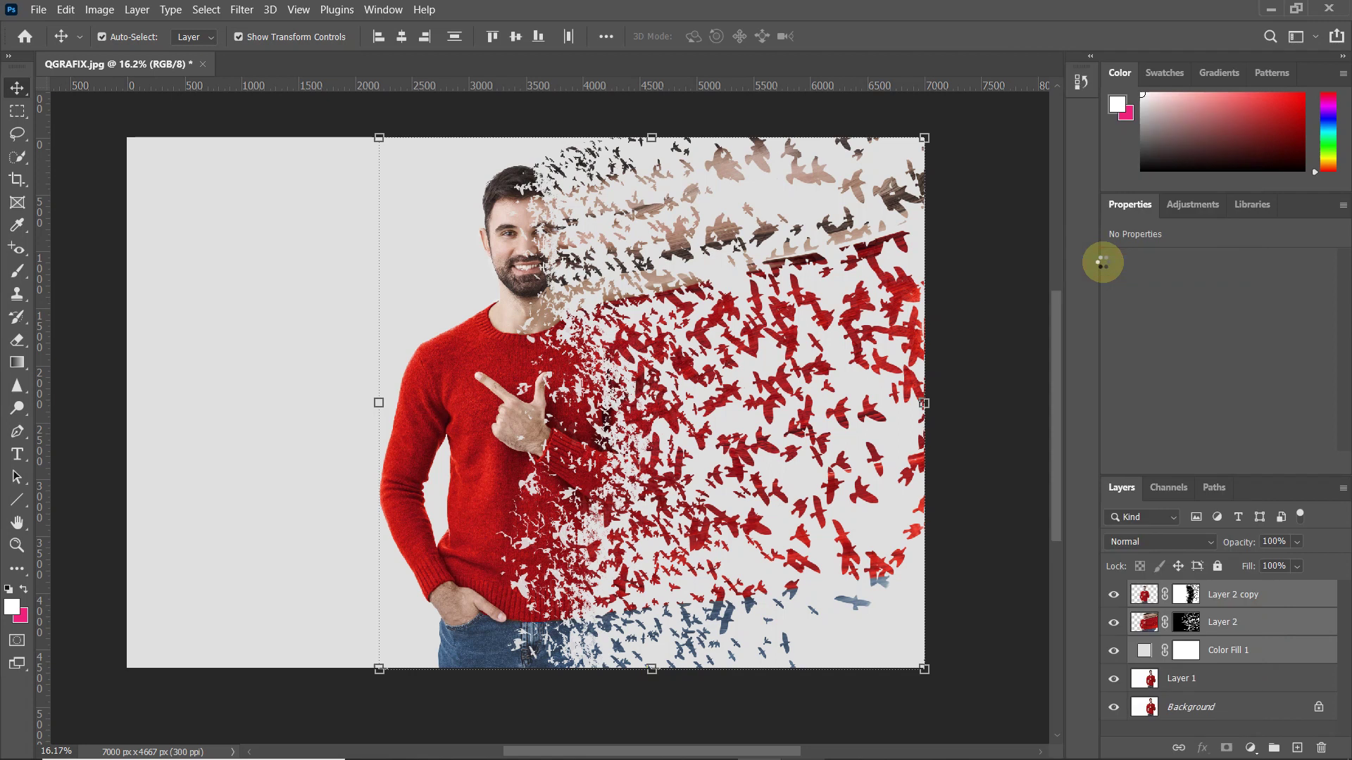